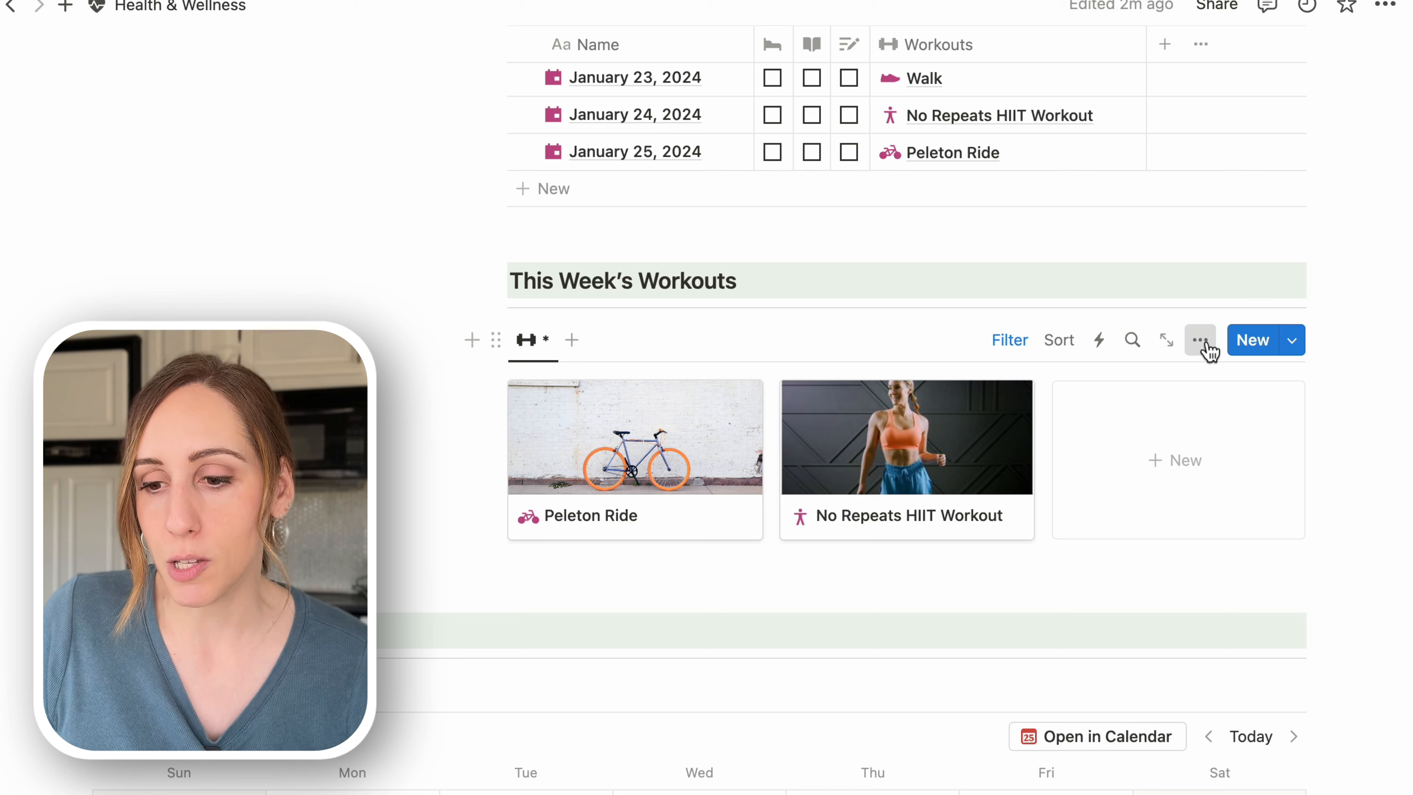
Step: Show the Completed, Equipment and Length properties on the cards of the This Week's Workouts gallery
click(1202, 341)
click(1245, 558)
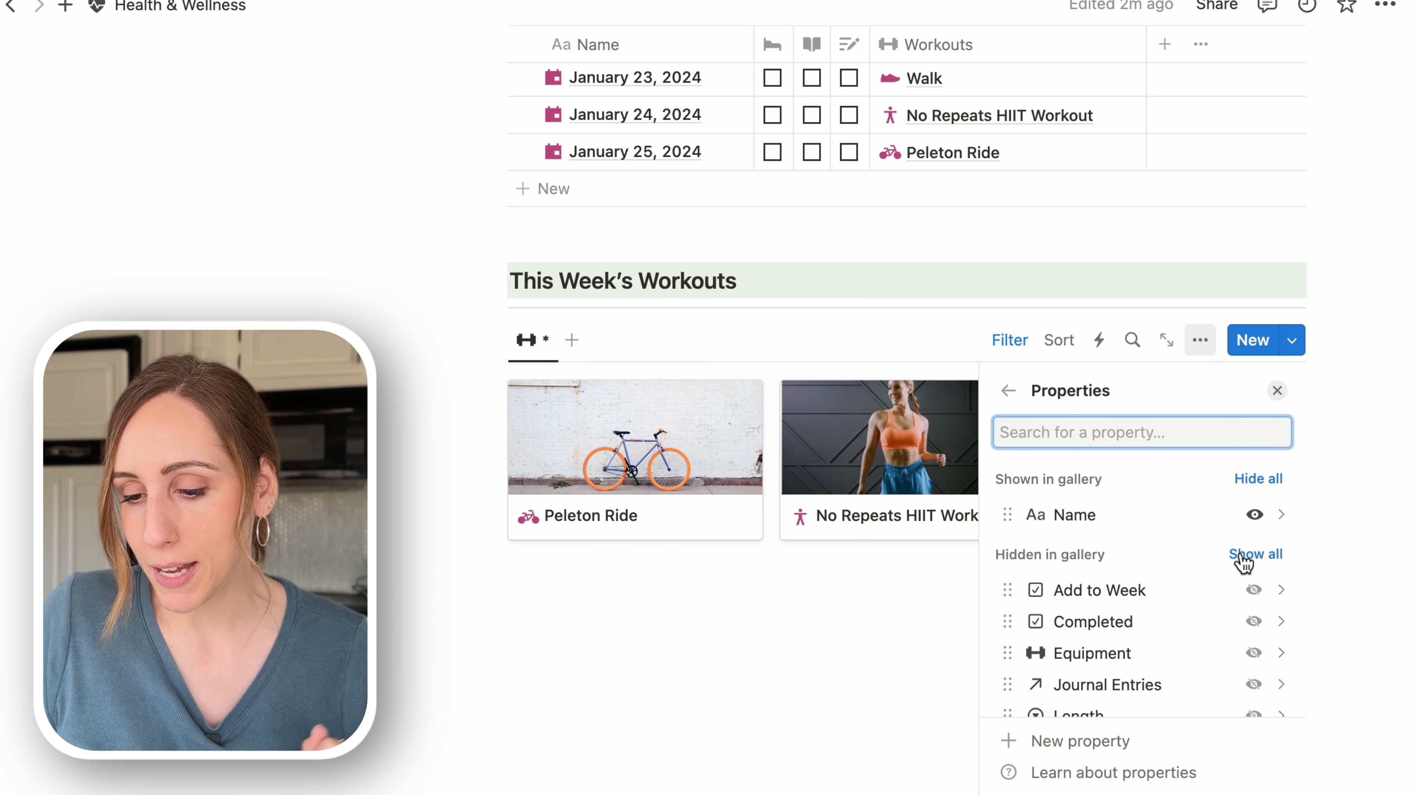
click(1254, 622)
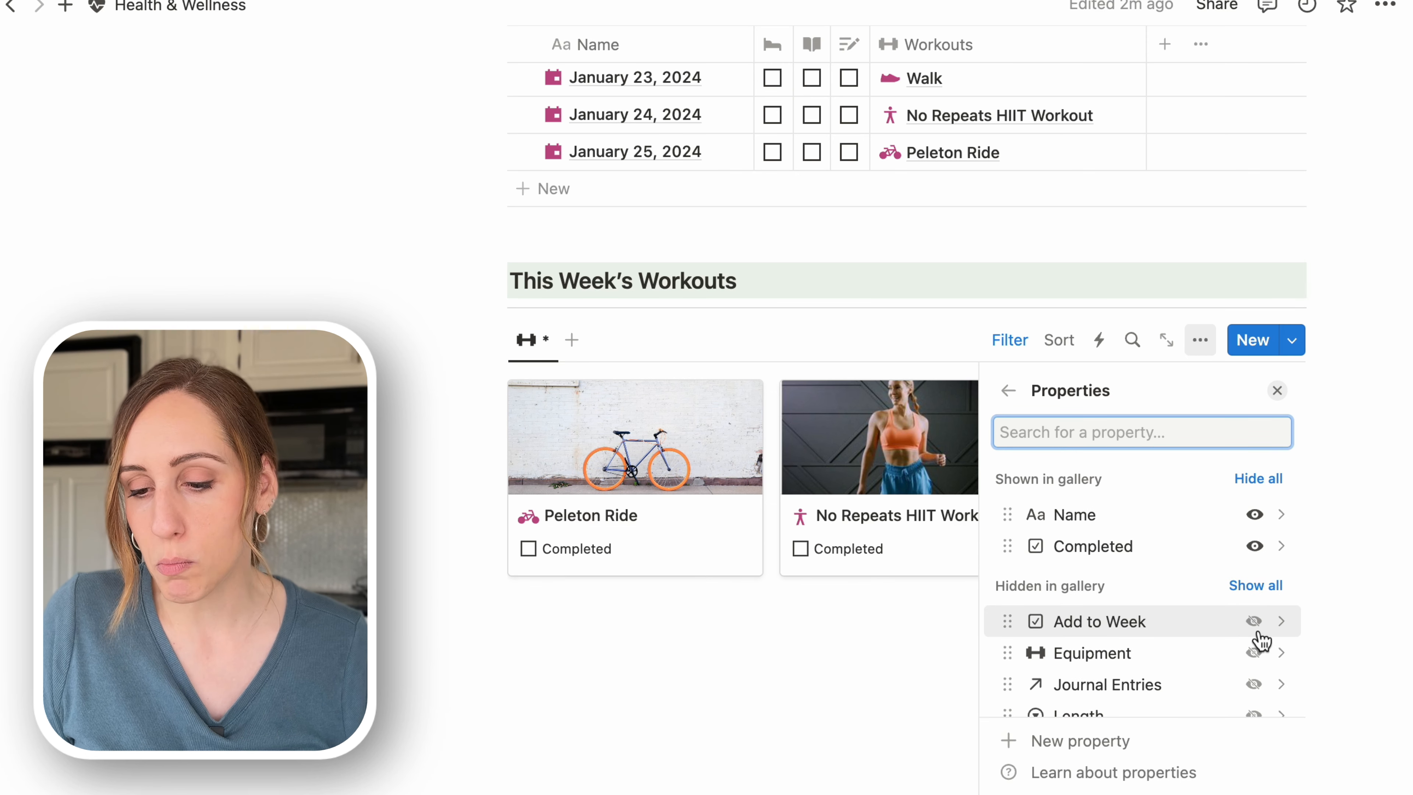
click(1254, 652)
click(1257, 535)
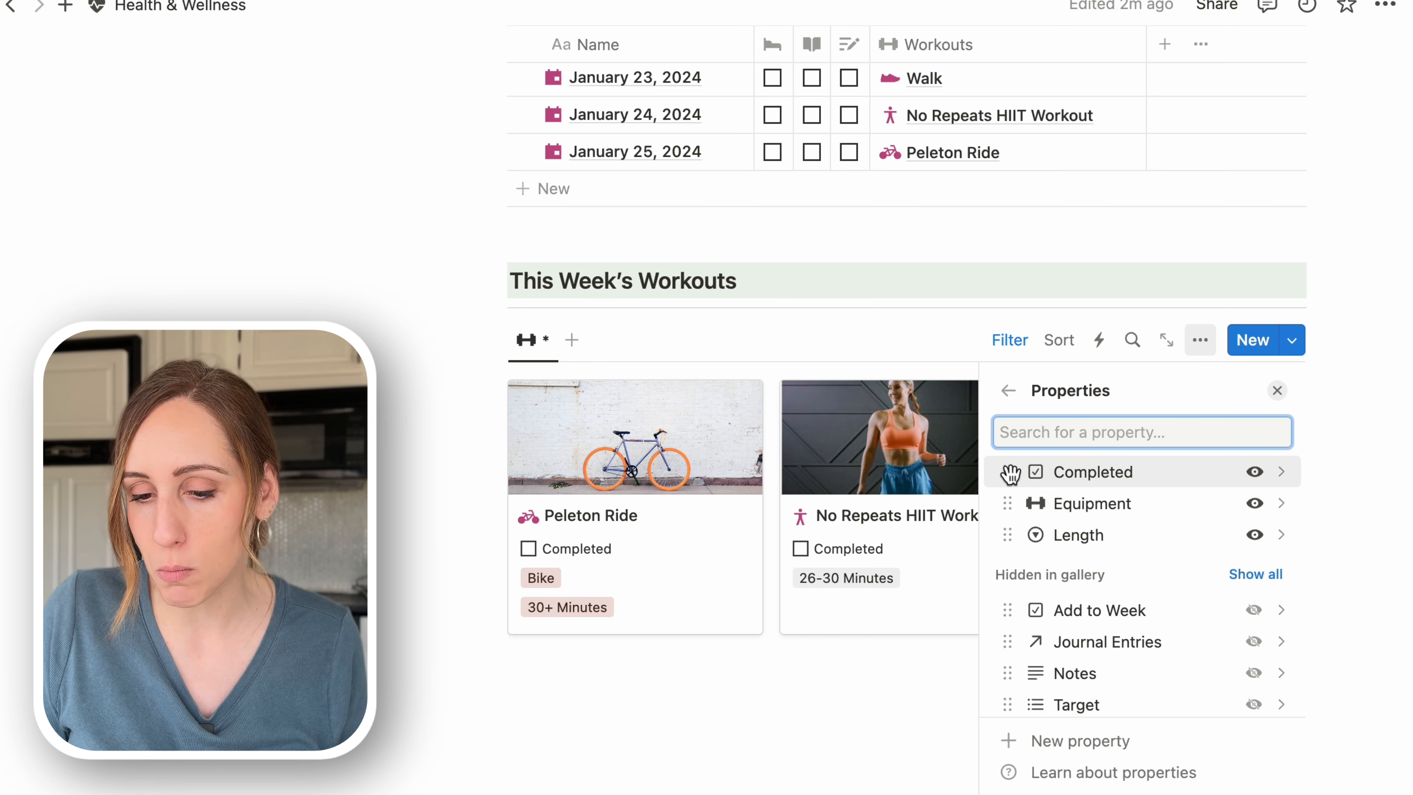
Step: Reorder the gallery card properties so Length comes first, followed by Equipment and Completed
drag(1008, 478, 1017, 559)
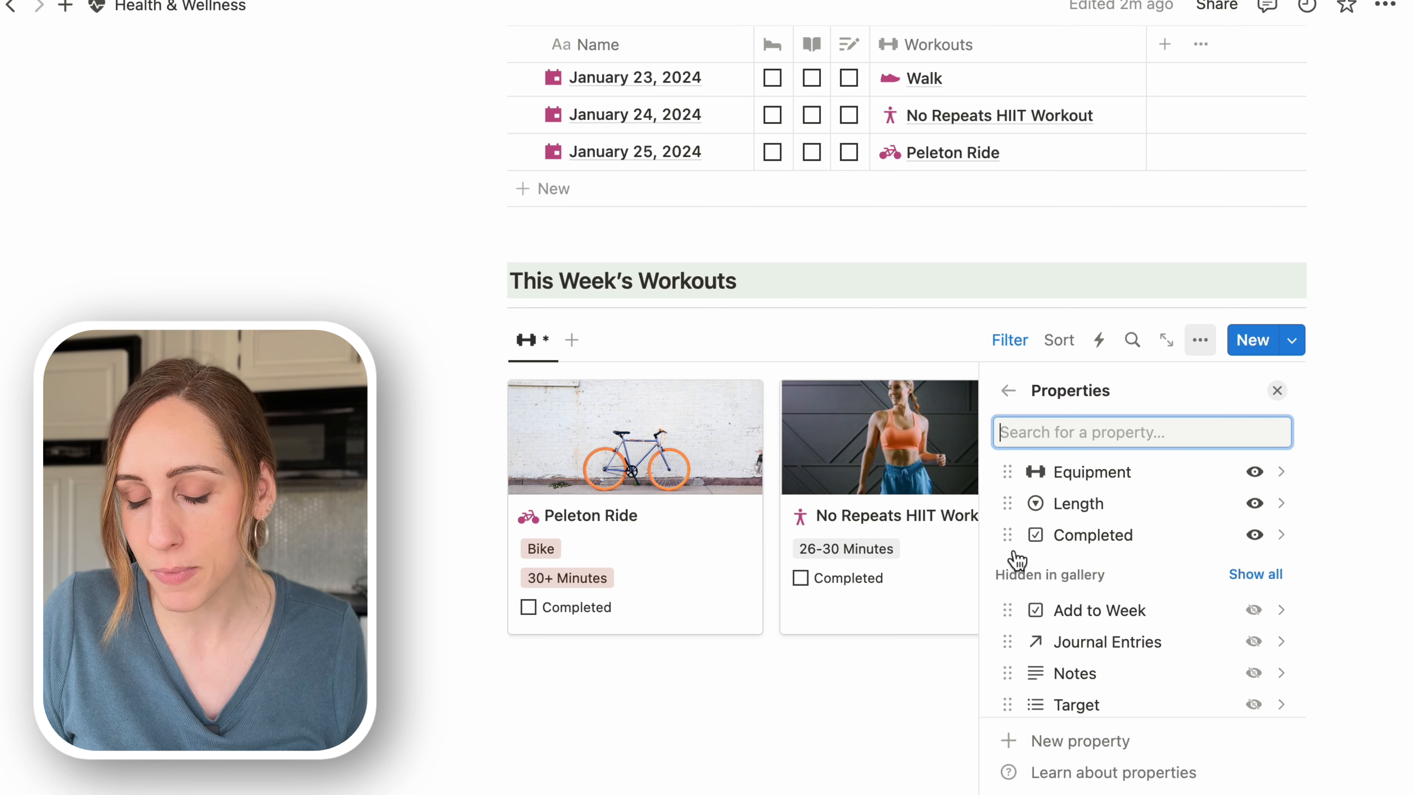
mouse_move(1003, 505)
mouse_down()
mouse_move(1003, 477)
mouse_move(1008, 541)
mouse_move(1008, 522)
mouse_up()
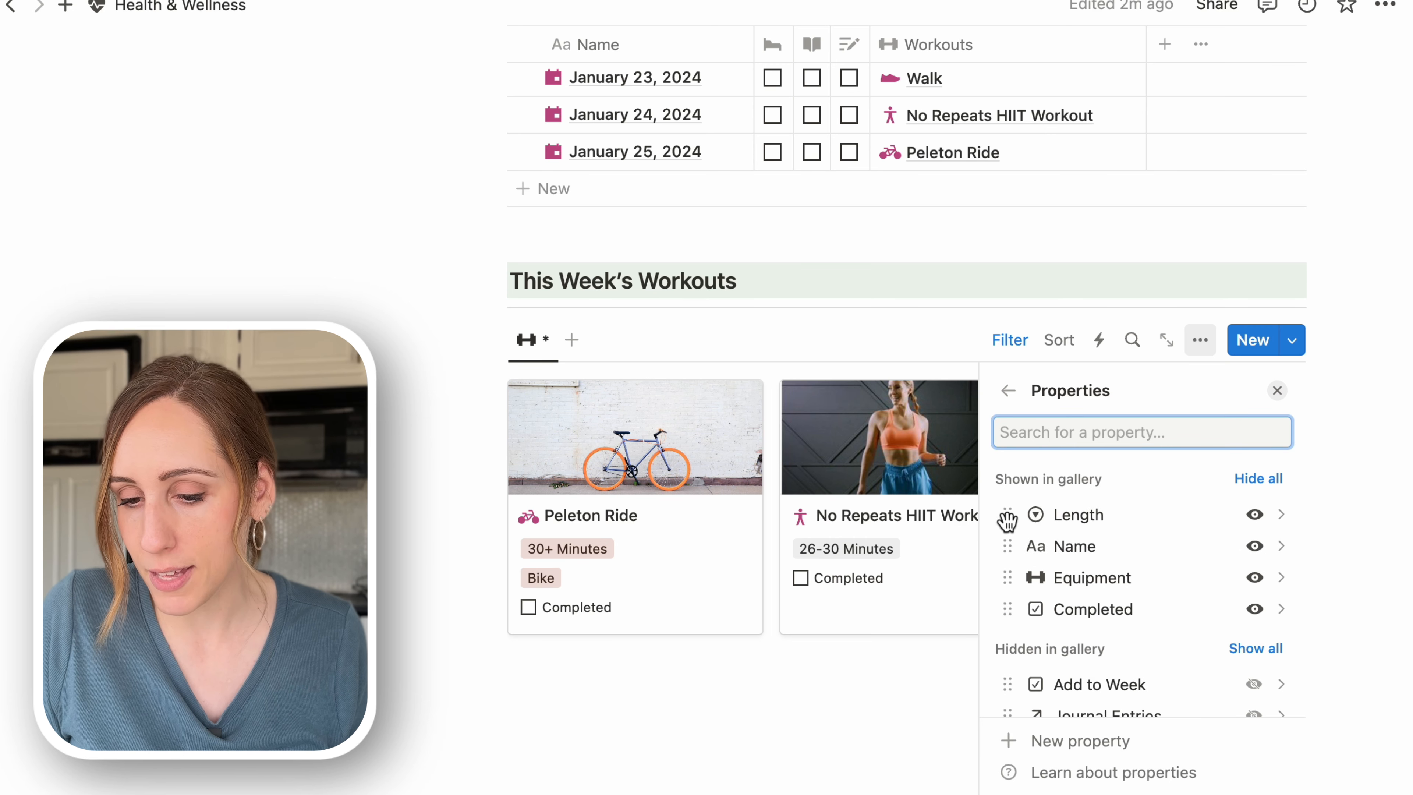
click(1277, 390)
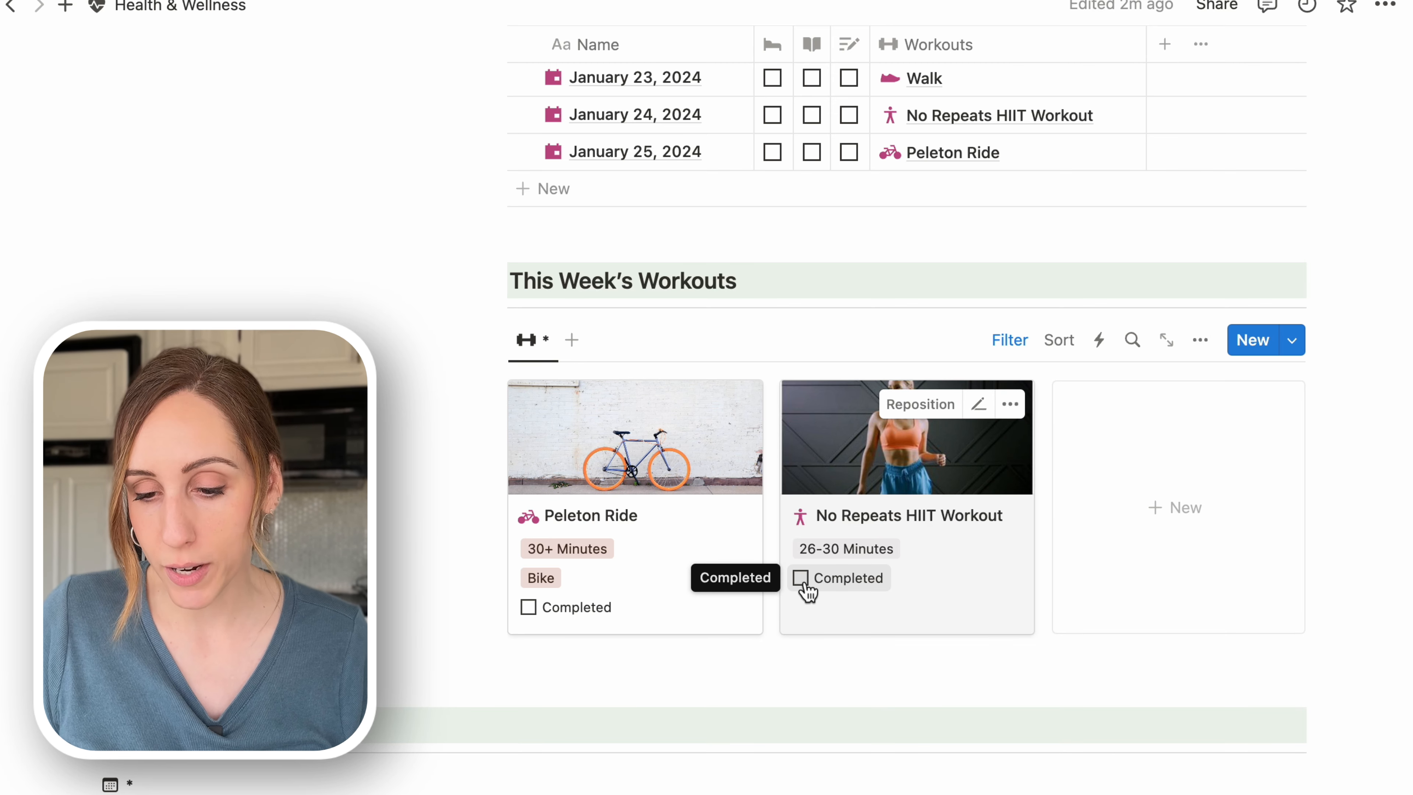
Step: Mark No Repeats HIIT Workout as completed in the gallery, check its page in the Workouts database, and return to Health & Wellness
click(803, 583)
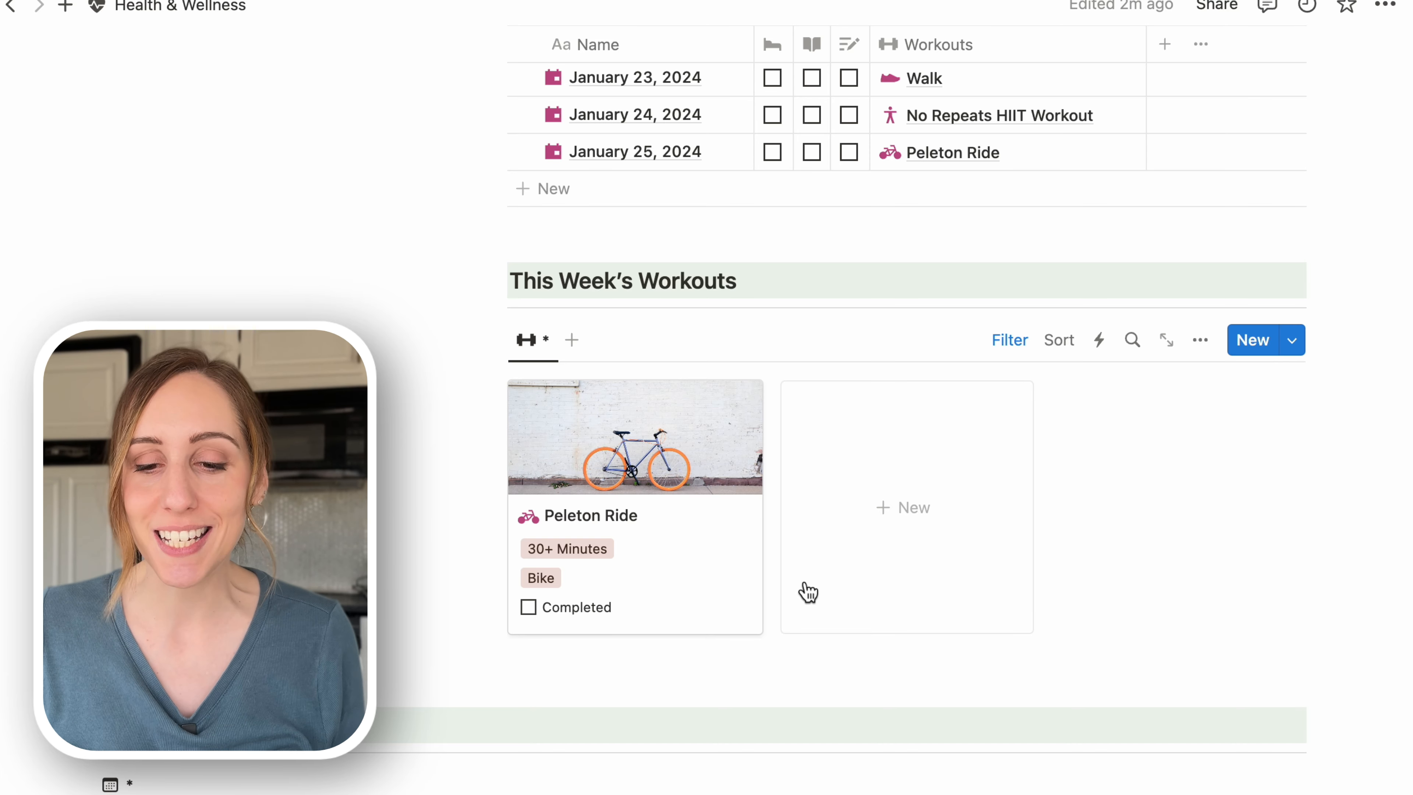
scroll(421, 474, up, 6)
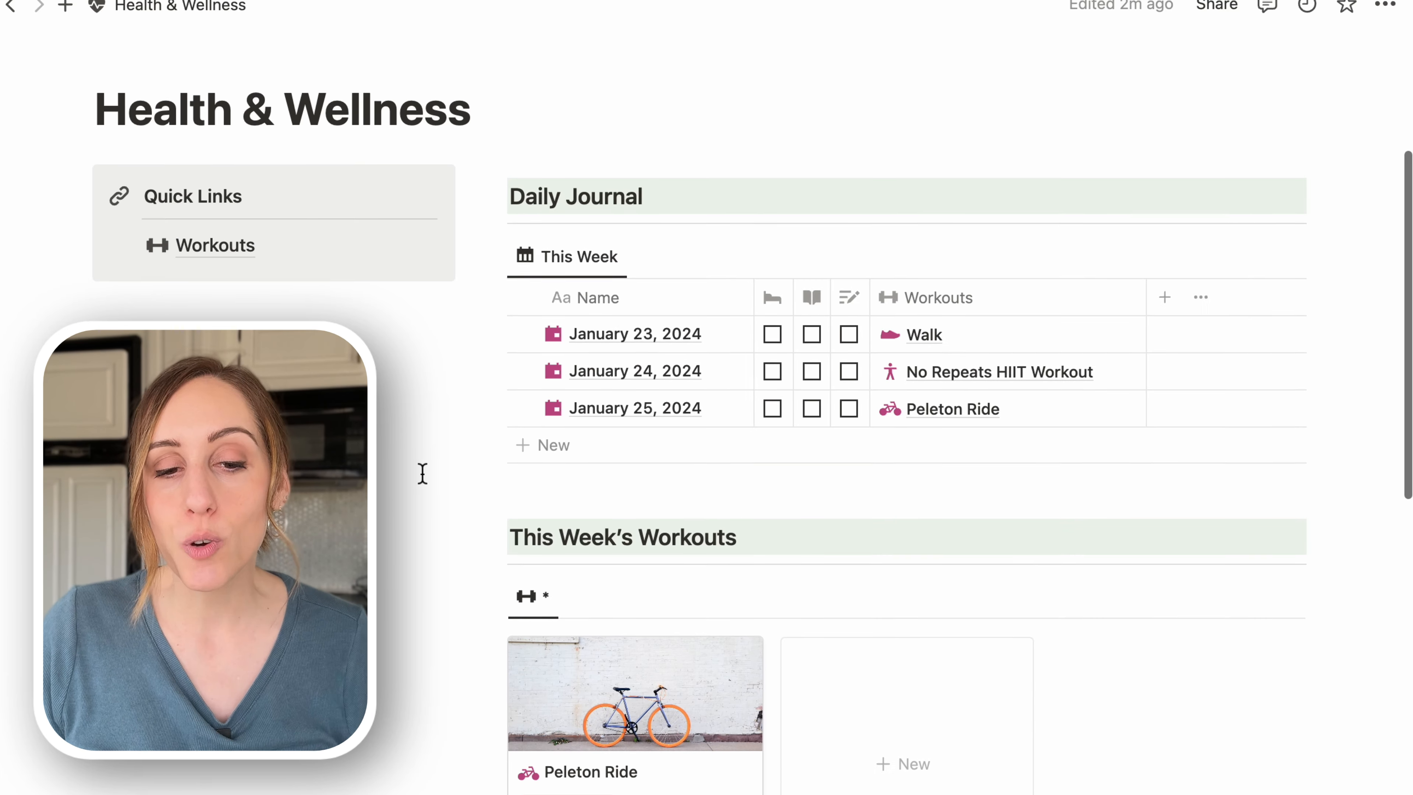
click(189, 333)
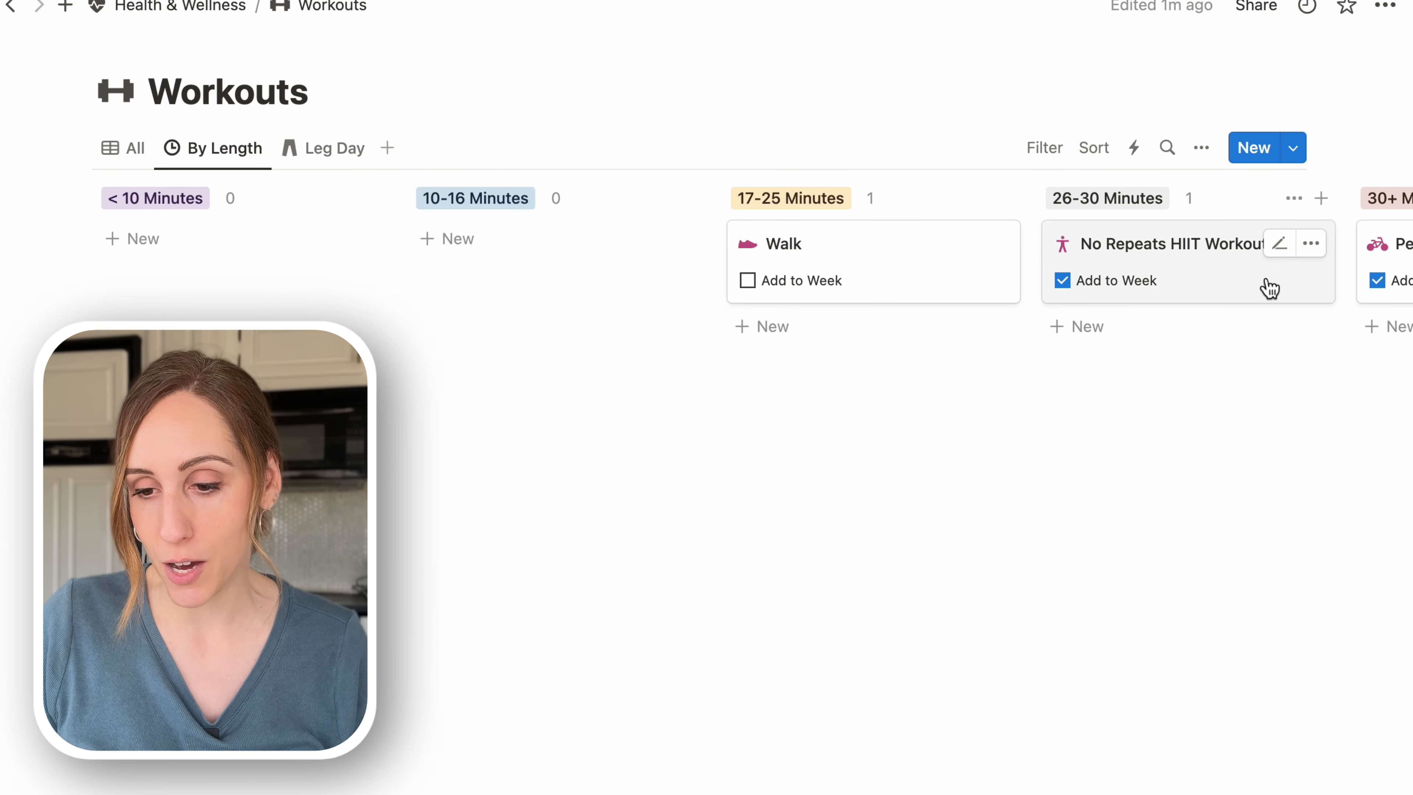
click(1268, 288)
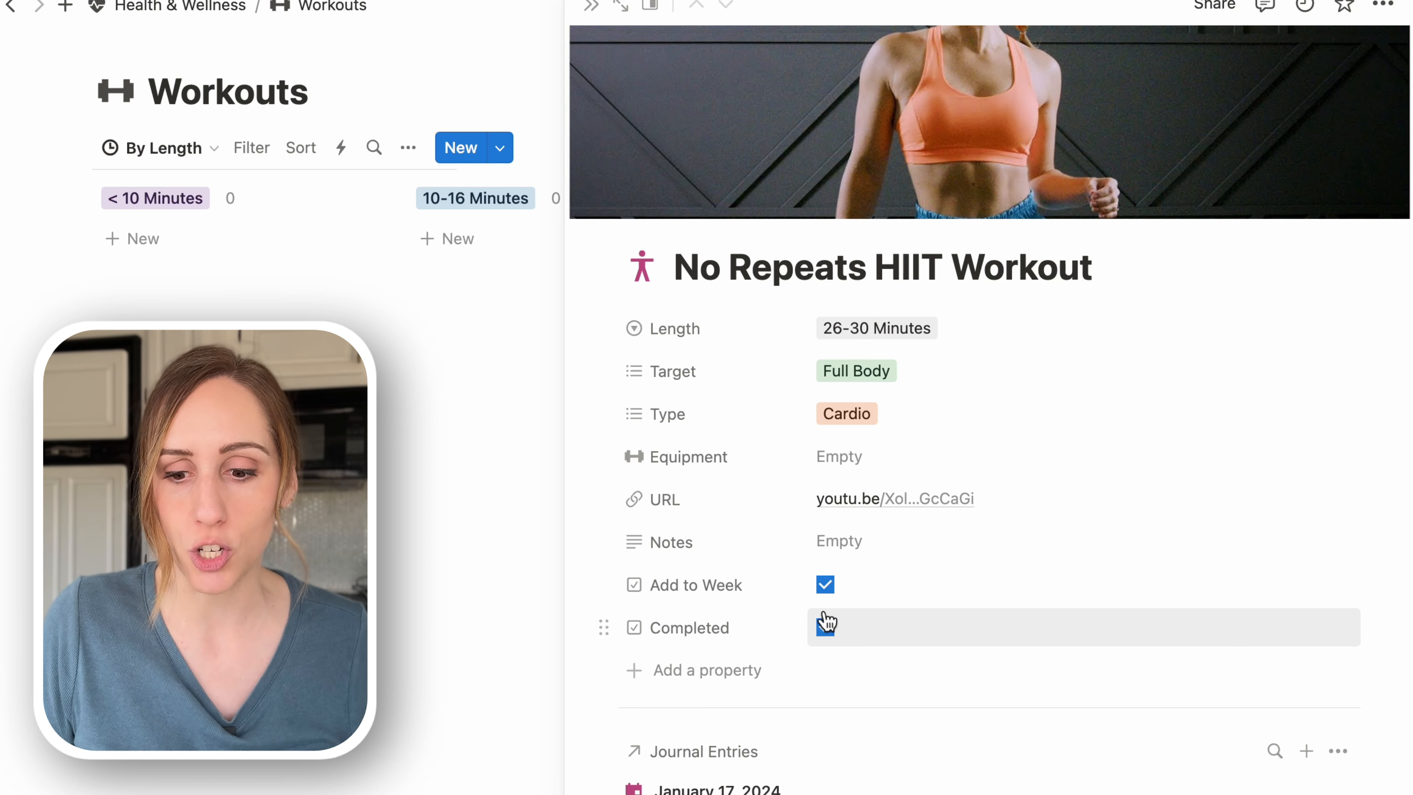
click(591, 12)
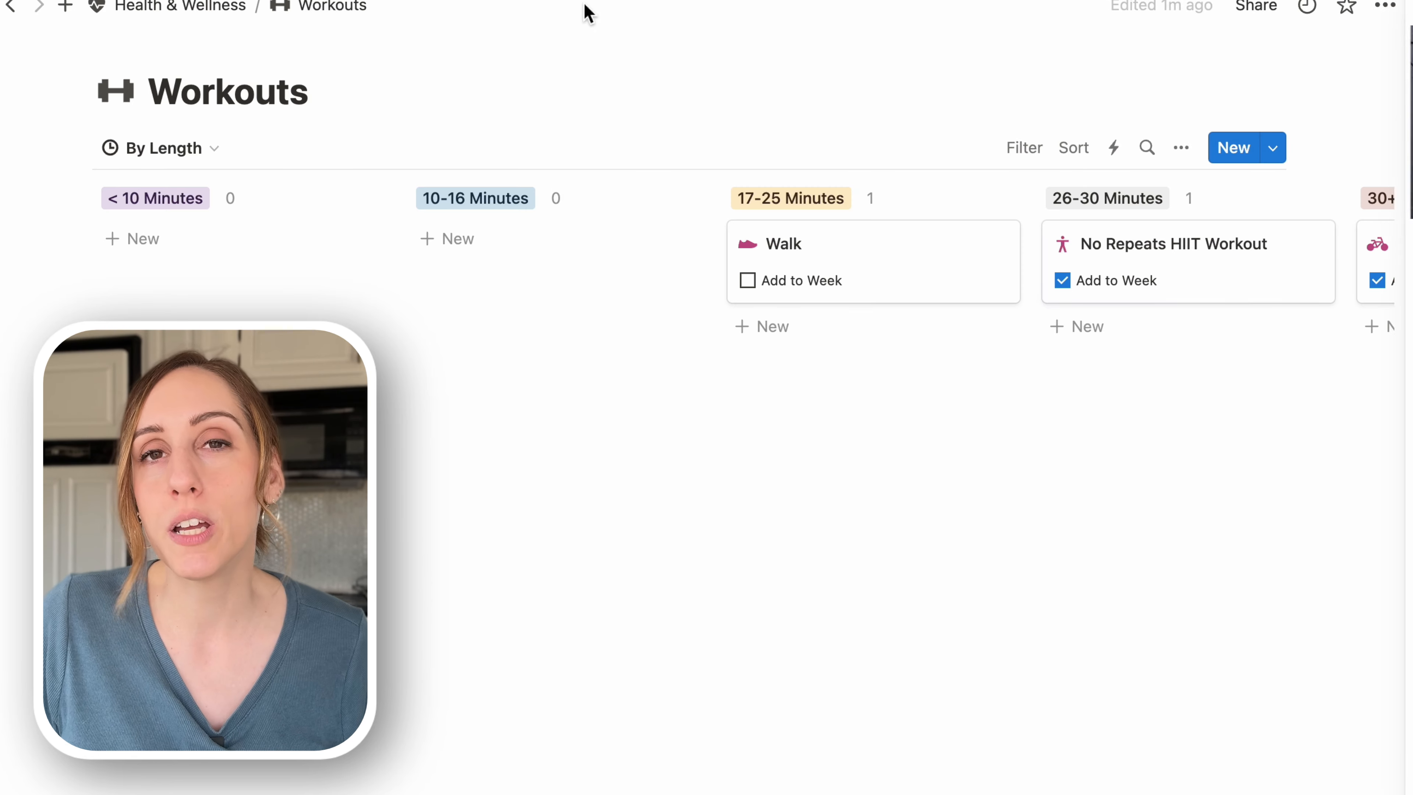
click(184, 21)
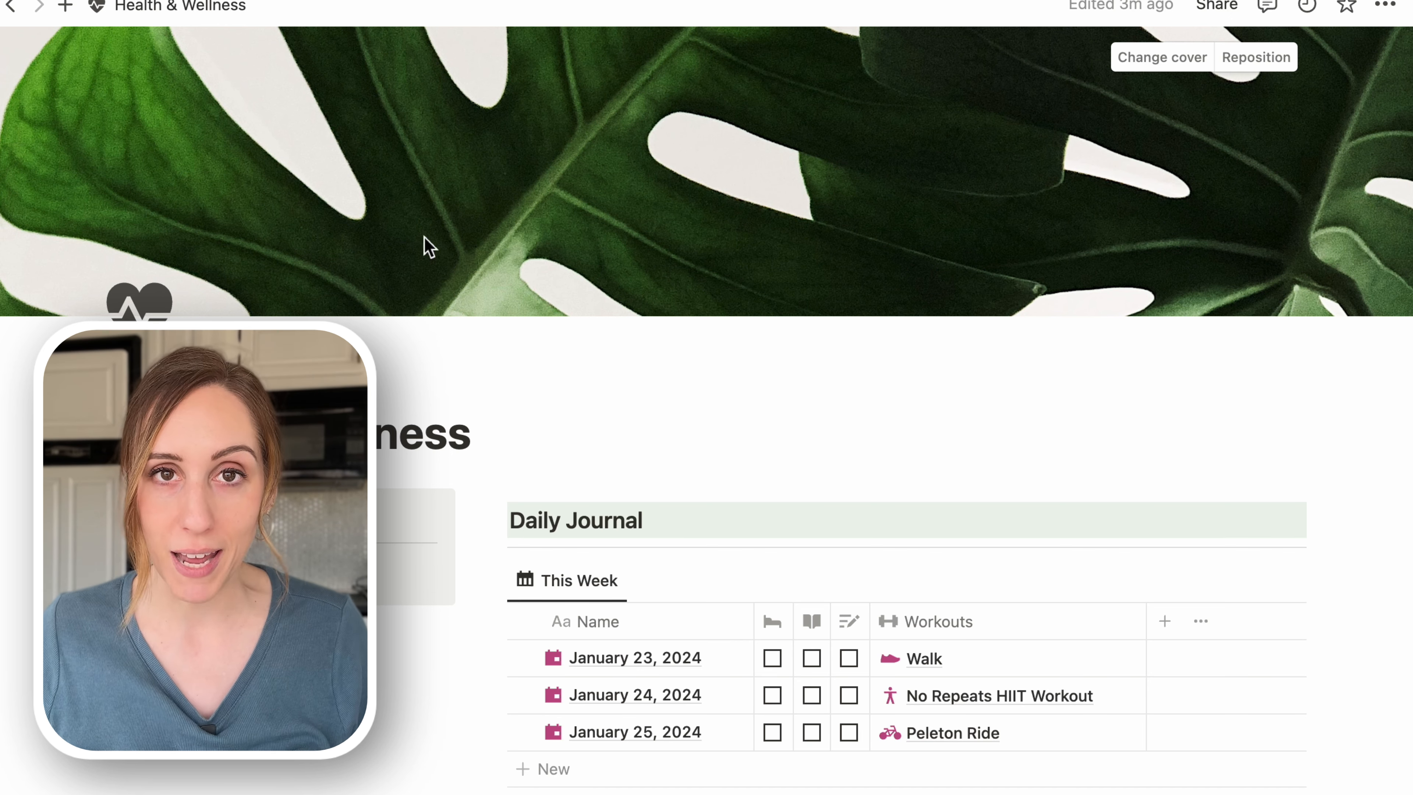
Step: Insert a button block directly below the Quick Links callout on the Health & Wellness page
scroll(401, 542, down, 4)
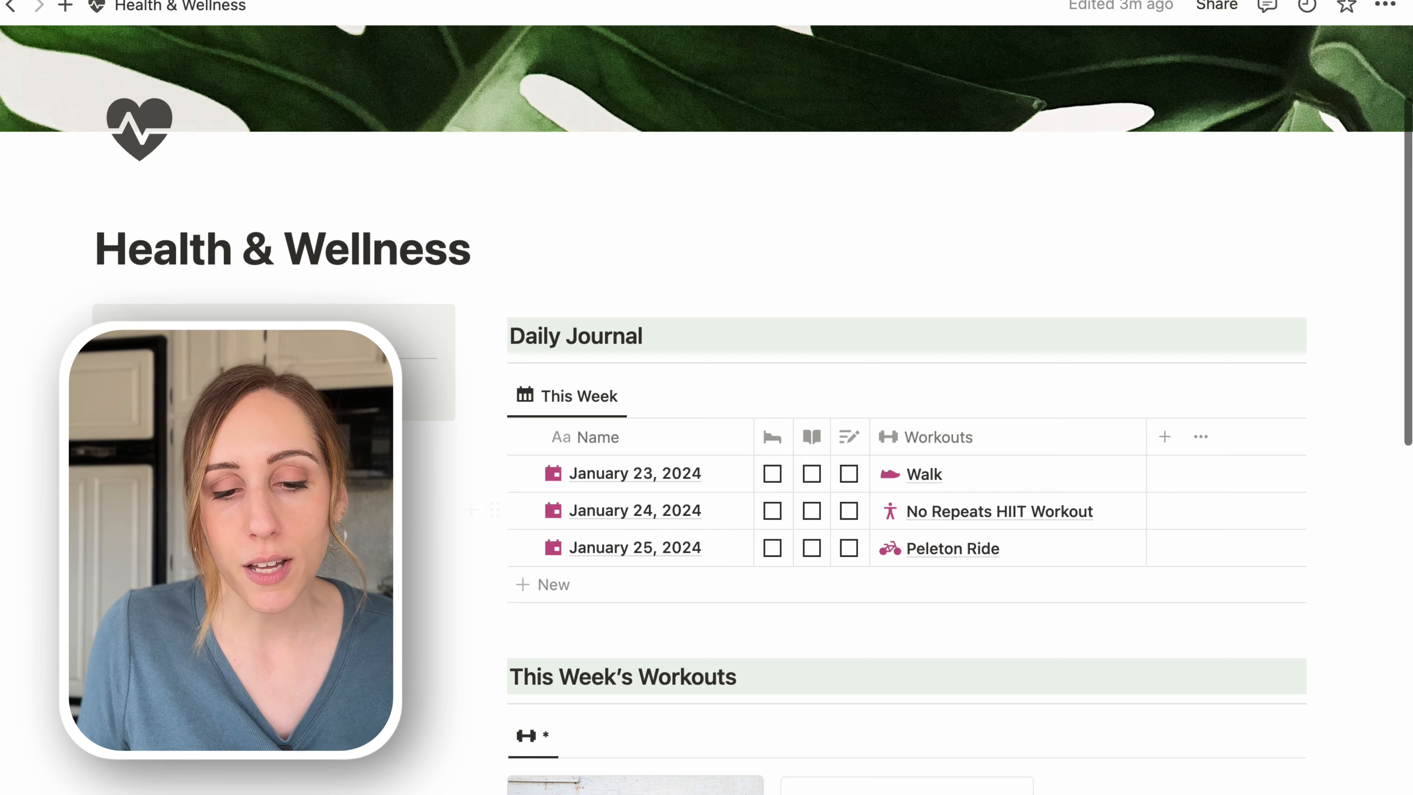
click(222, 481)
key(Return)
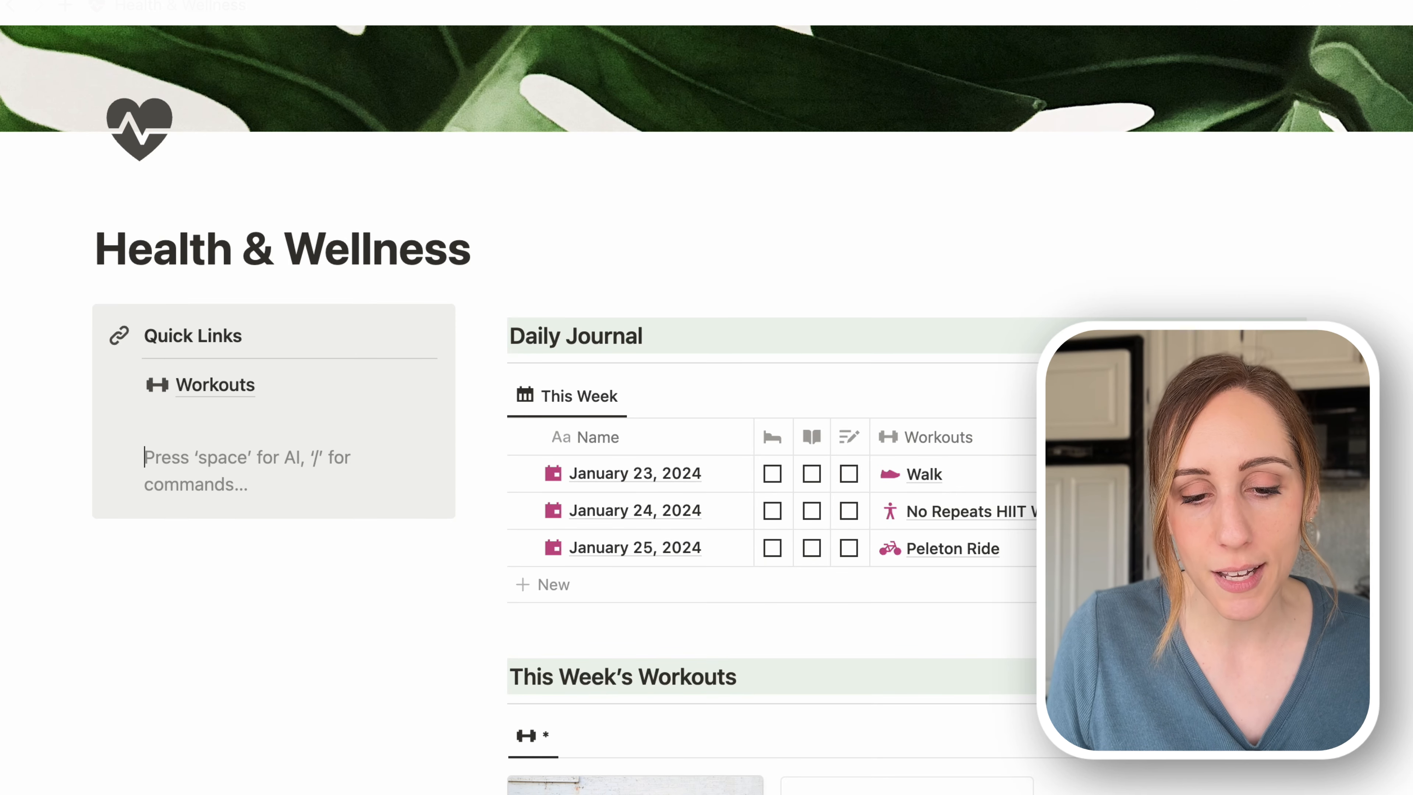
key(Return)
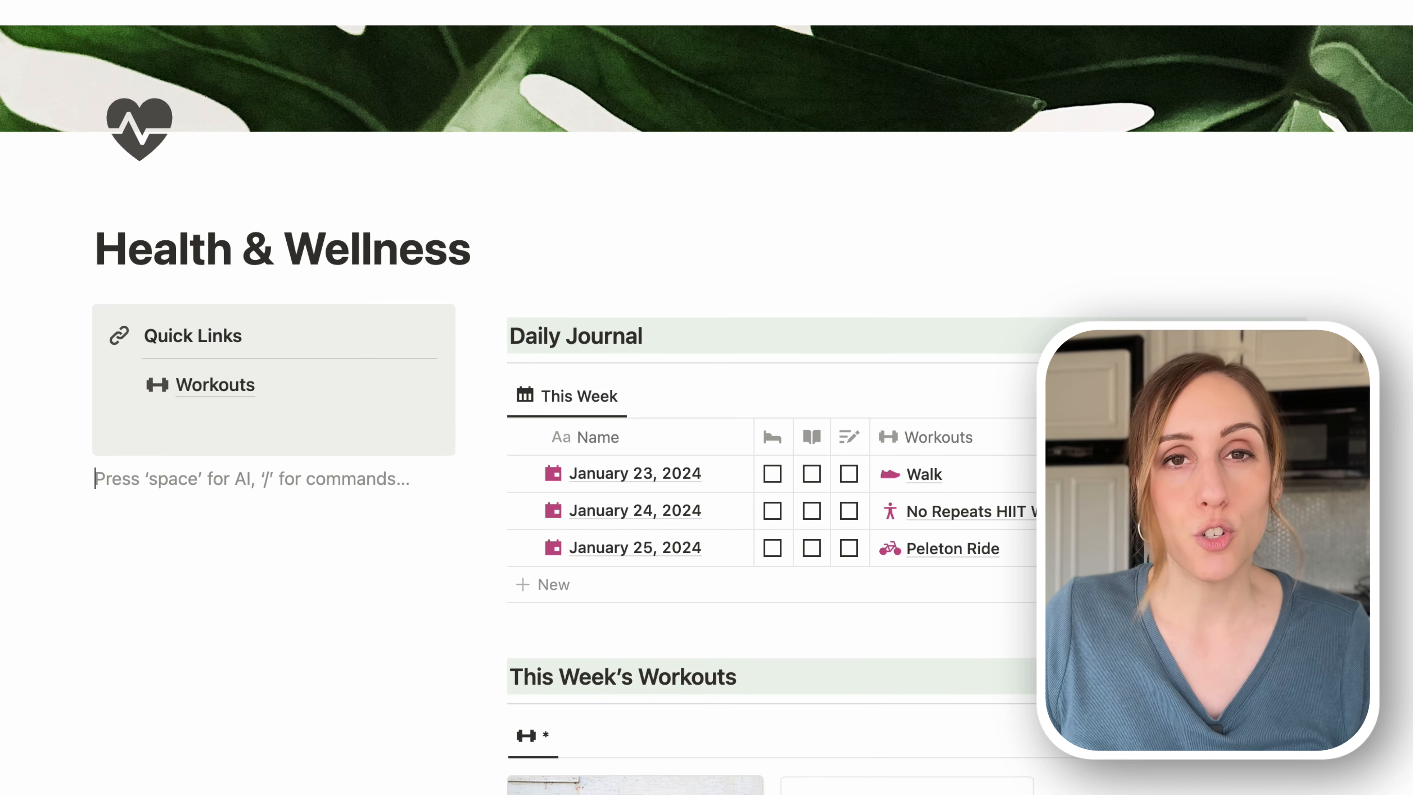
text(/butt)
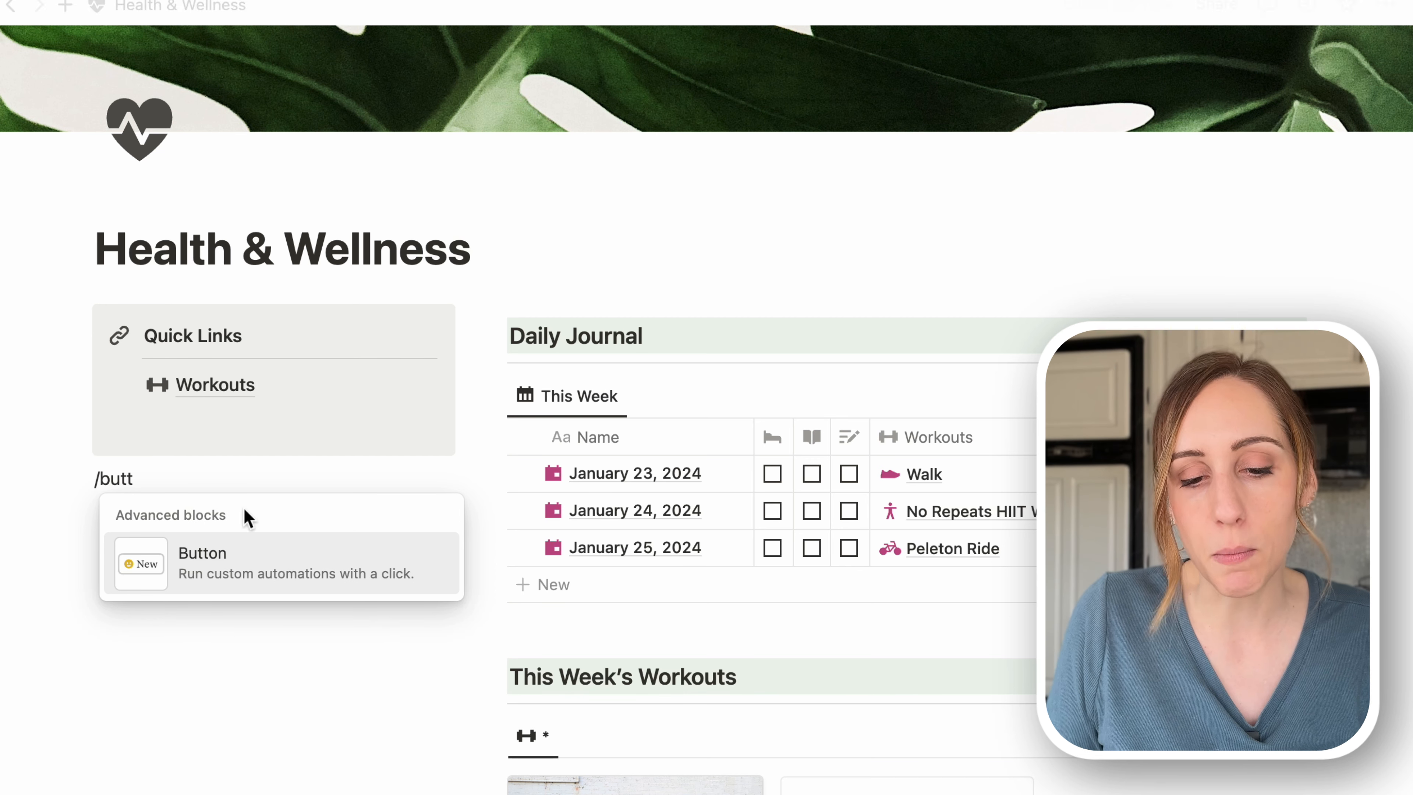
click(265, 576)
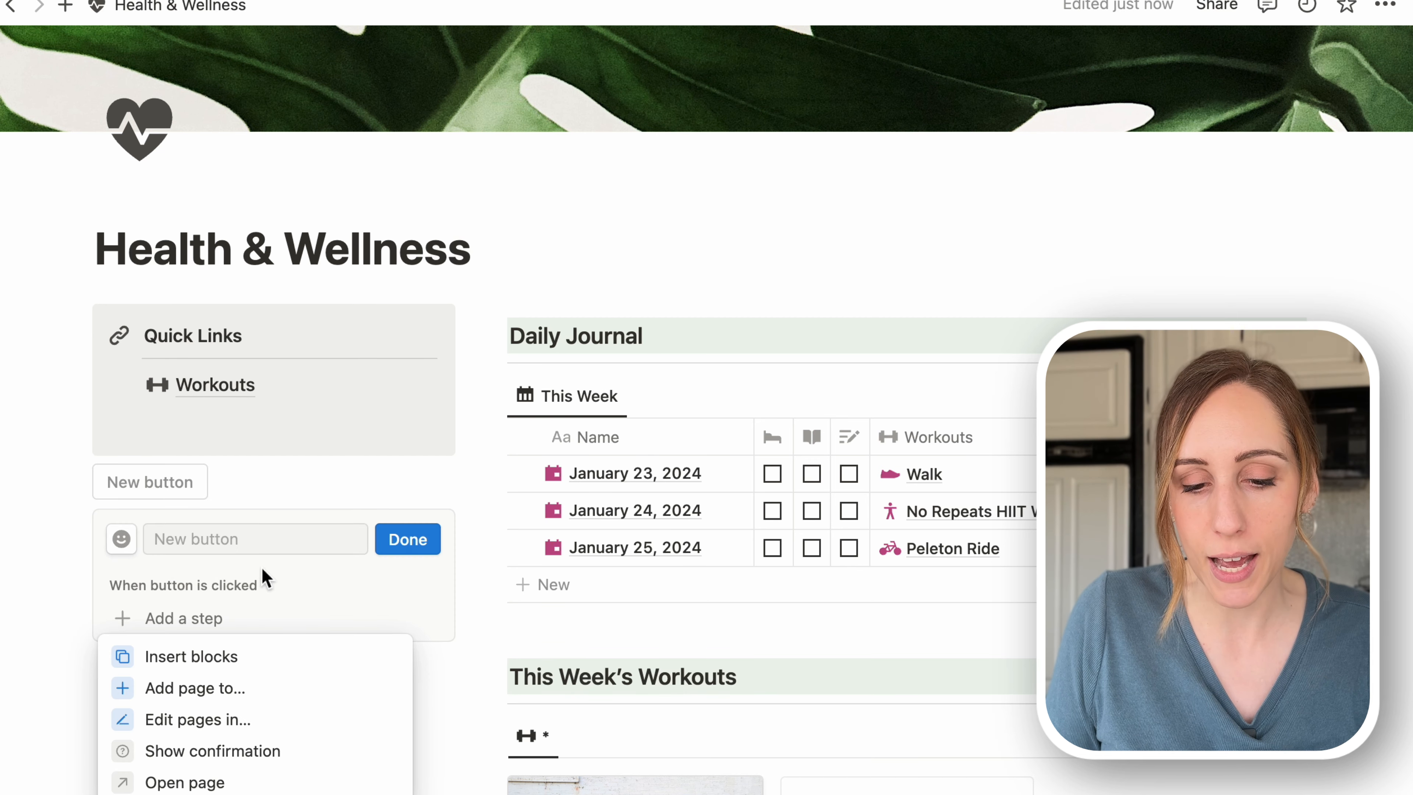
Step: Name the new button Reset Workouts and give it a green circular-arrow icon
click(176, 539)
text(Reset Workouts)
click(121, 539)
click(95, 379)
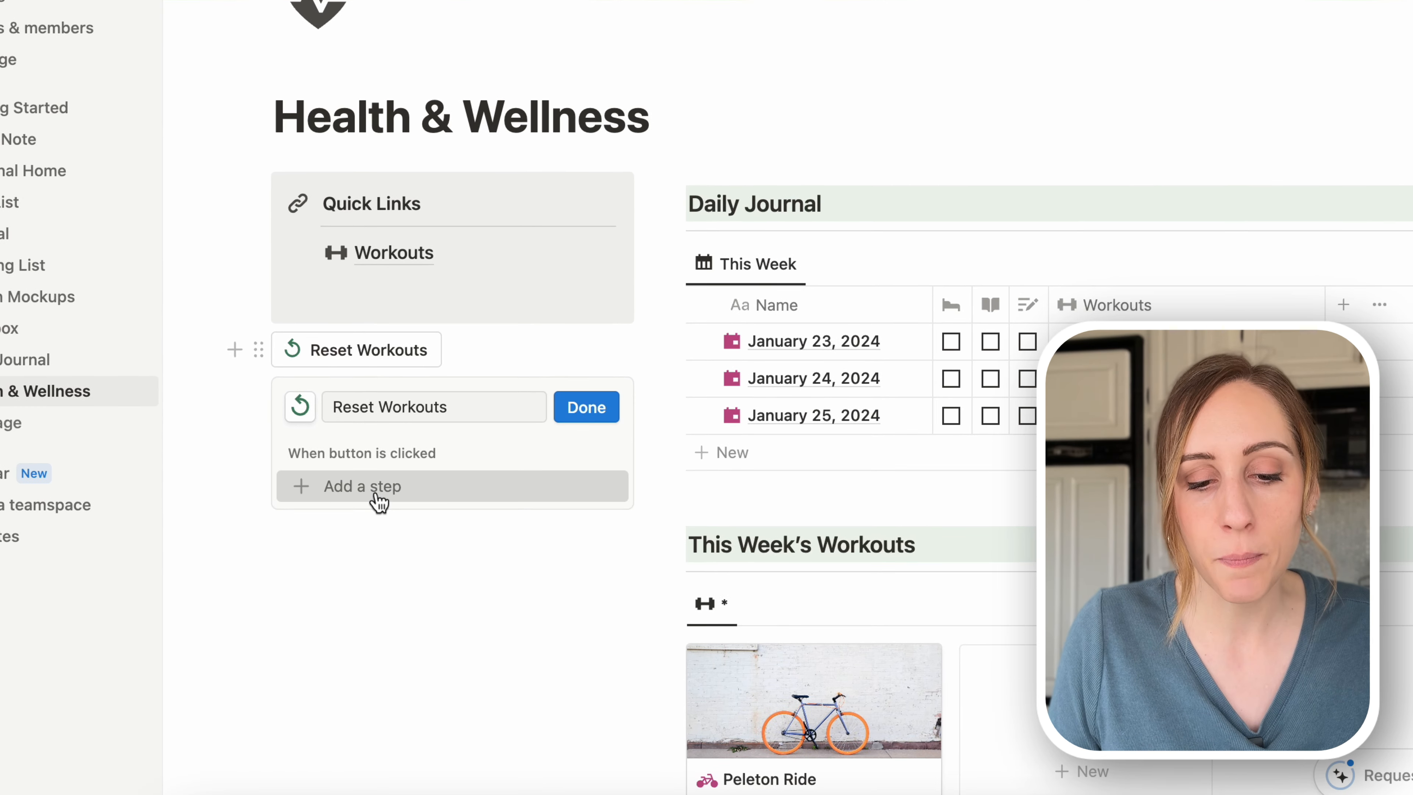
Step: Add an action to the Reset Workouts button that edits pages in the Workouts database
click(337, 656)
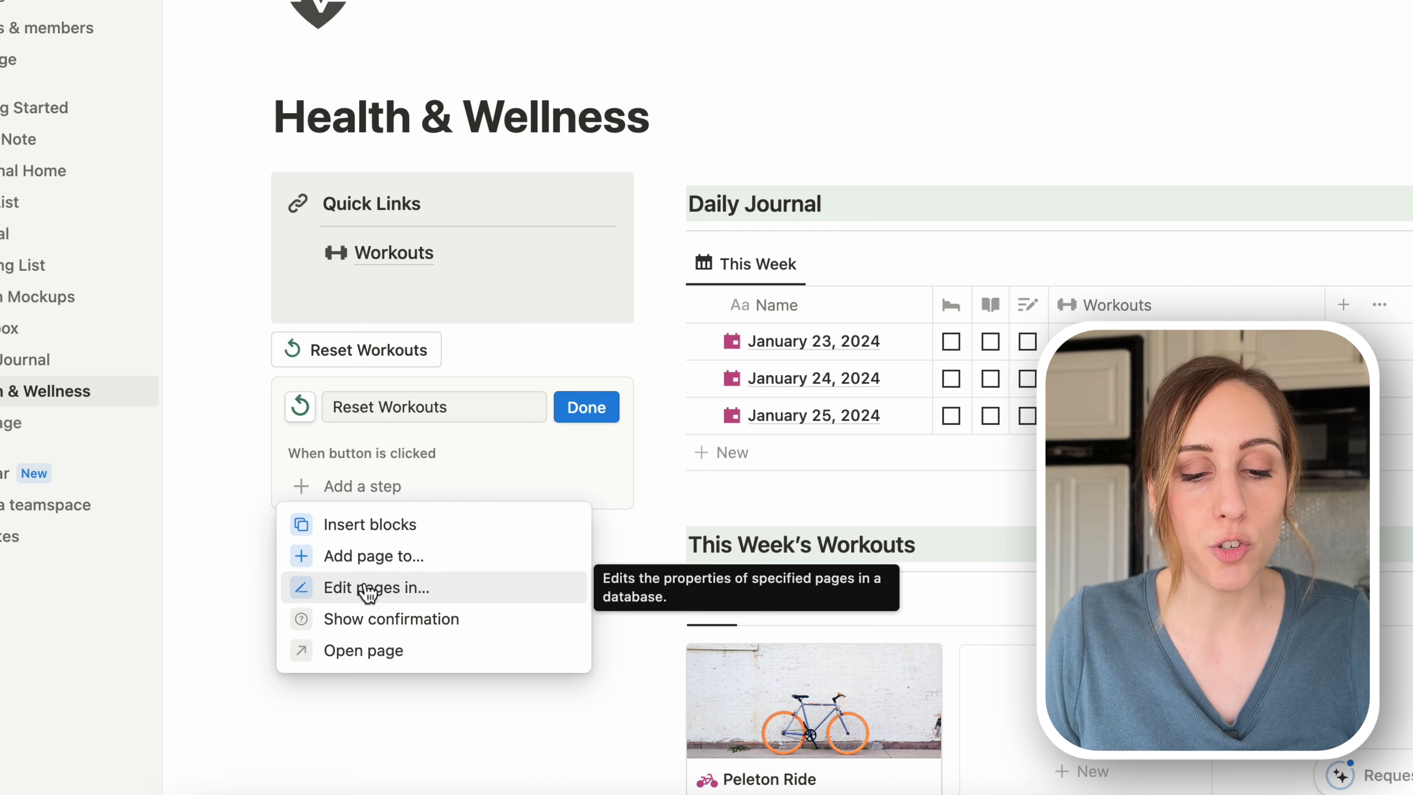
click(368, 588)
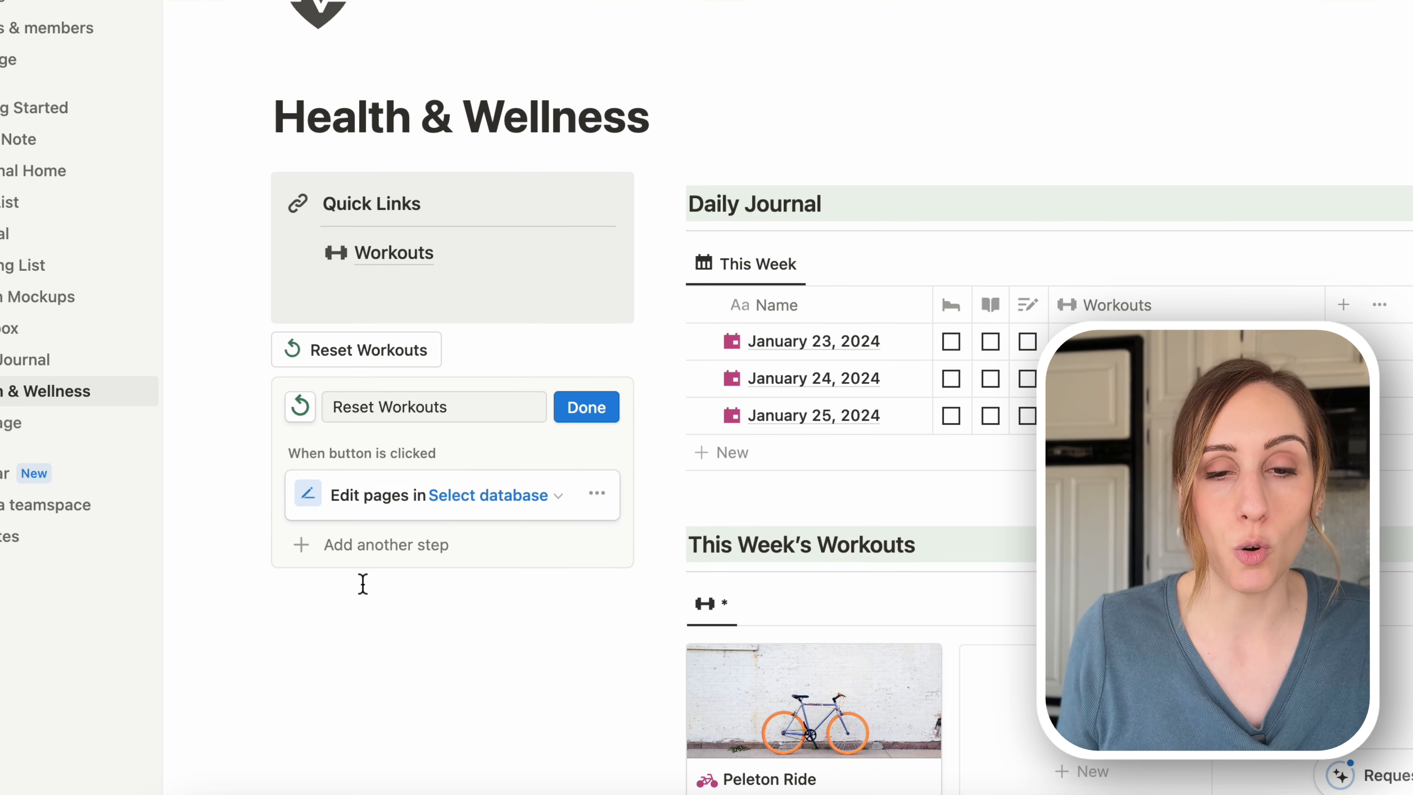
click(508, 501)
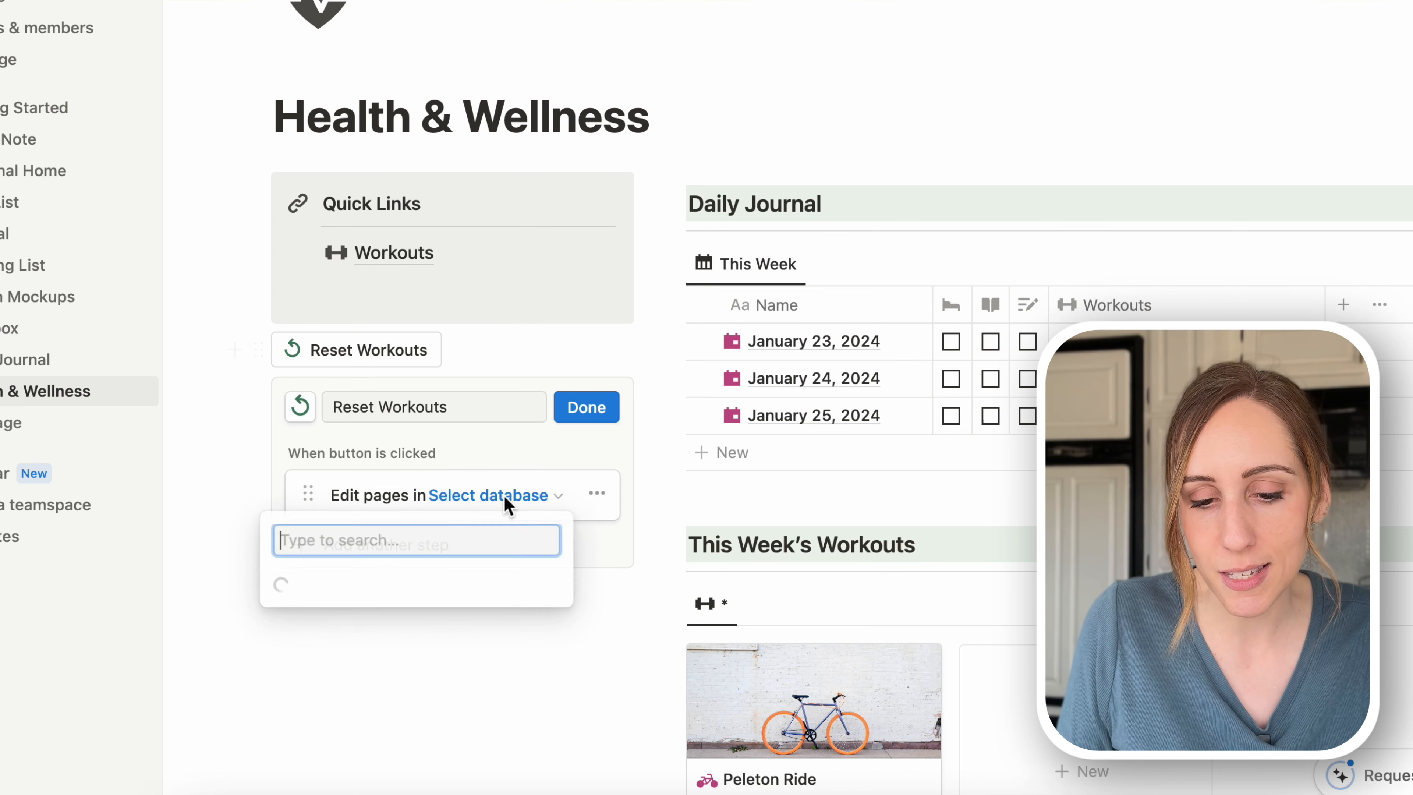
click(383, 285)
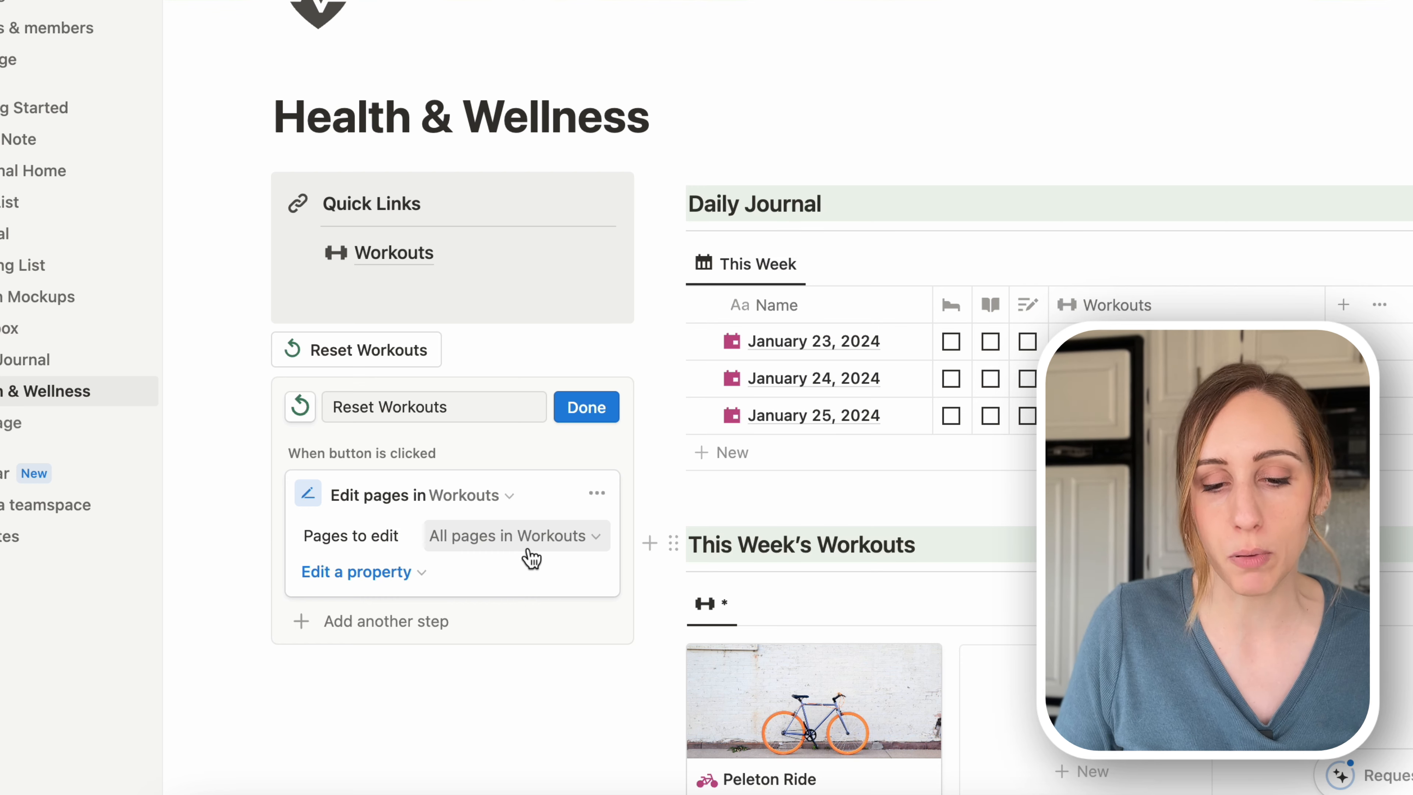
Step: Filter the pages the button edits to those where Completed is Checked
click(529, 551)
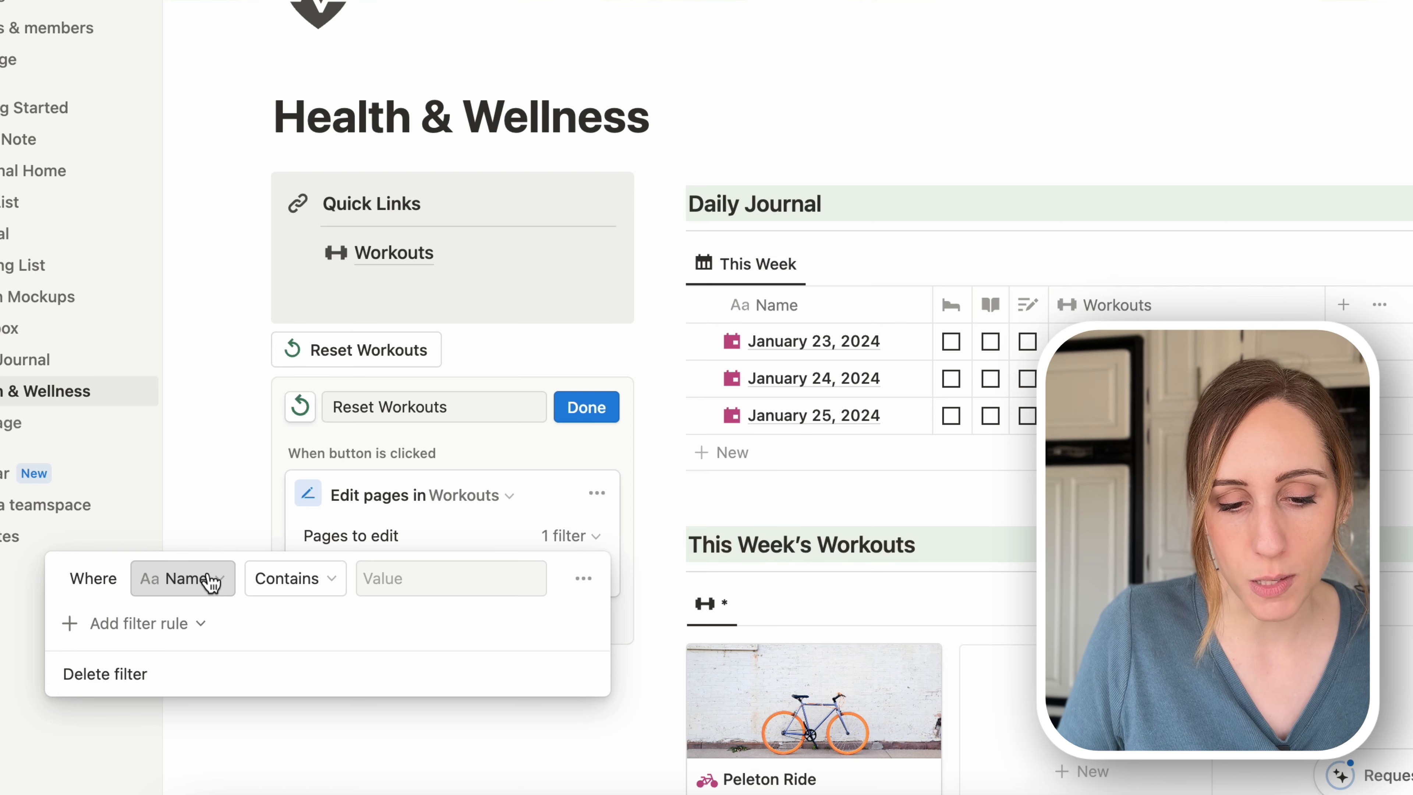
click(210, 582)
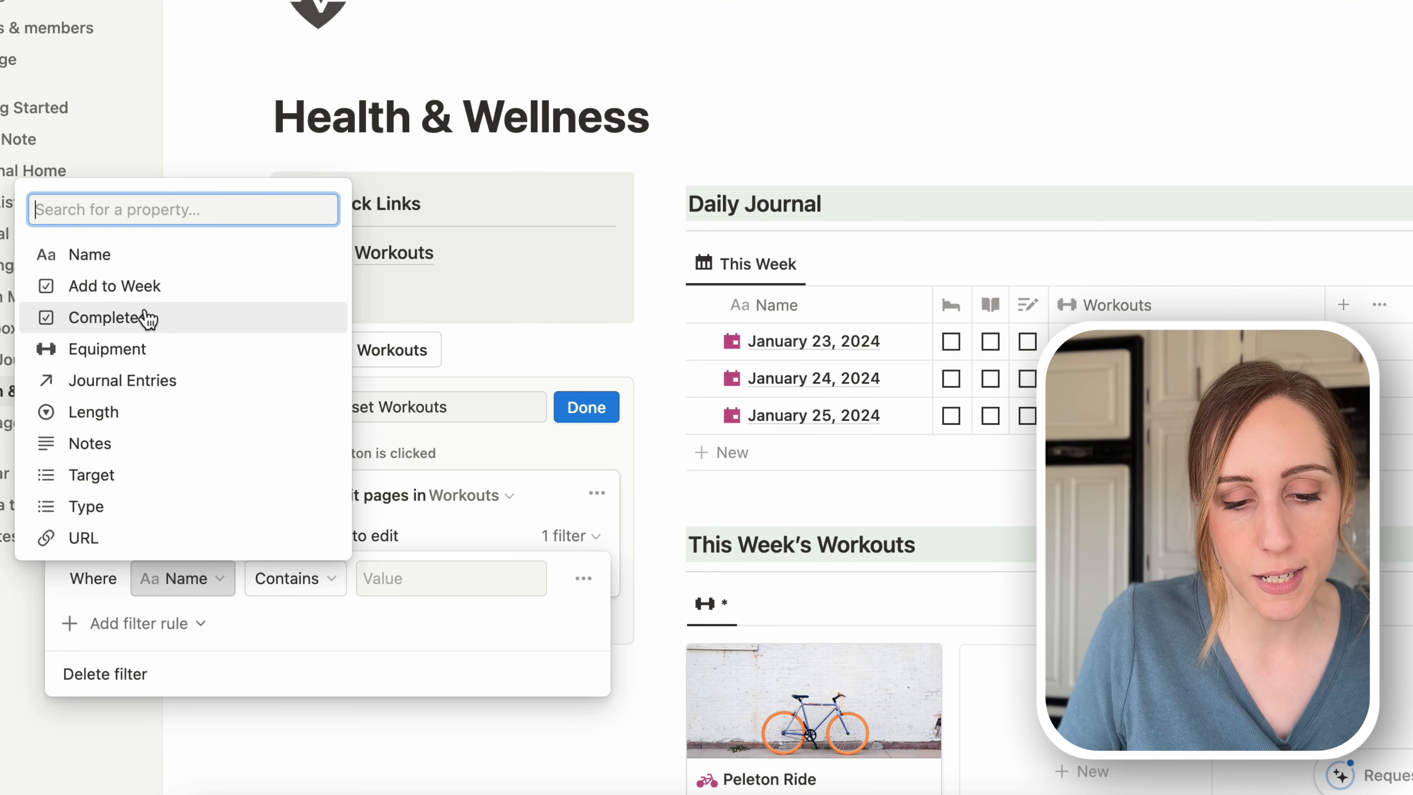
click(143, 318)
click(451, 585)
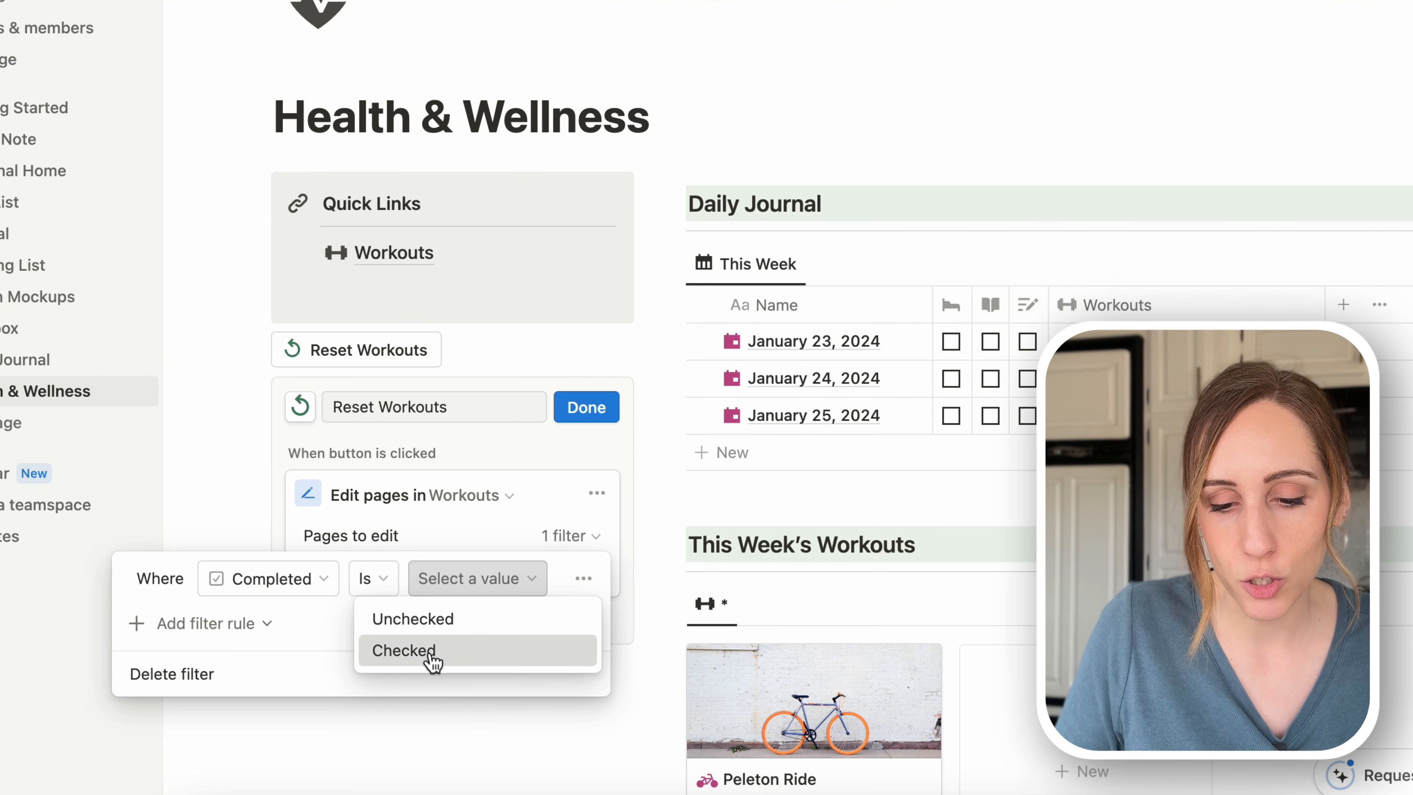
click(429, 657)
click(545, 479)
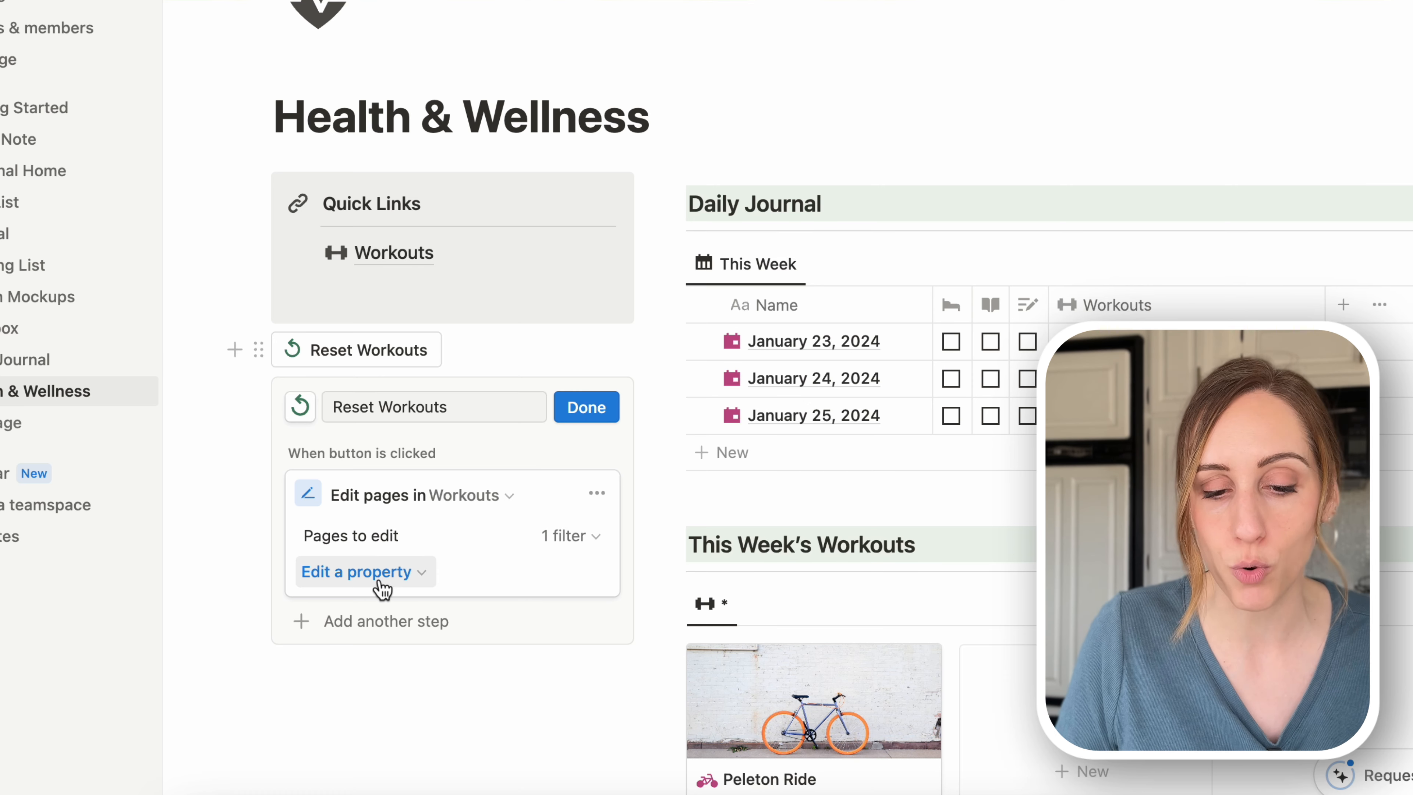
Step: Have the button's edit action set the Add to Week property to Unchecked
click(382, 588)
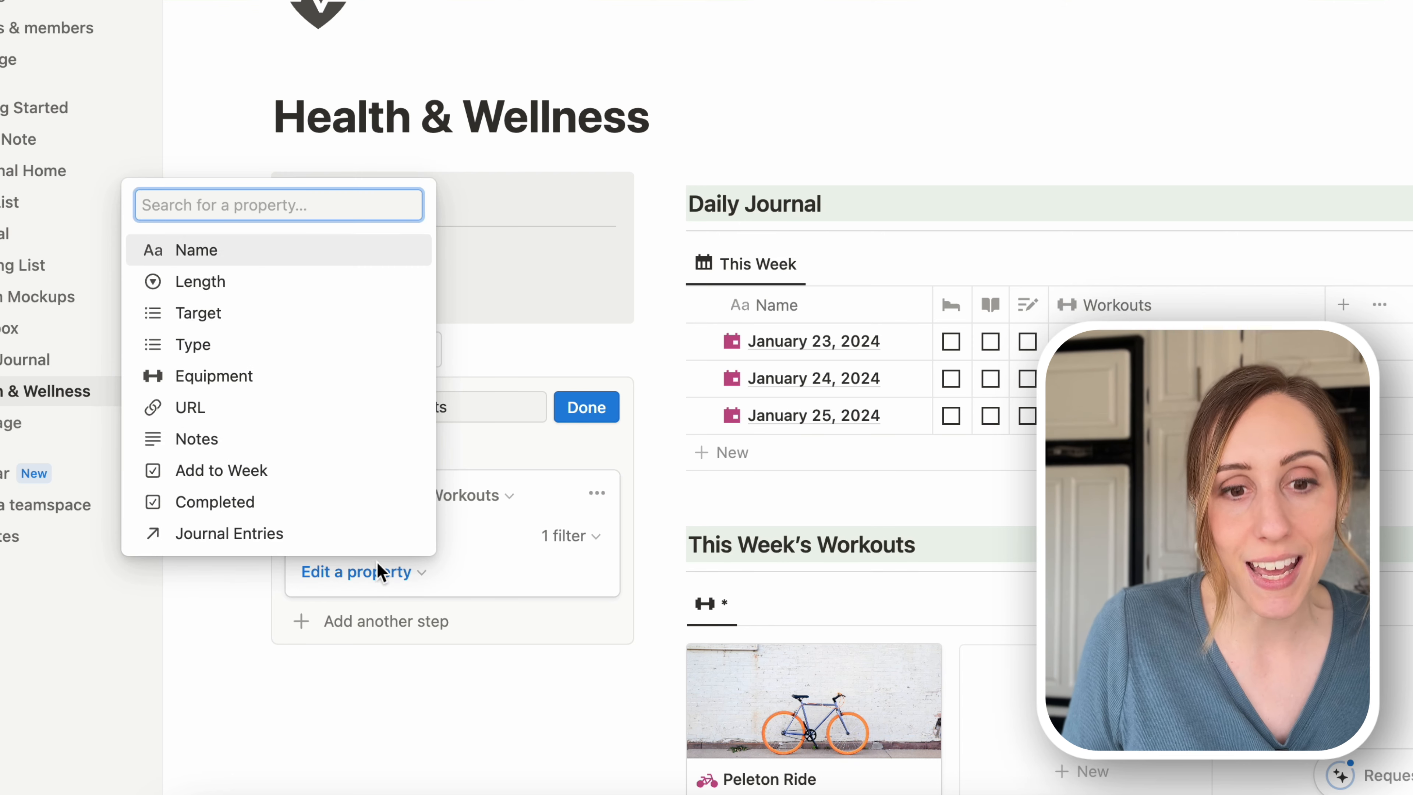
click(247, 474)
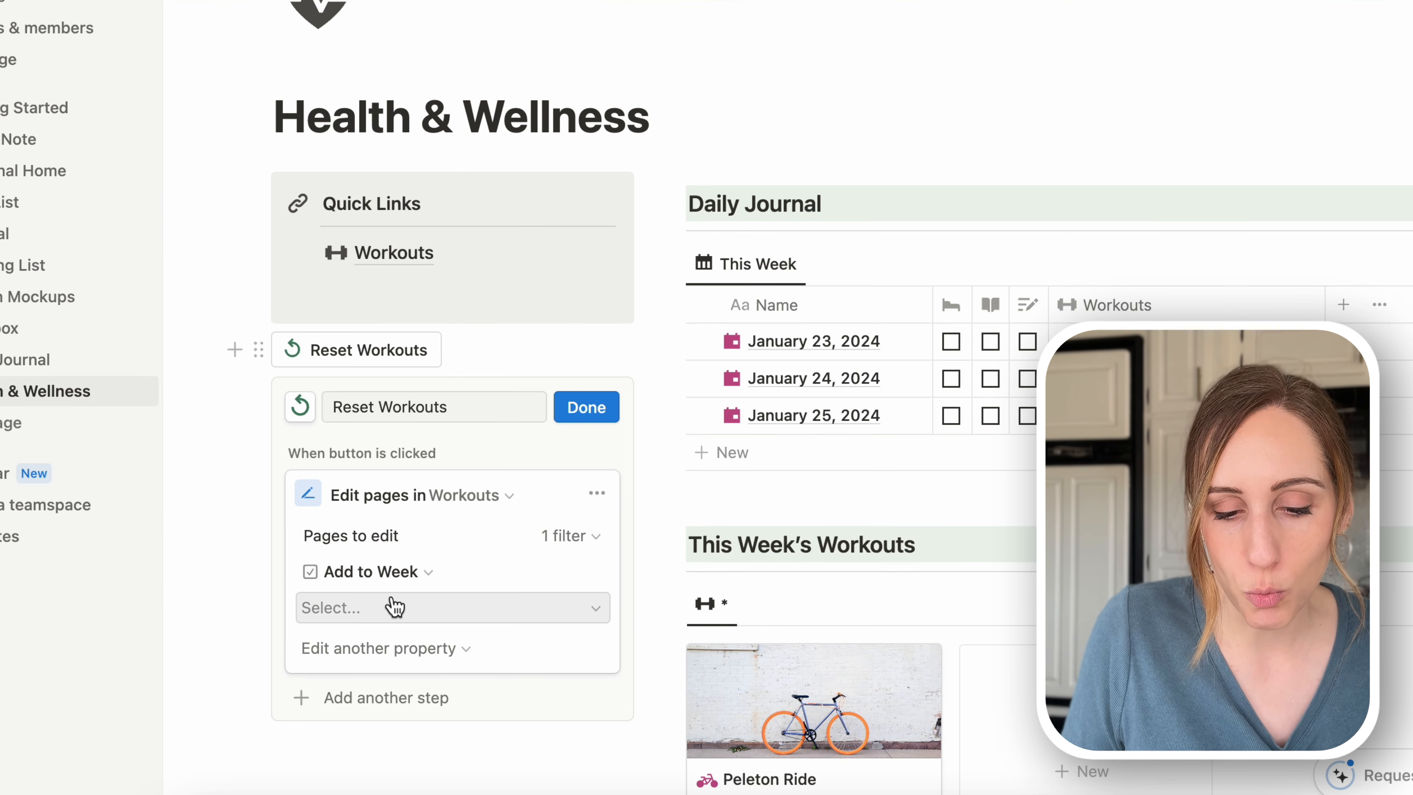
click(393, 606)
click(383, 690)
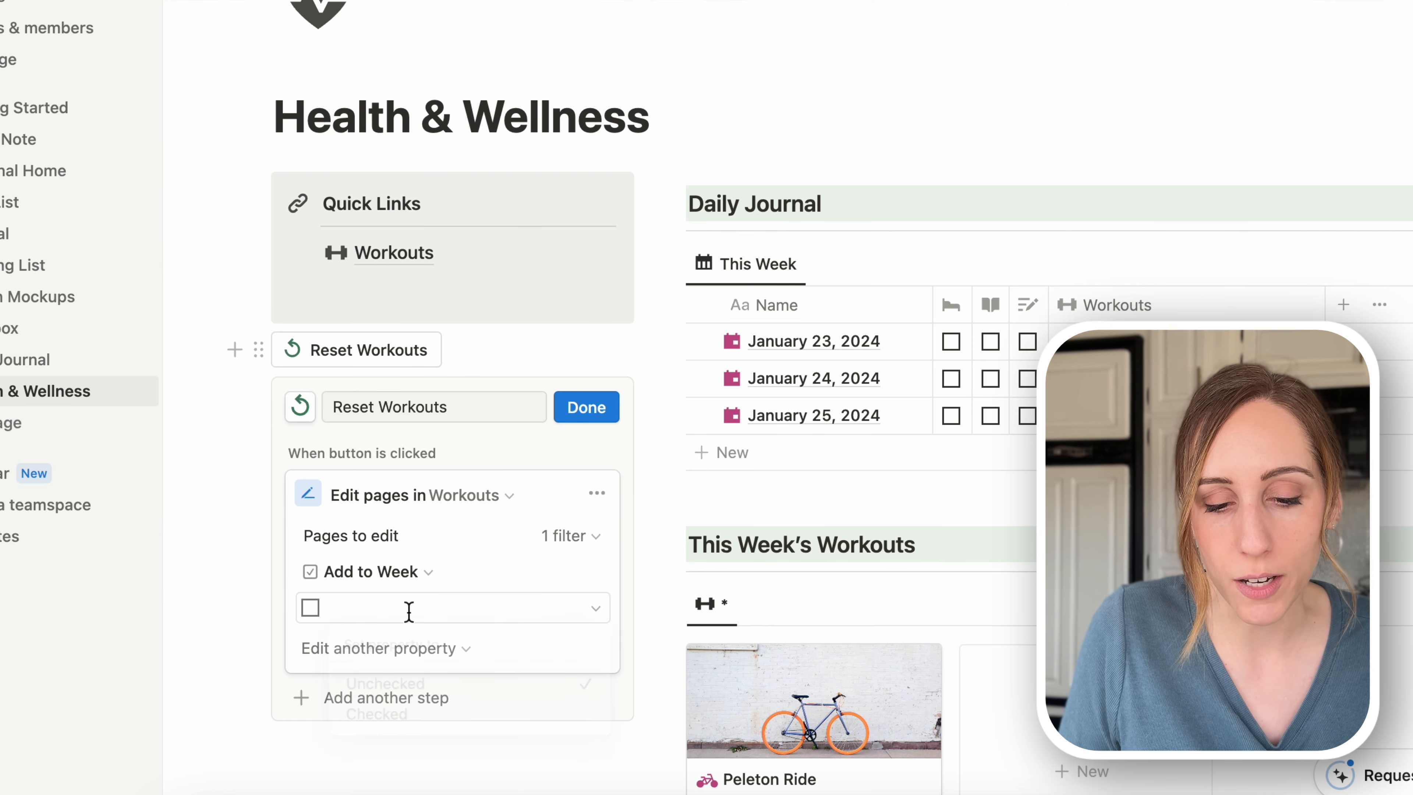
Step: Have the action also set the Completed property to Unchecked, and finish the button setup
click(371, 653)
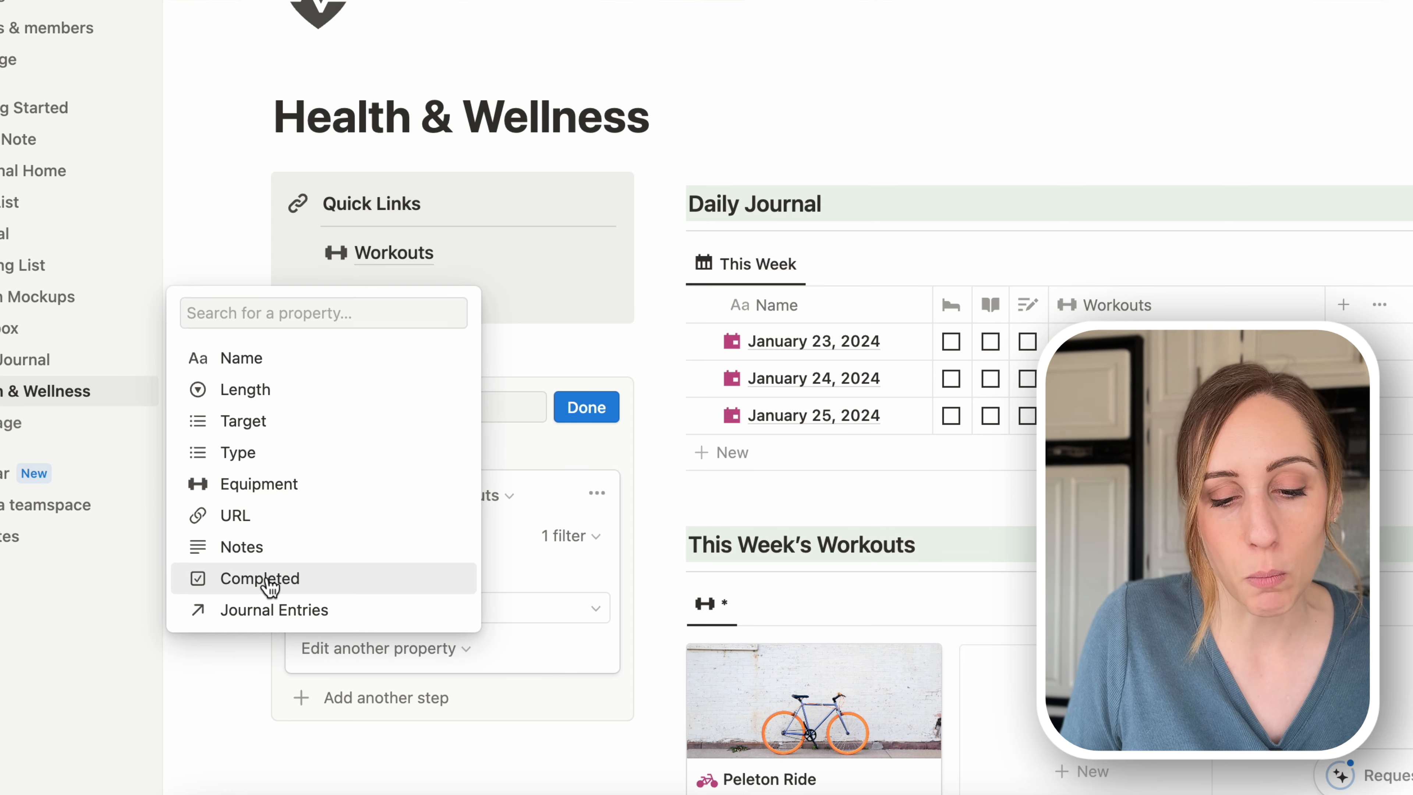
click(248, 577)
click(395, 698)
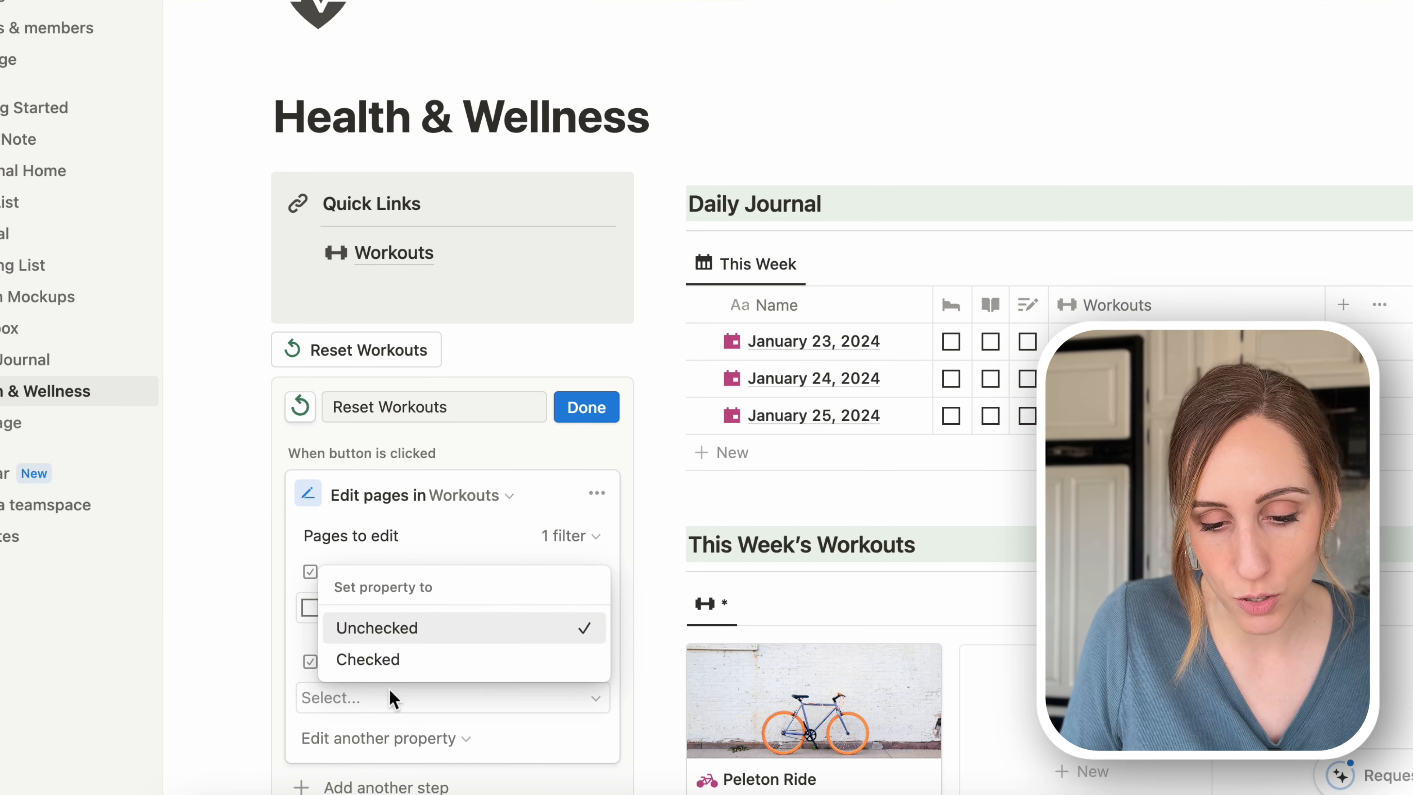
click(393, 639)
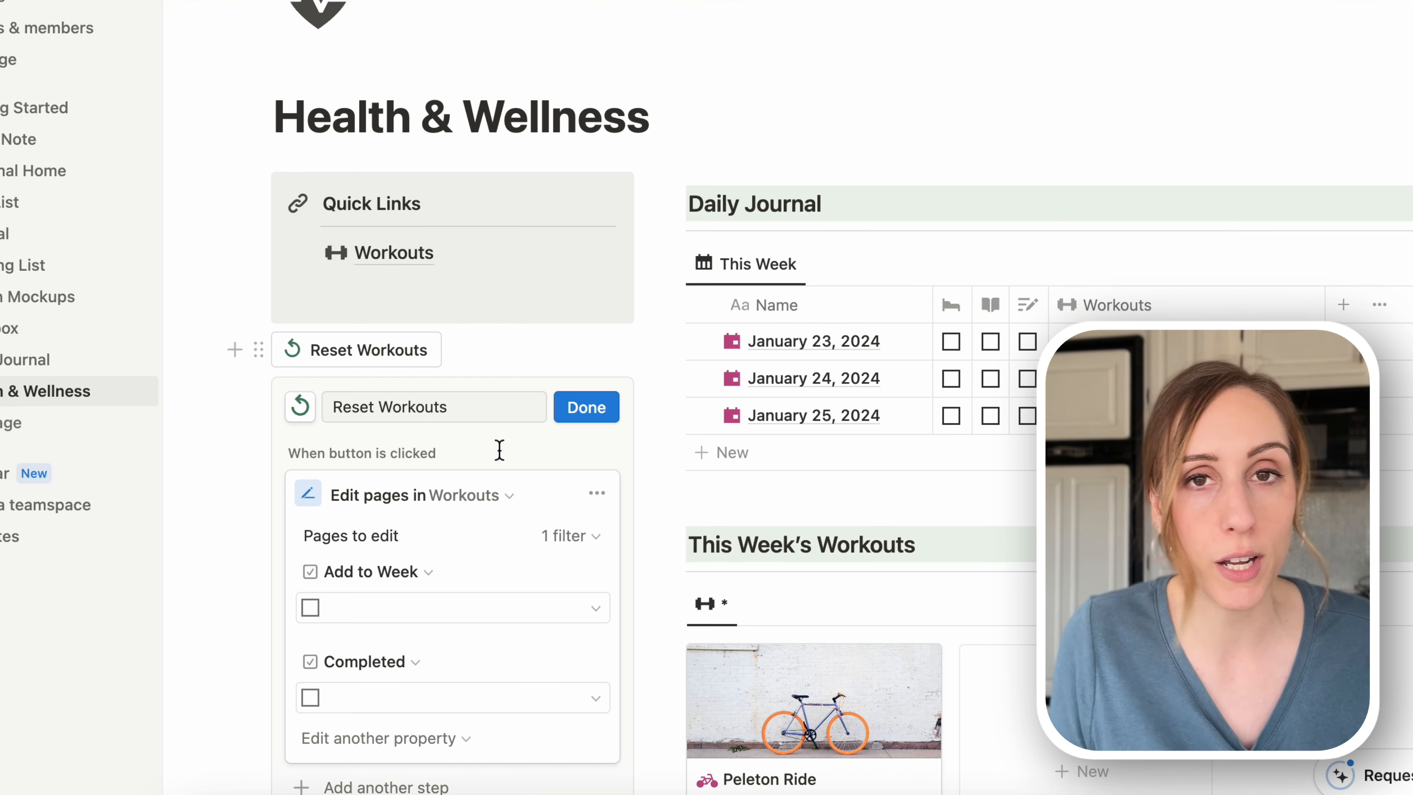
click(587, 410)
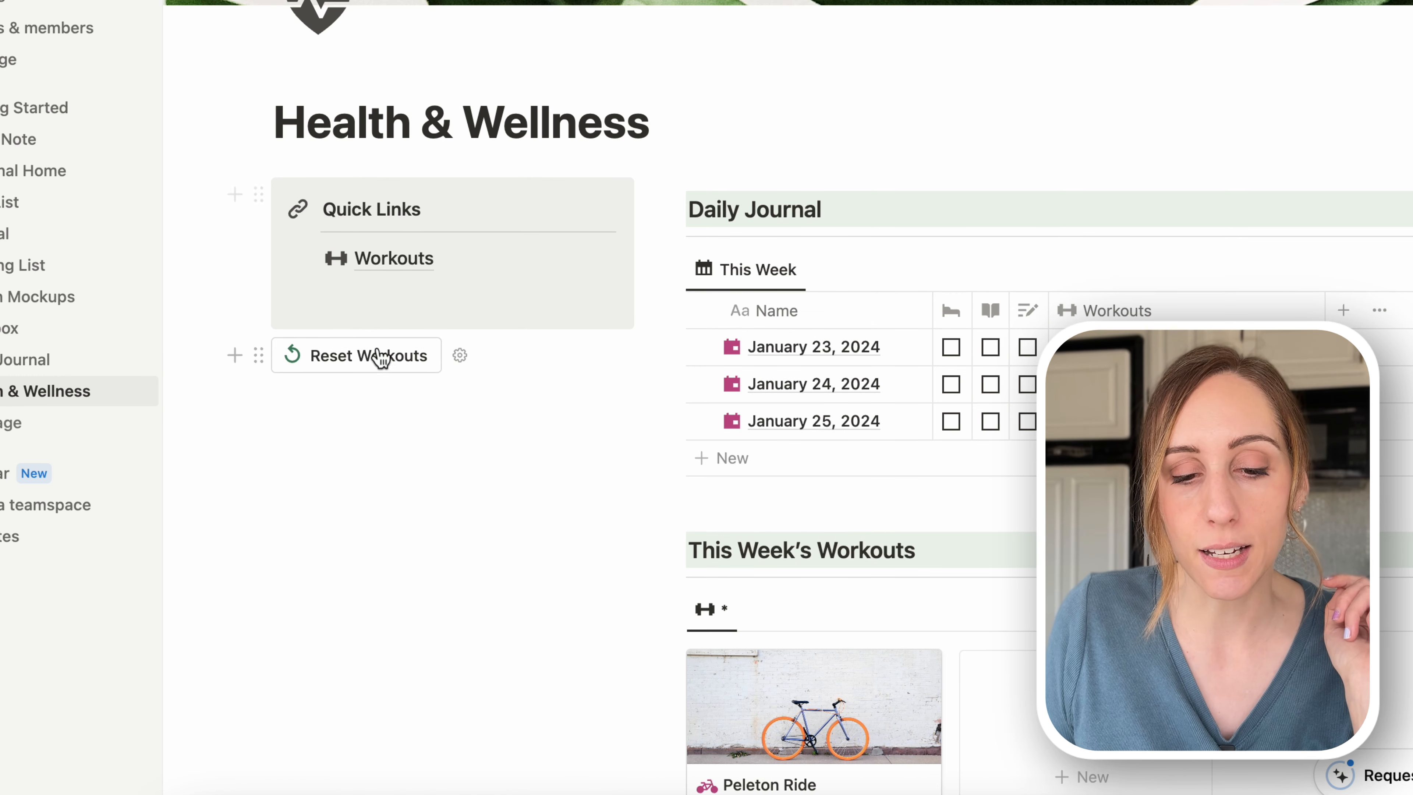
Step: Run the Reset Workouts button and open the Workouts database to check the Add to Week checkboxes
click(365, 356)
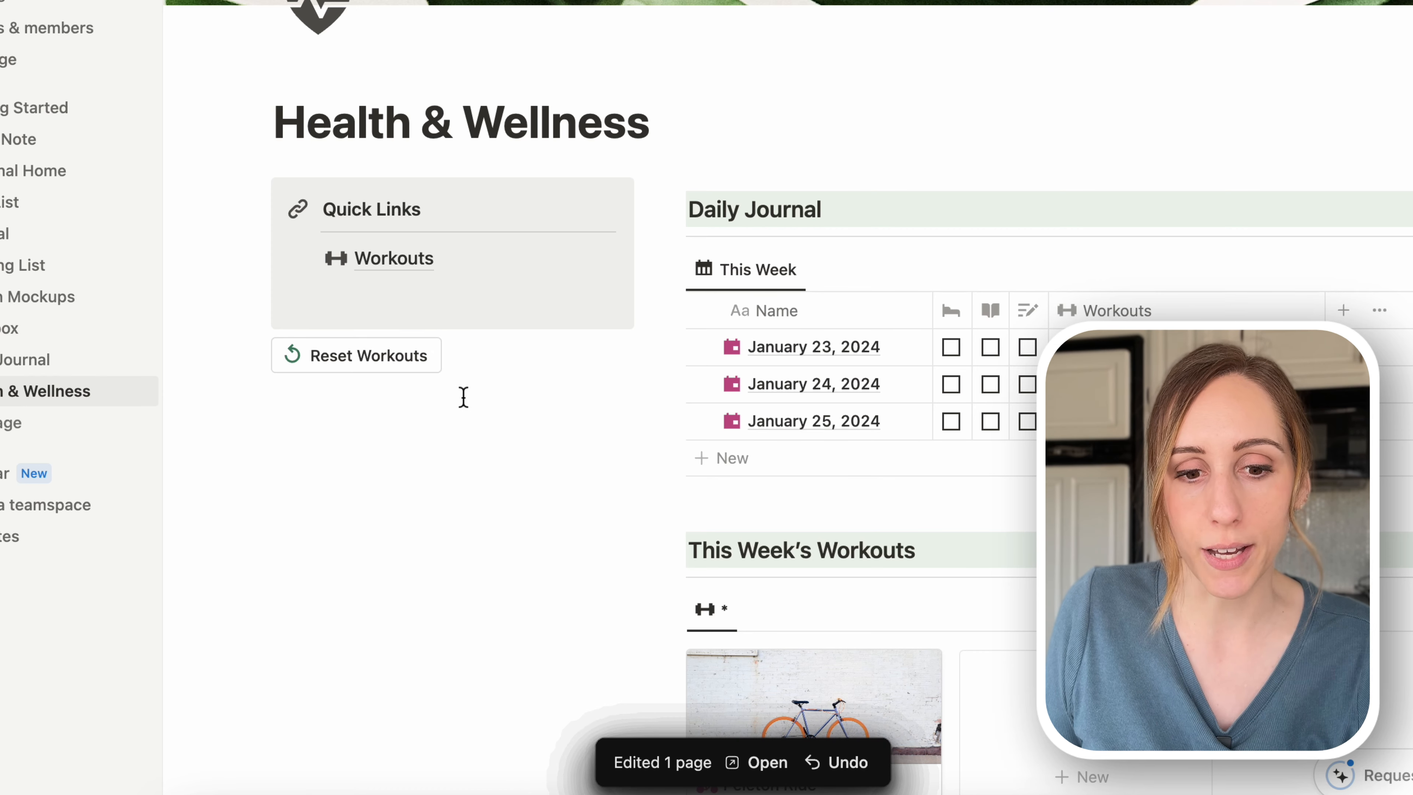
click(374, 262)
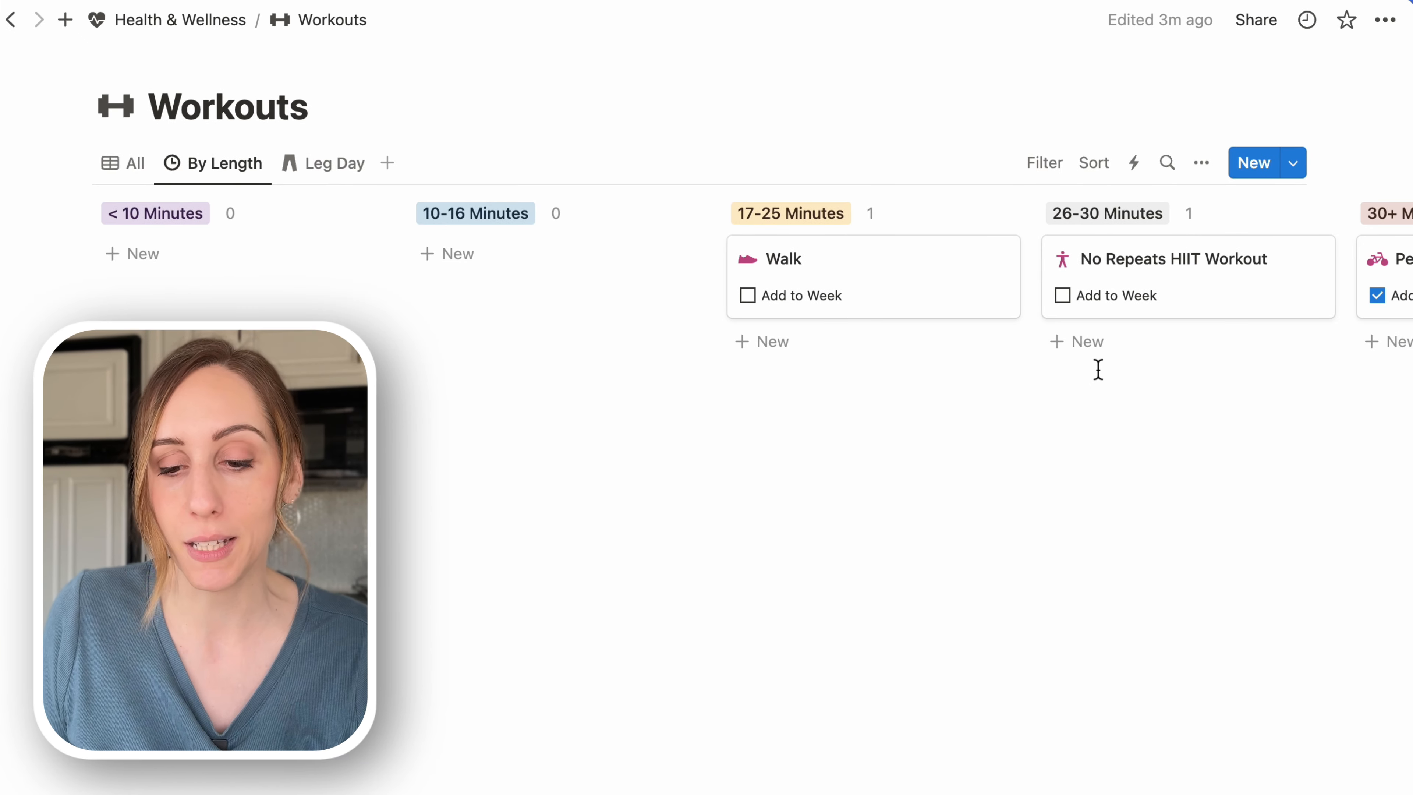
Step: Check the Add to Week and Completed boxes of No Repeats HIIT Workout and Peleton Ride, and return to the Health & Wellness dashboard
click(1197, 303)
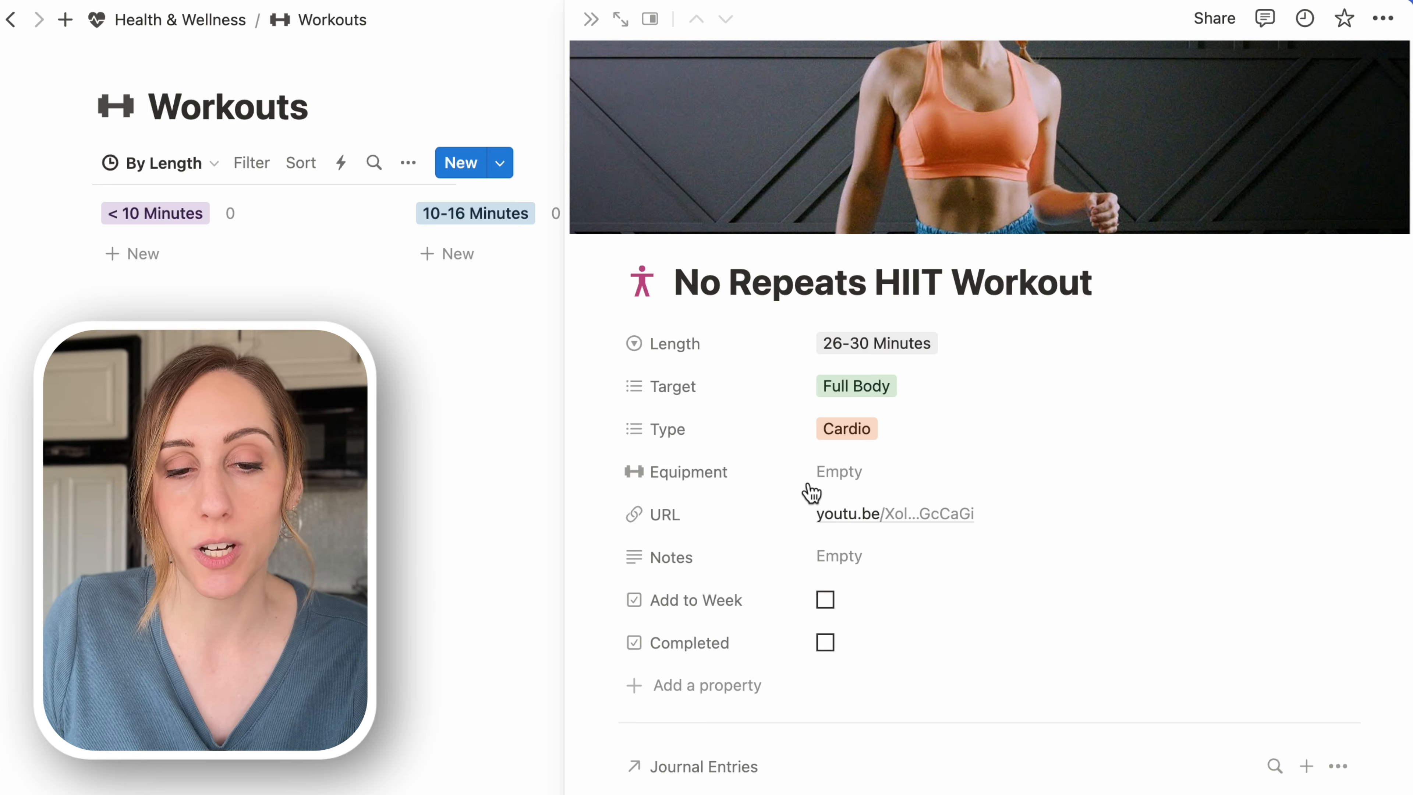
click(591, 20)
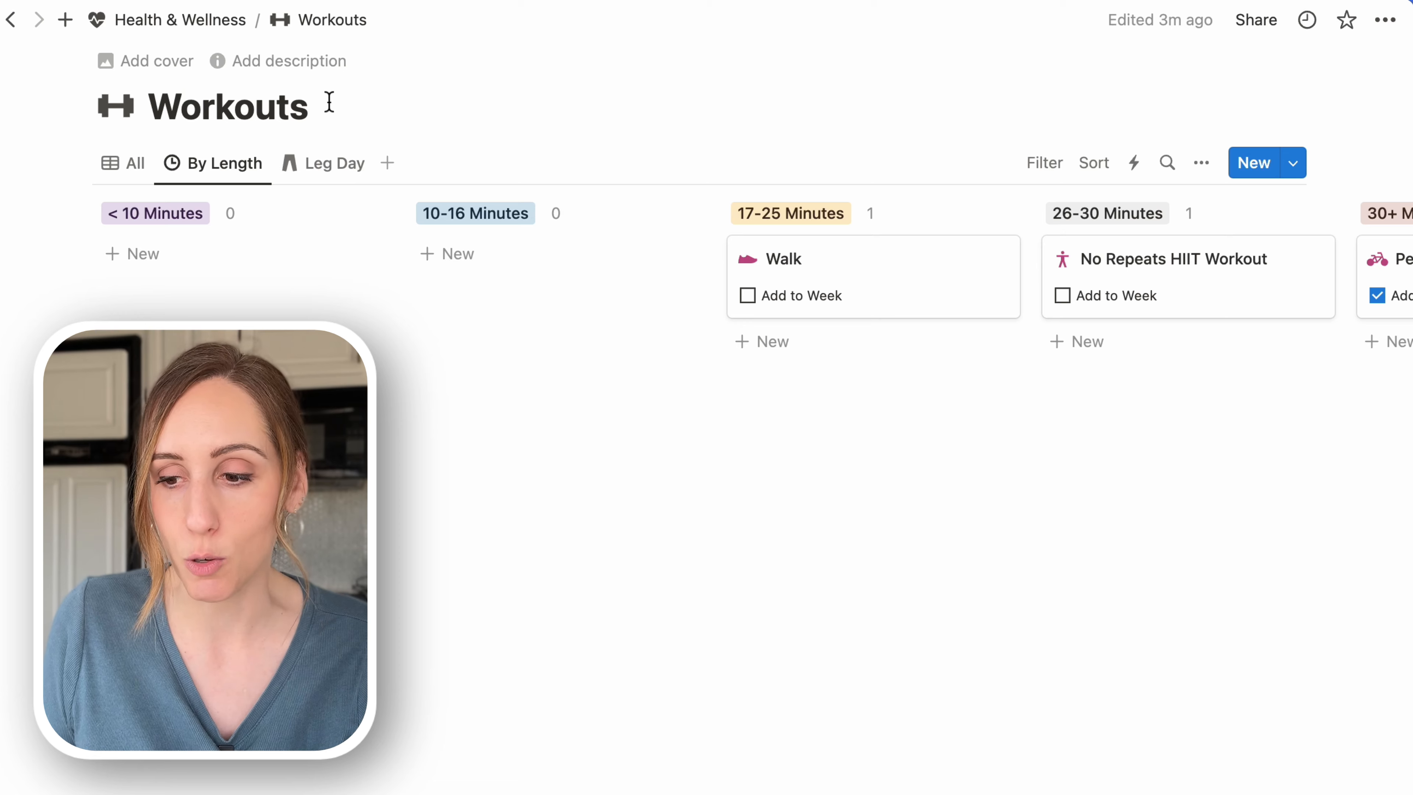
scroll(1008, 403, right, 4)
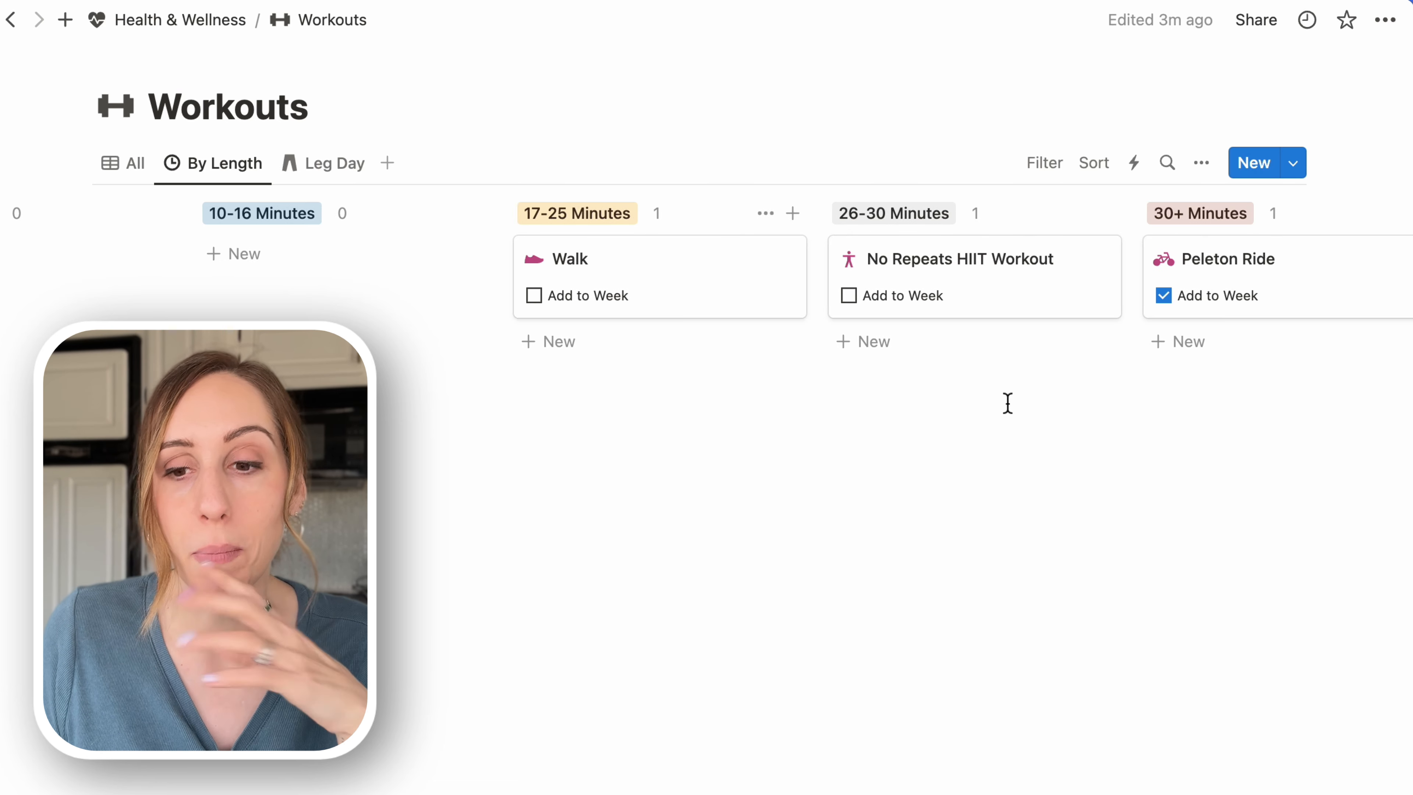
scroll(1007, 403, right, 3)
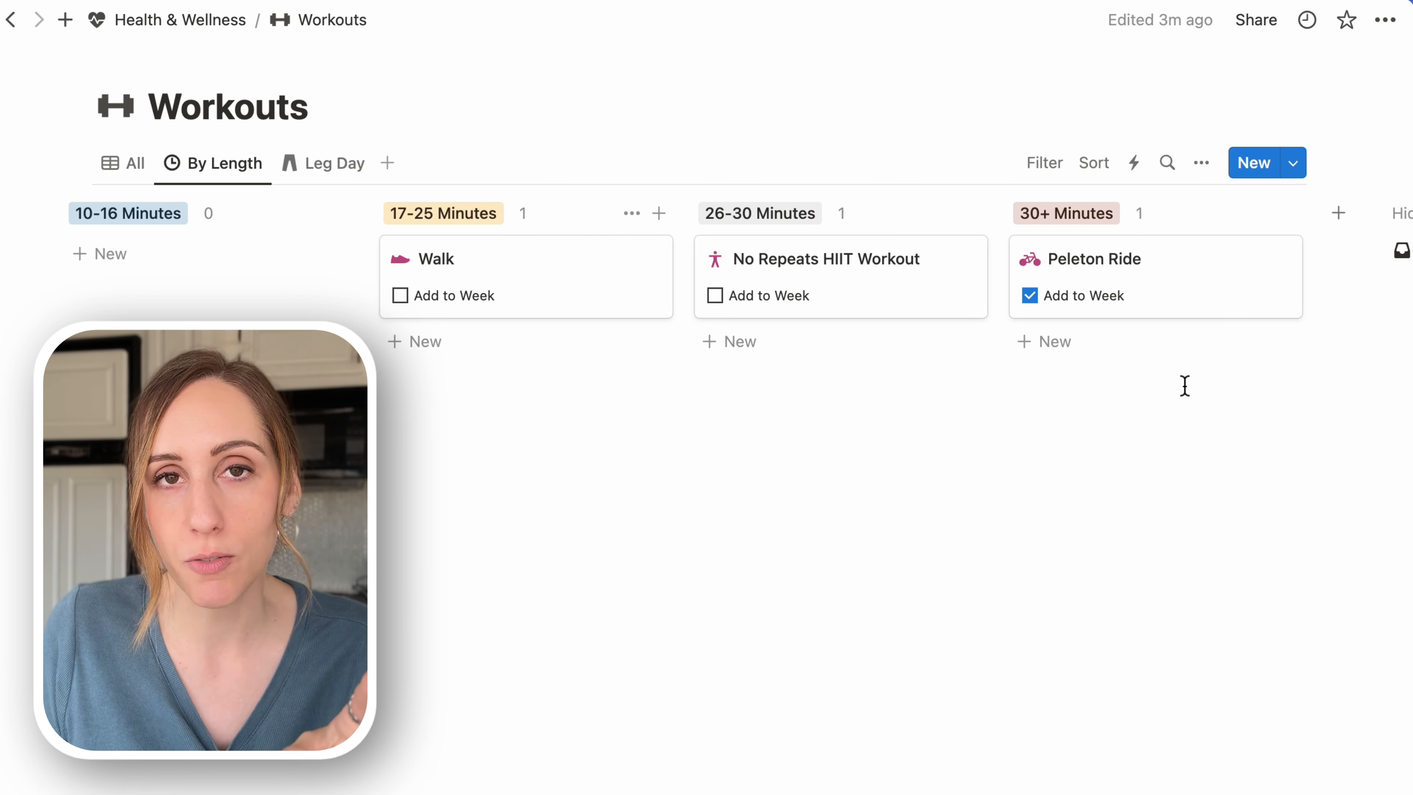
click(1198, 280)
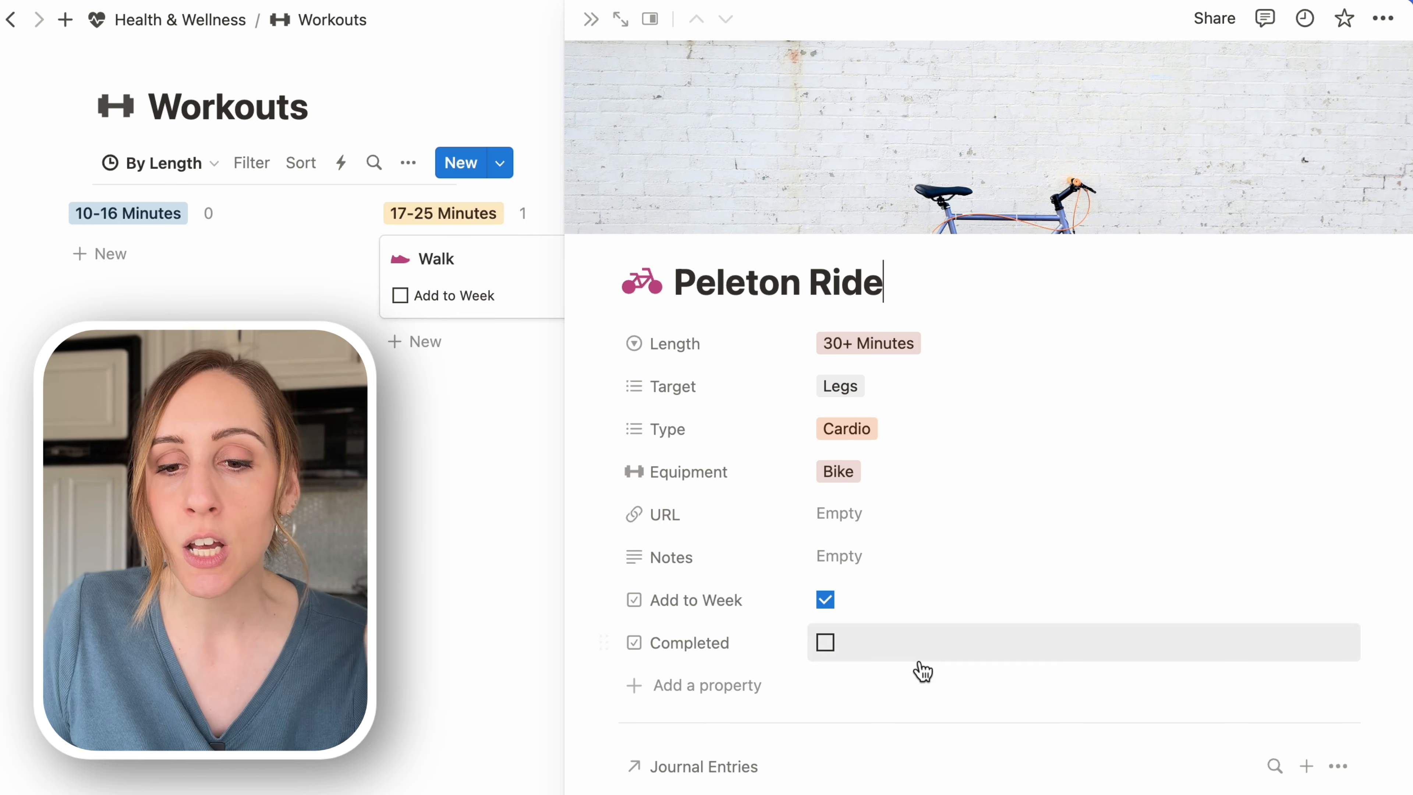
click(590, 19)
click(208, 25)
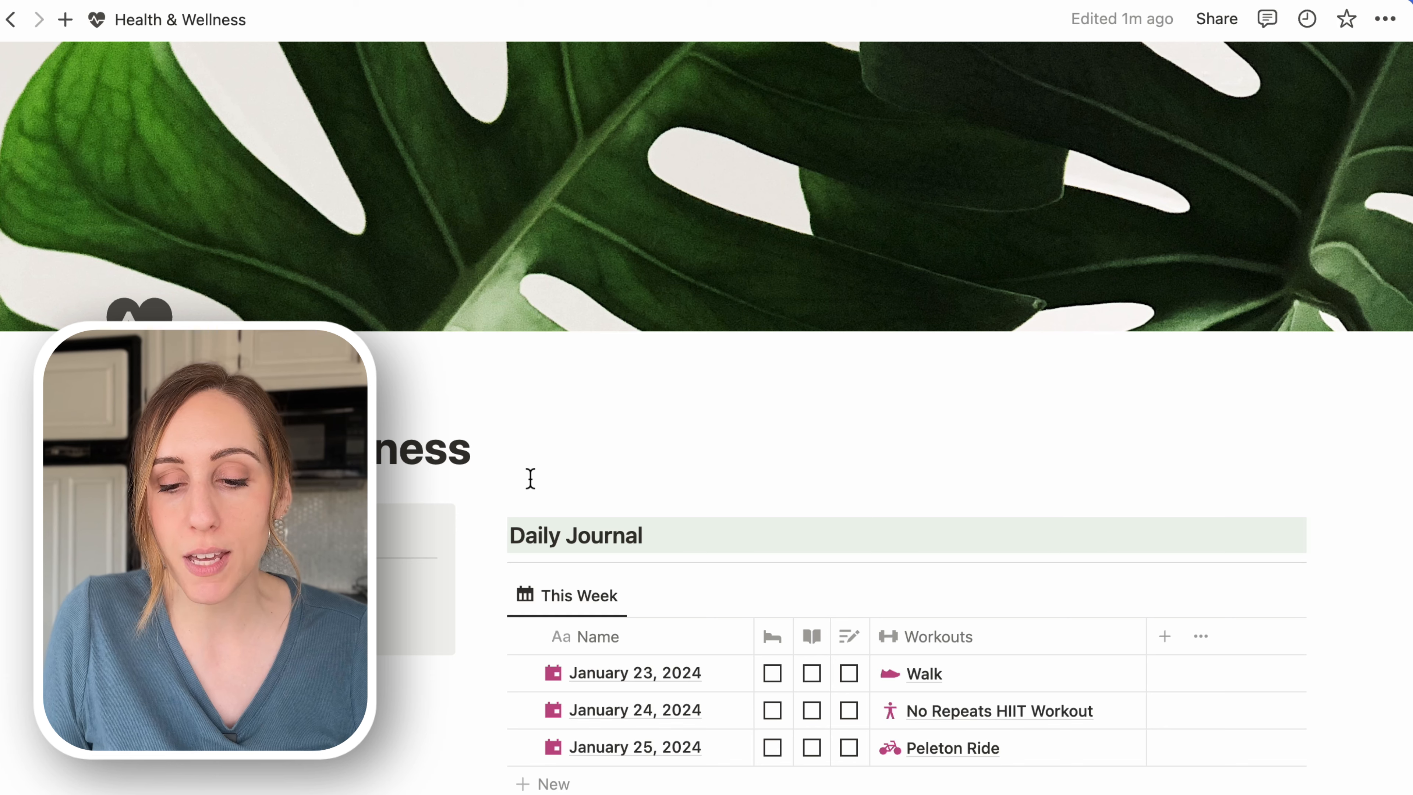
scroll(814, 618, down, 5)
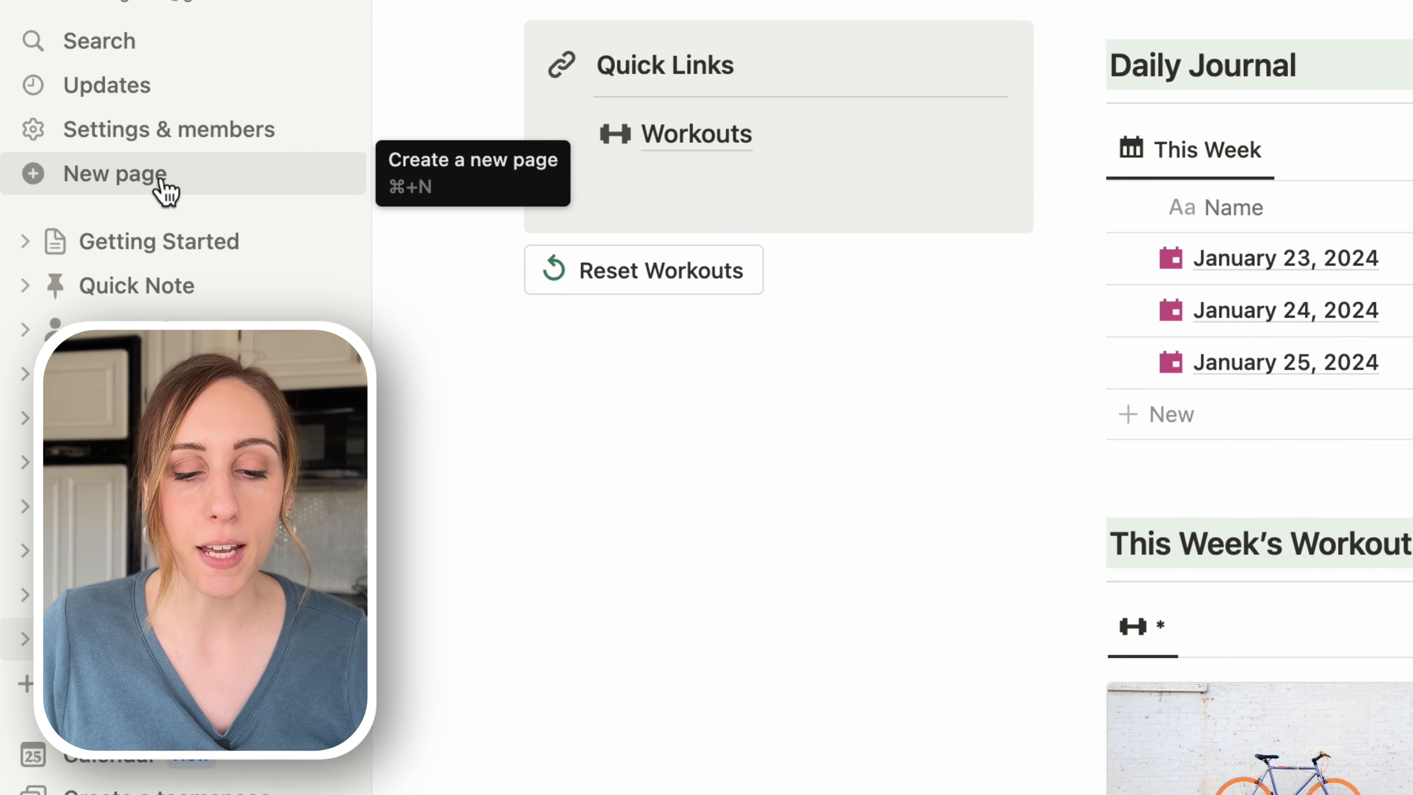
Step: Create a new private page as a table with a new database, and title it Calendar Weeks
click(161, 184)
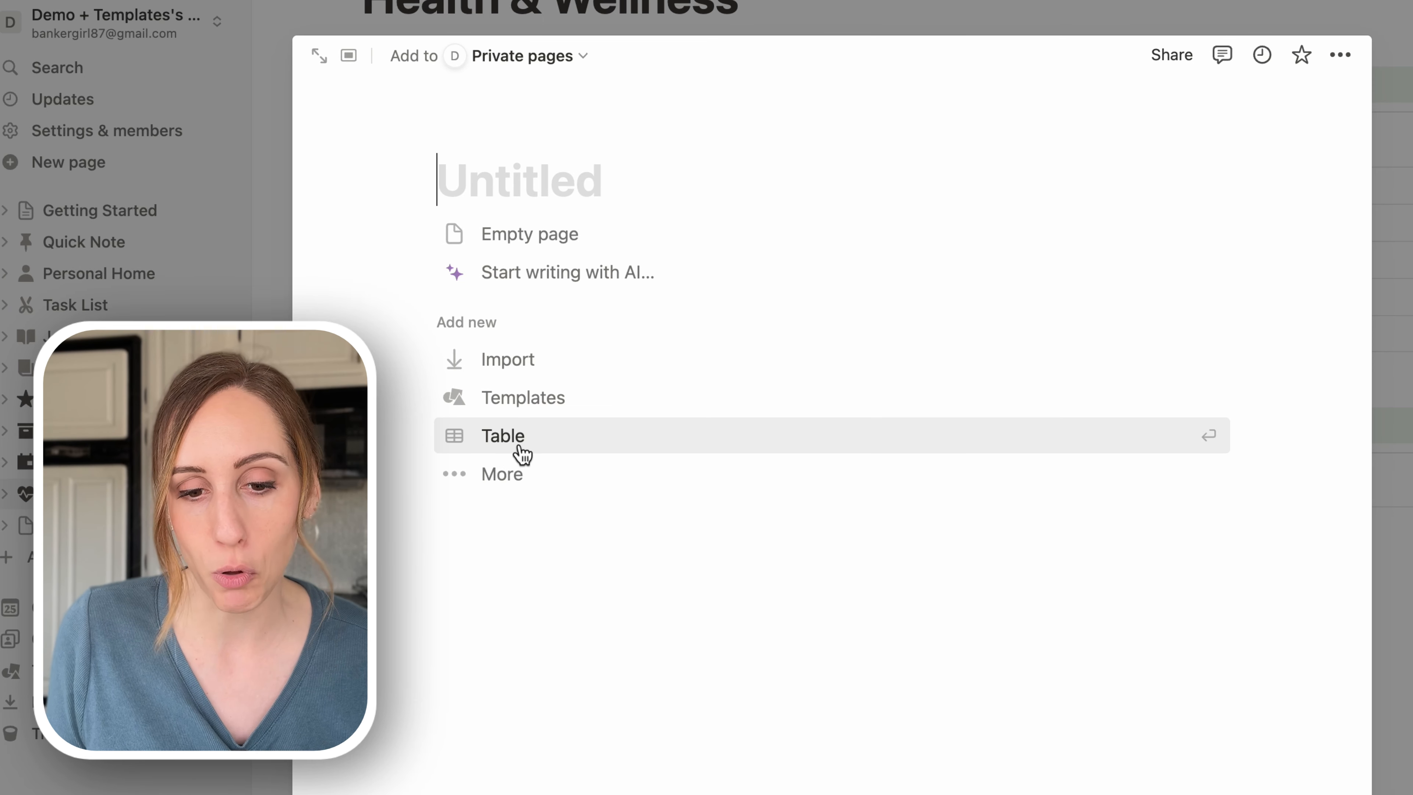
click(522, 454)
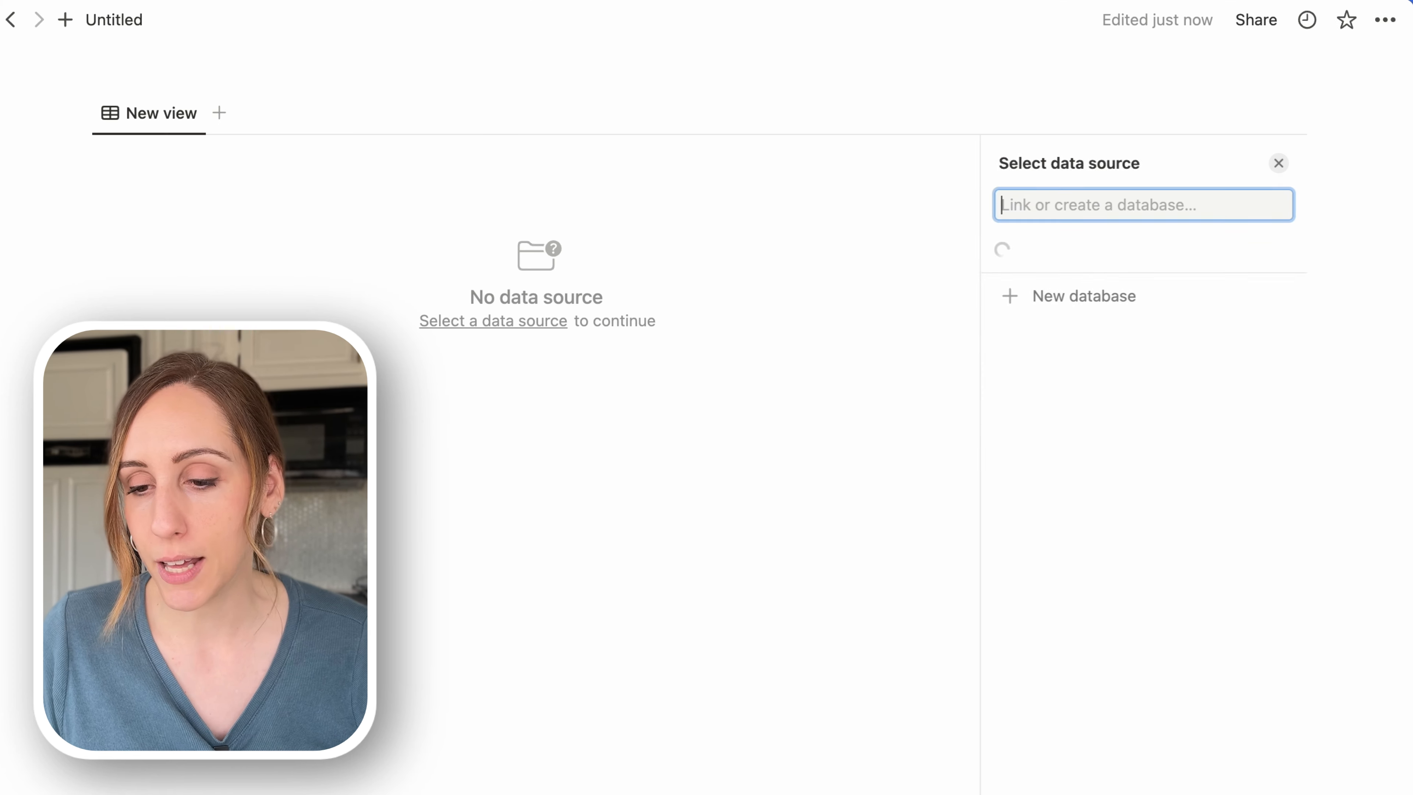
click(1105, 529)
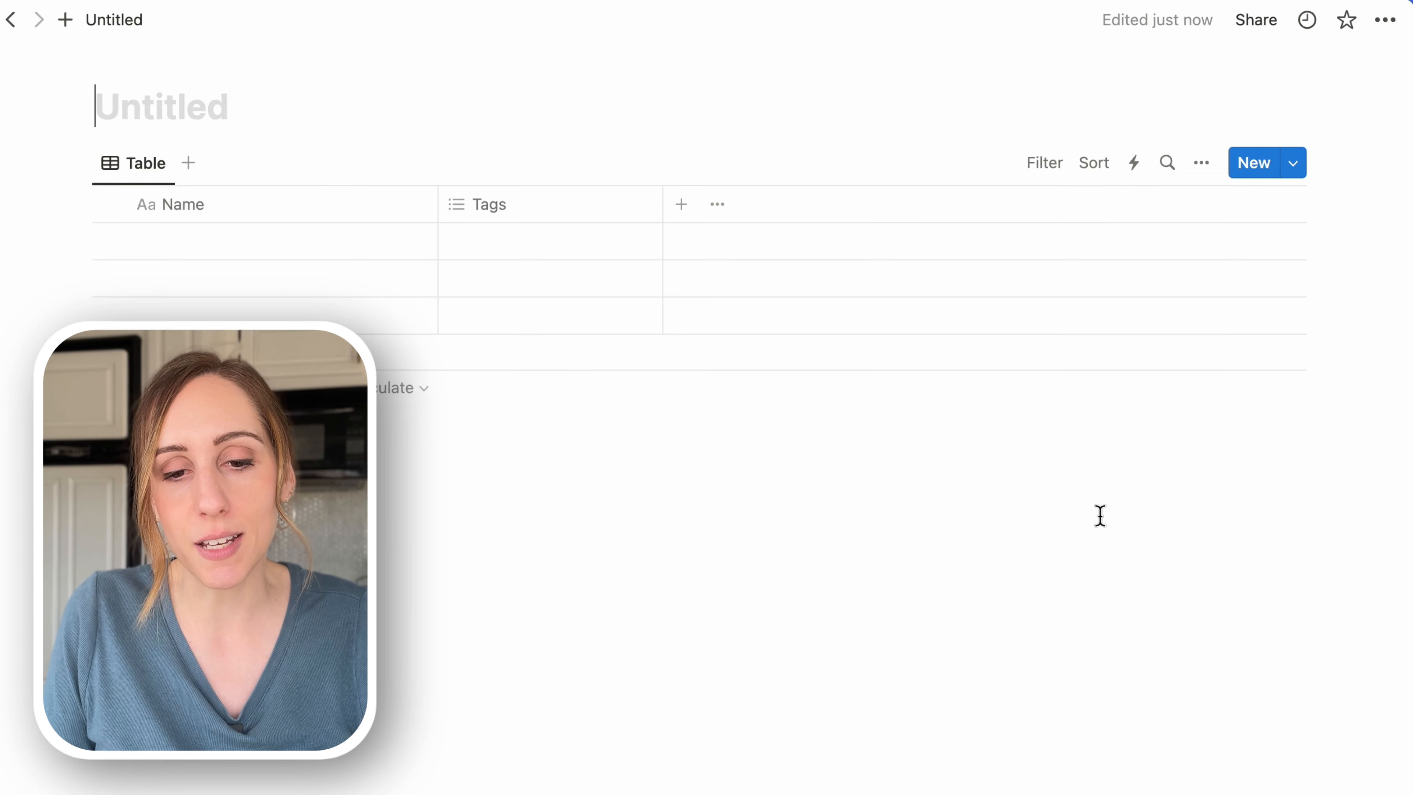
text(Calendar Weeks)
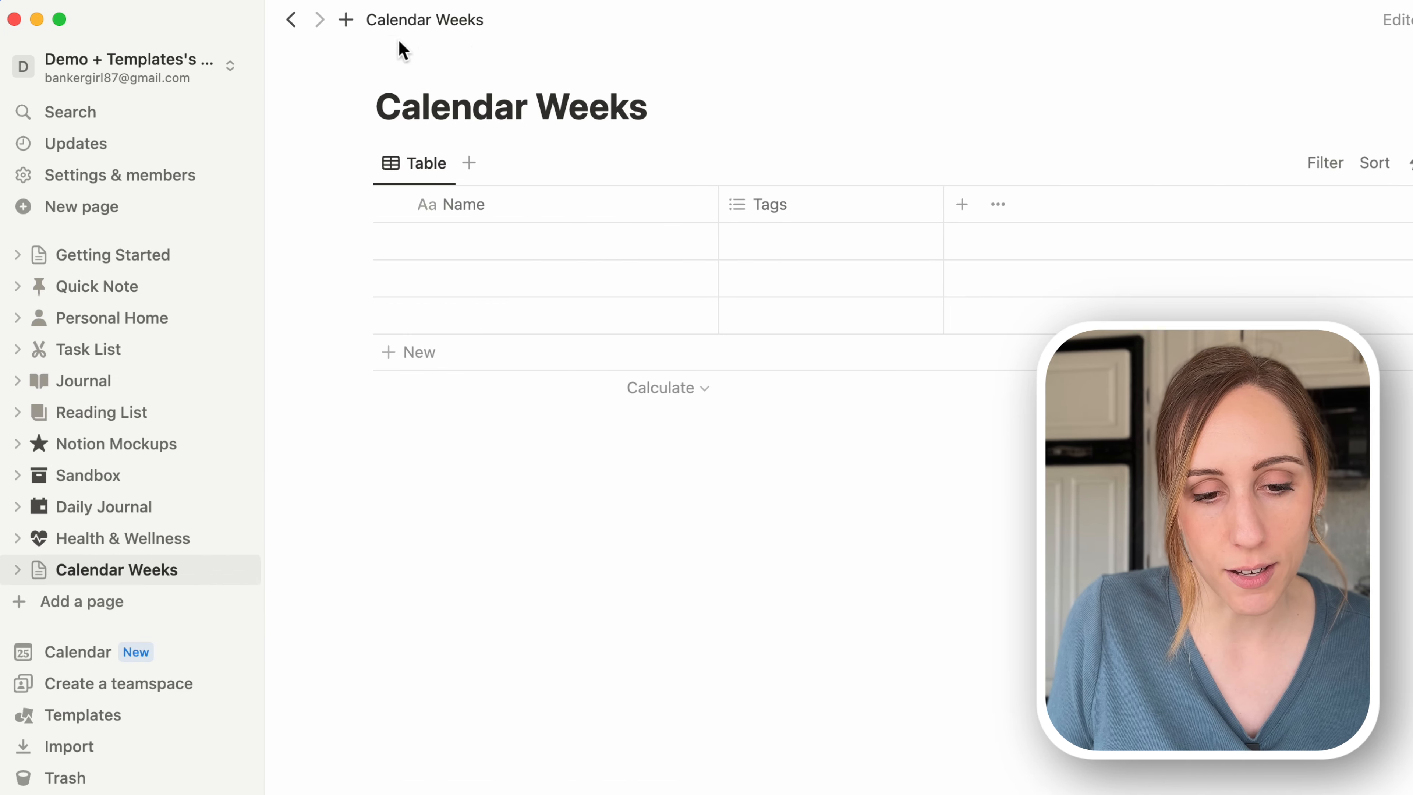
Step: Add an icon to the Calendar Weeks database and change it to the dark calendar icon
click(140, 61)
click(132, 90)
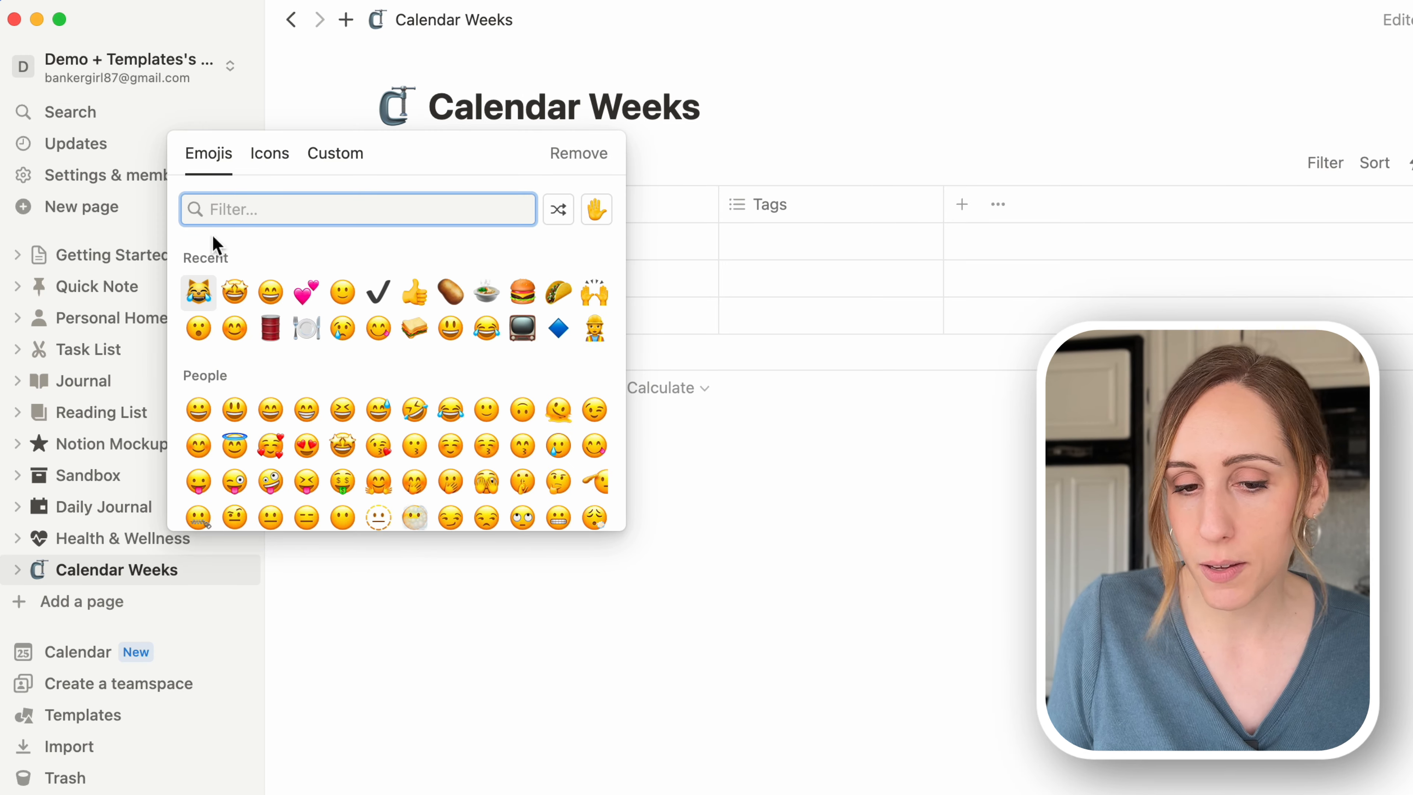
click(270, 153)
click(310, 292)
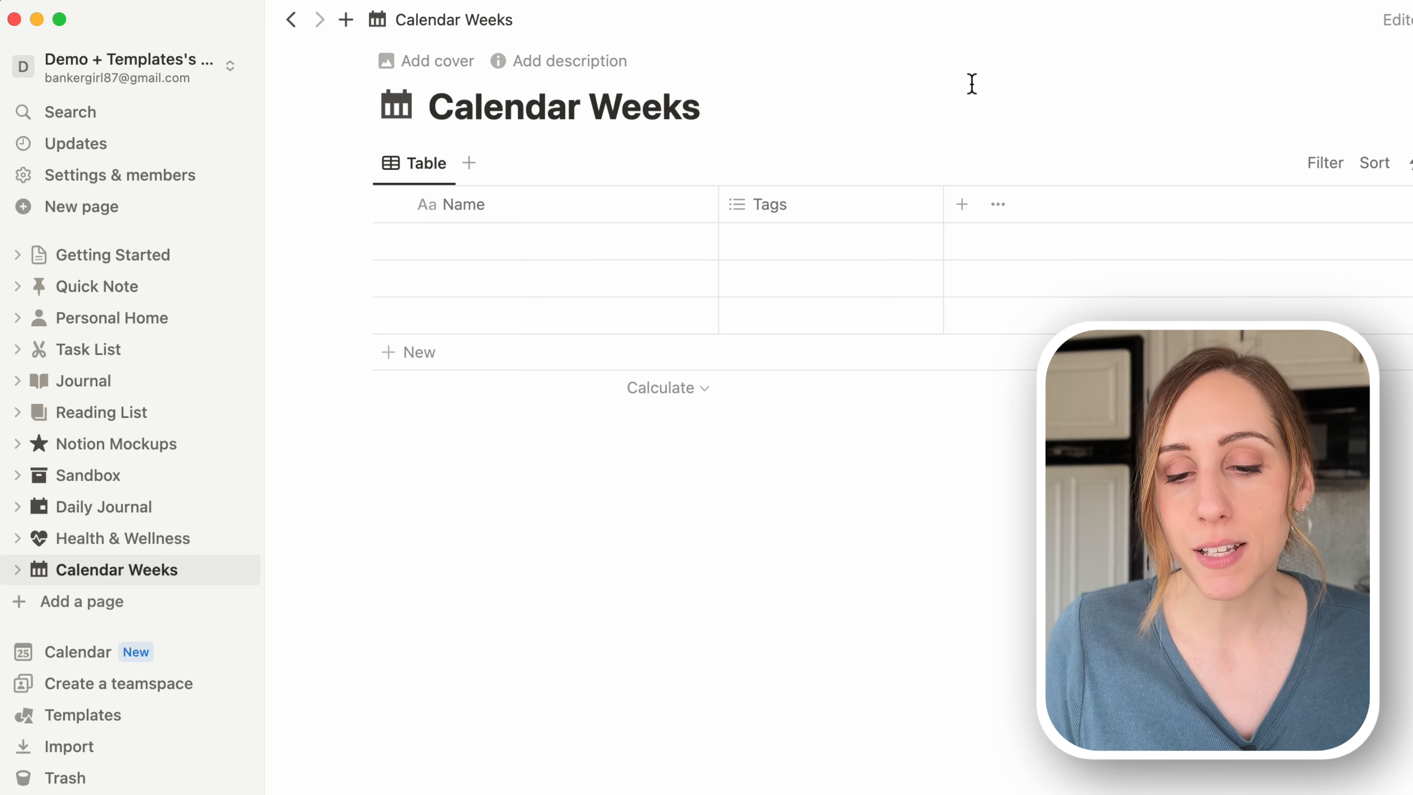
Step: Change the Tags property to the Date type and rename it Dates
click(849, 223)
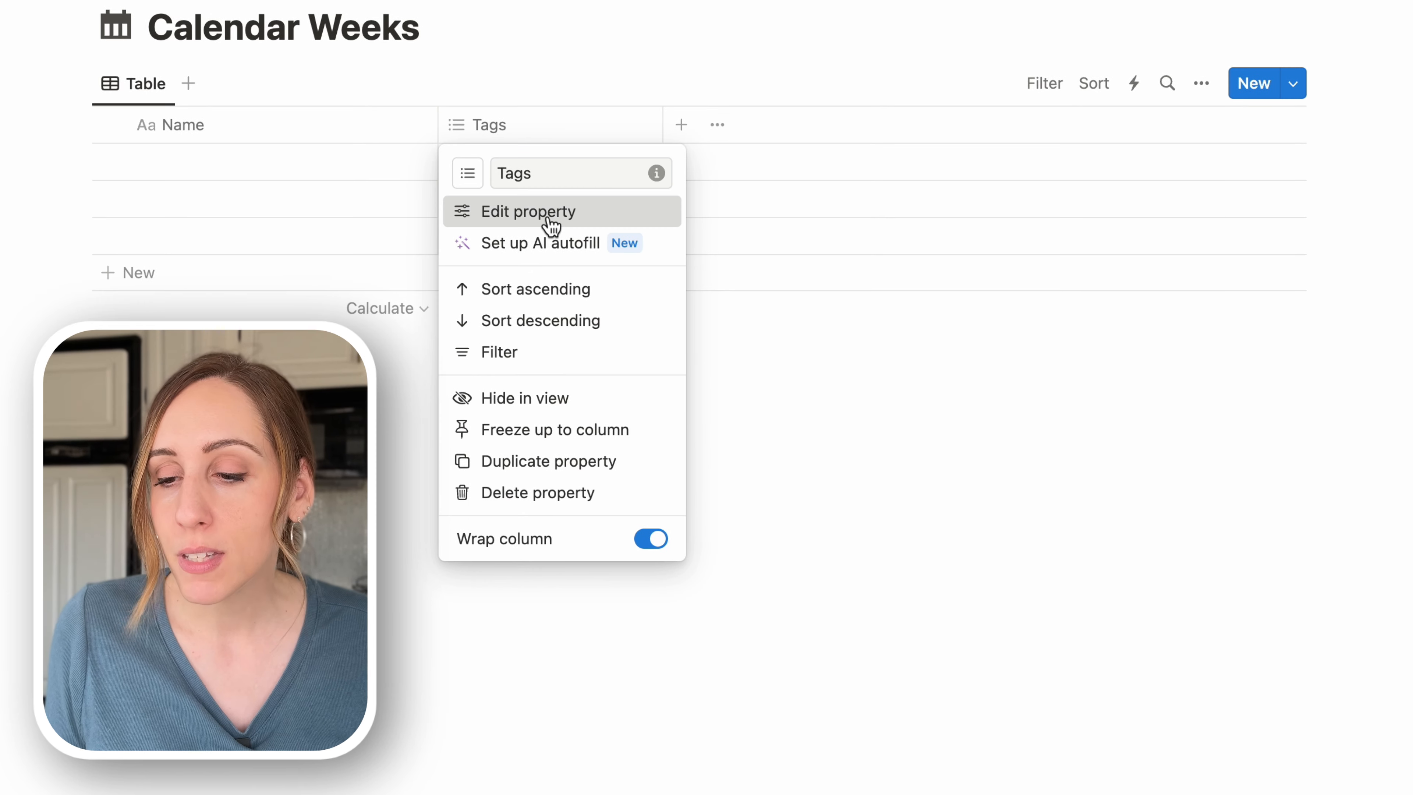
click(827, 291)
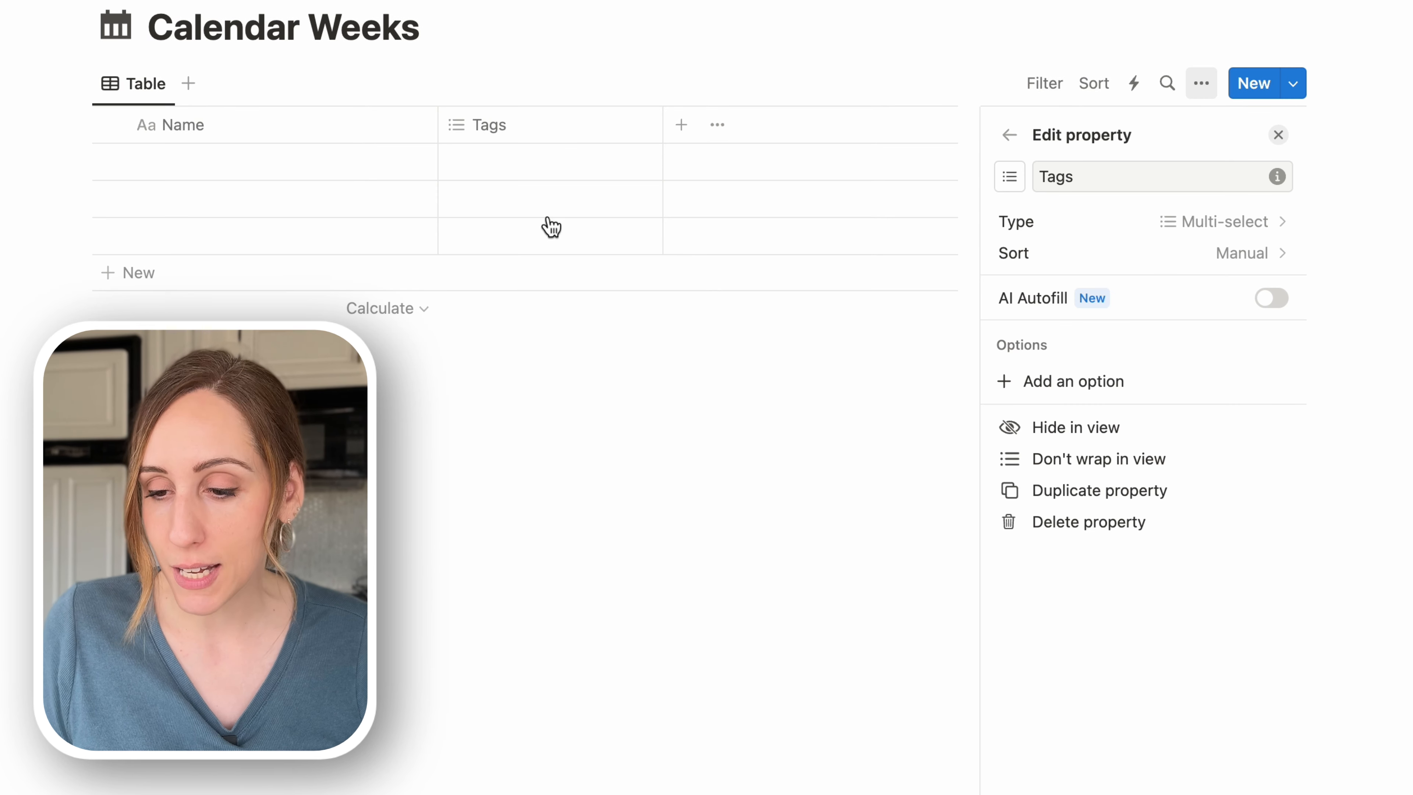
click(1284, 228)
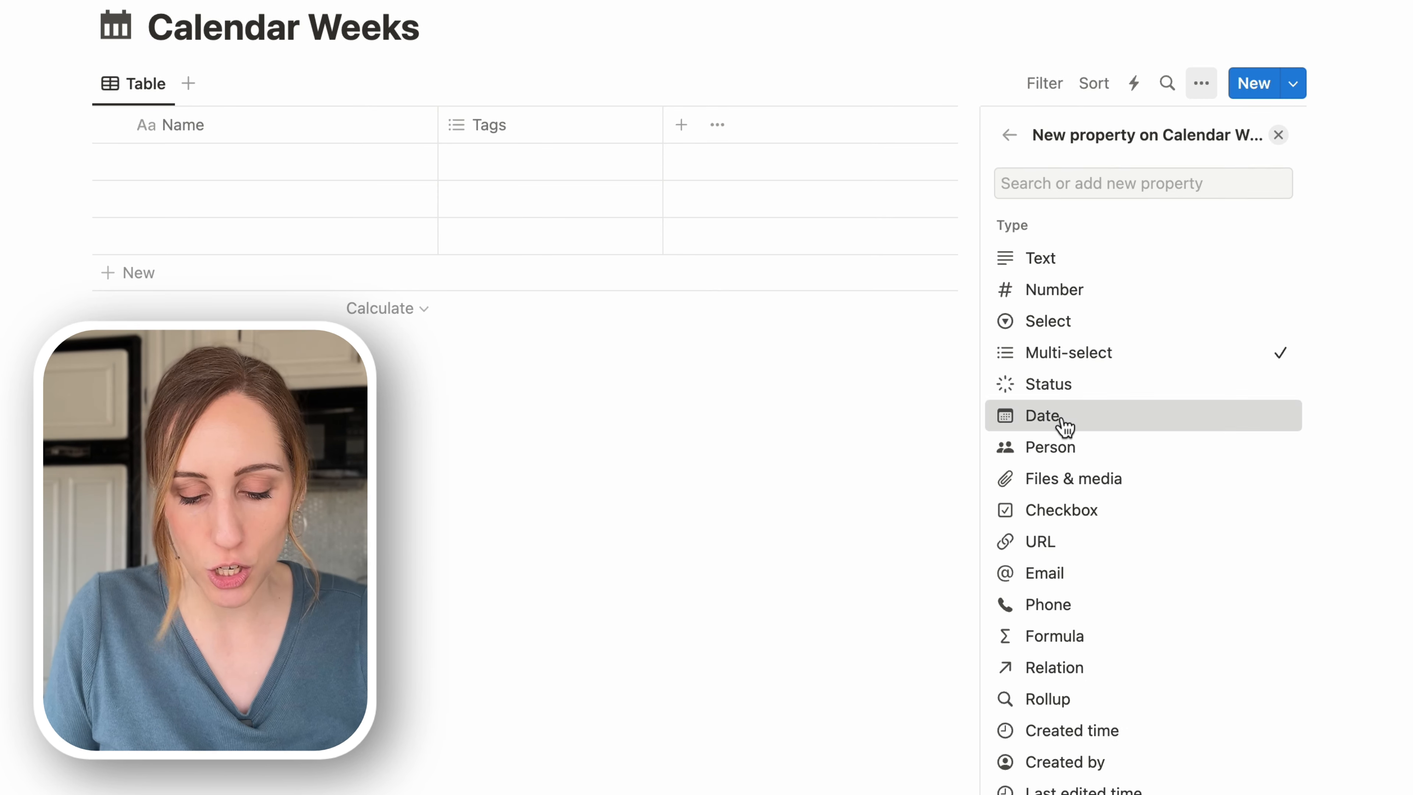
click(1060, 417)
click(1073, 177)
drag(1074, 177, 1039, 178)
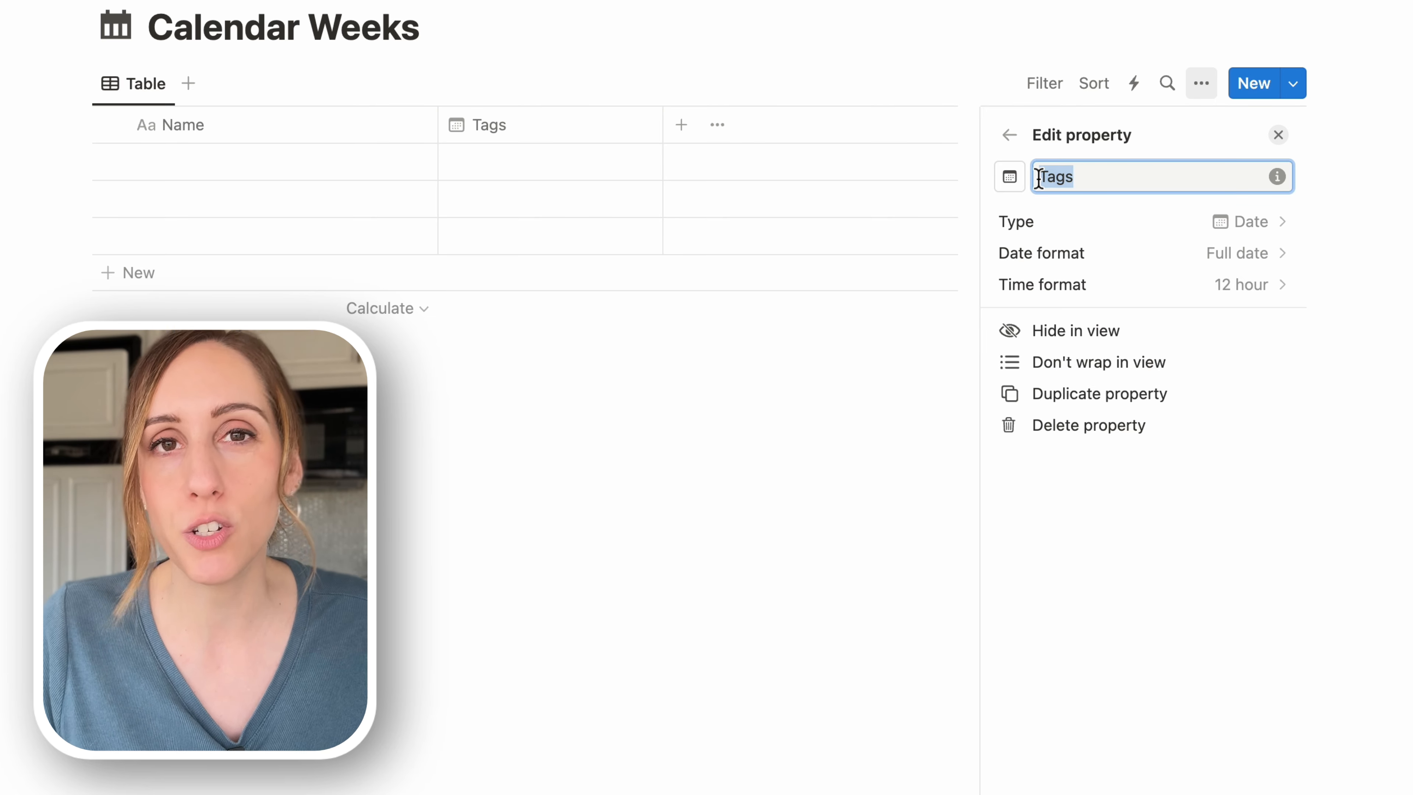
text(Dates)
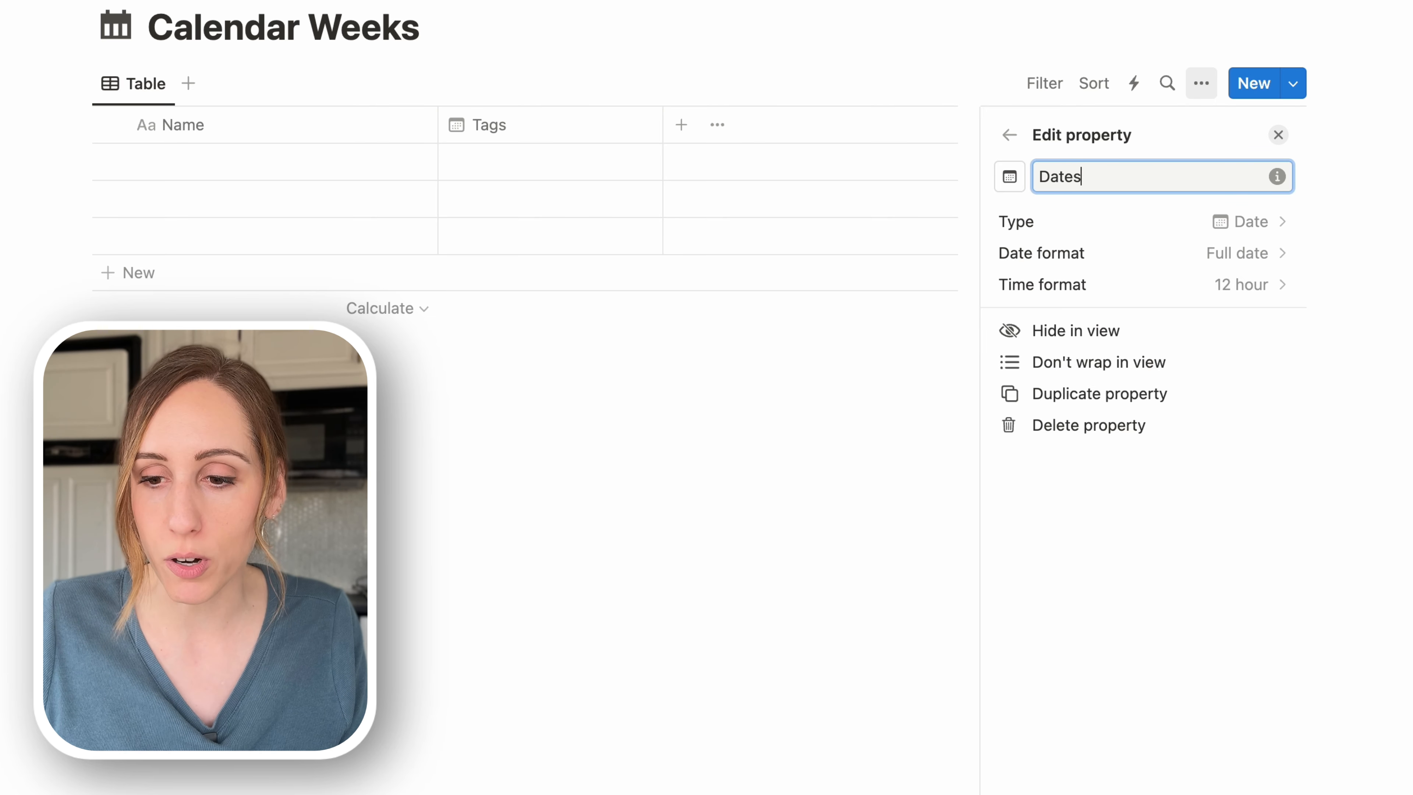
key(Return)
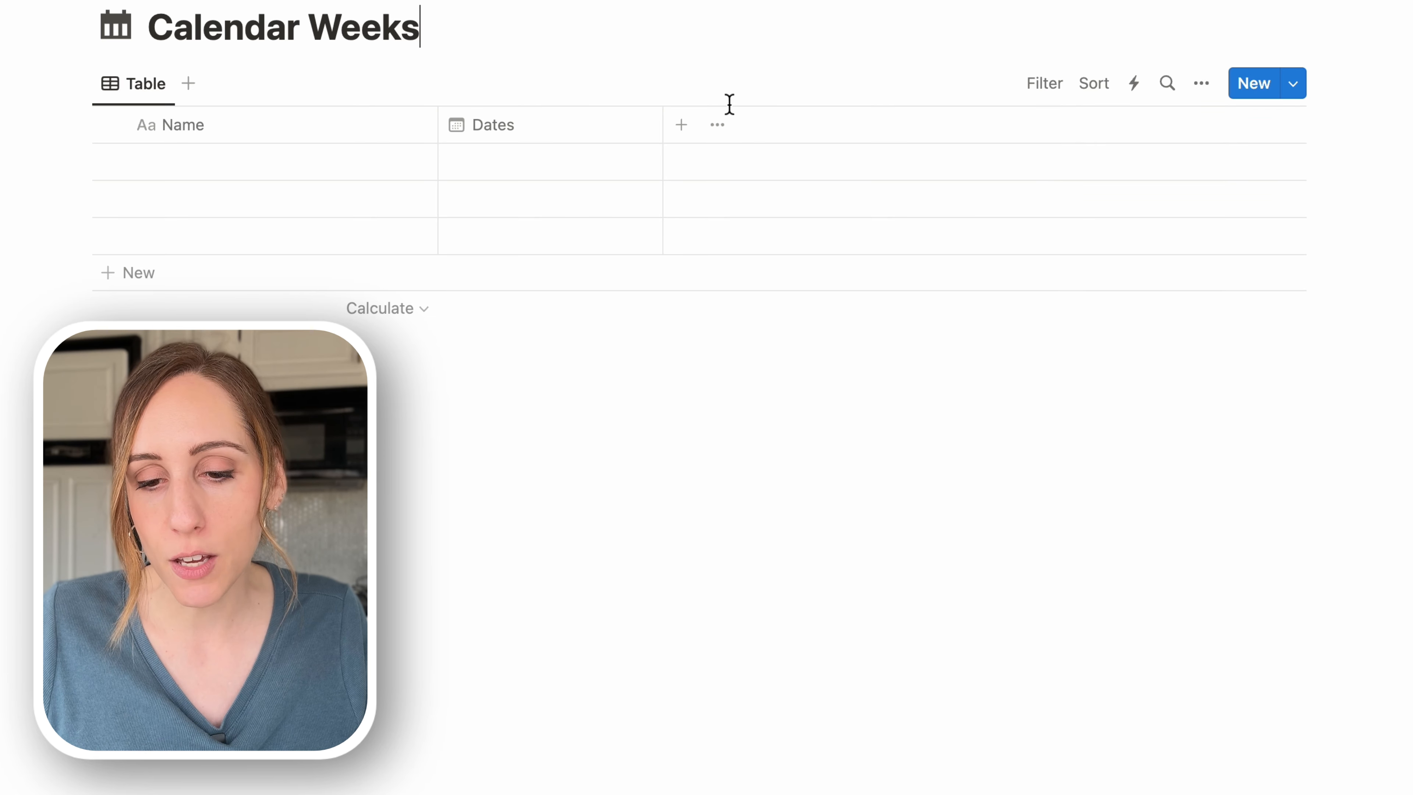
Step: Set the first row's Dates to January 21, 2024 through January 27, 2024, and widen the Dates column to fit the range
click(661, 126)
click(648, 121)
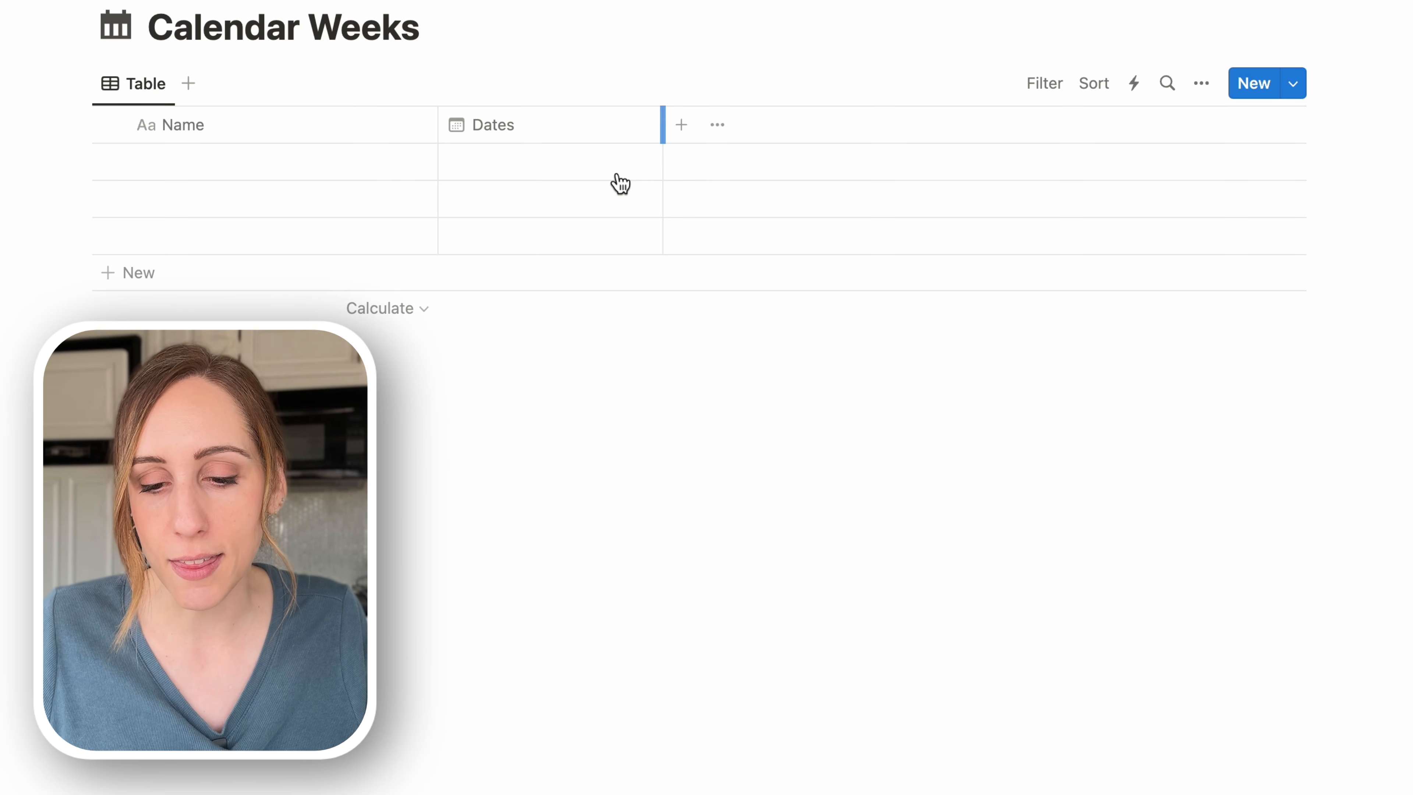
click(576, 169)
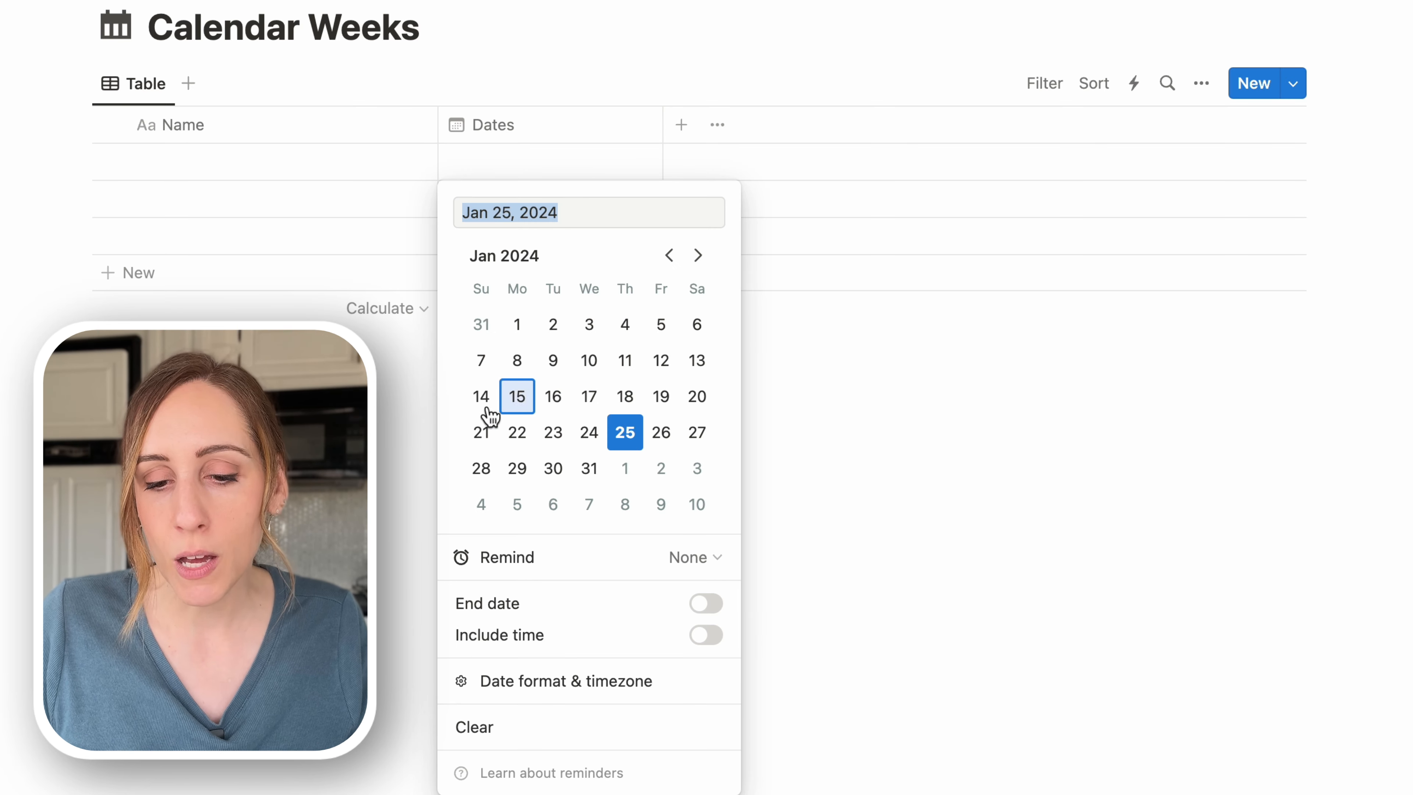
click(482, 440)
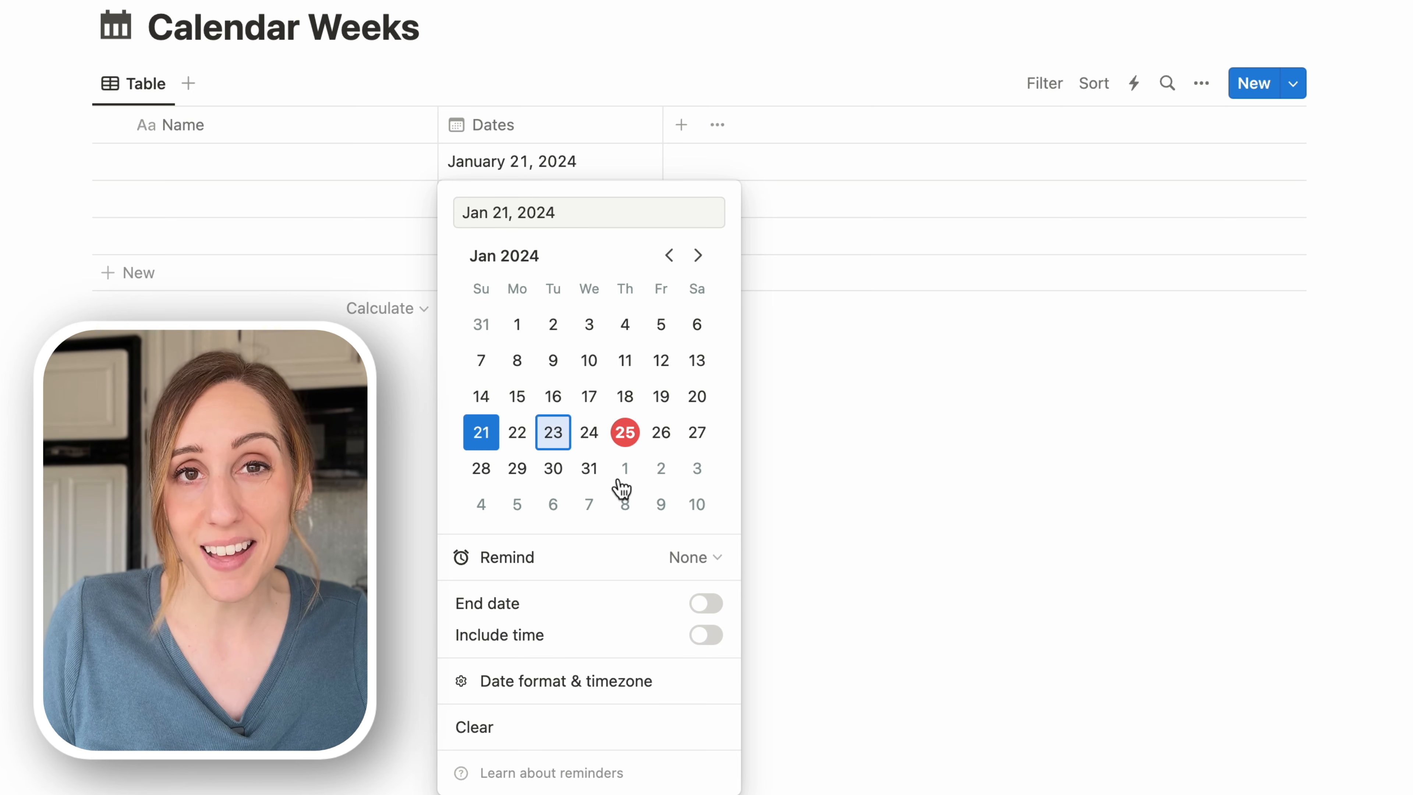
click(716, 614)
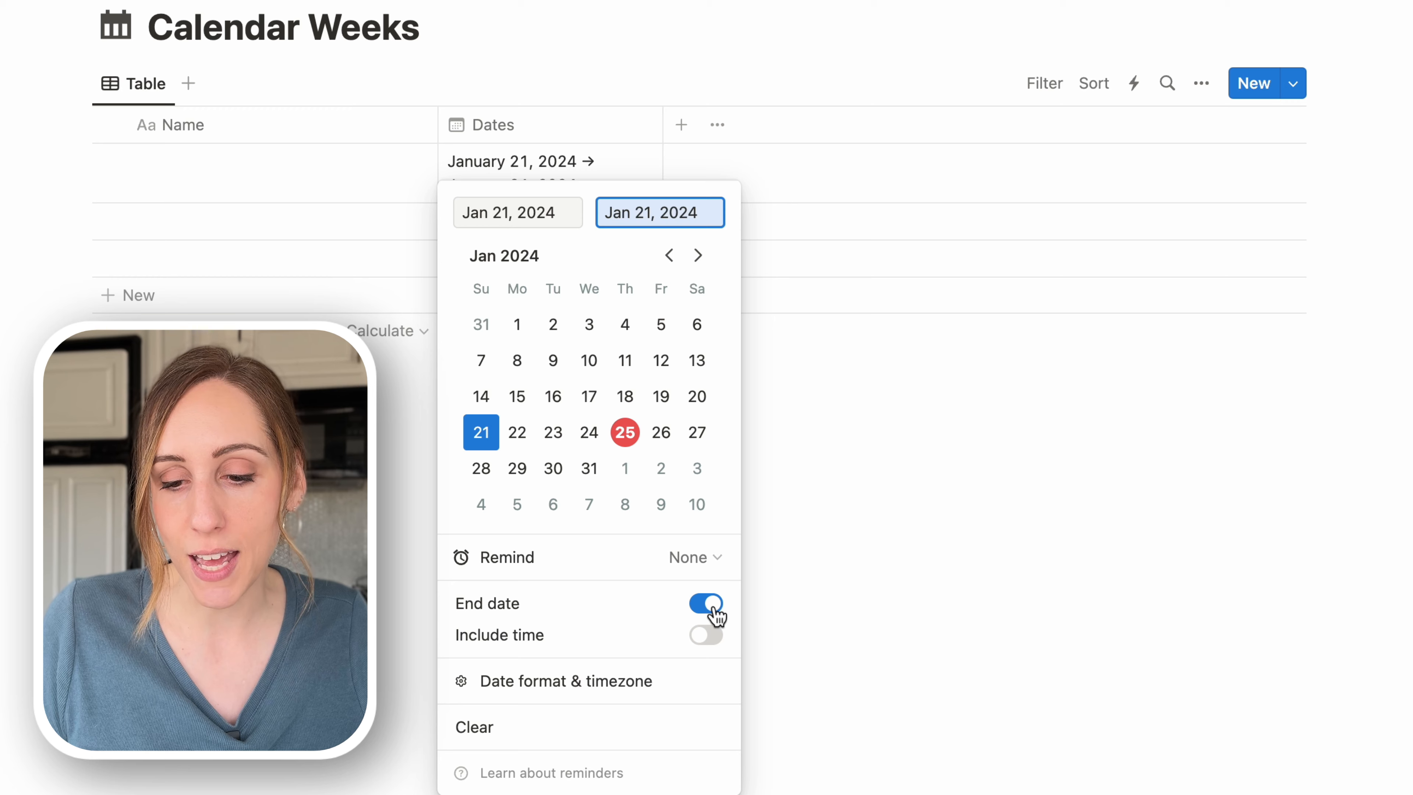
click(697, 432)
click(1003, 300)
drag(663, 117, 775, 117)
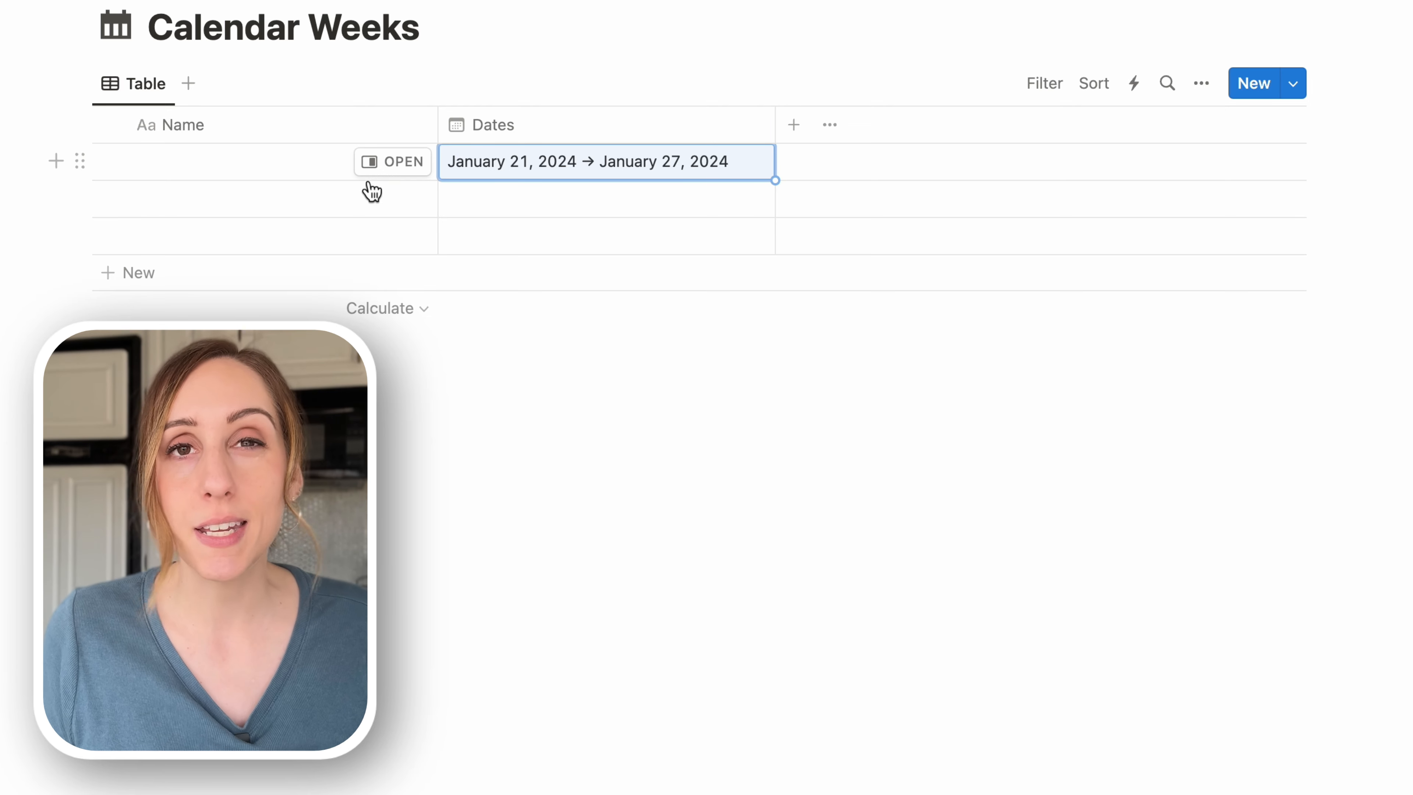
Step: Name the first row January 21-27, 2024
click(280, 174)
text(Januar)
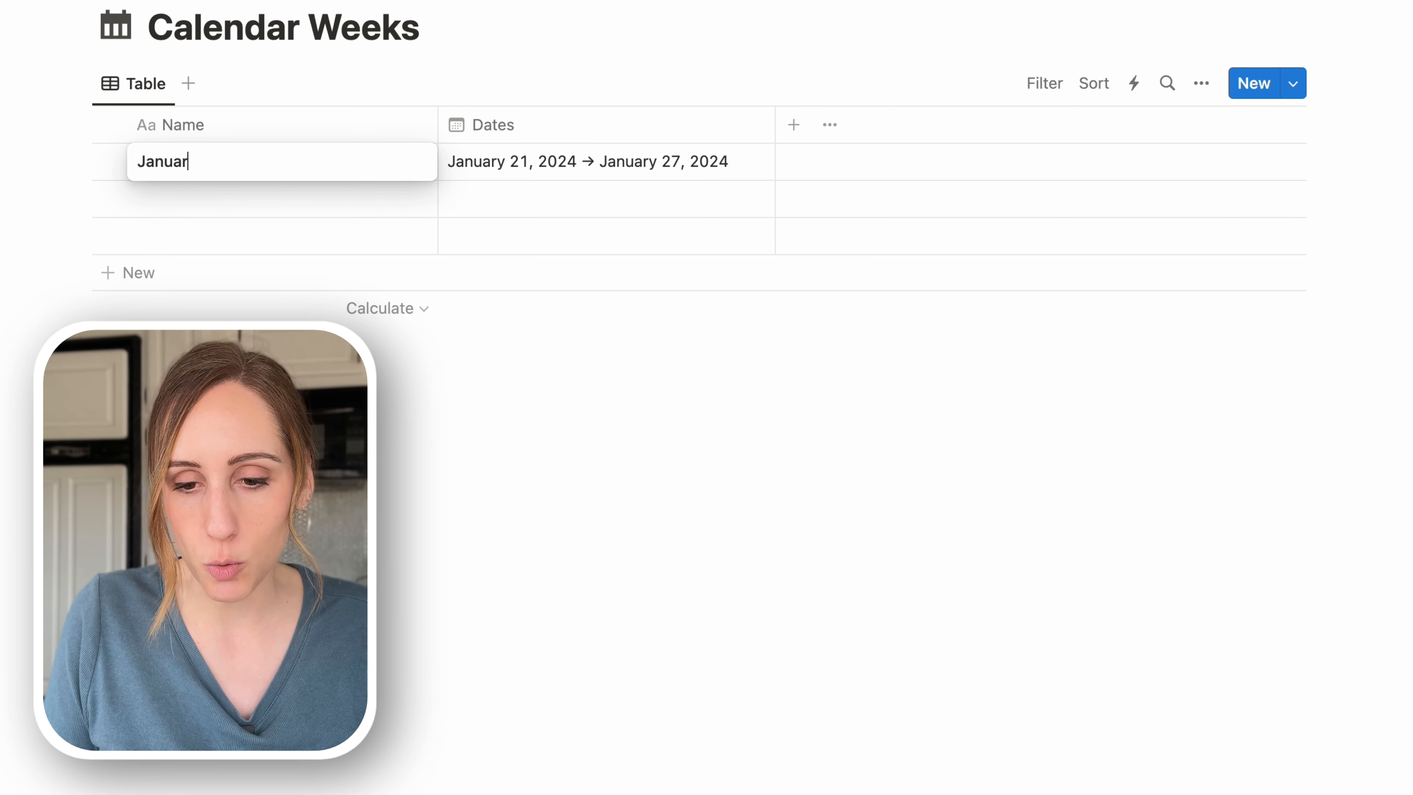
text(y 21-27, 2024)
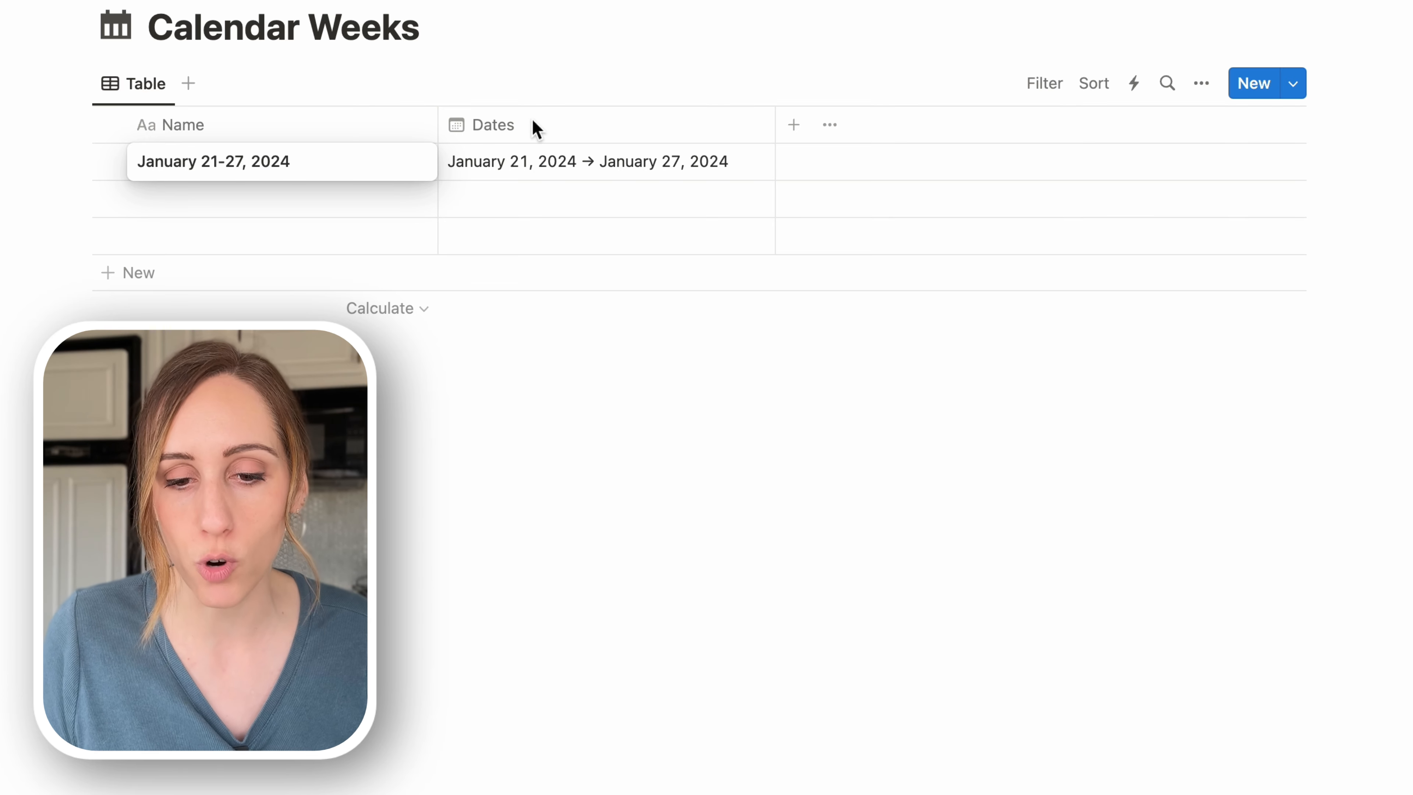
key(Escape)
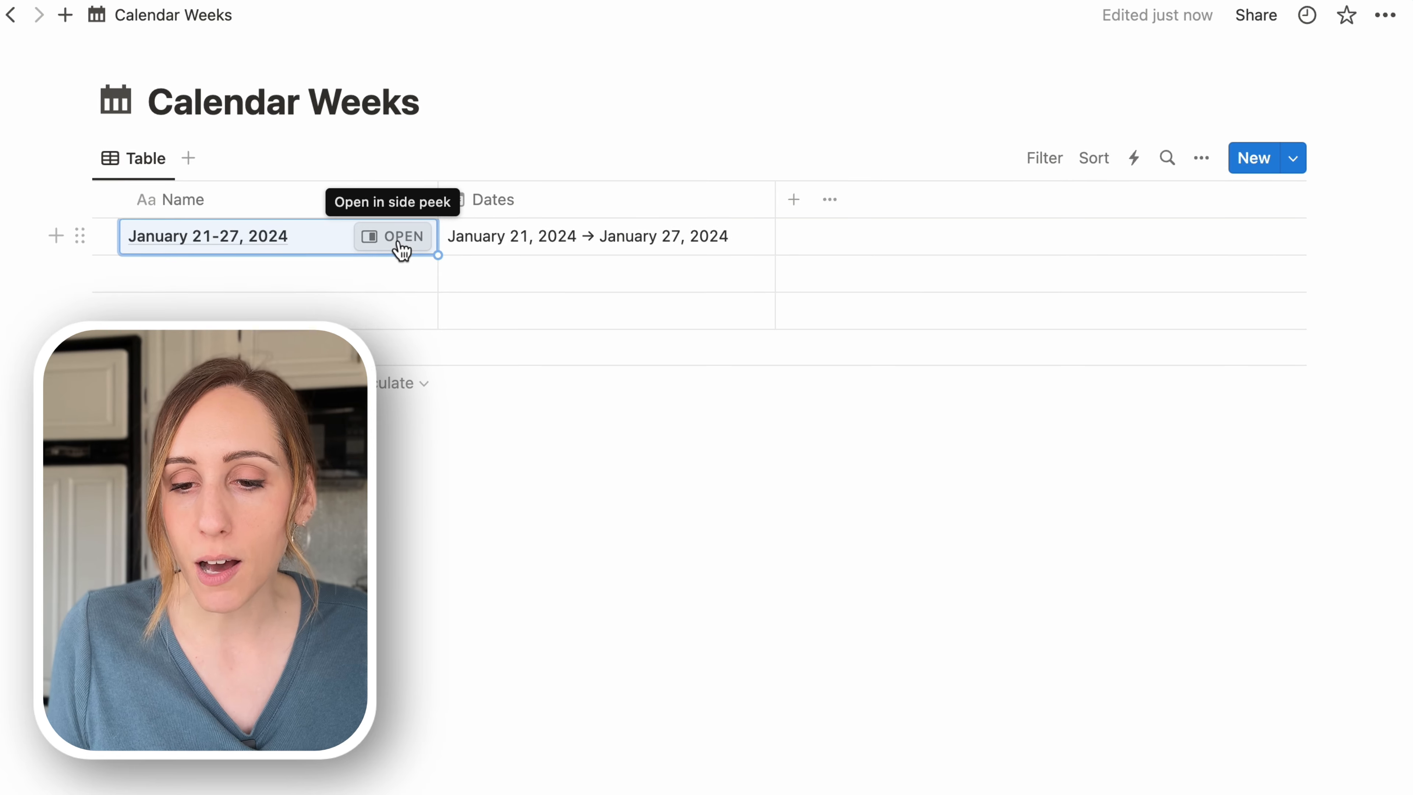
Step: Give the January 21-27, 2024 page the dark calendar icon, and slightly narrow the table's Name column
click(402, 181)
click(681, 73)
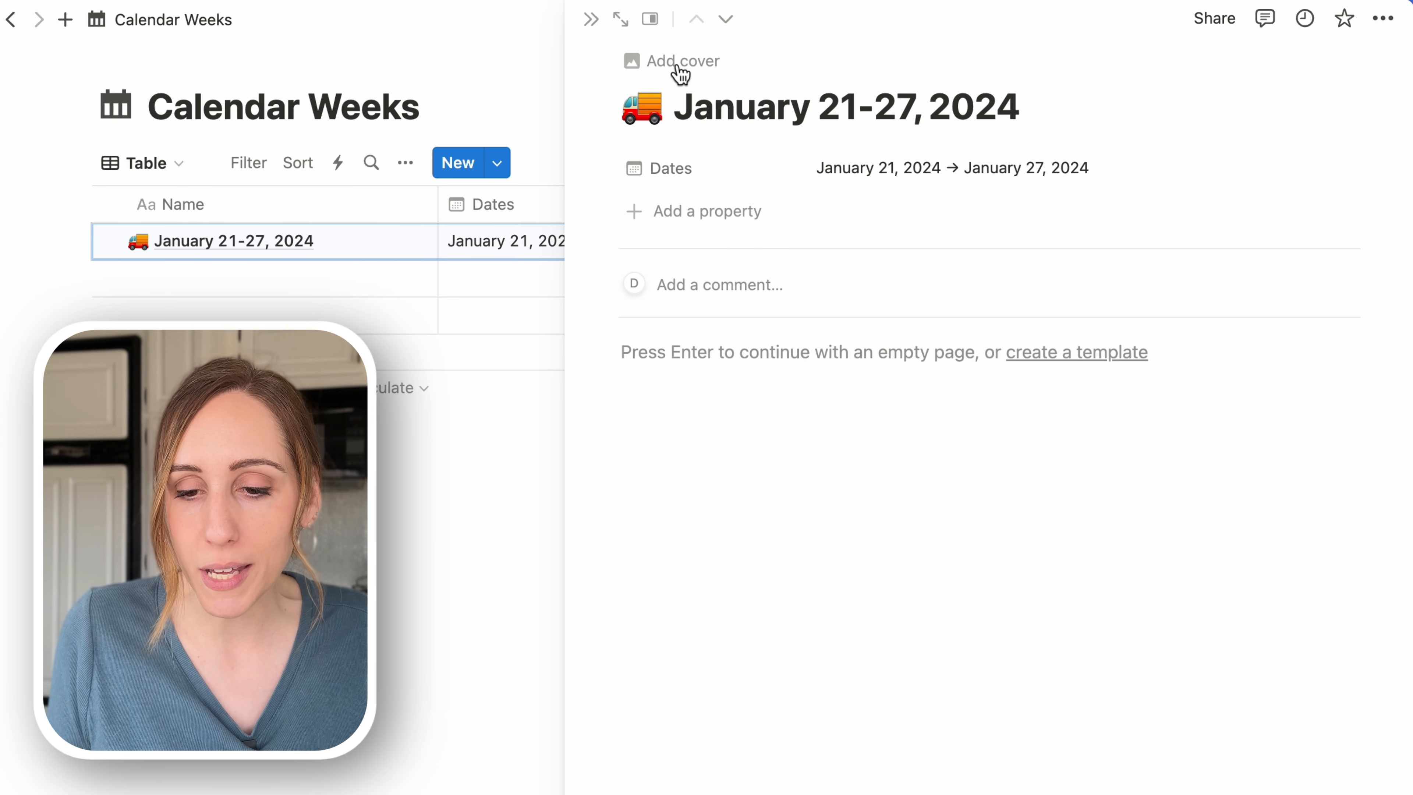
click(640, 102)
click(516, 167)
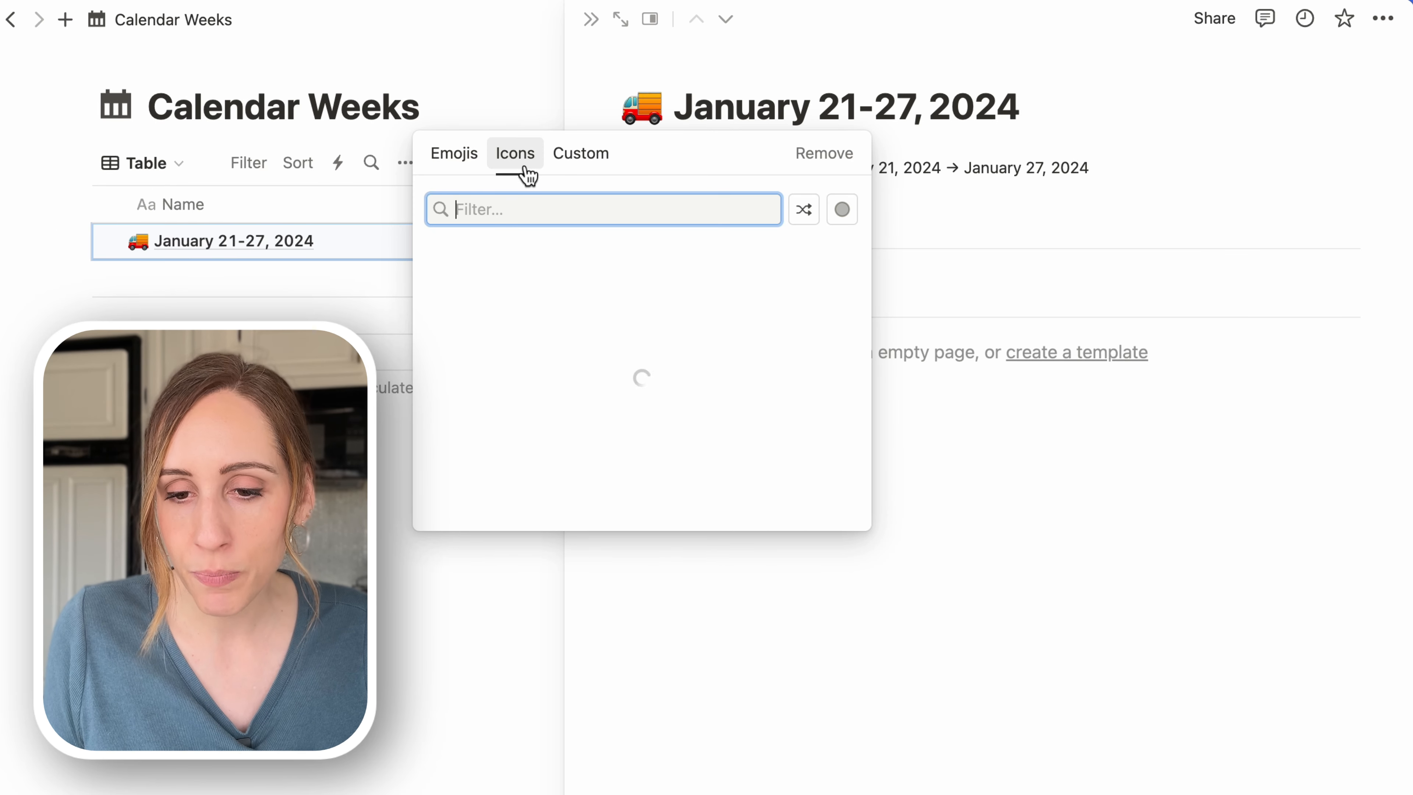
mouse_move(448, 290)
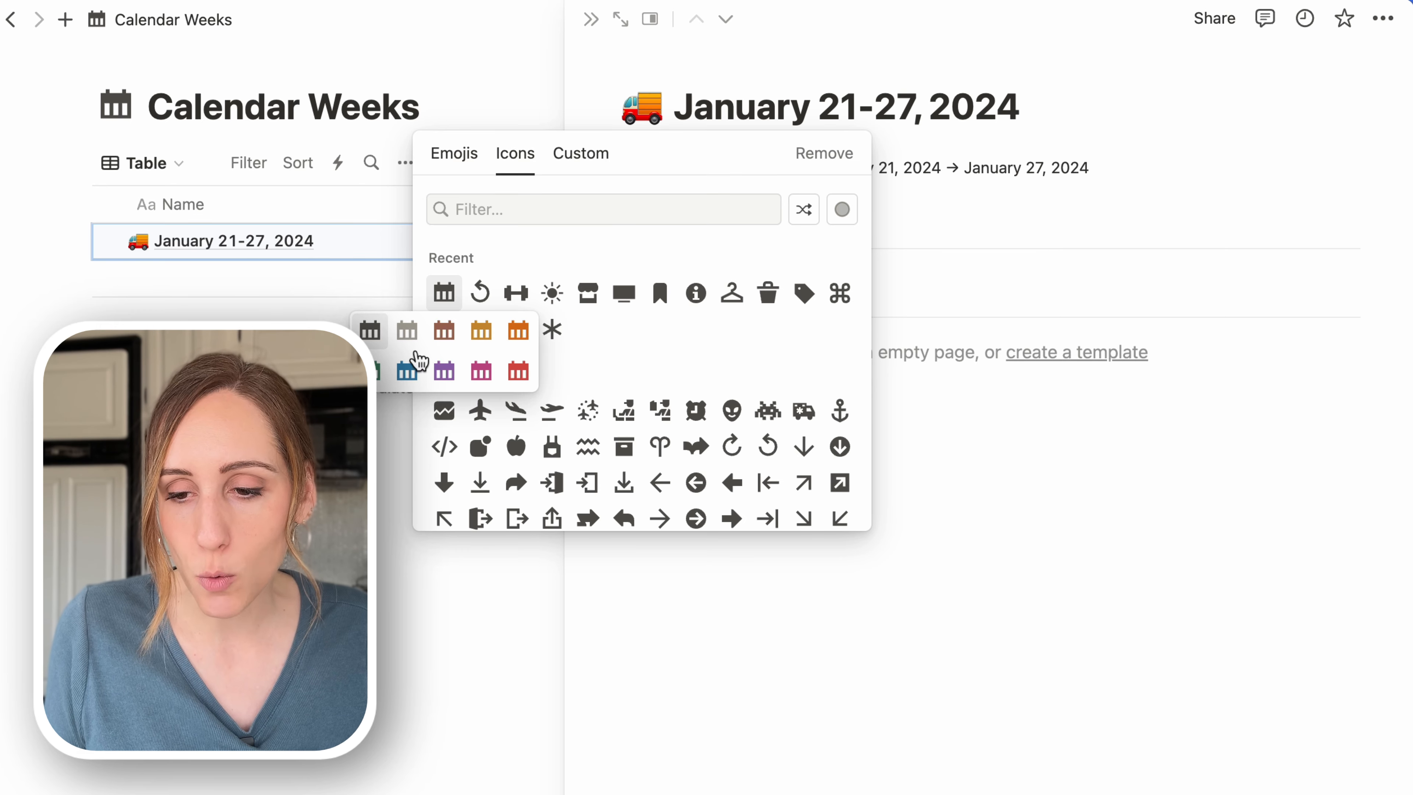
click(370, 331)
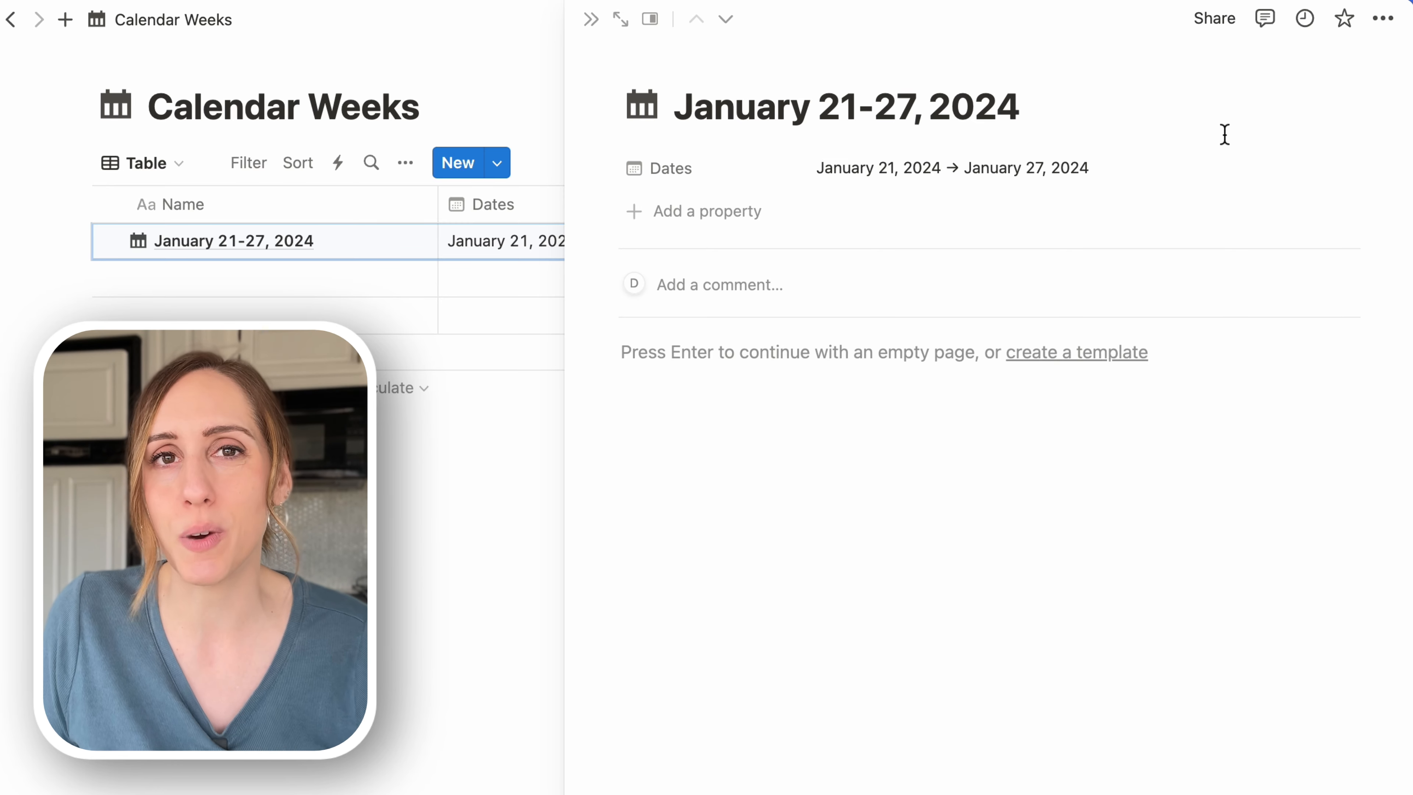
click(591, 27)
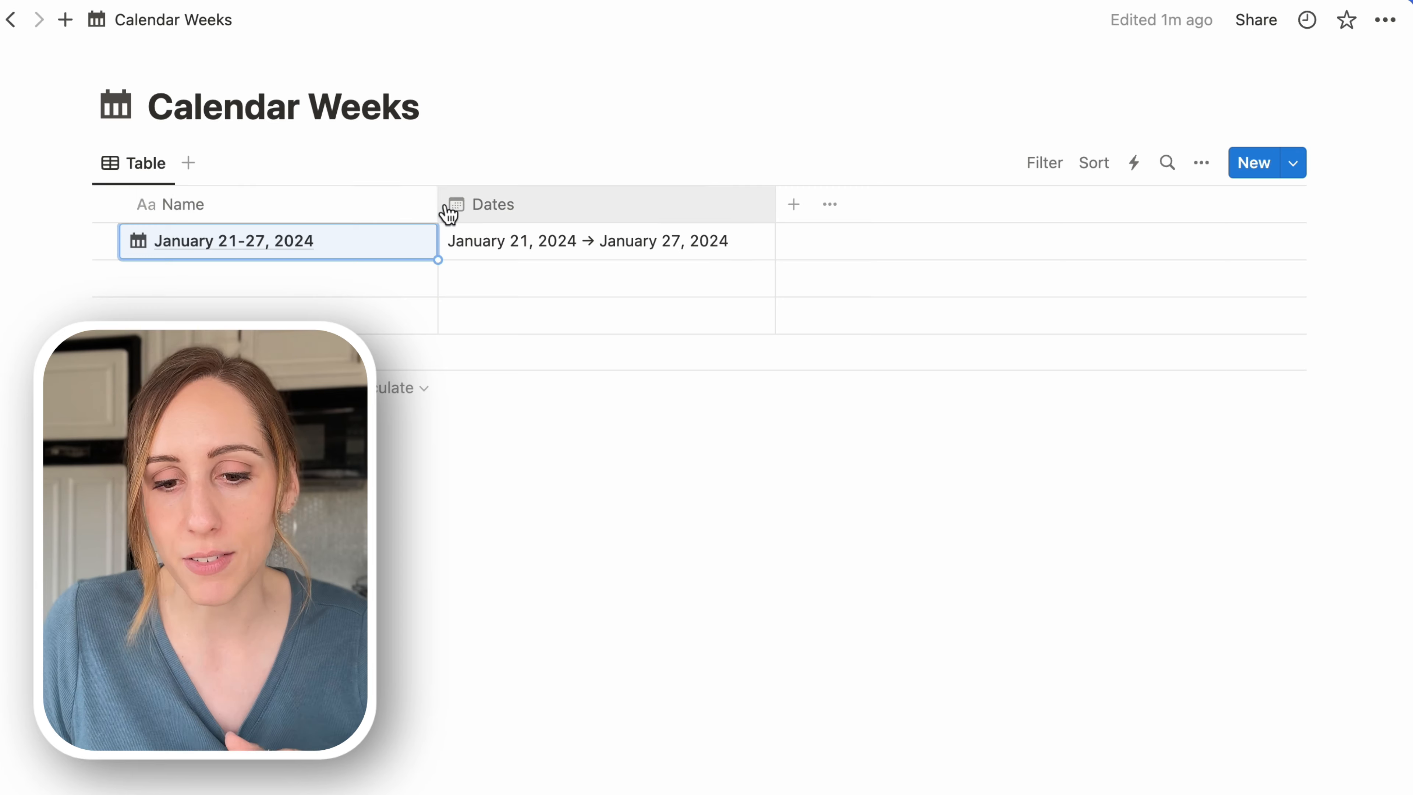
drag(438, 199, 406, 196)
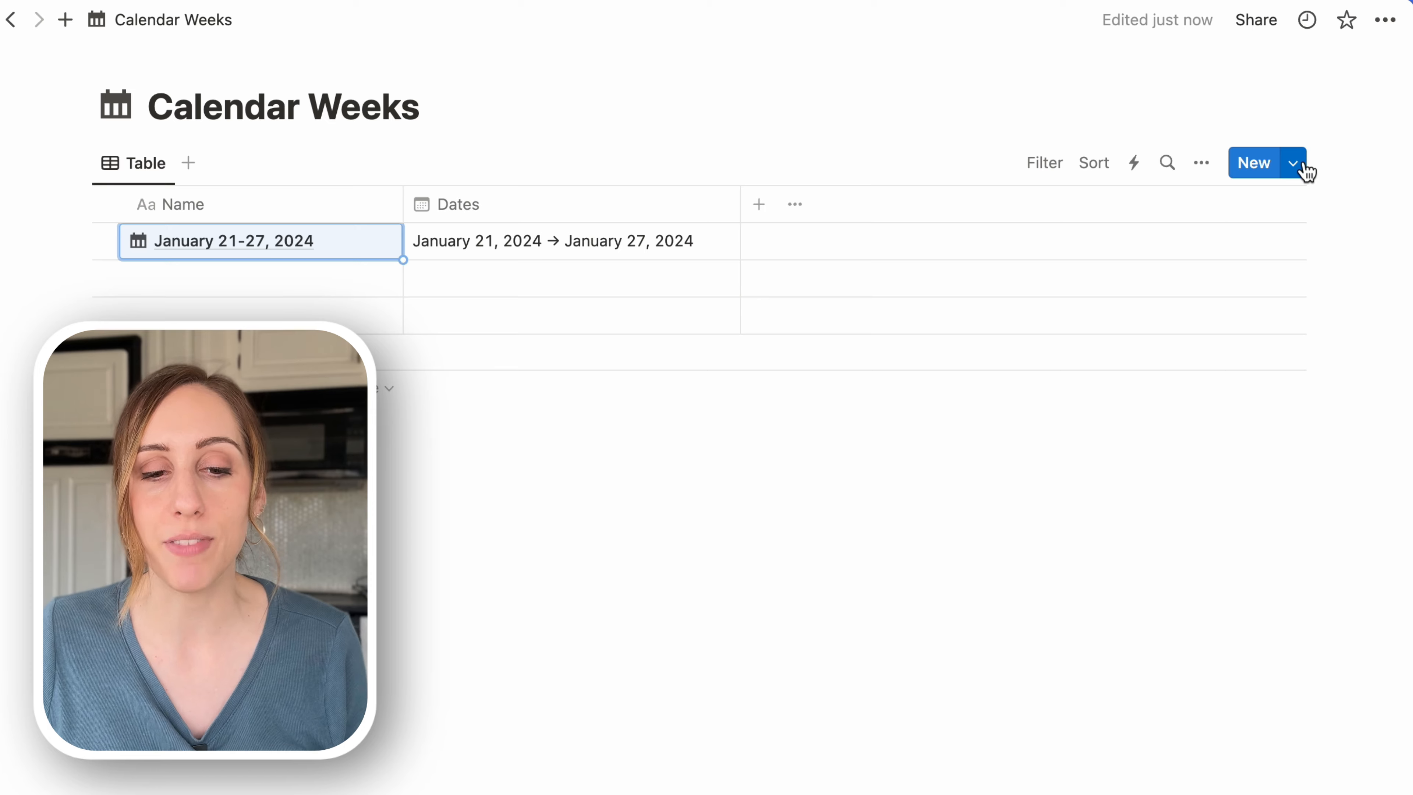
Step: Create a new page template for the Calendar Weeks database and title it Add Calendar Week
click(1364, 131)
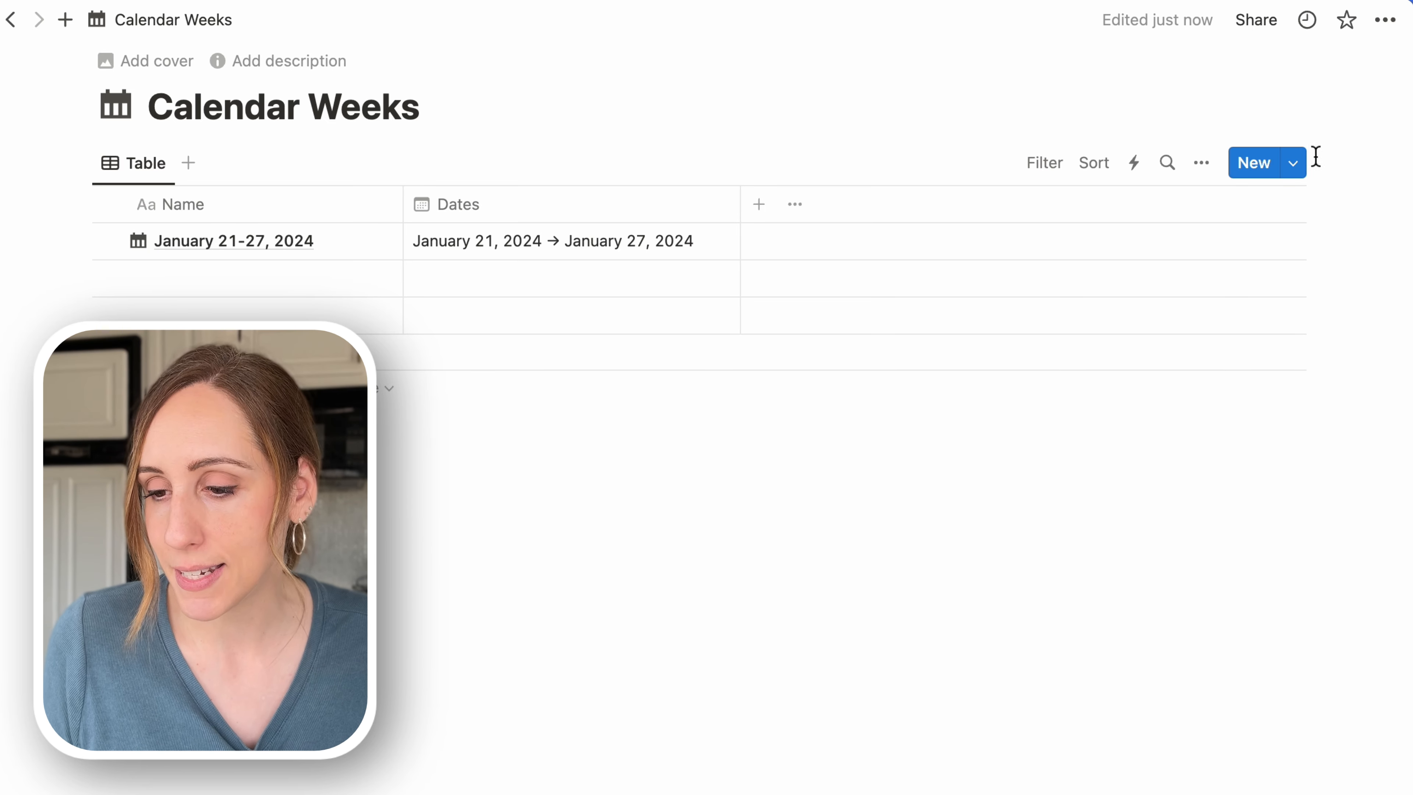
click(1298, 165)
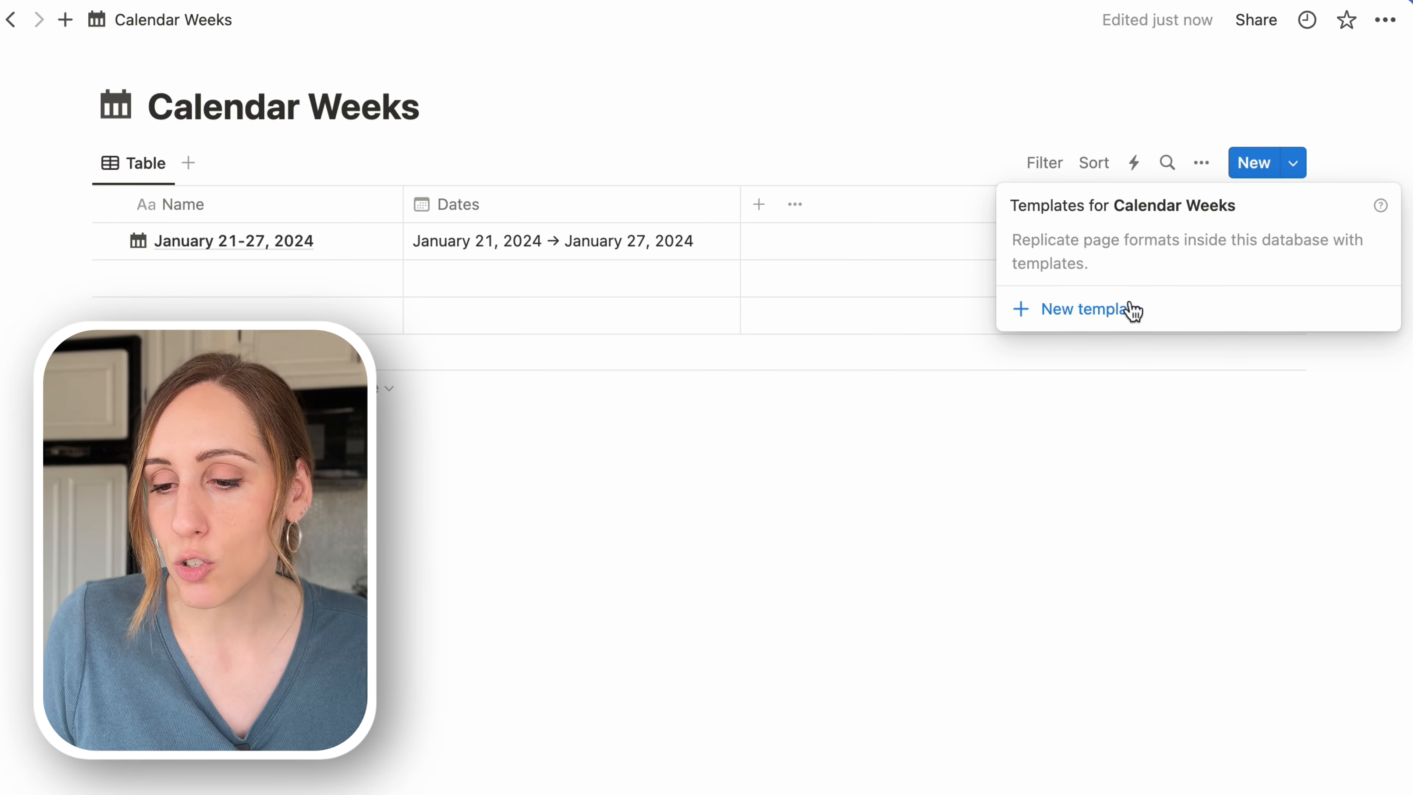
click(1124, 315)
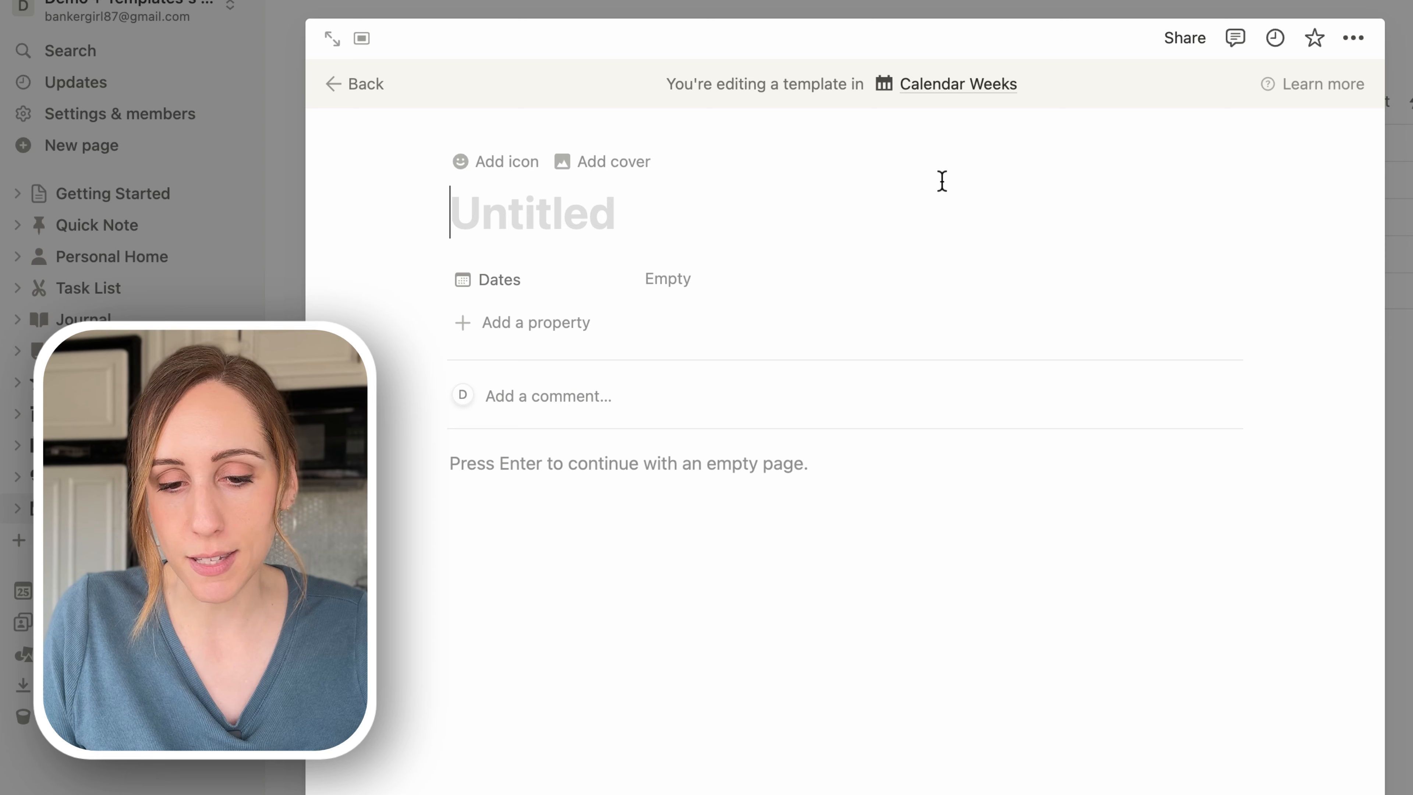
text(Add Calendar Week)
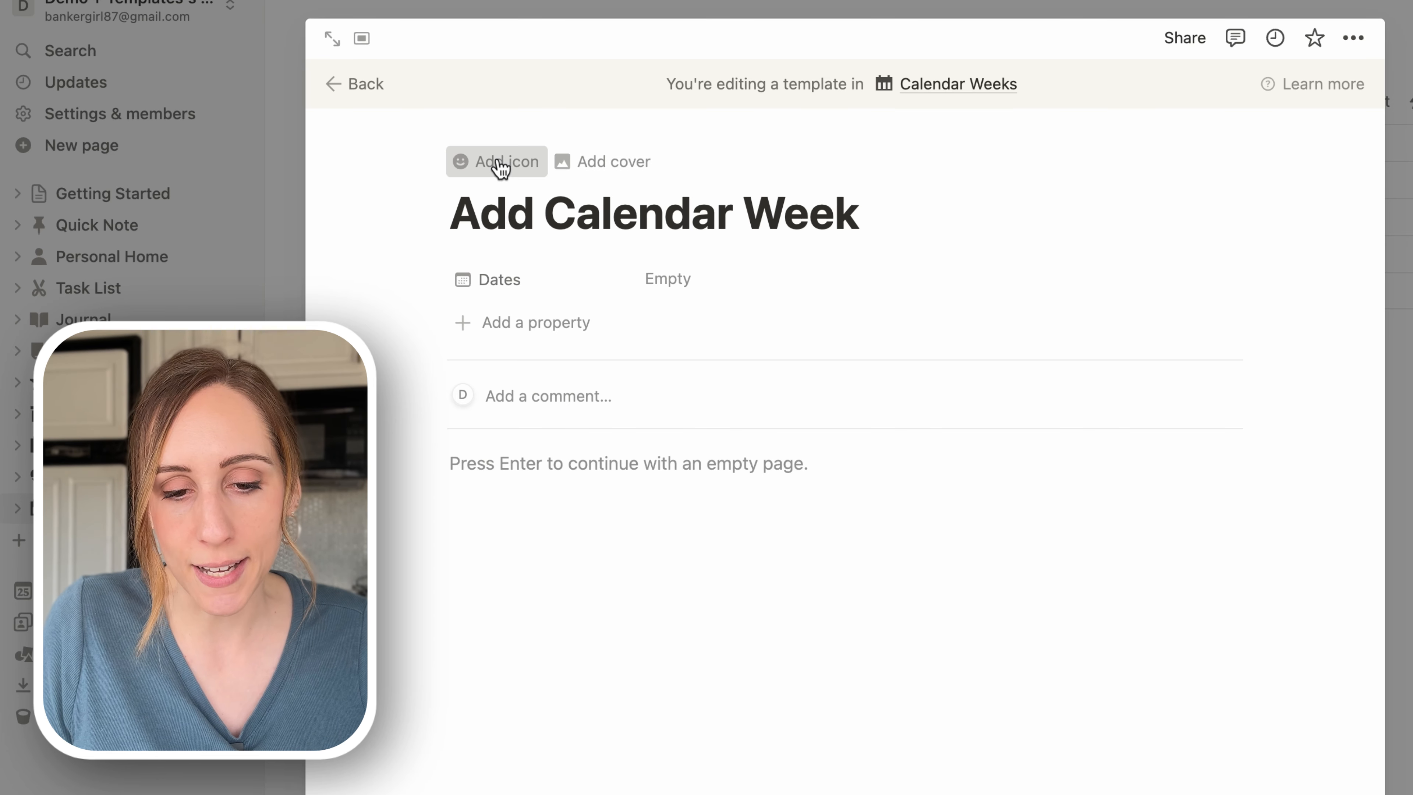
Step: Give the Add Calendar Week template the dark calendar icon and return to the database table
click(494, 163)
click(491, 266)
click(375, 332)
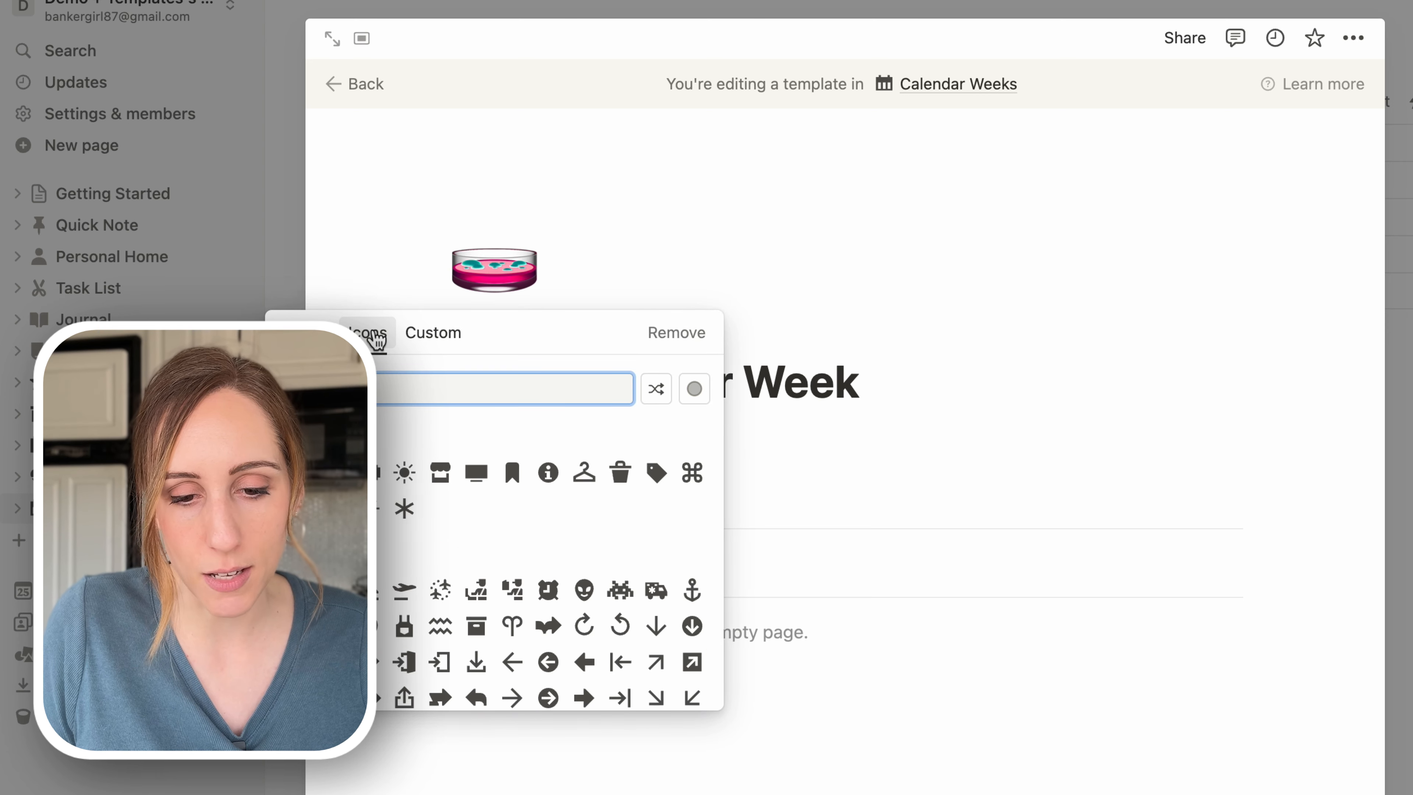
click(251, 509)
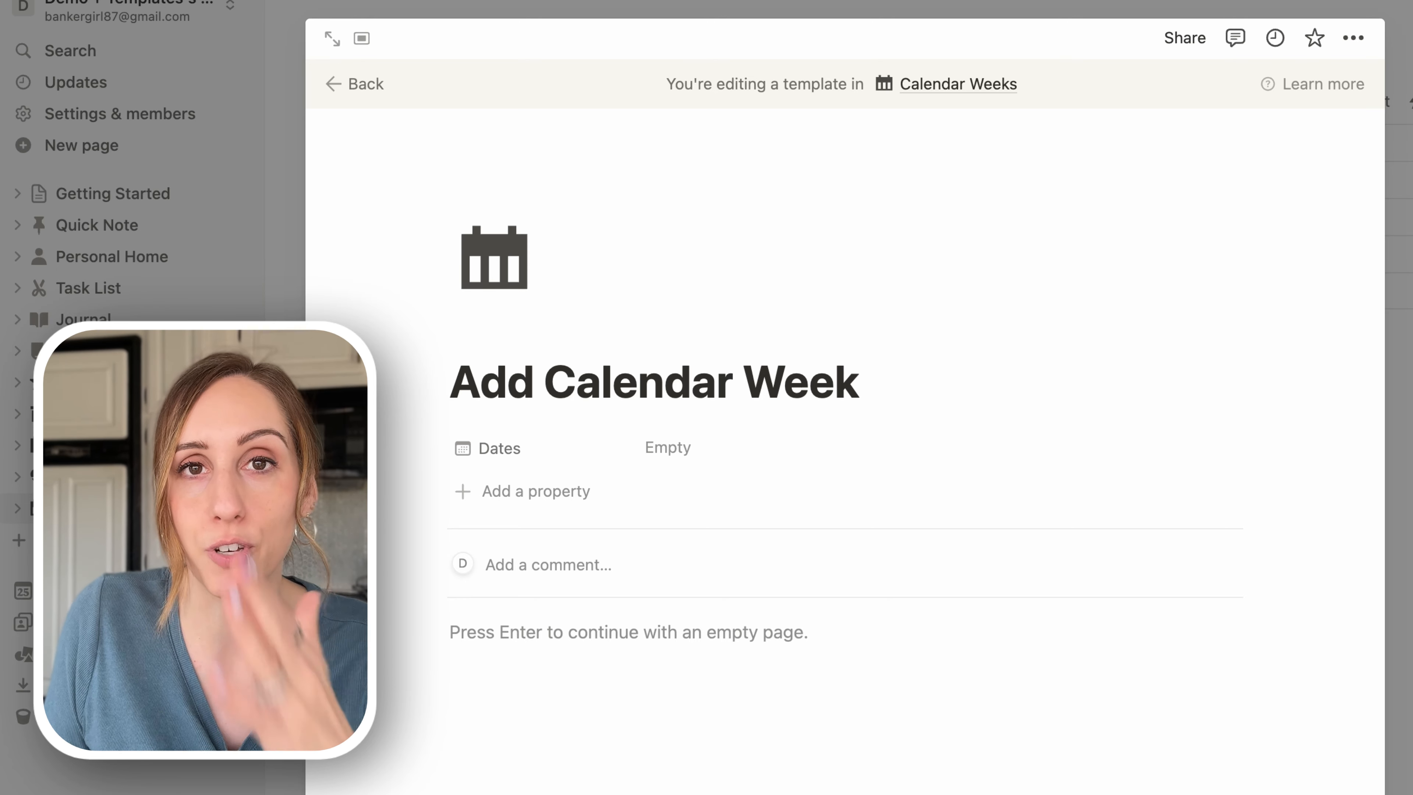
click(1321, 143)
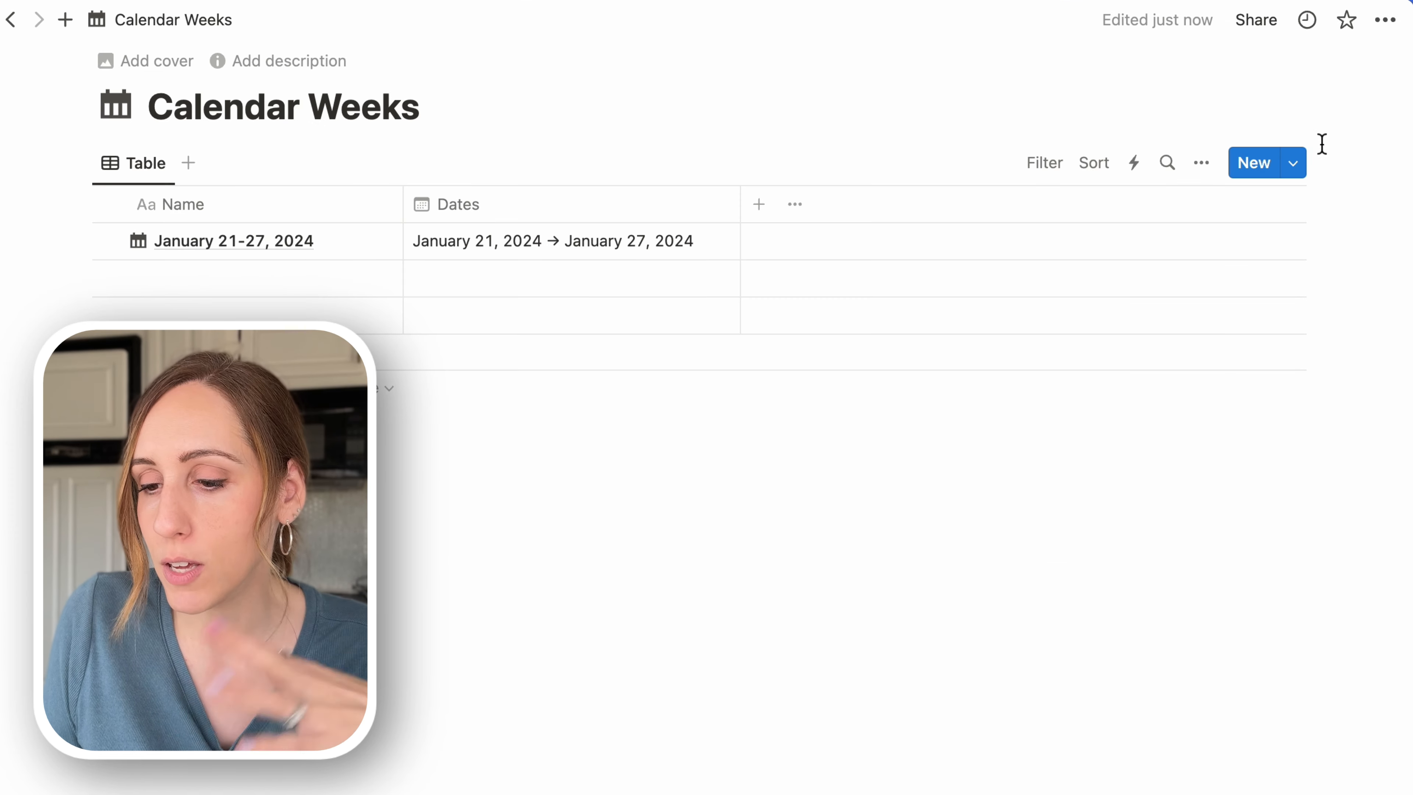
Step: Set Add Calendar Week as the default template for all views in Calendar Weeks
click(1301, 162)
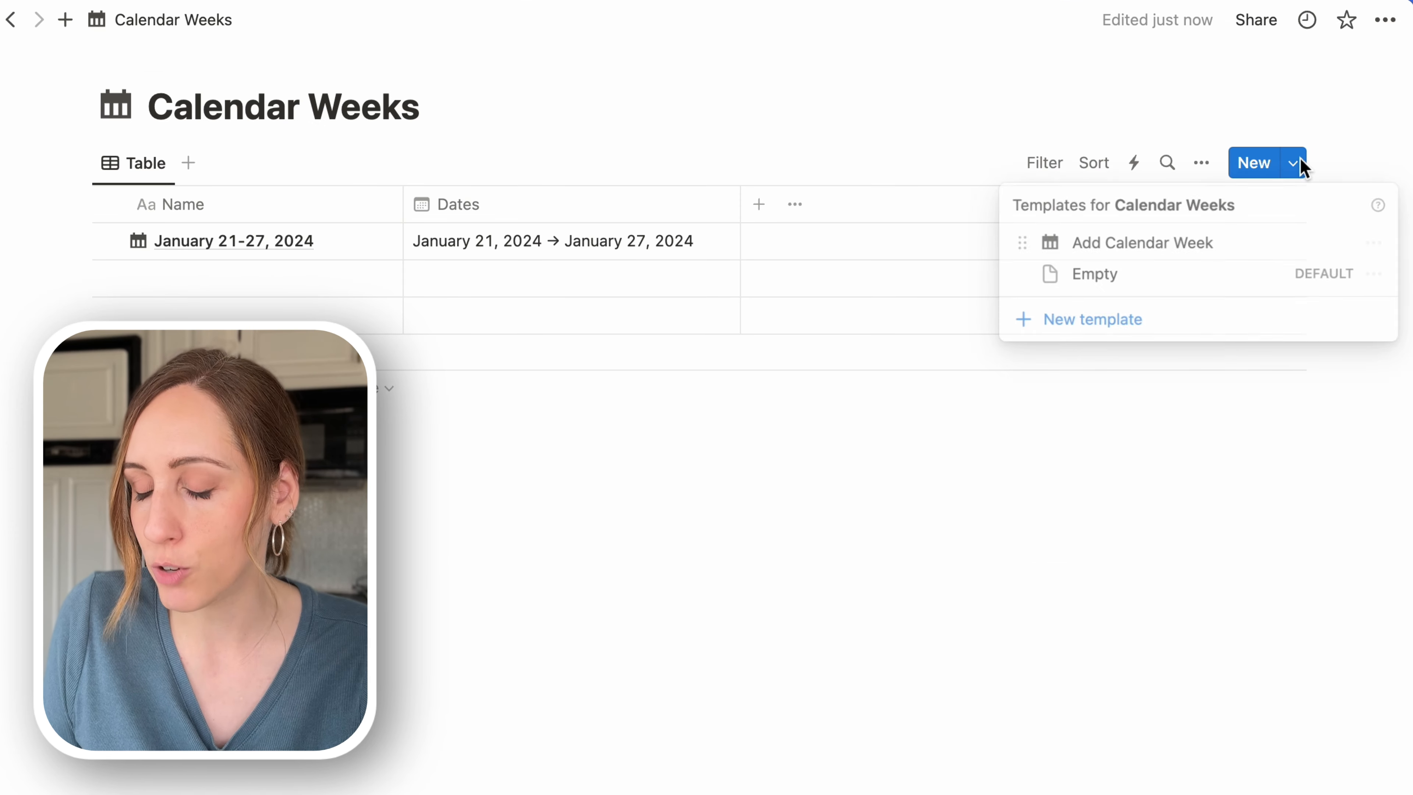
click(1385, 249)
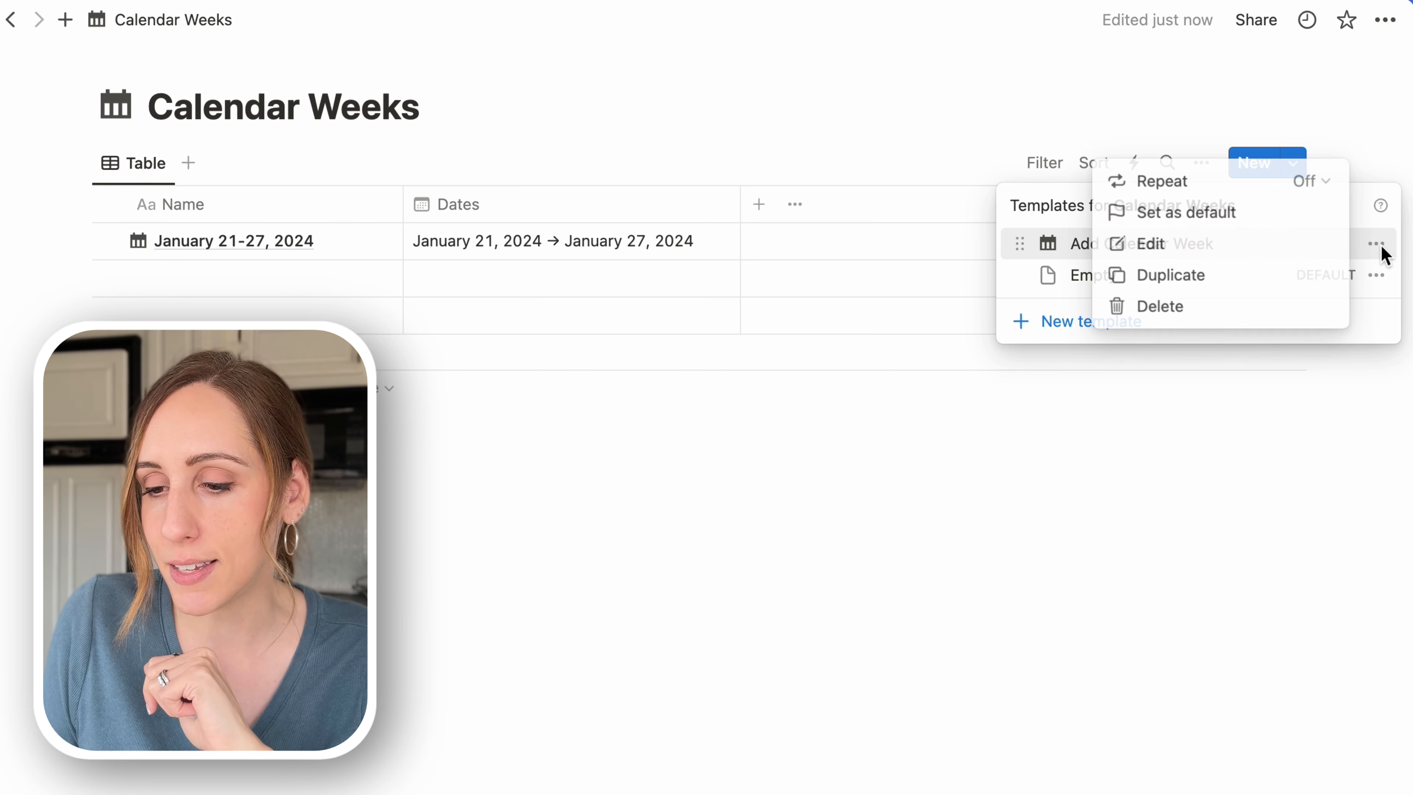
click(1219, 217)
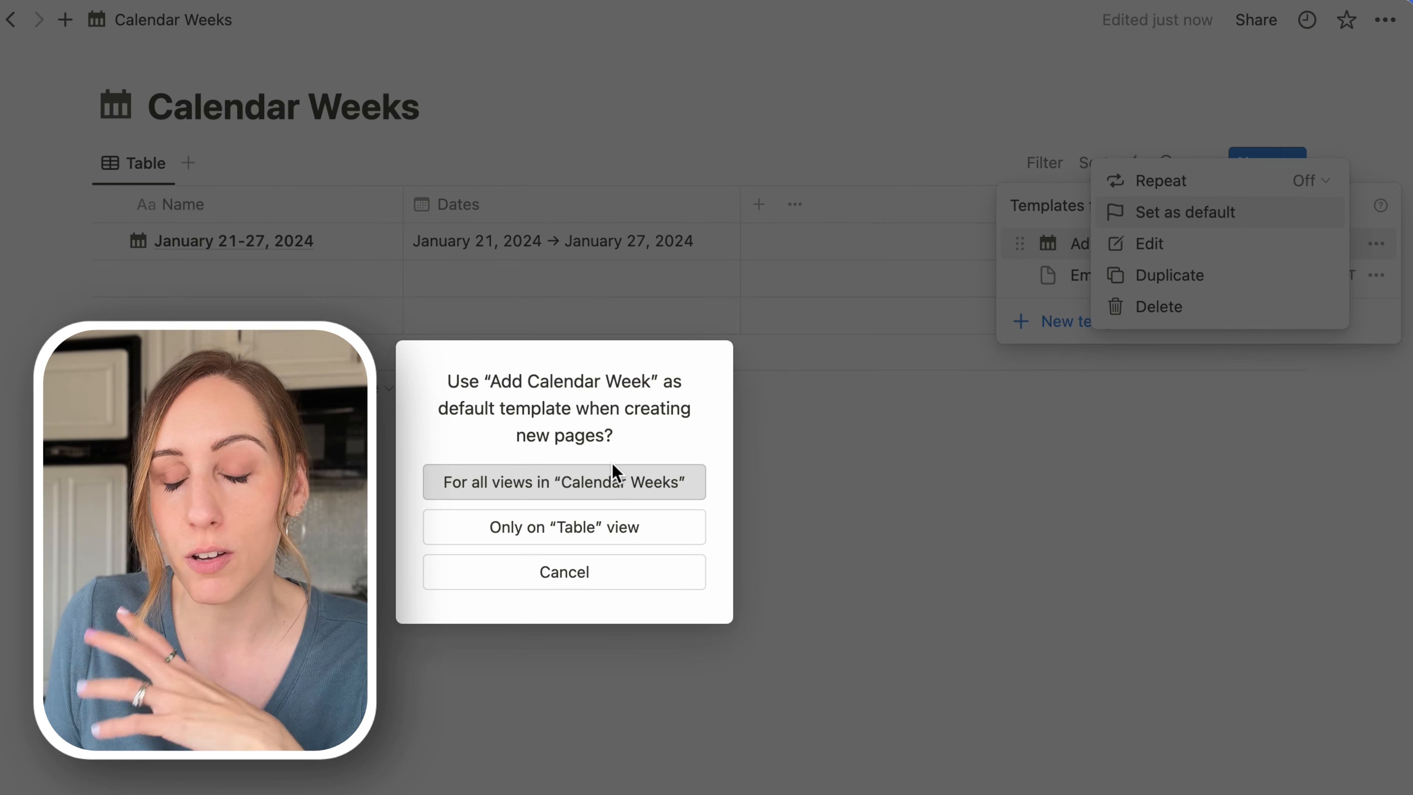
click(604, 493)
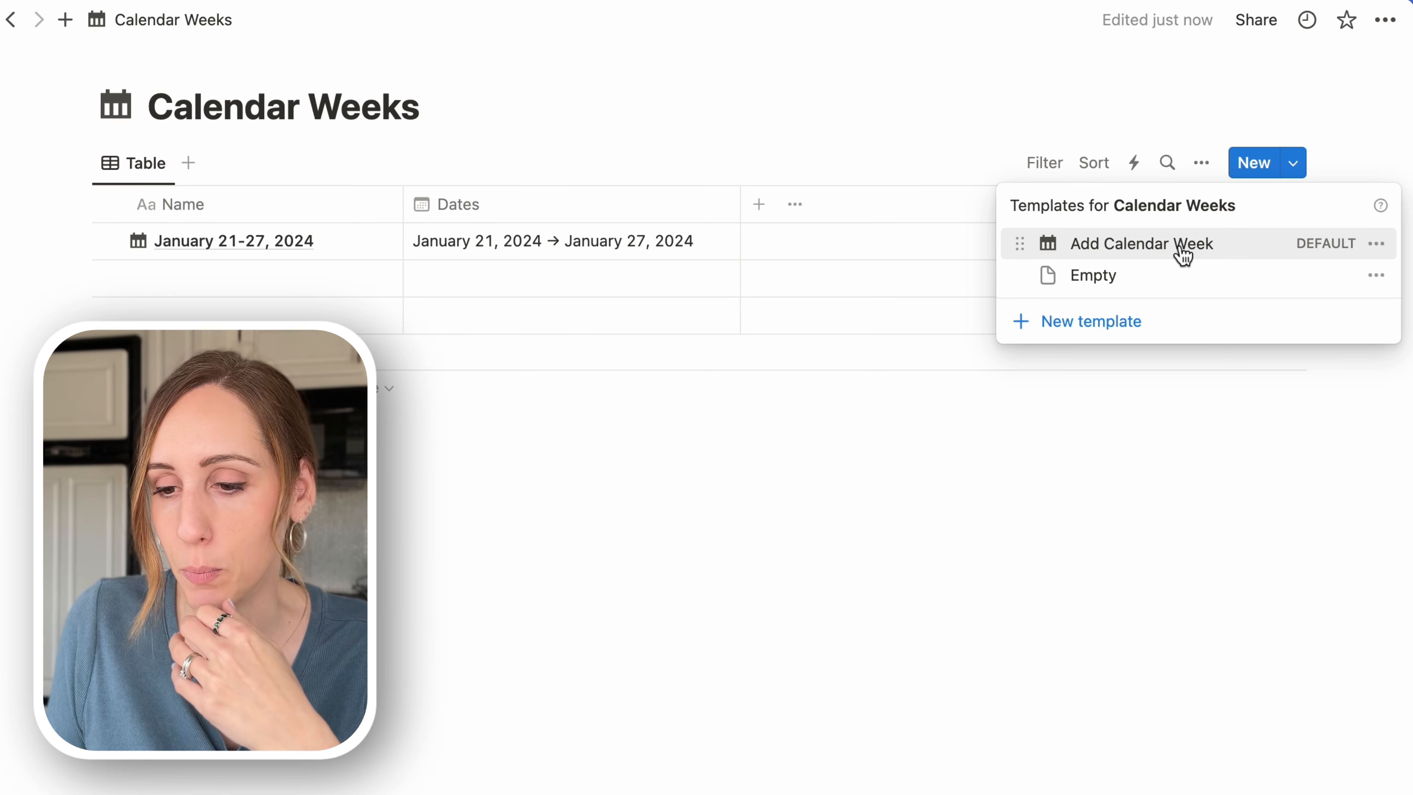
Step: Set the Add Calendar Week template to repeat every week on Sunday only, starting January 28, 2024, and save the schedule
click(1378, 245)
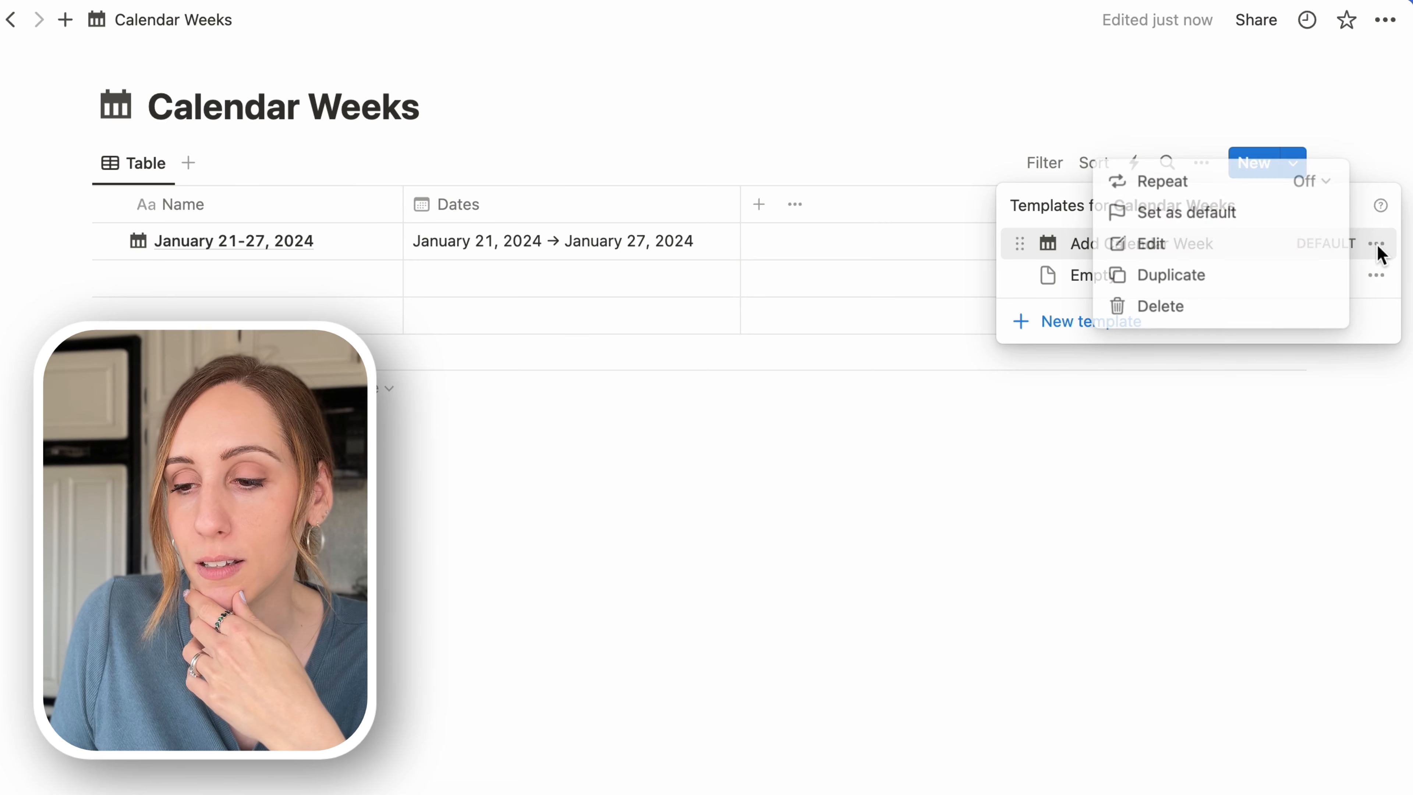
click(1326, 184)
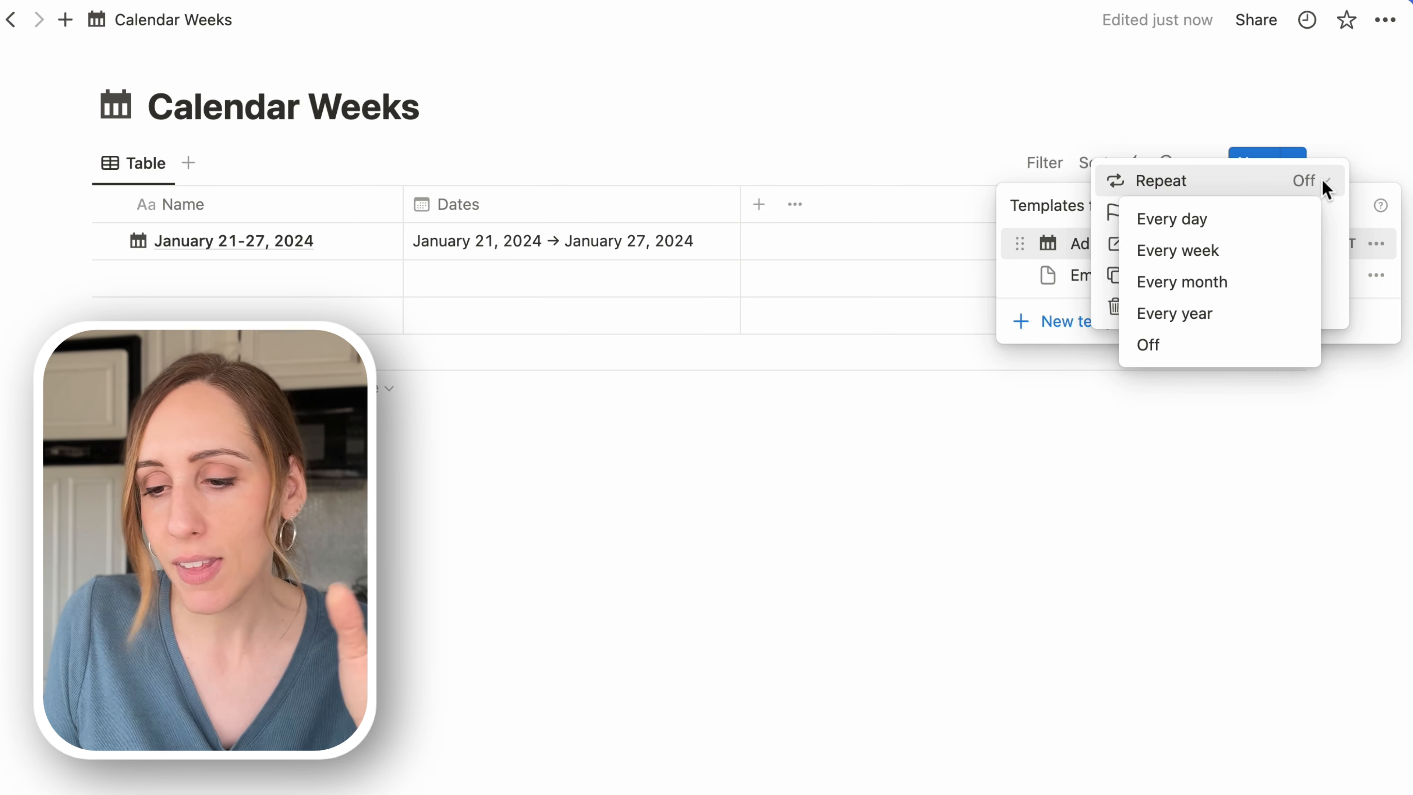
click(1180, 257)
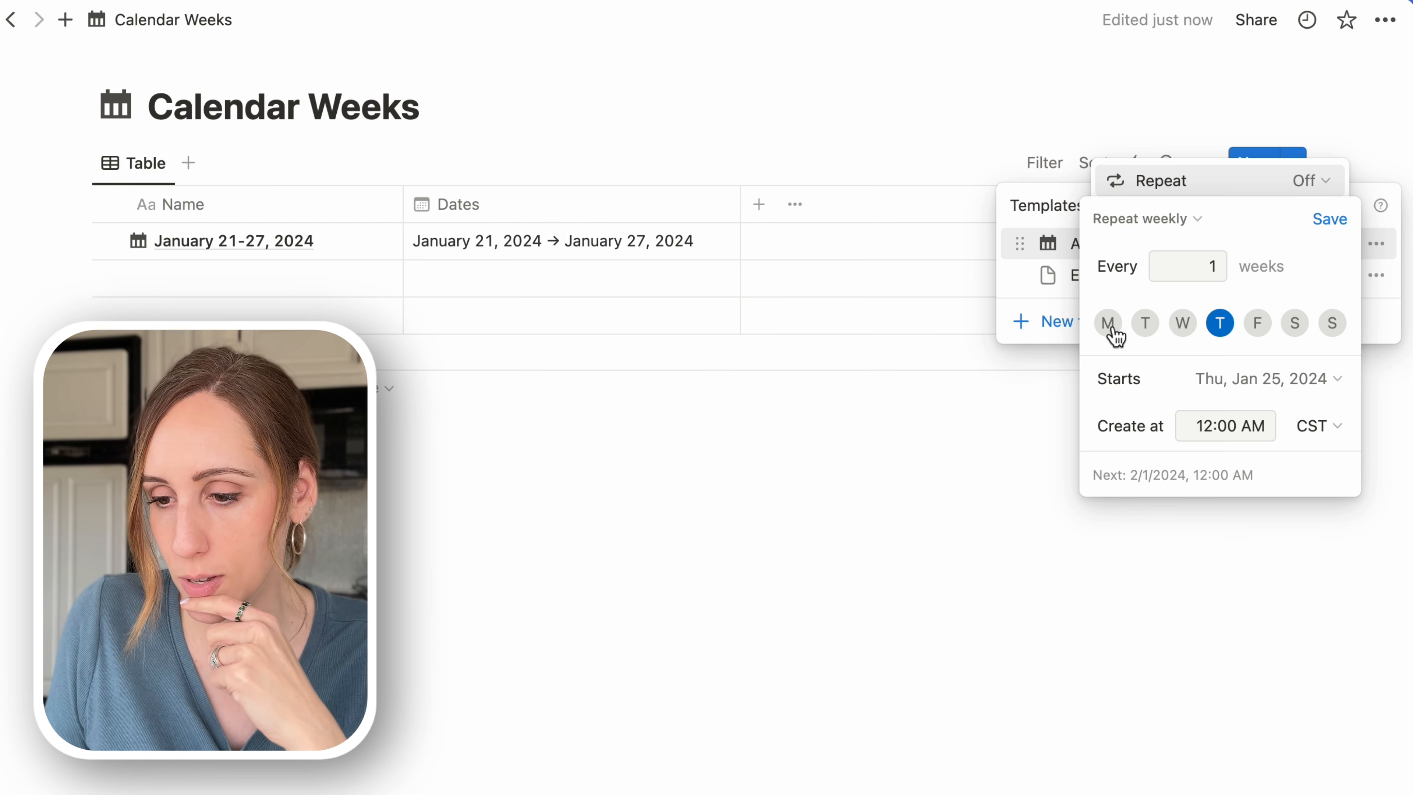
click(1333, 323)
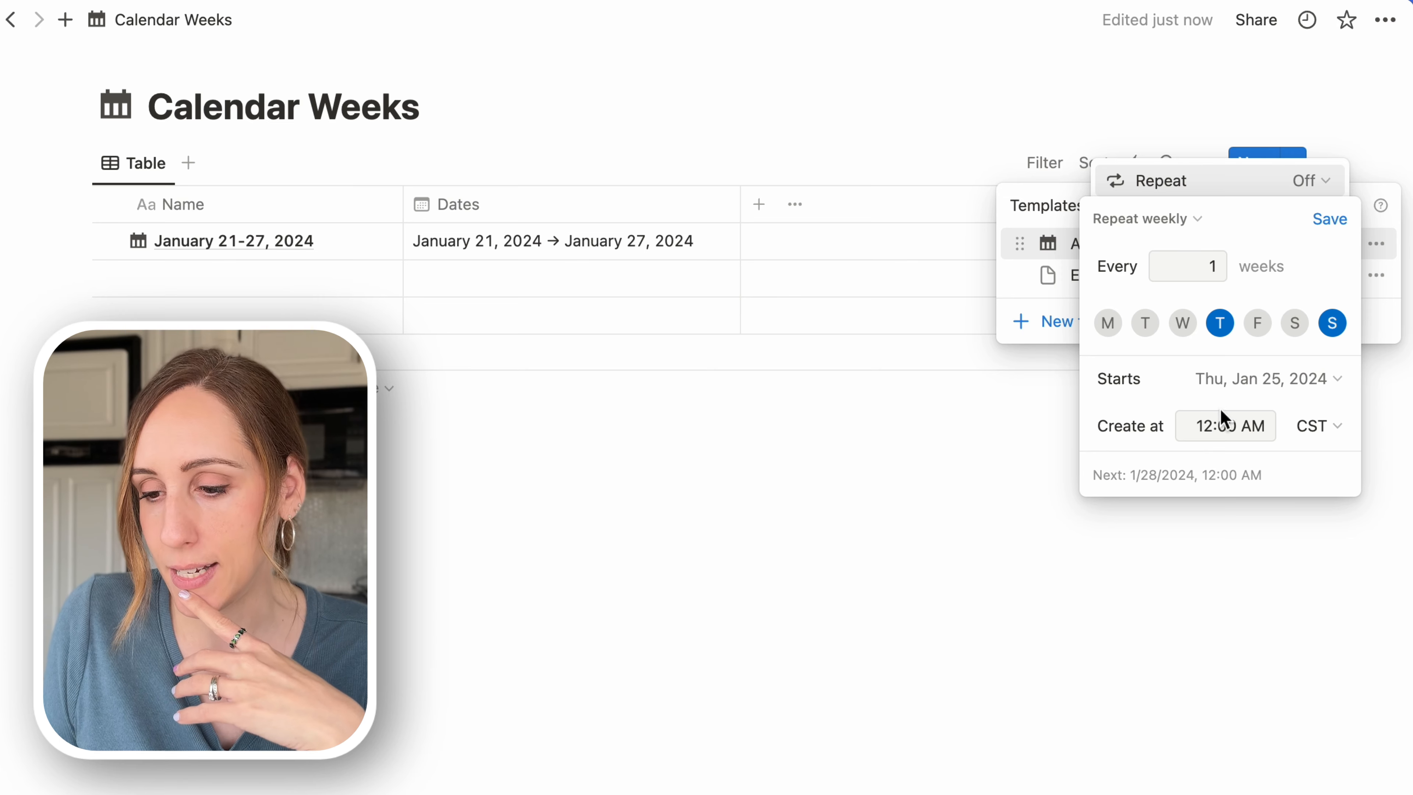
click(1340, 384)
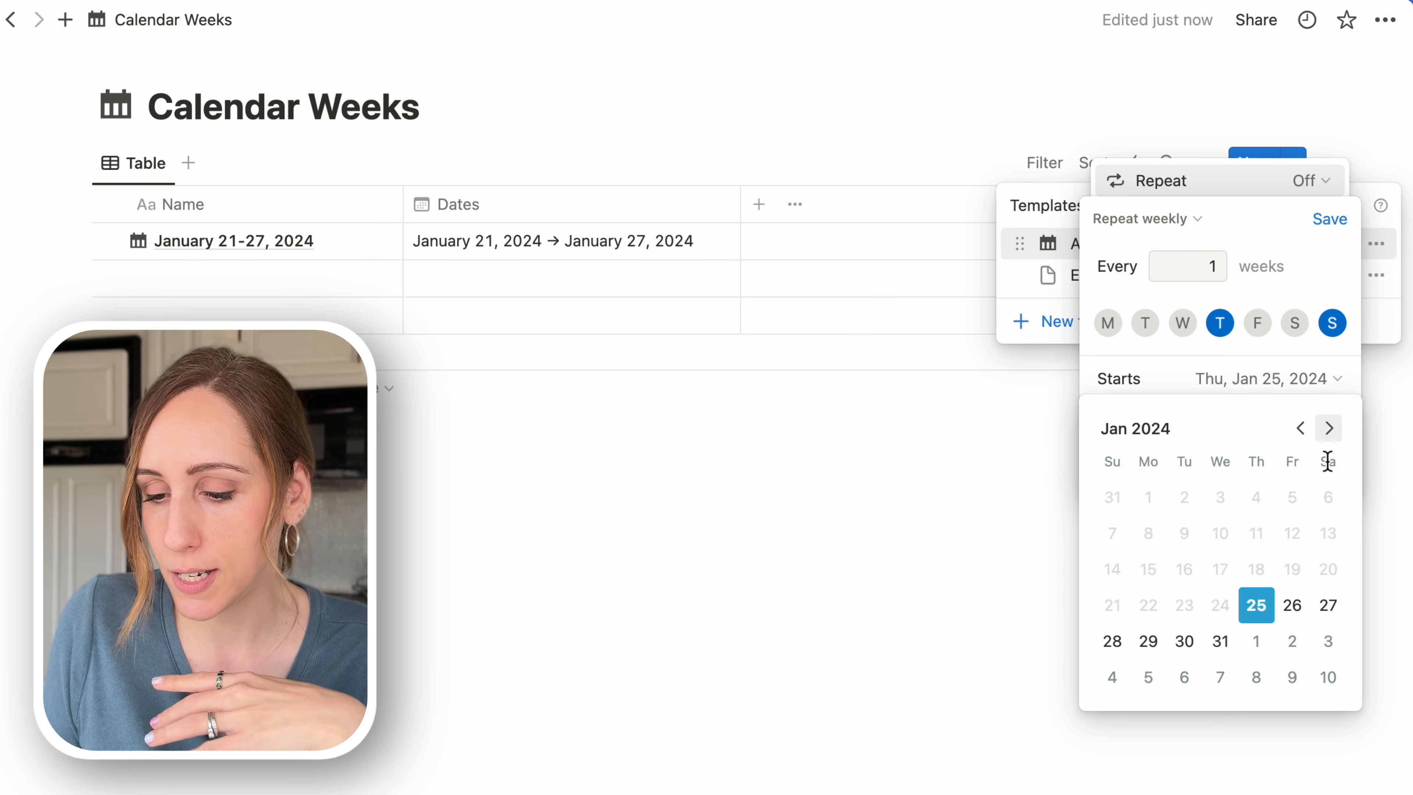
click(1112, 641)
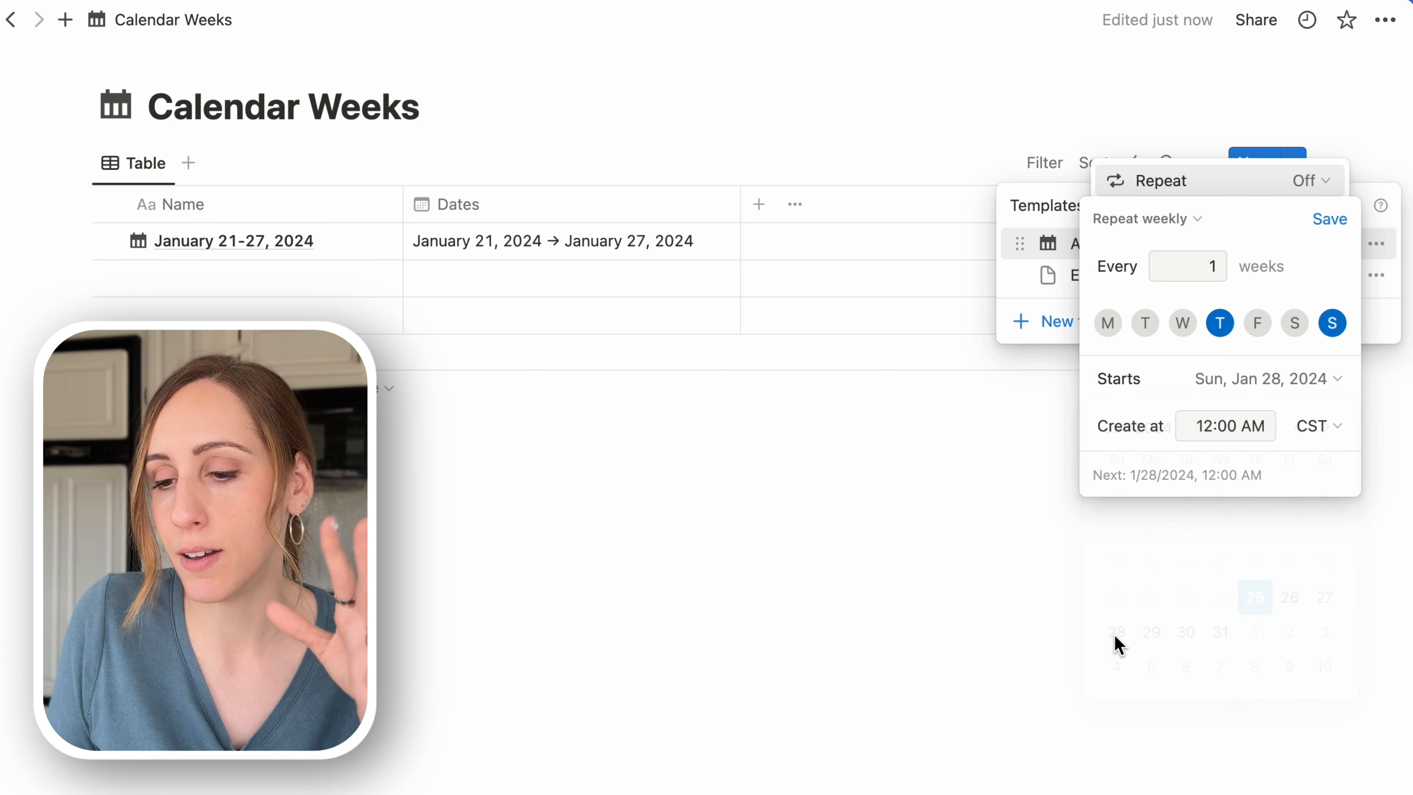
click(1224, 327)
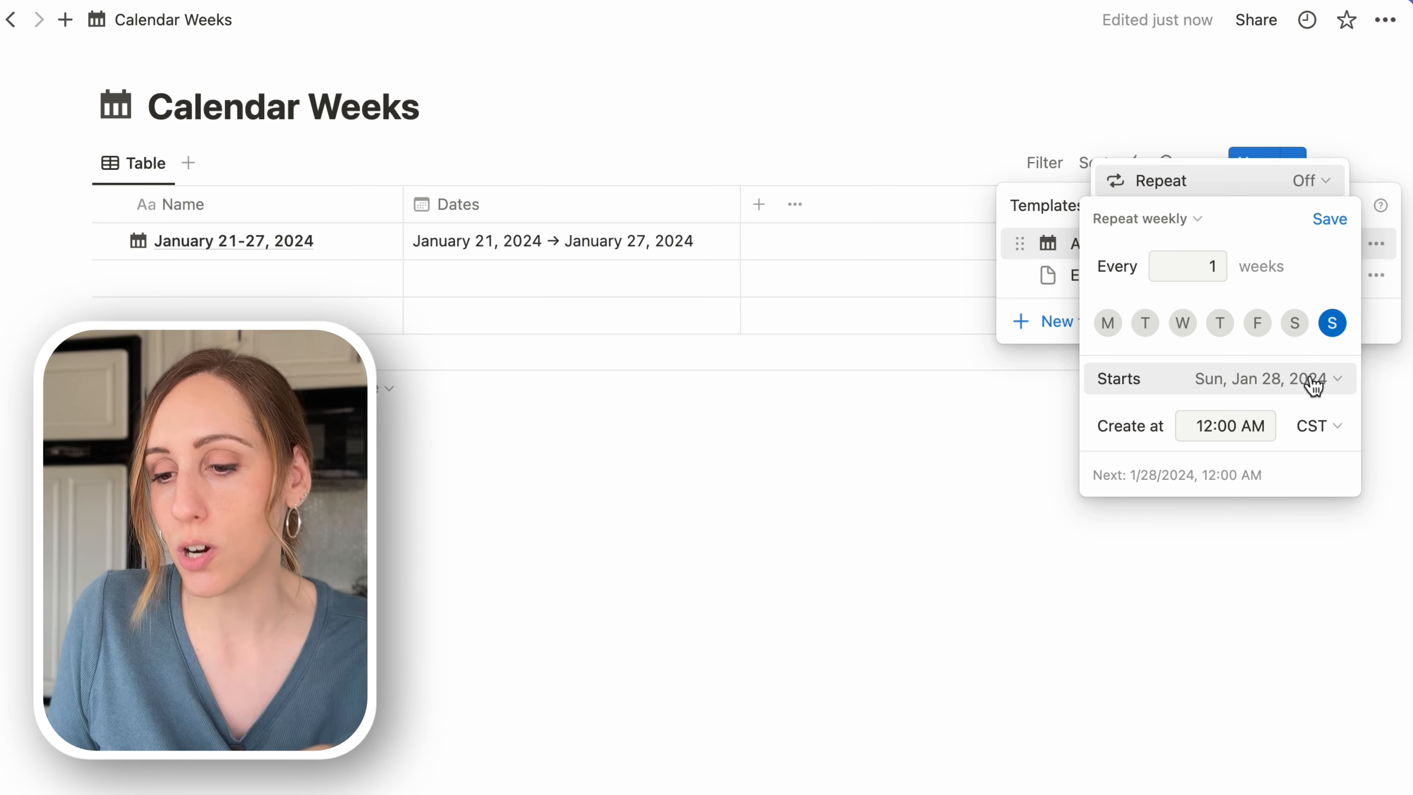
click(1328, 220)
click(1352, 110)
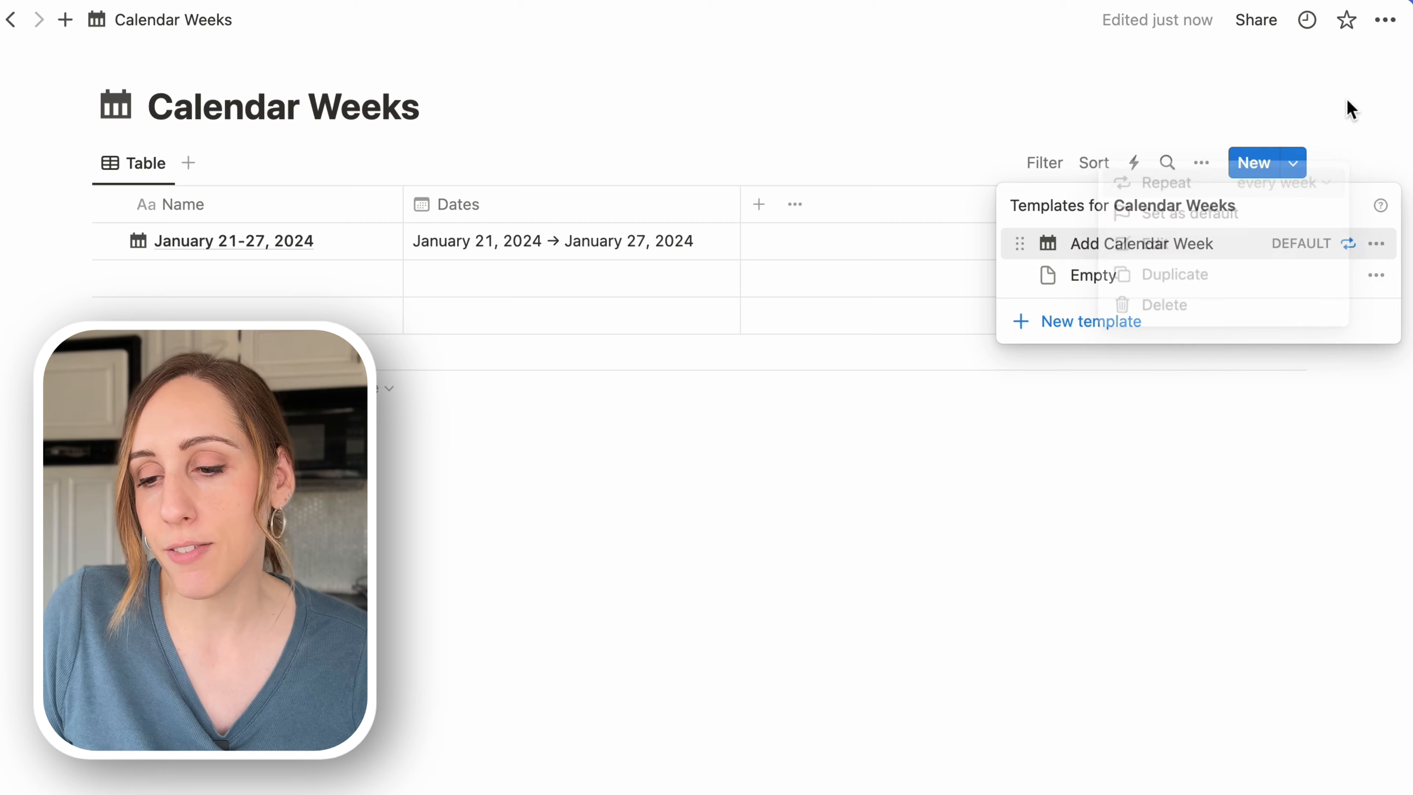
click(1348, 102)
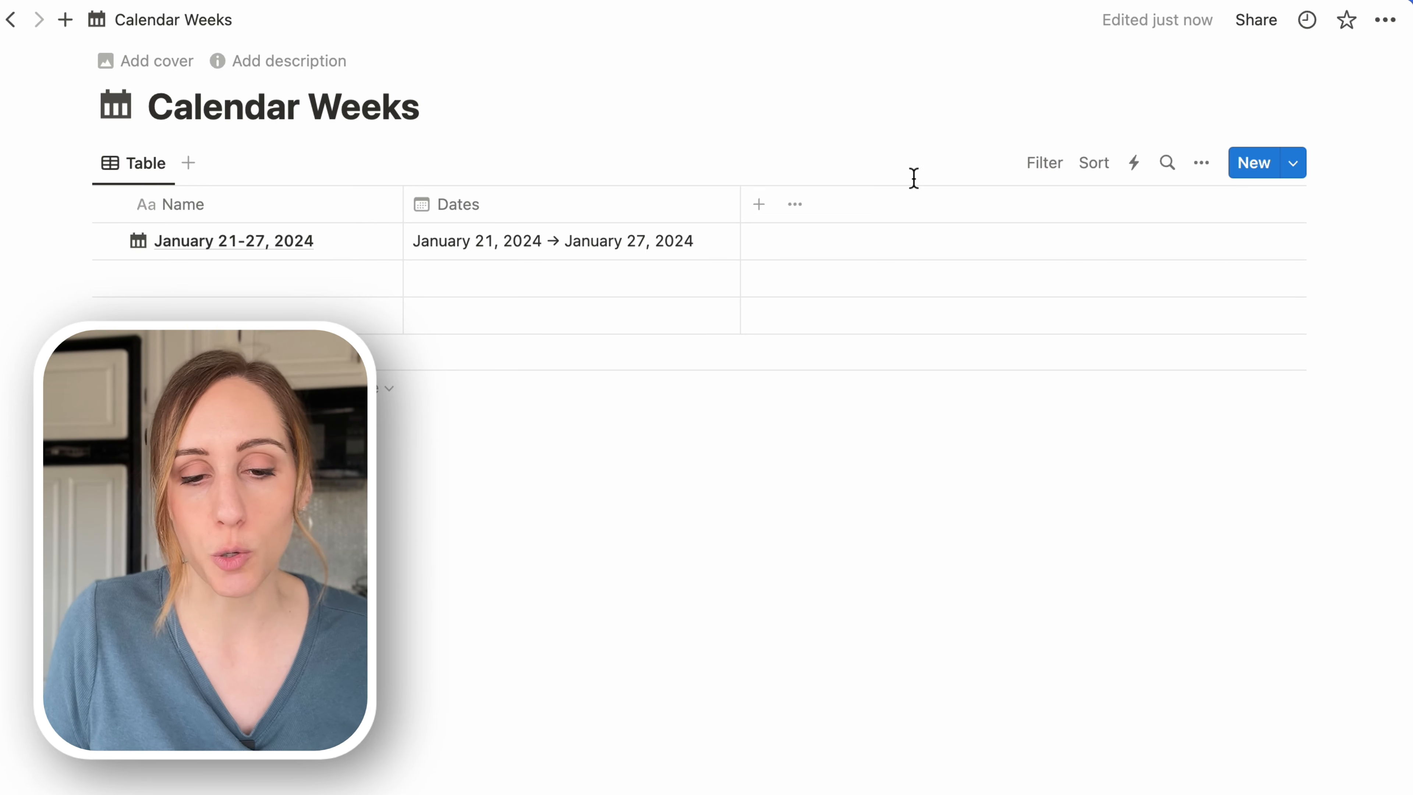
Step: Delete the two empty rows and add a new row from the default template
click(108, 278)
click(108, 315)
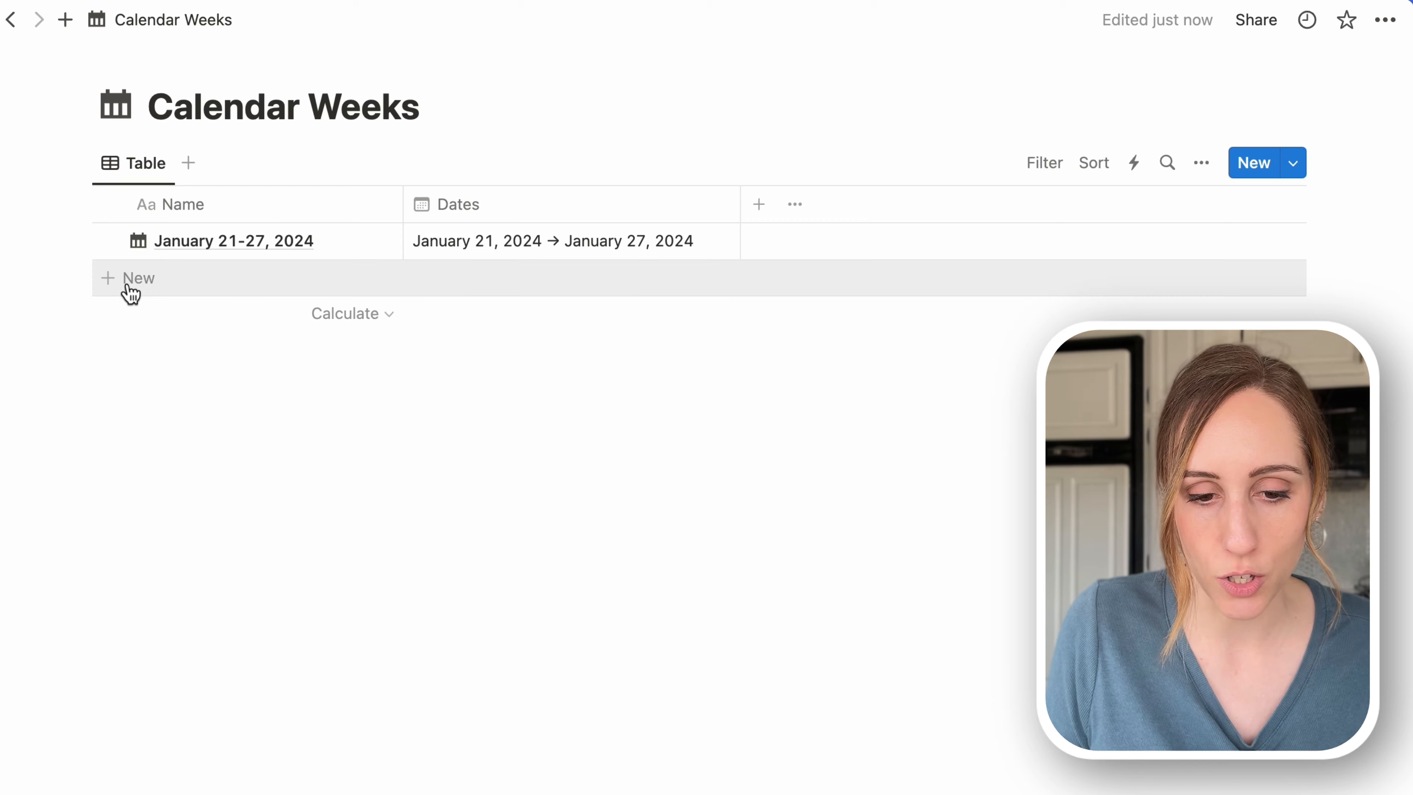
click(132, 284)
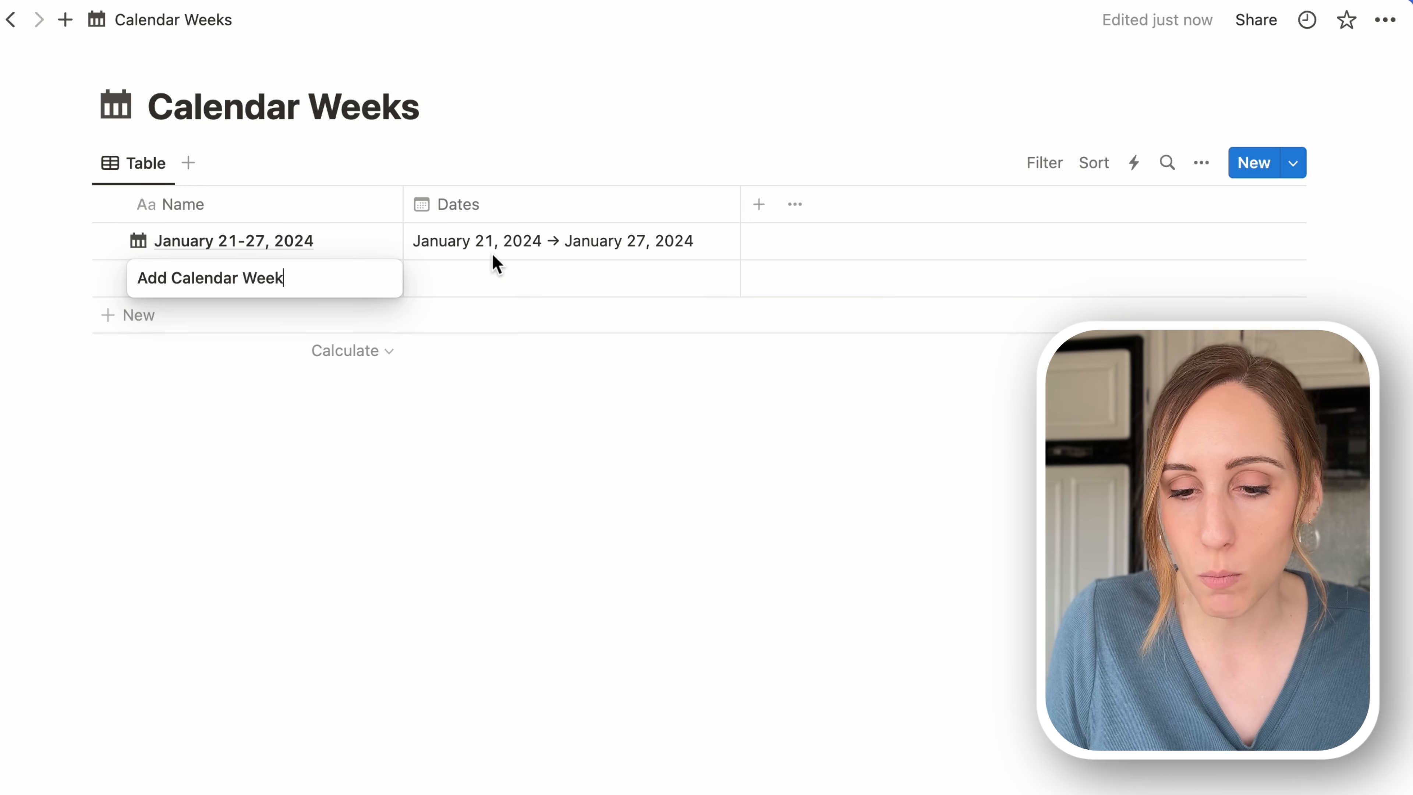
key(Escape)
Step: Set the new row's Dates to January 28, 2024 through February 3, 2024
click(480, 278)
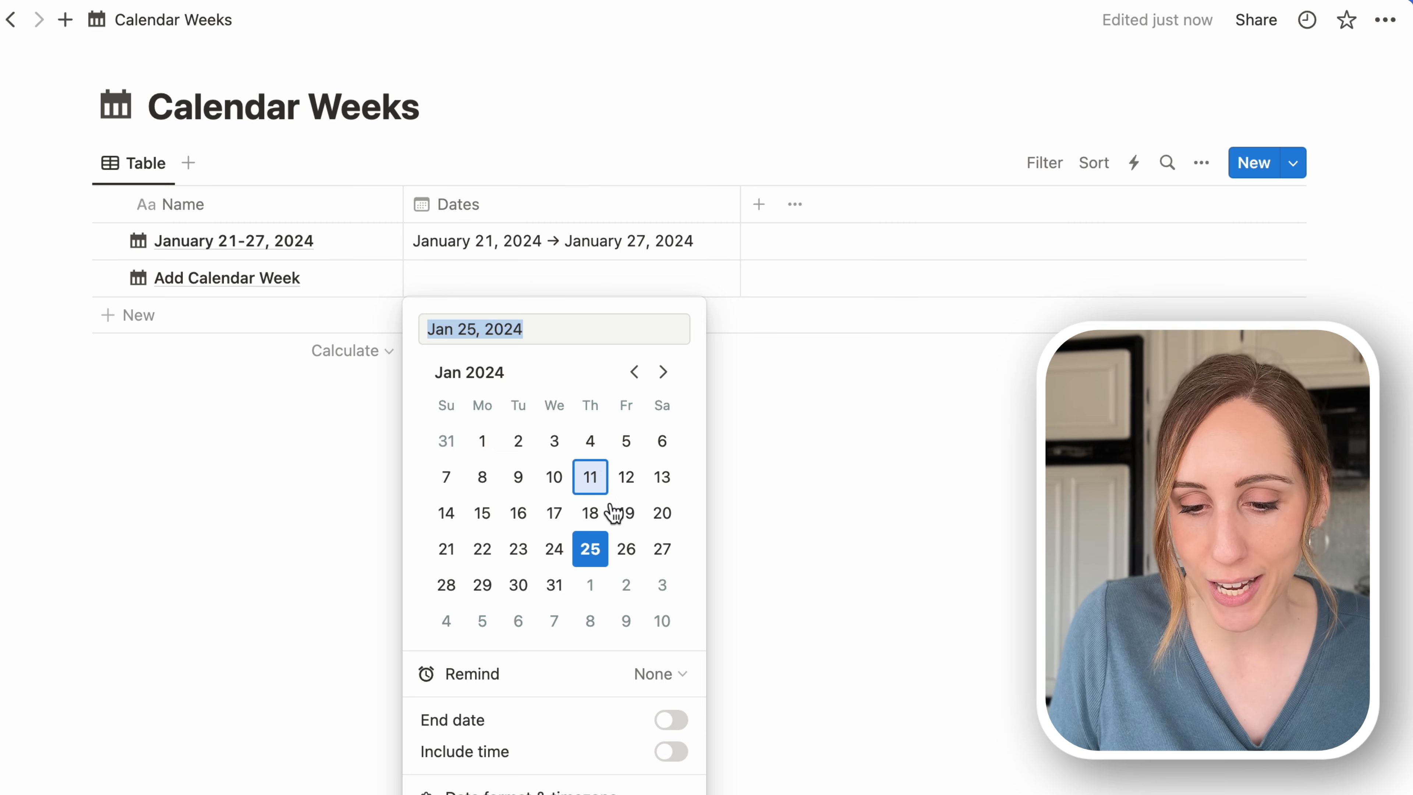
click(450, 586)
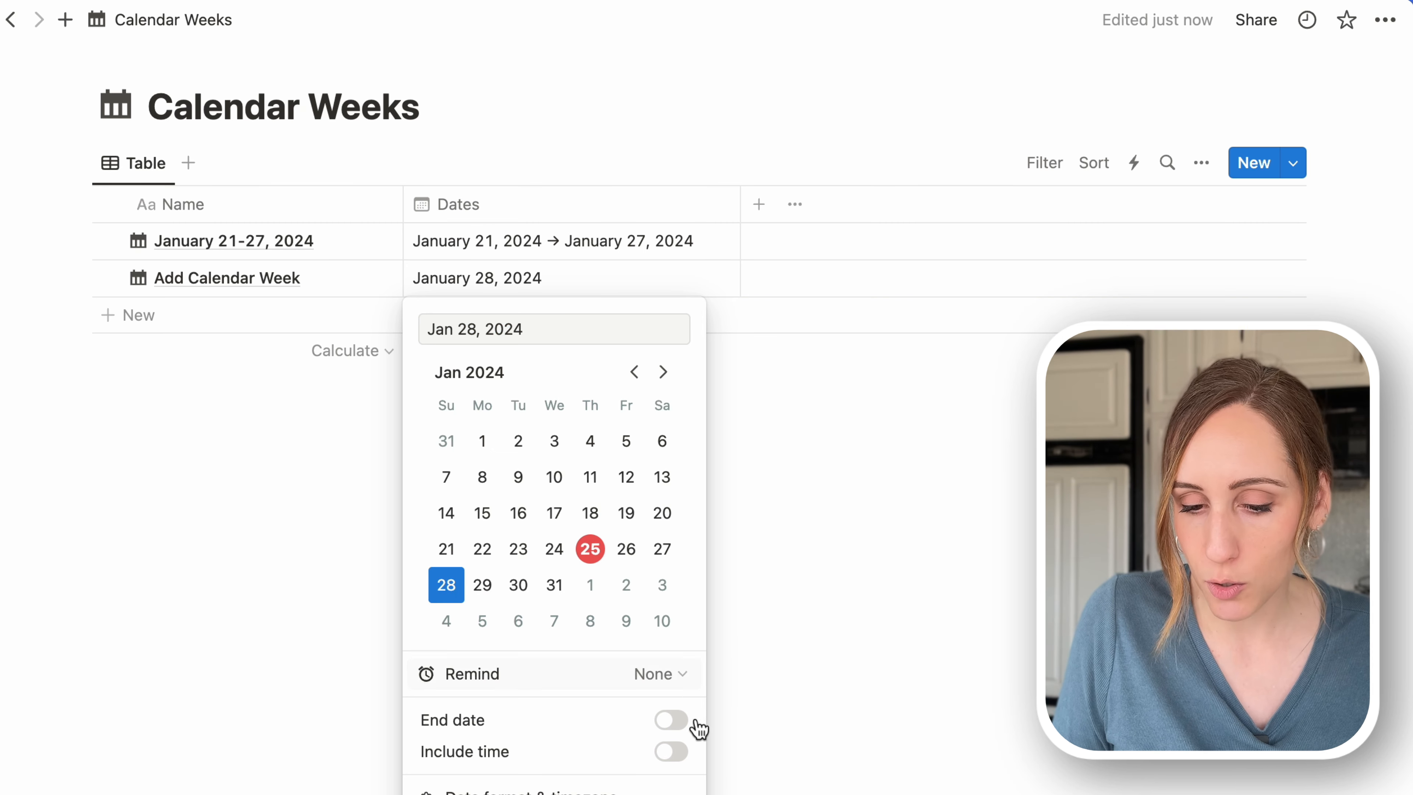
click(673, 723)
click(674, 591)
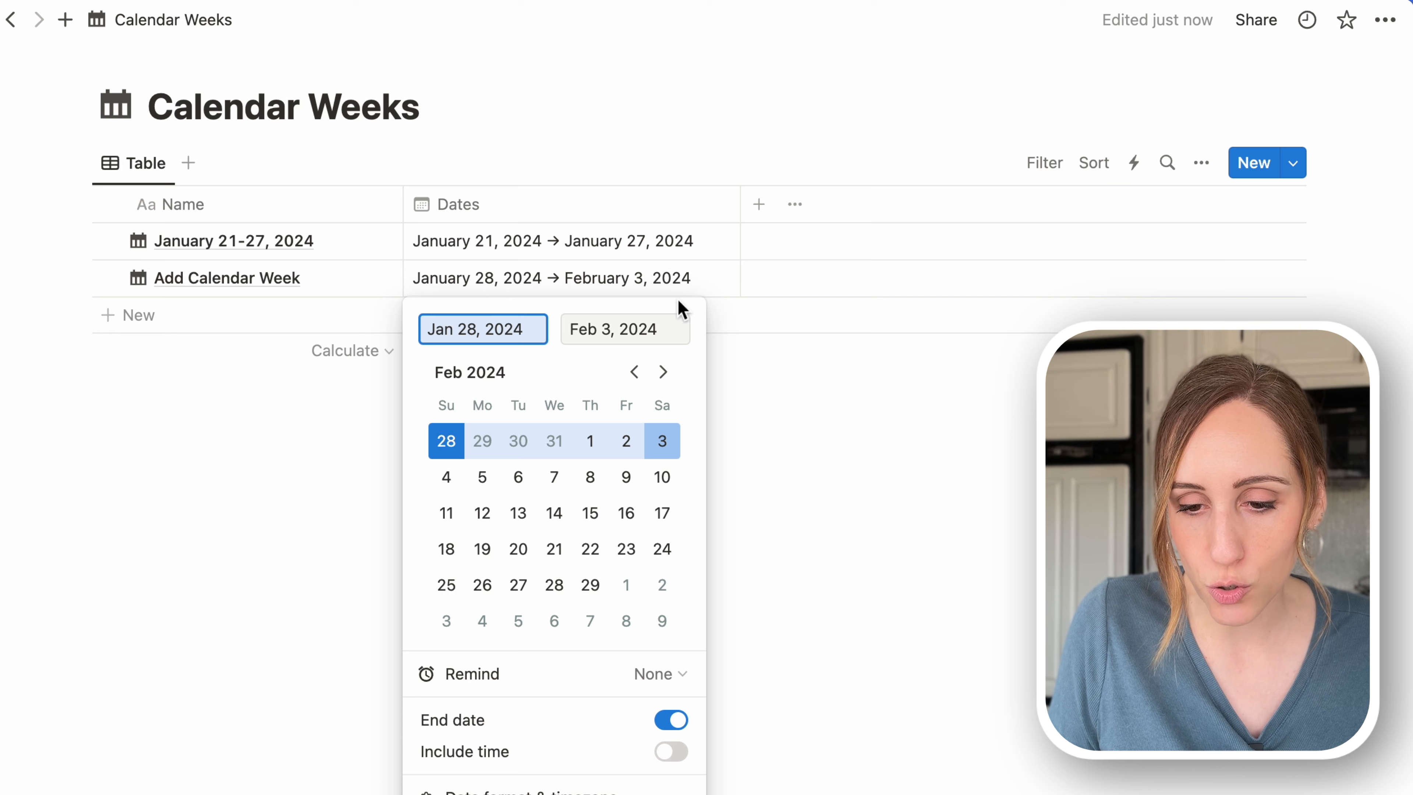
key(Escape)
Step: Open the new Add Calendar Week page, rename it January 28-February 3, 2024, and close it
click(336, 288)
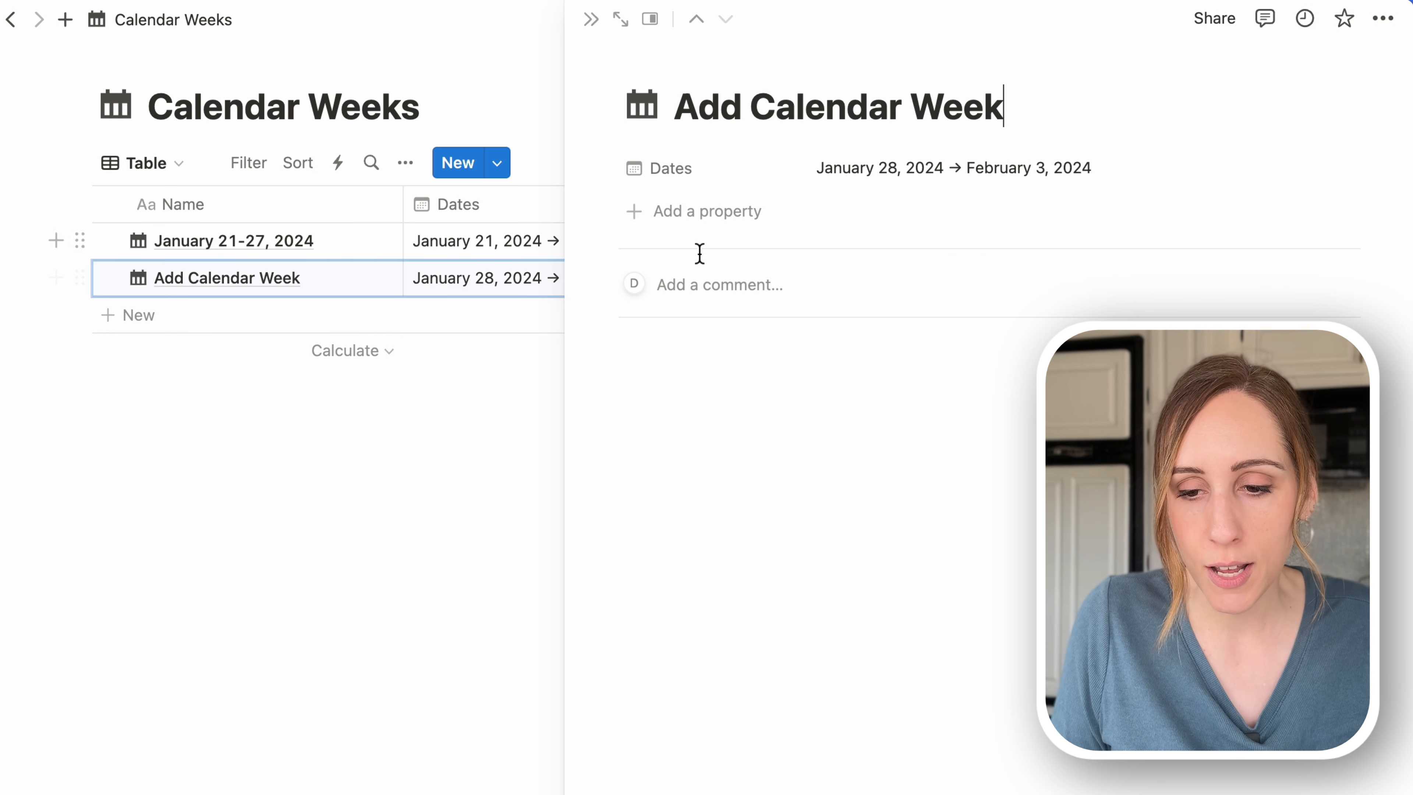
drag(1016, 116, 659, 117)
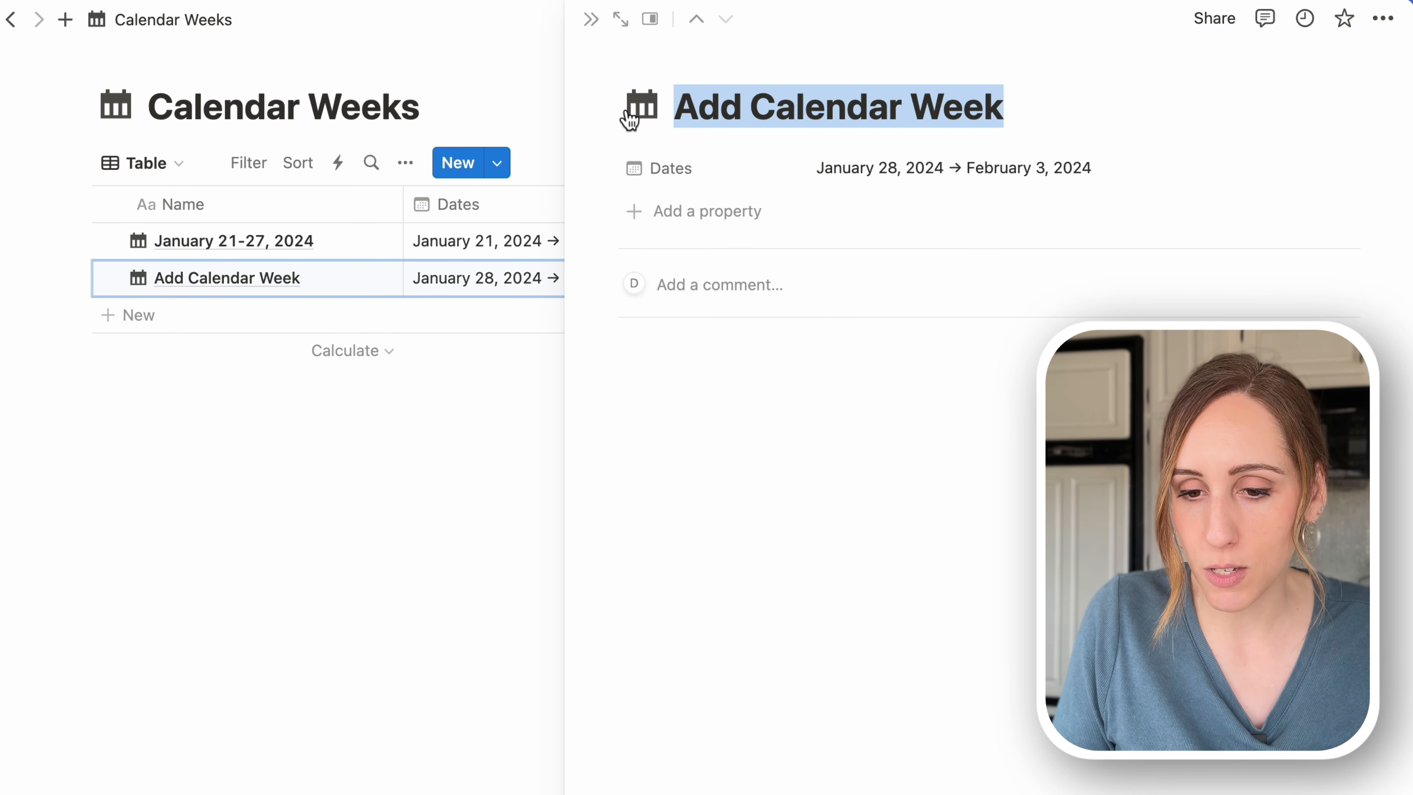
text(January 28-Fe)
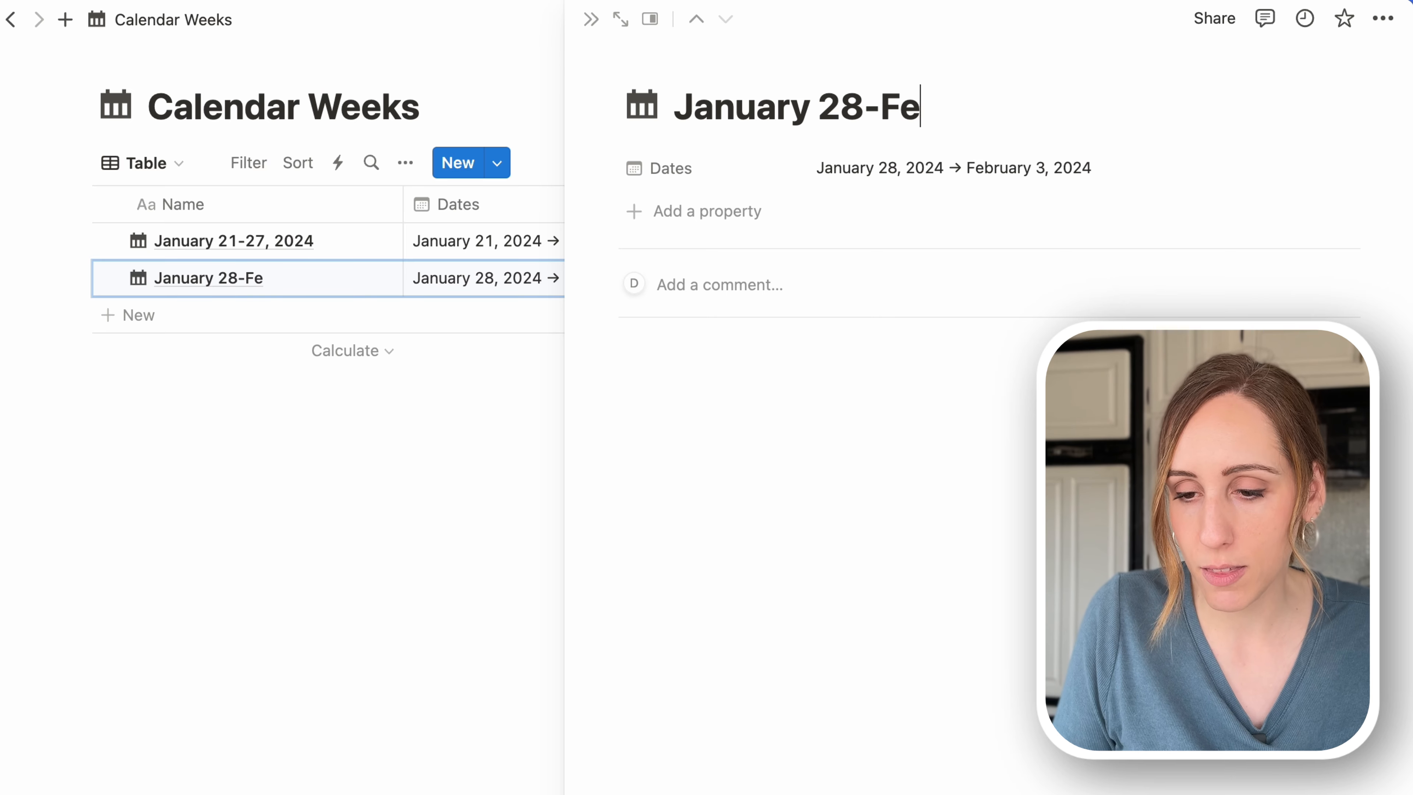
text(bruary 3)
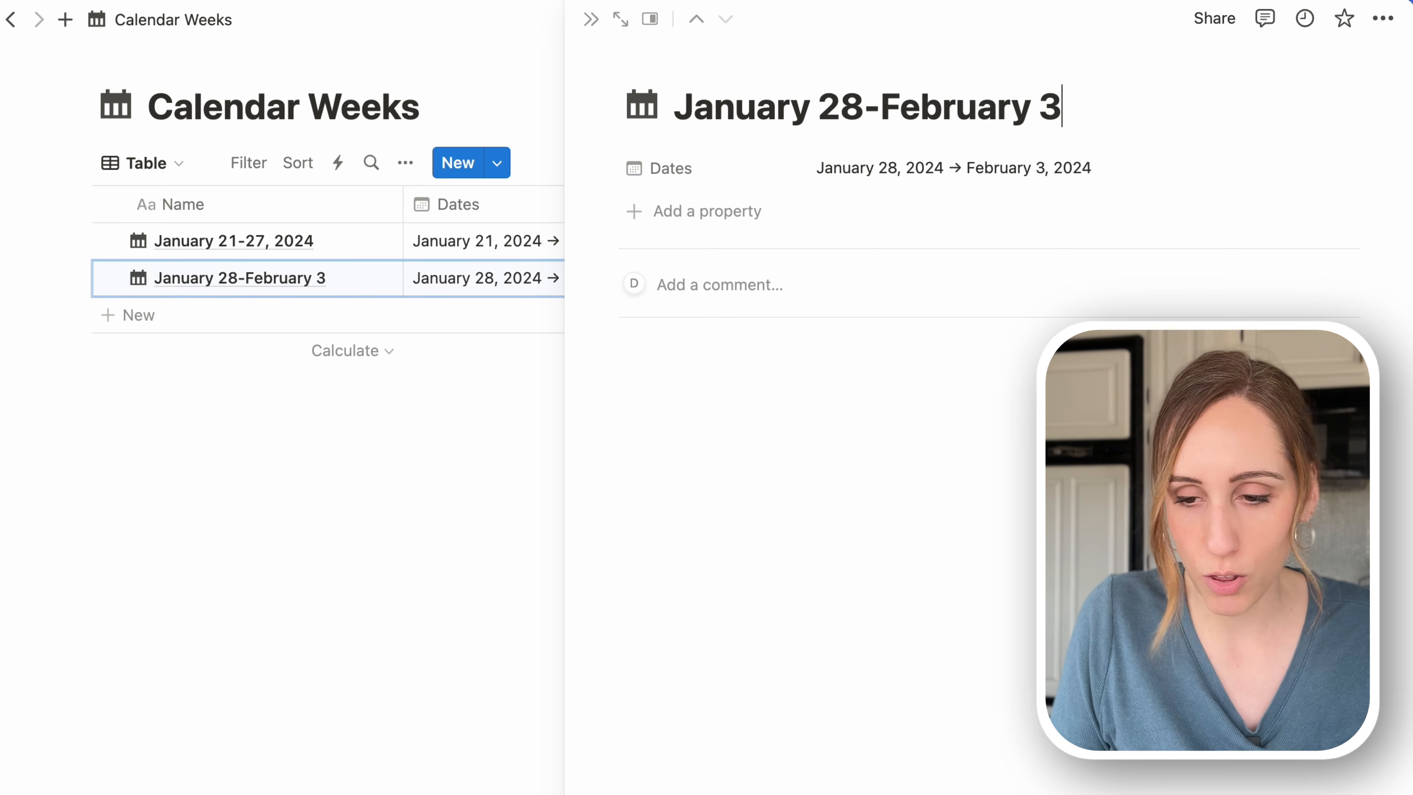
text(, 2024)
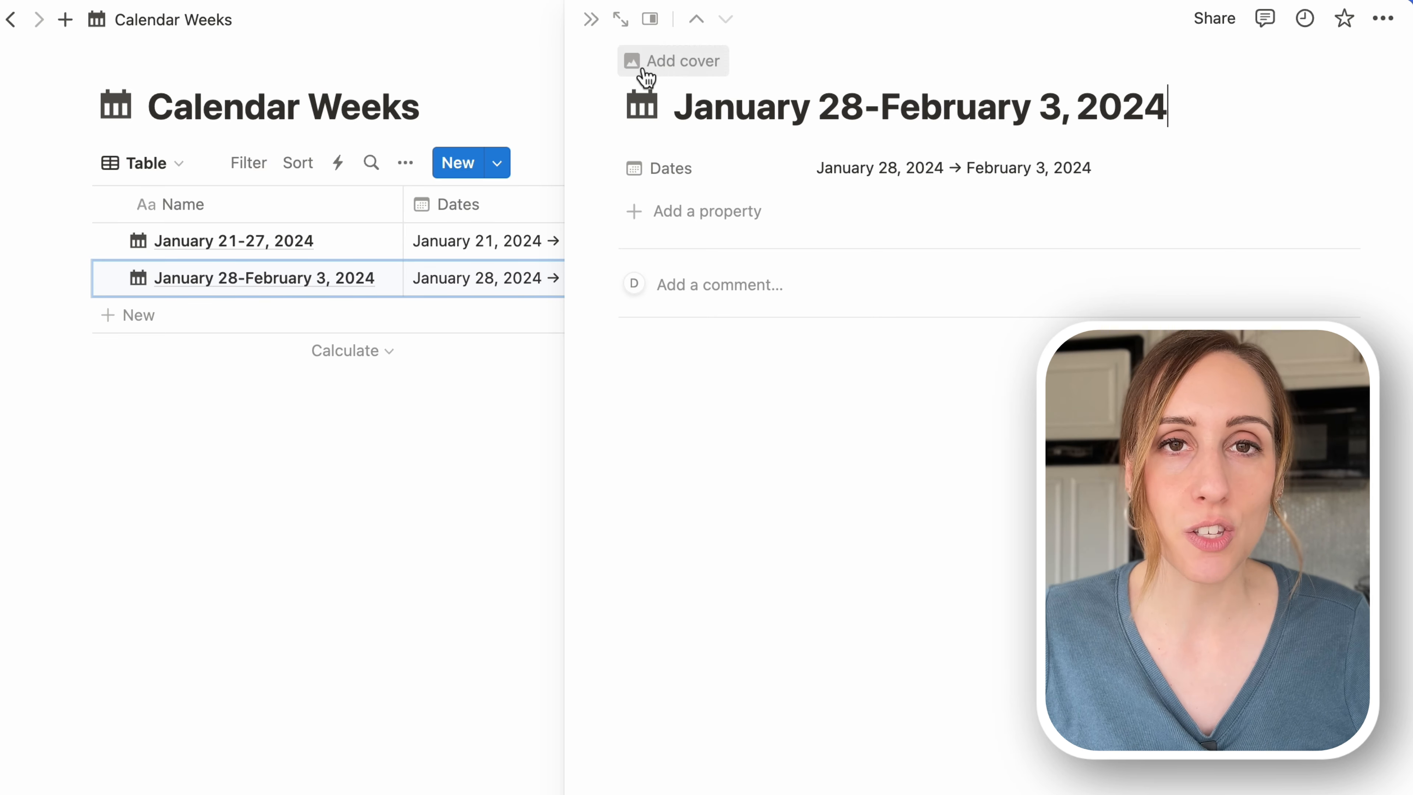
click(591, 18)
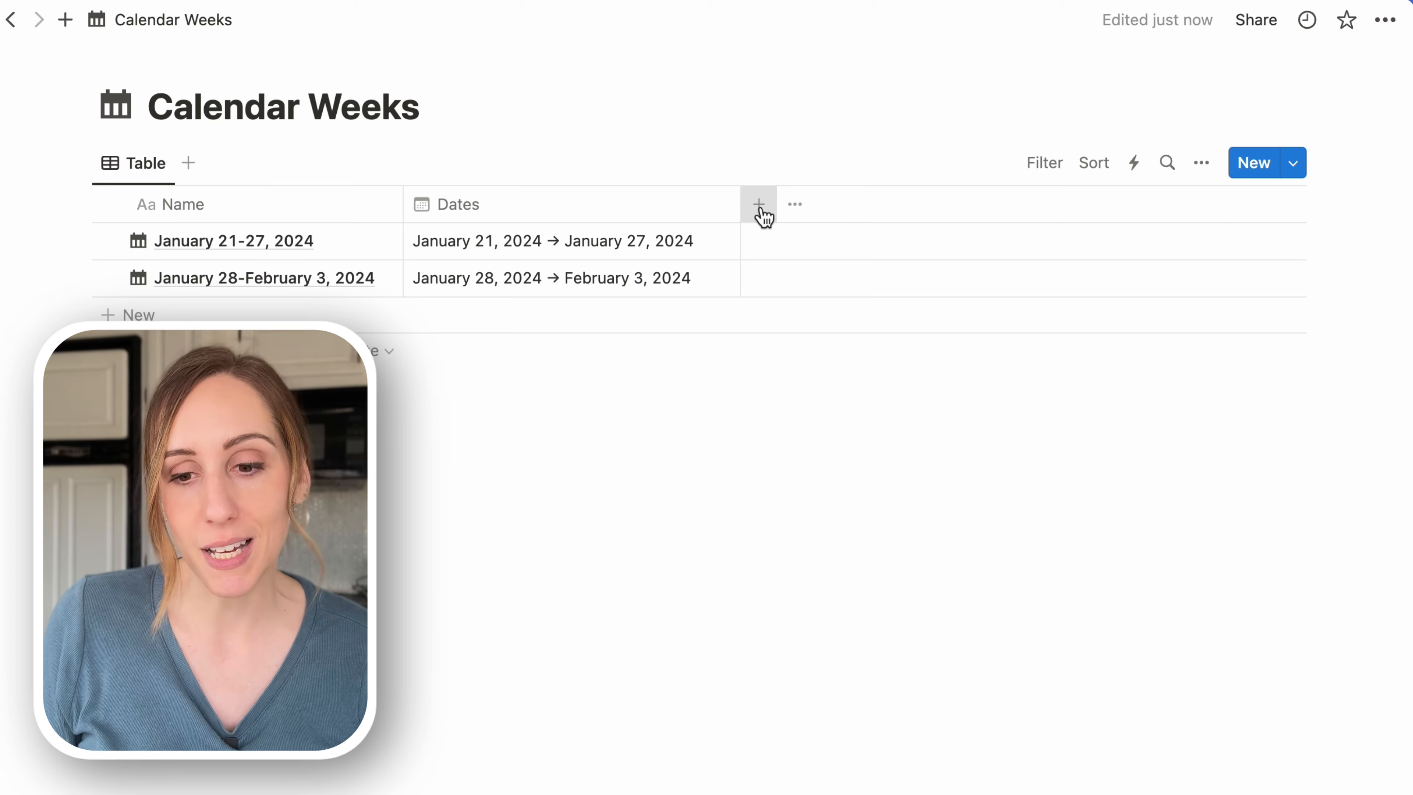
Step: Add a relation property to the Daily Journal database, shown there under the property name Weeks
click(765, 217)
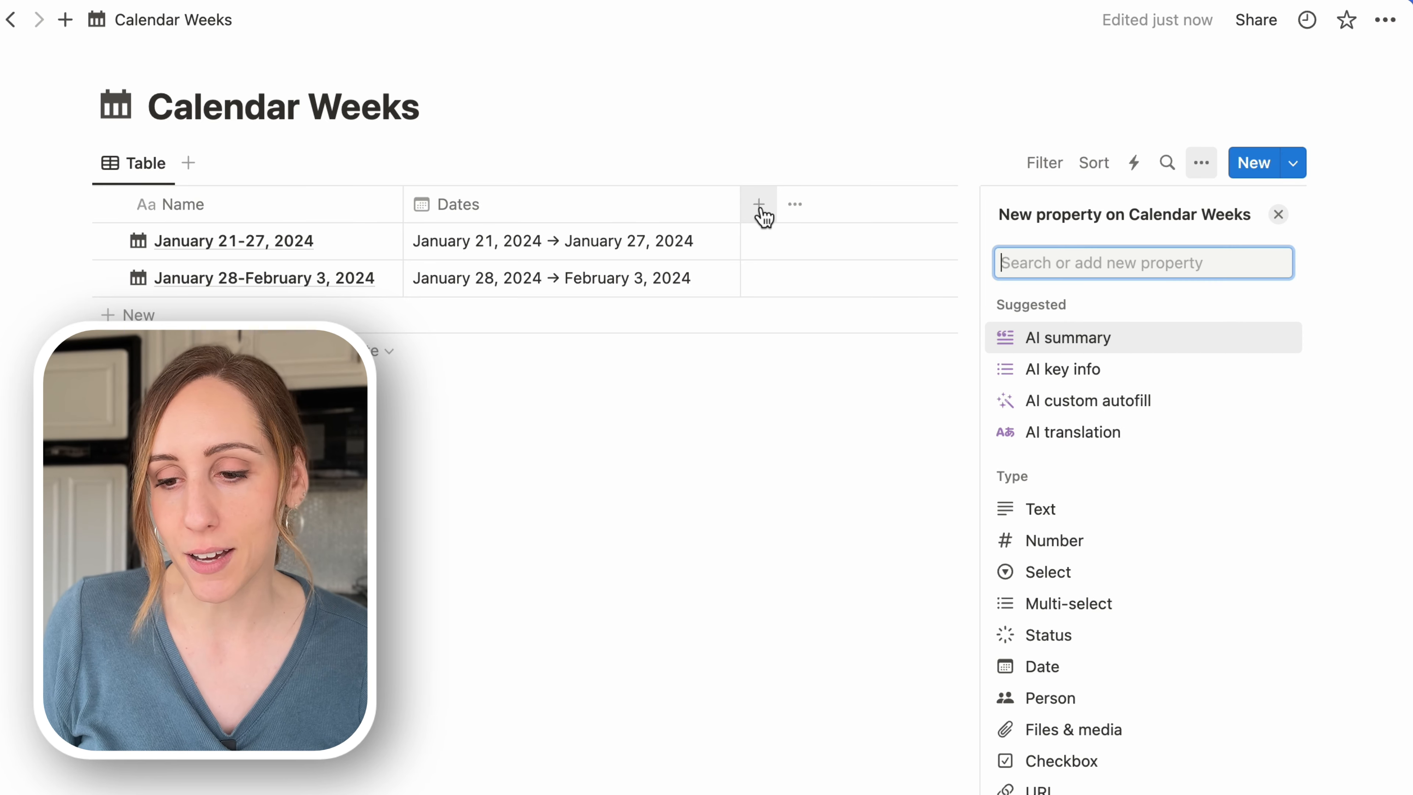
text(rel)
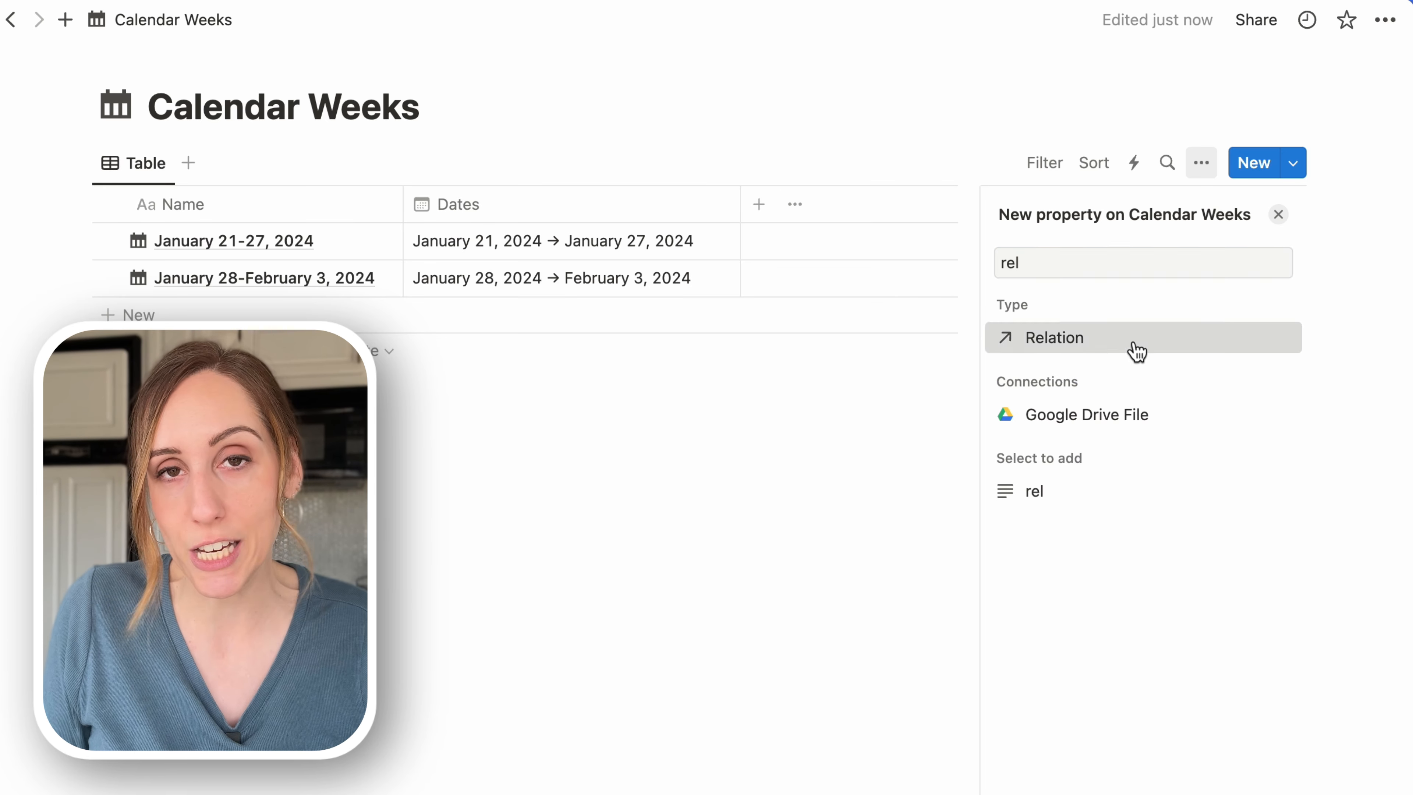
click(1132, 338)
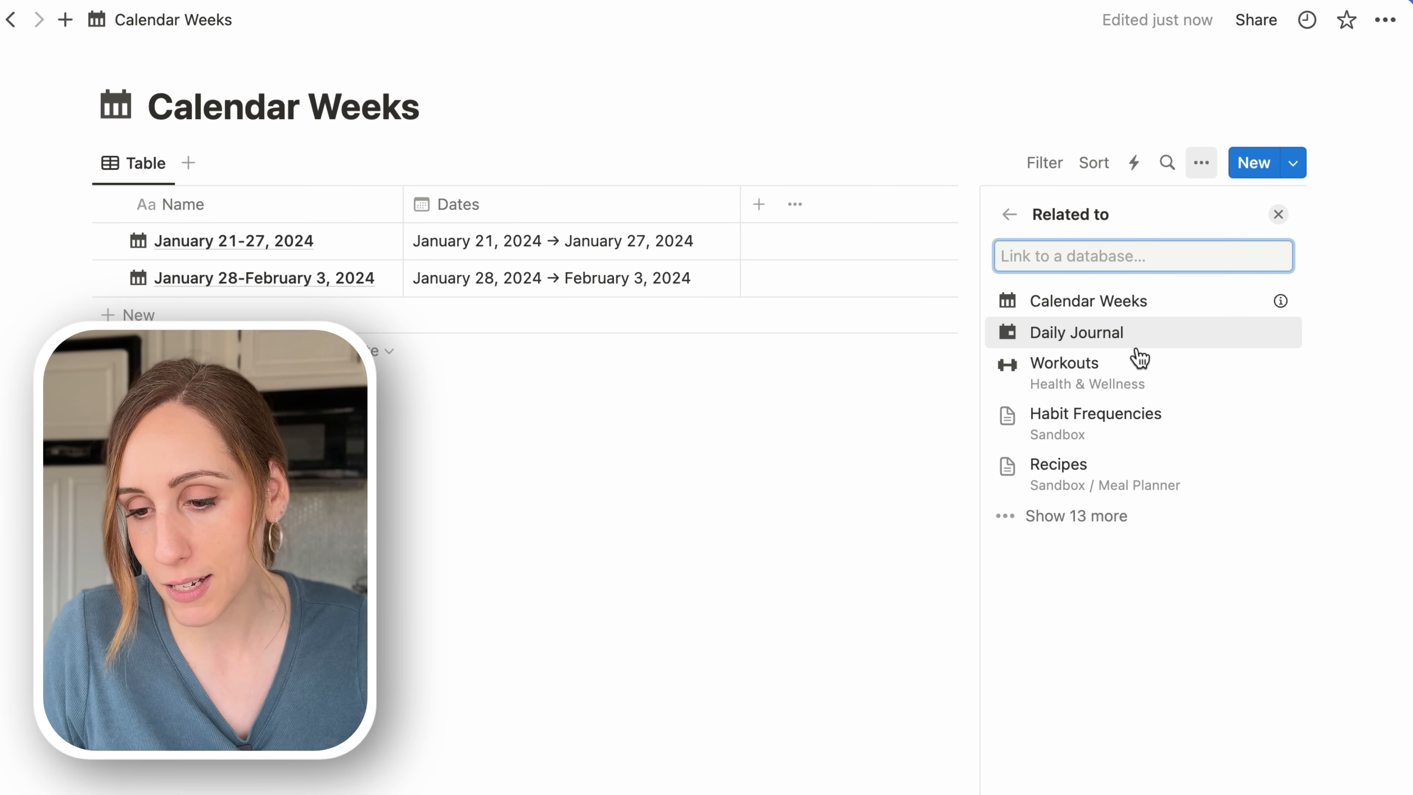
click(1135, 348)
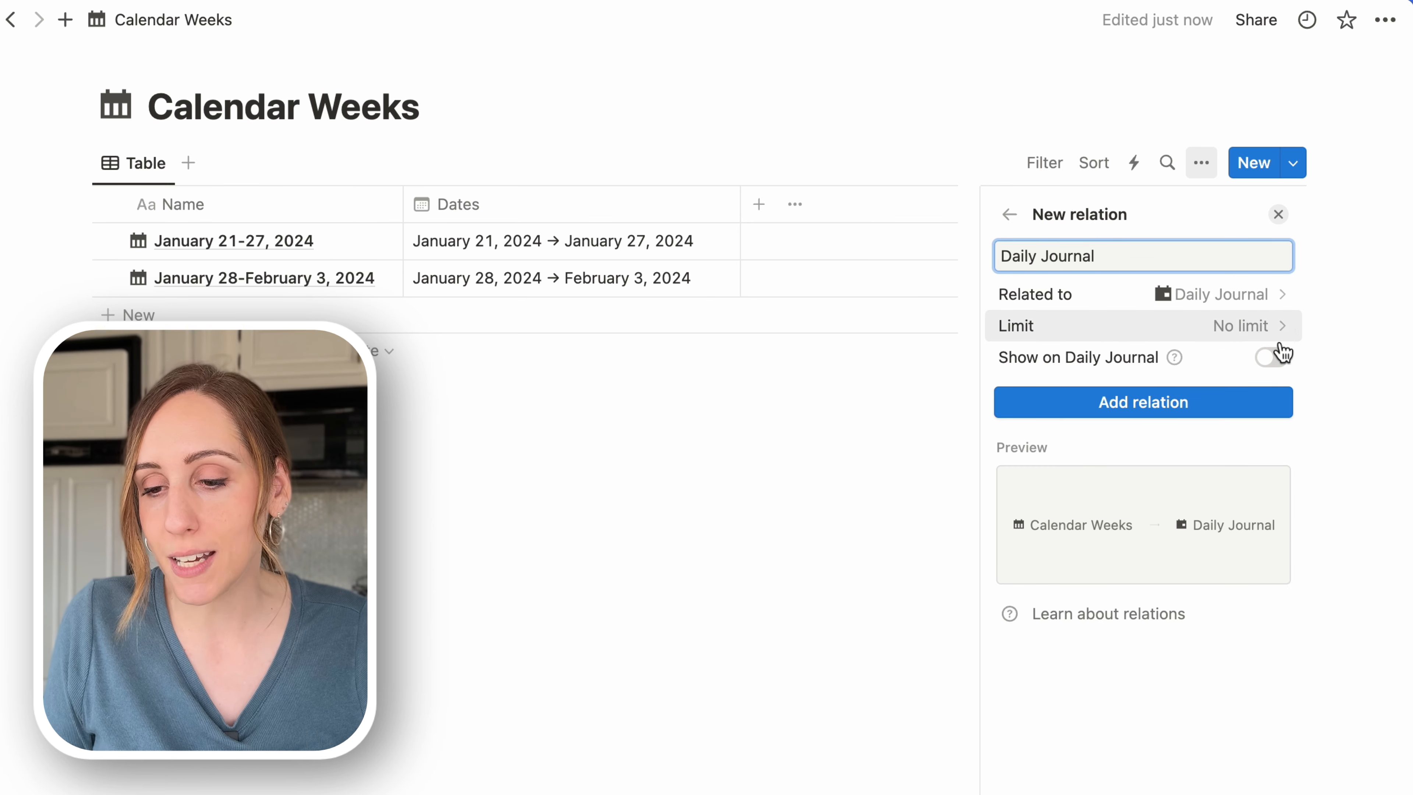
click(1272, 358)
click(1091, 429)
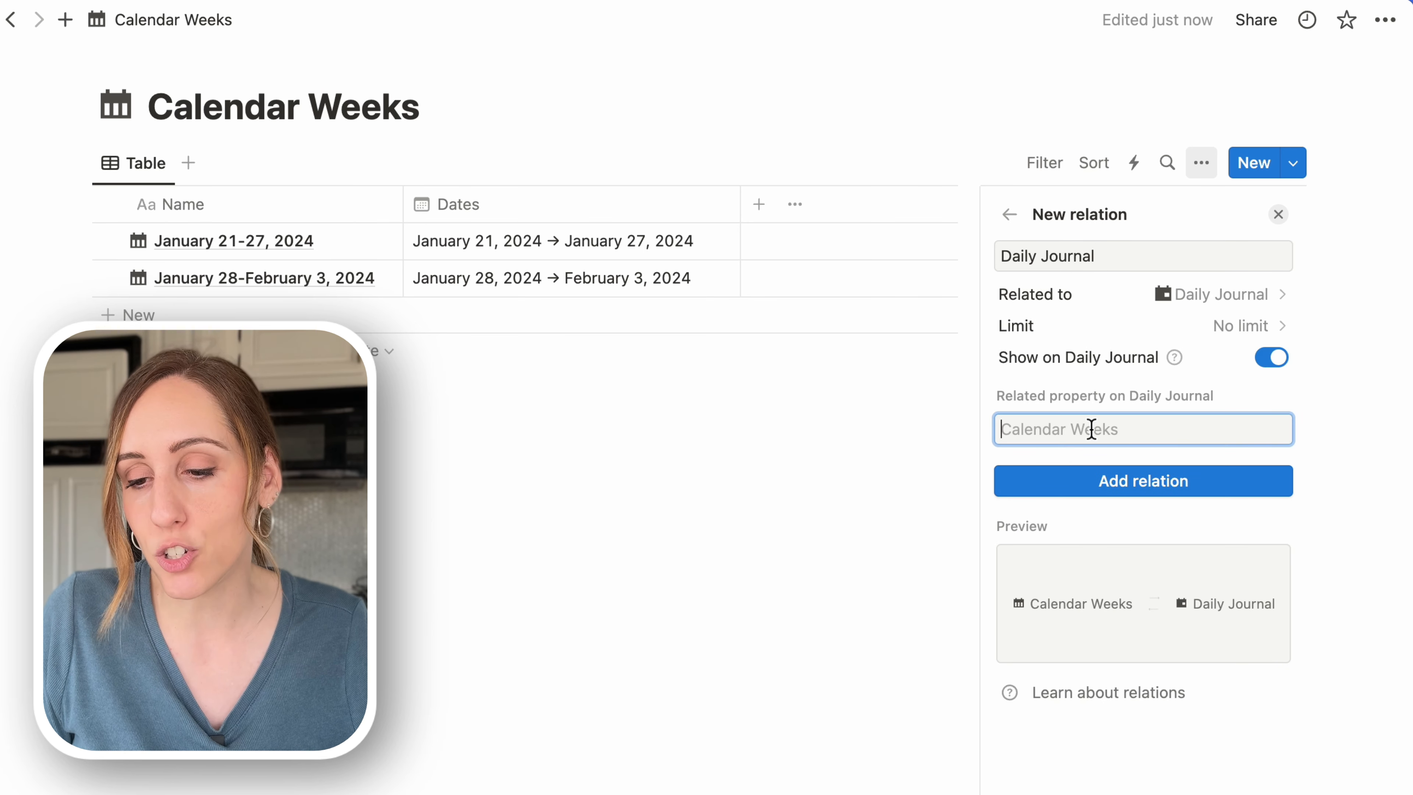
text(Weeks)
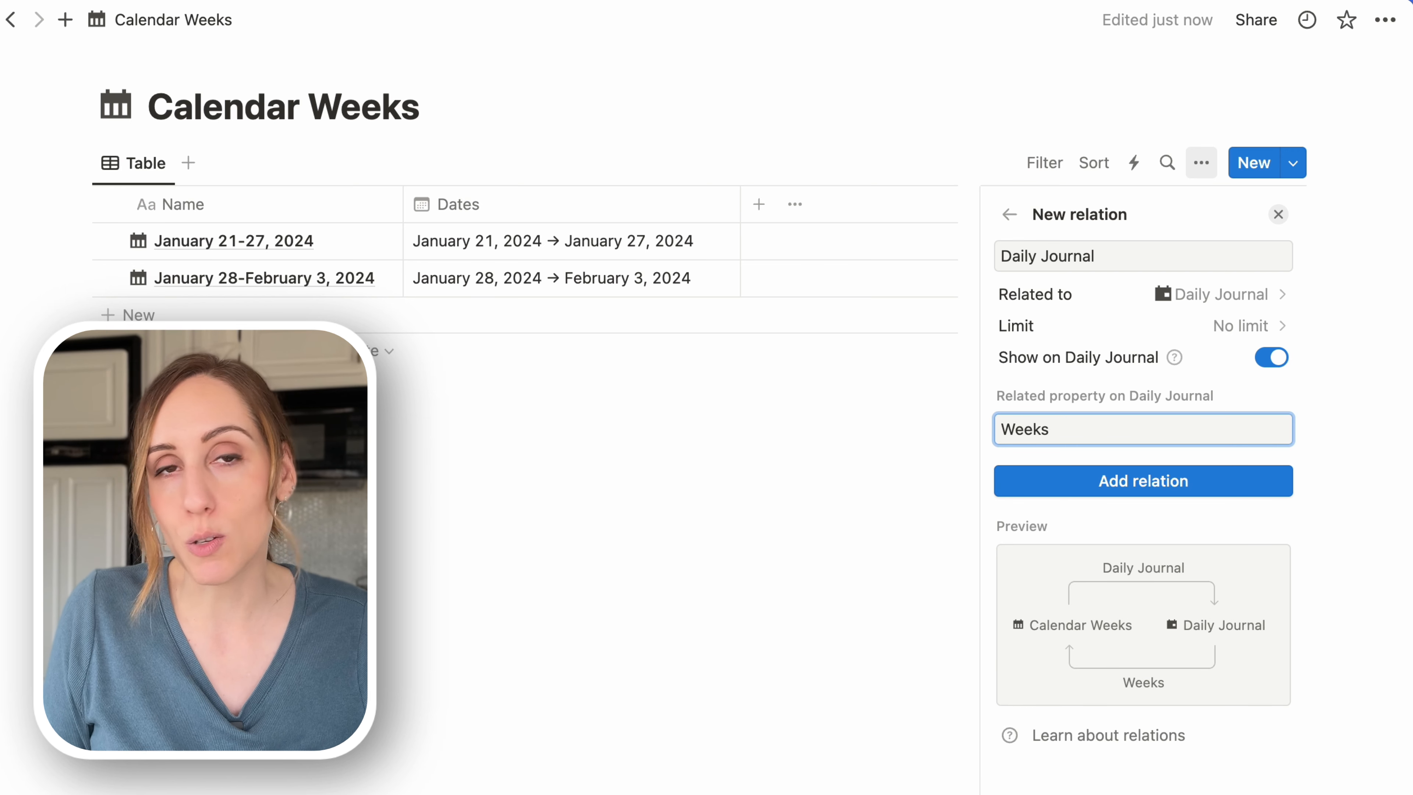
click(1094, 482)
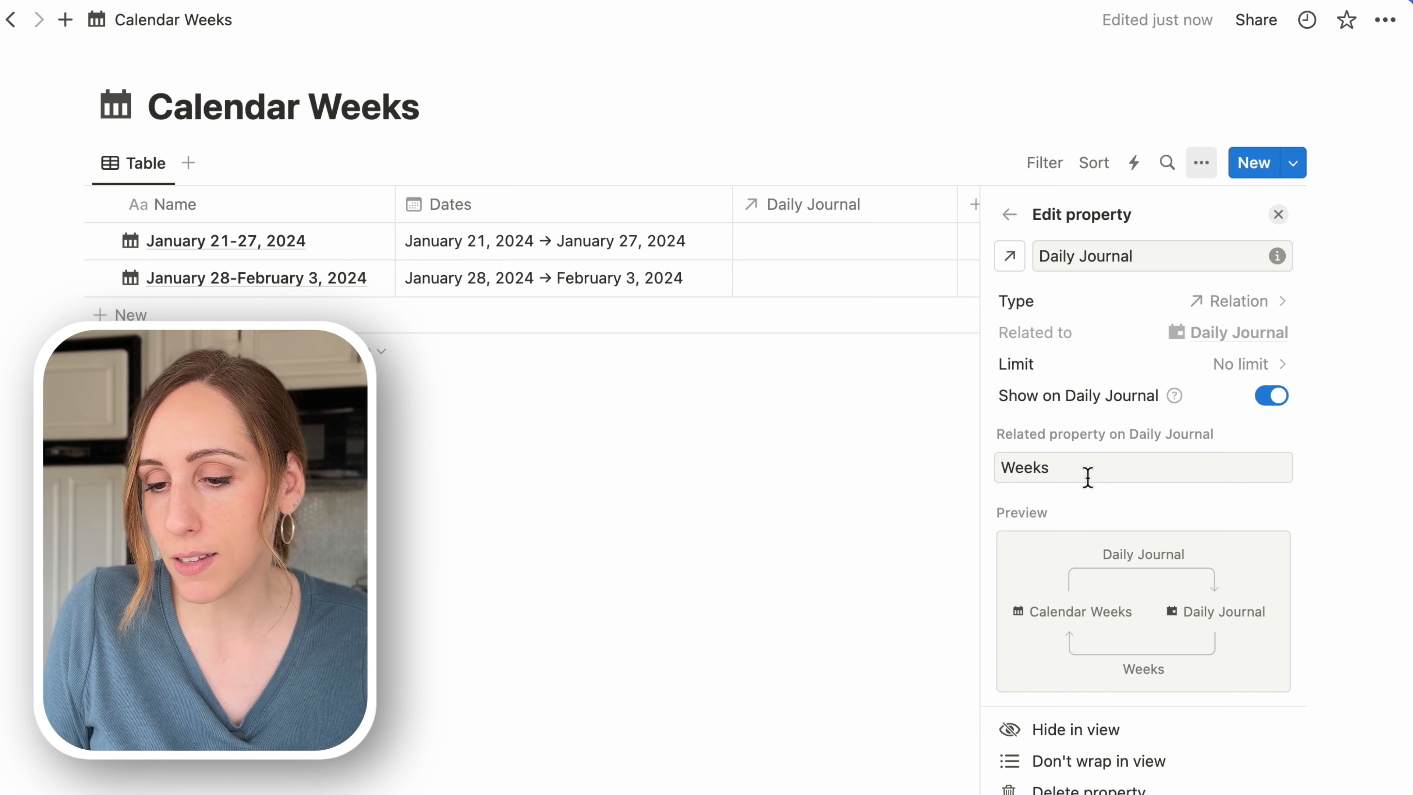
click(1369, 121)
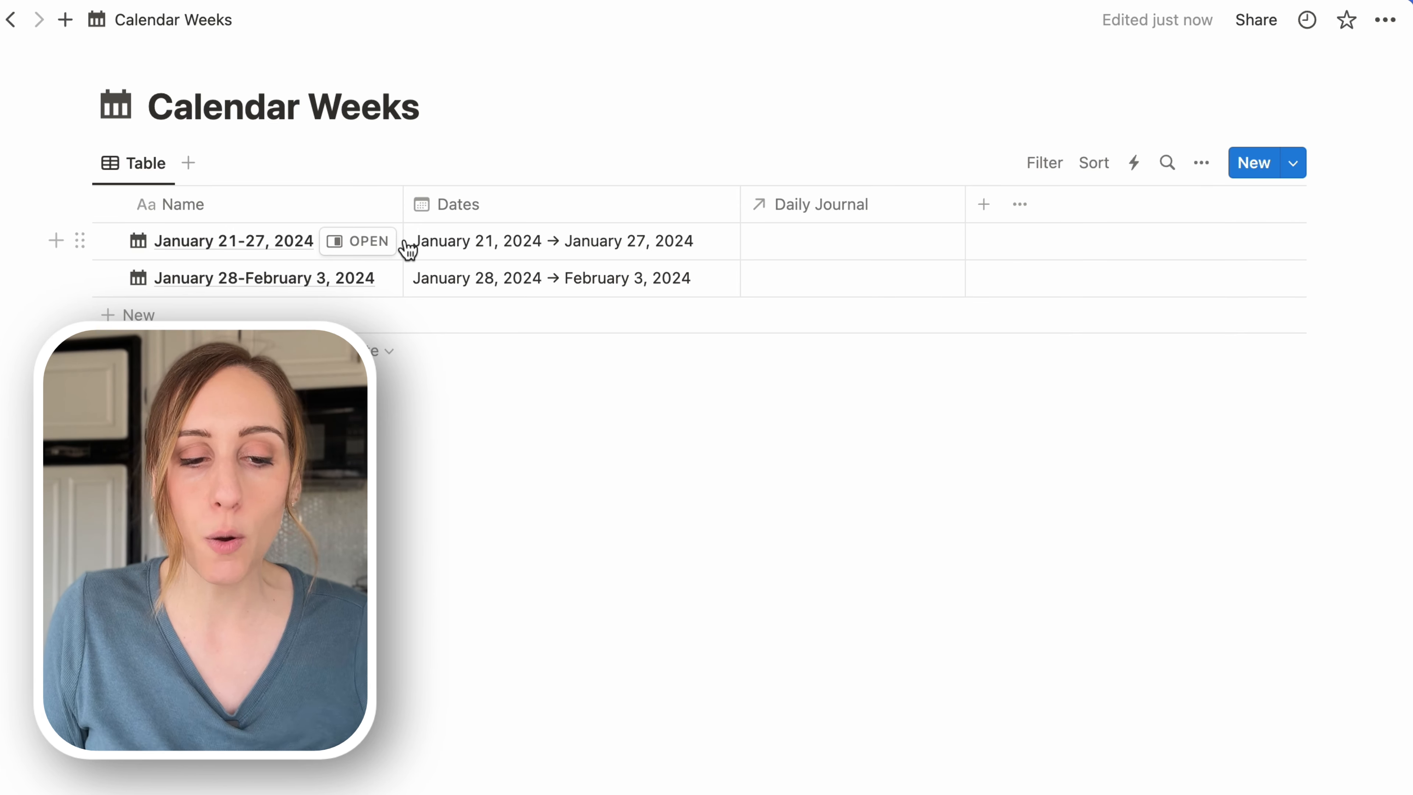
Step: Open the January 25, 2024 journal entry from the Health & Wellness page and move its Weeks property above Date
click(1, 473)
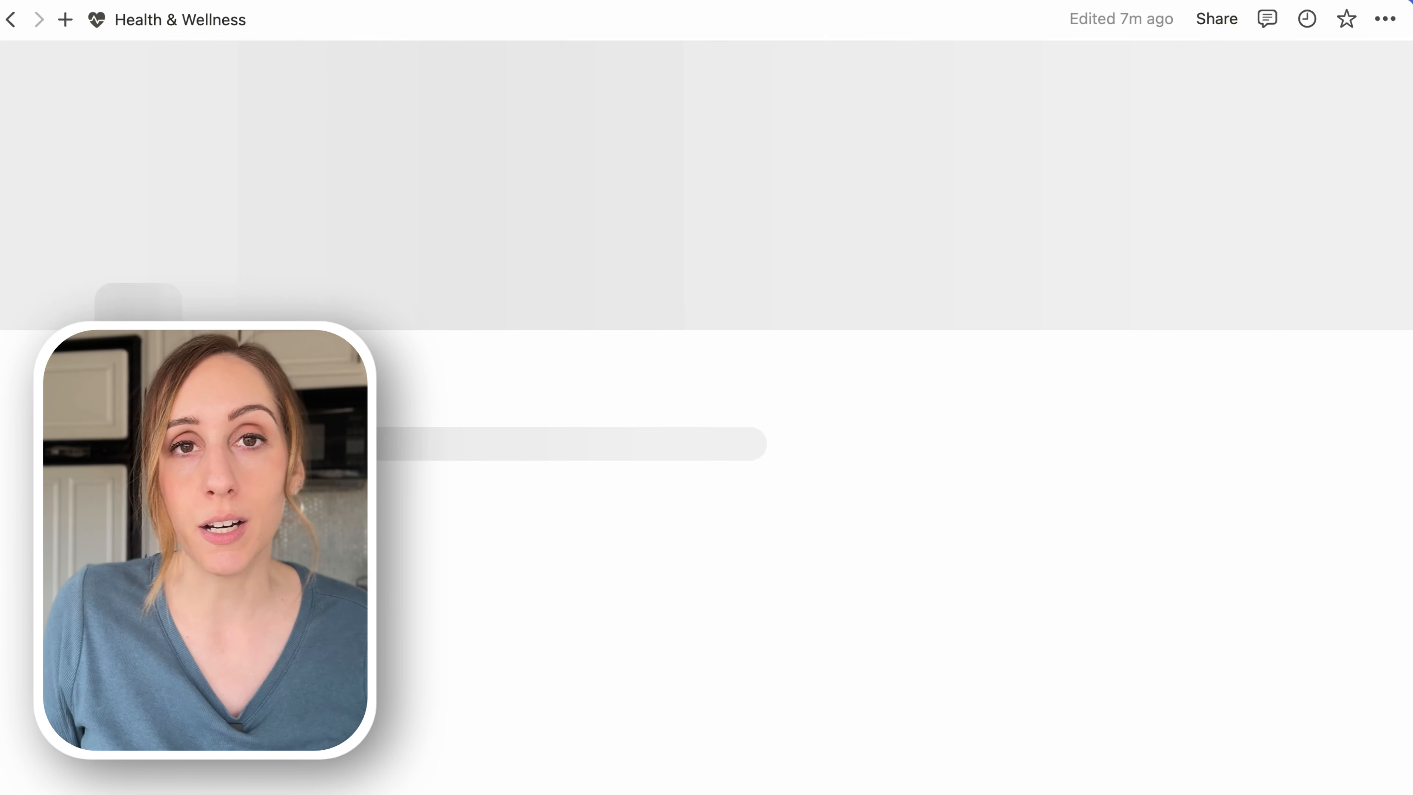
scroll(1046, 620, down, 3)
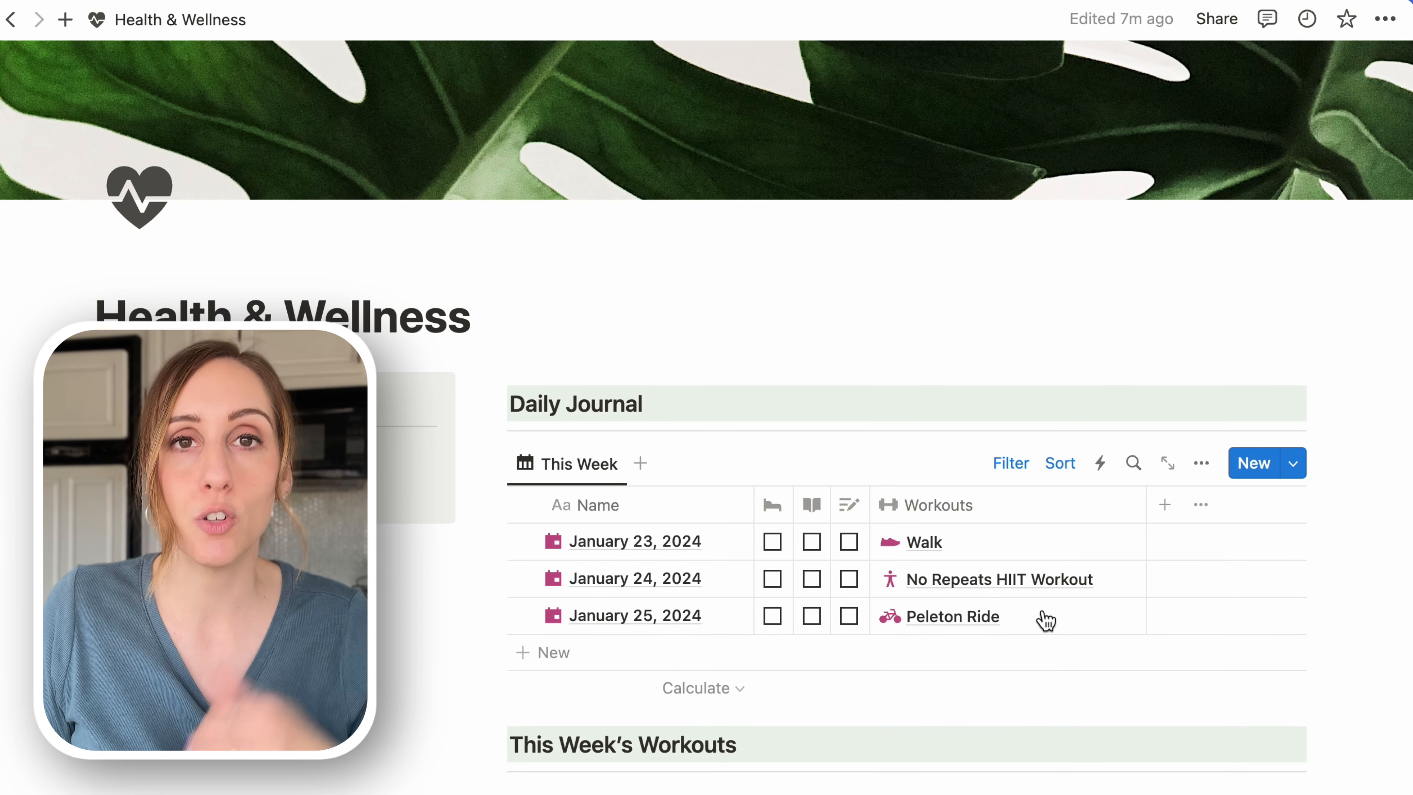
click(723, 624)
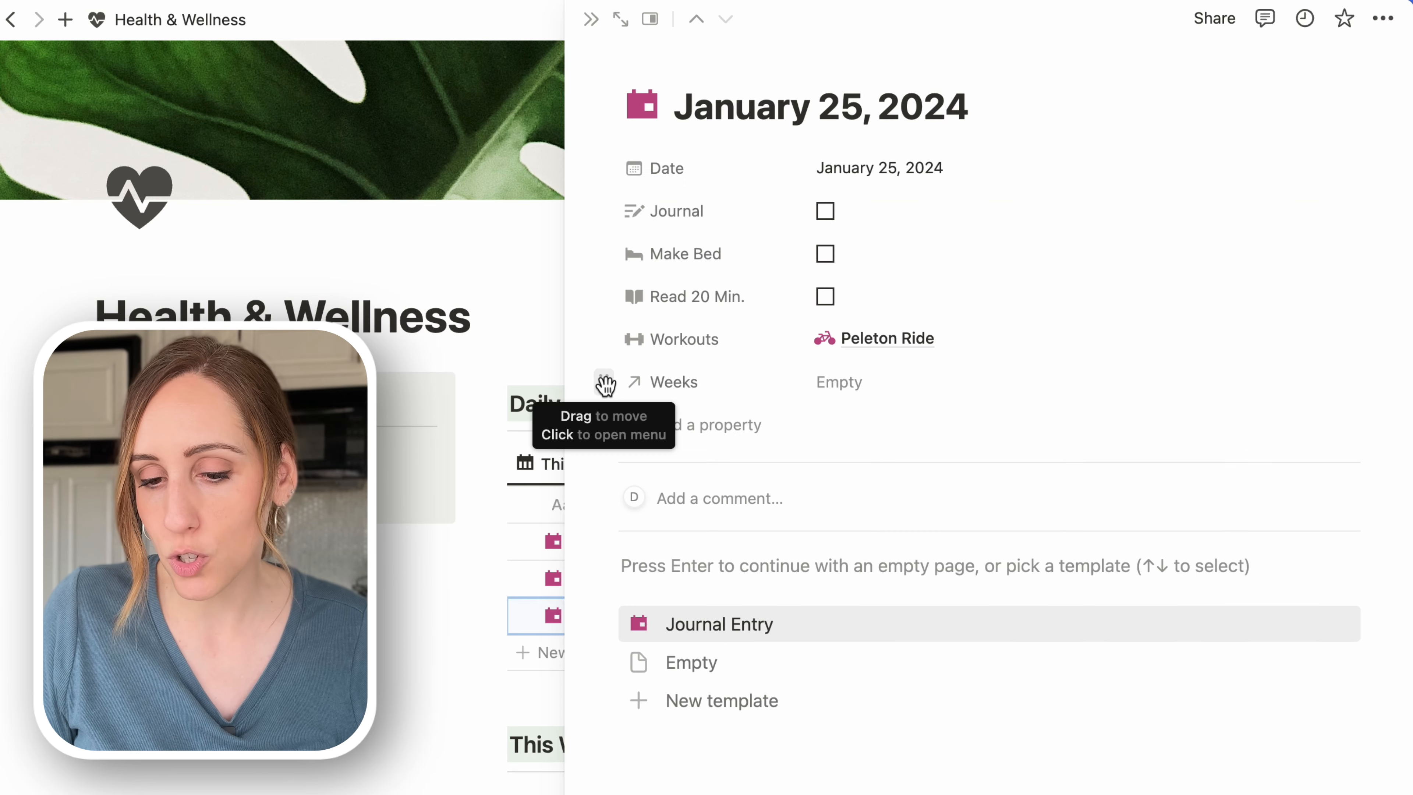
drag(605, 382, 615, 162)
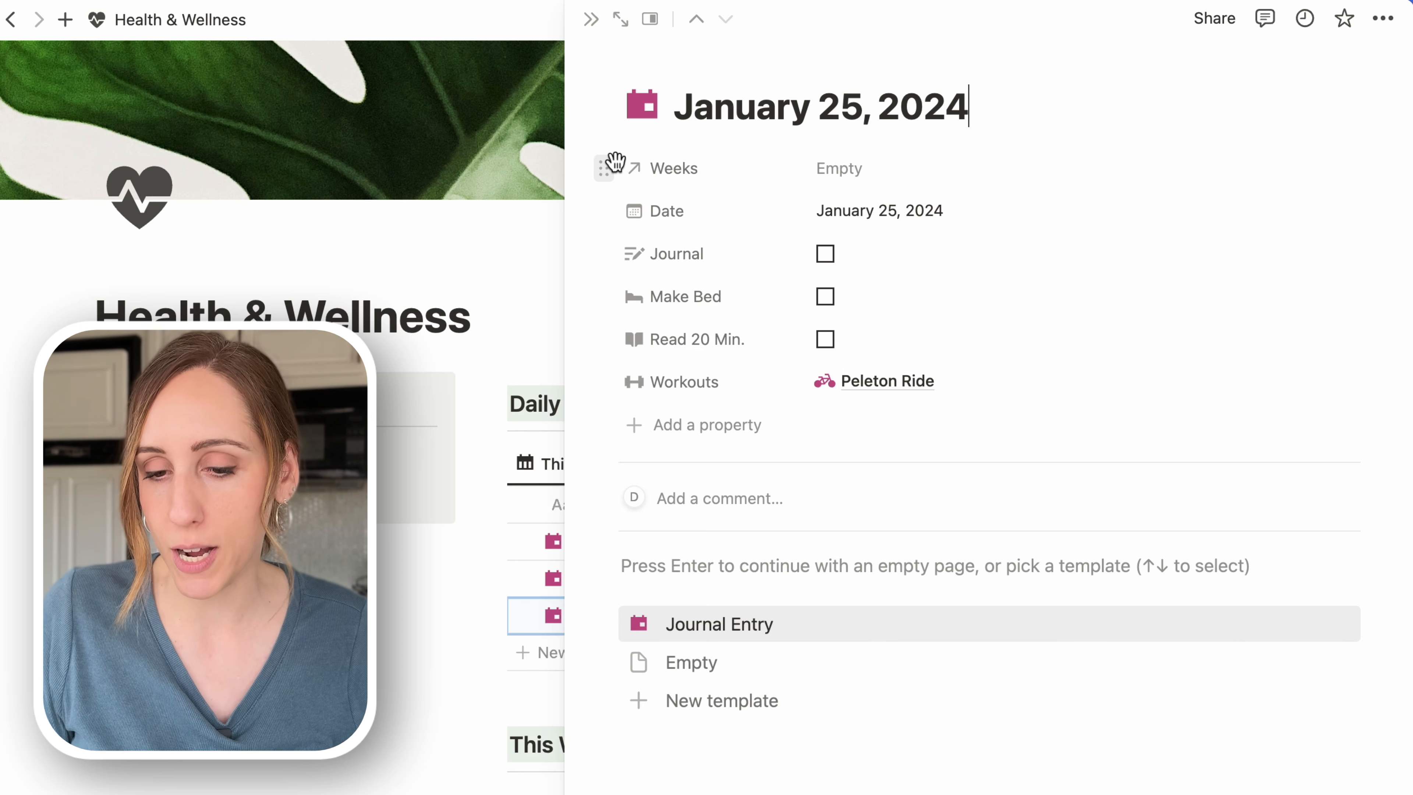
Step: Change the Weeks property's icon to the calendar icon
click(647, 177)
click(671, 257)
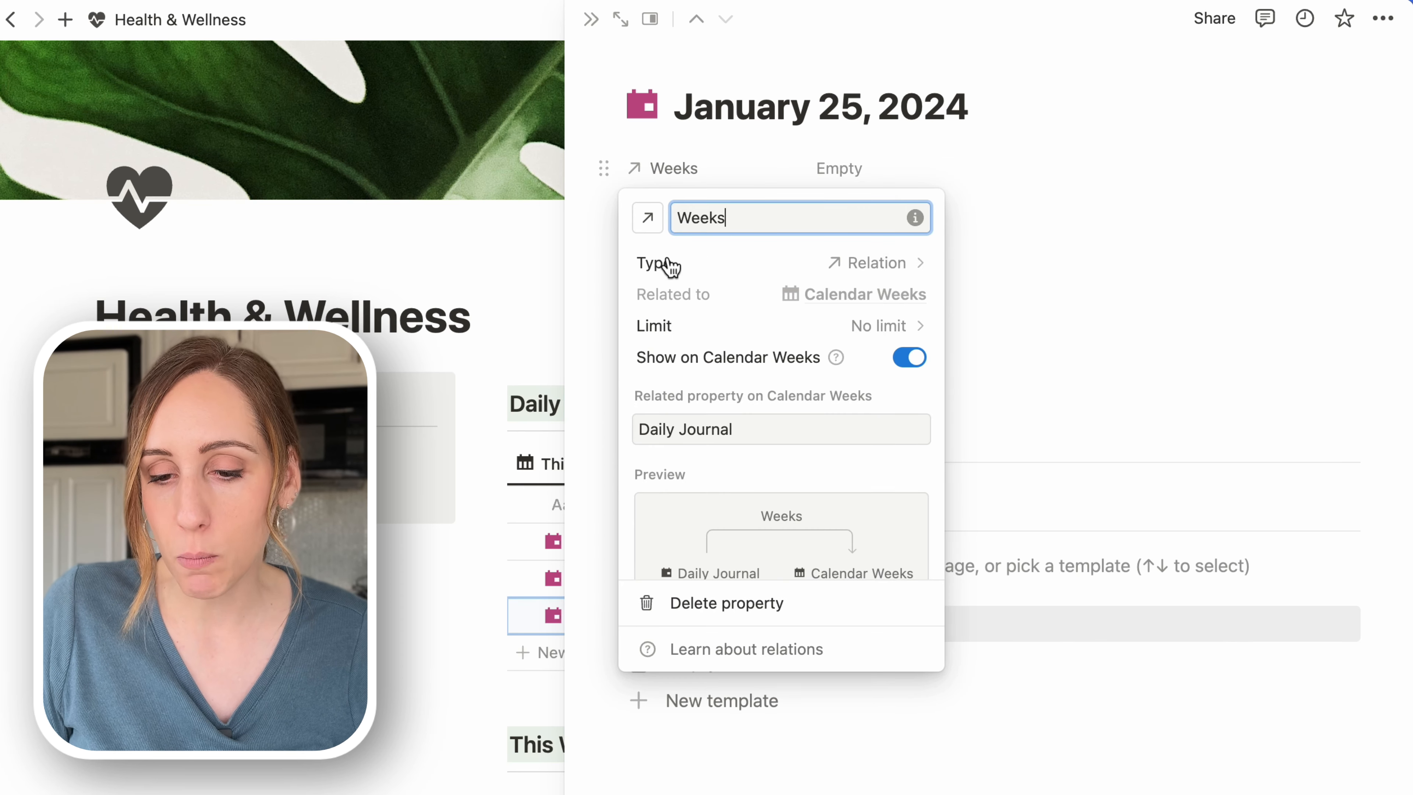
click(648, 217)
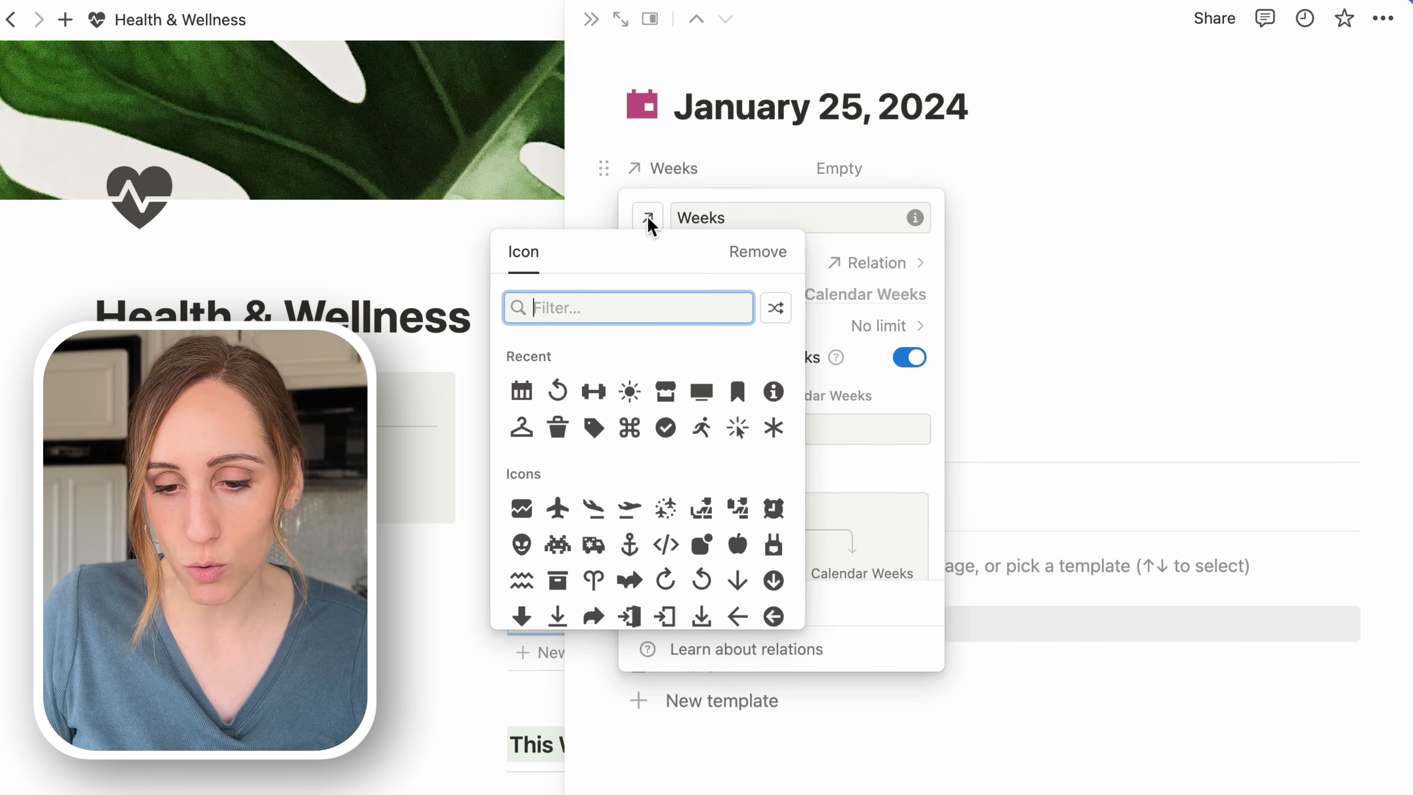
click(523, 394)
click(1015, 173)
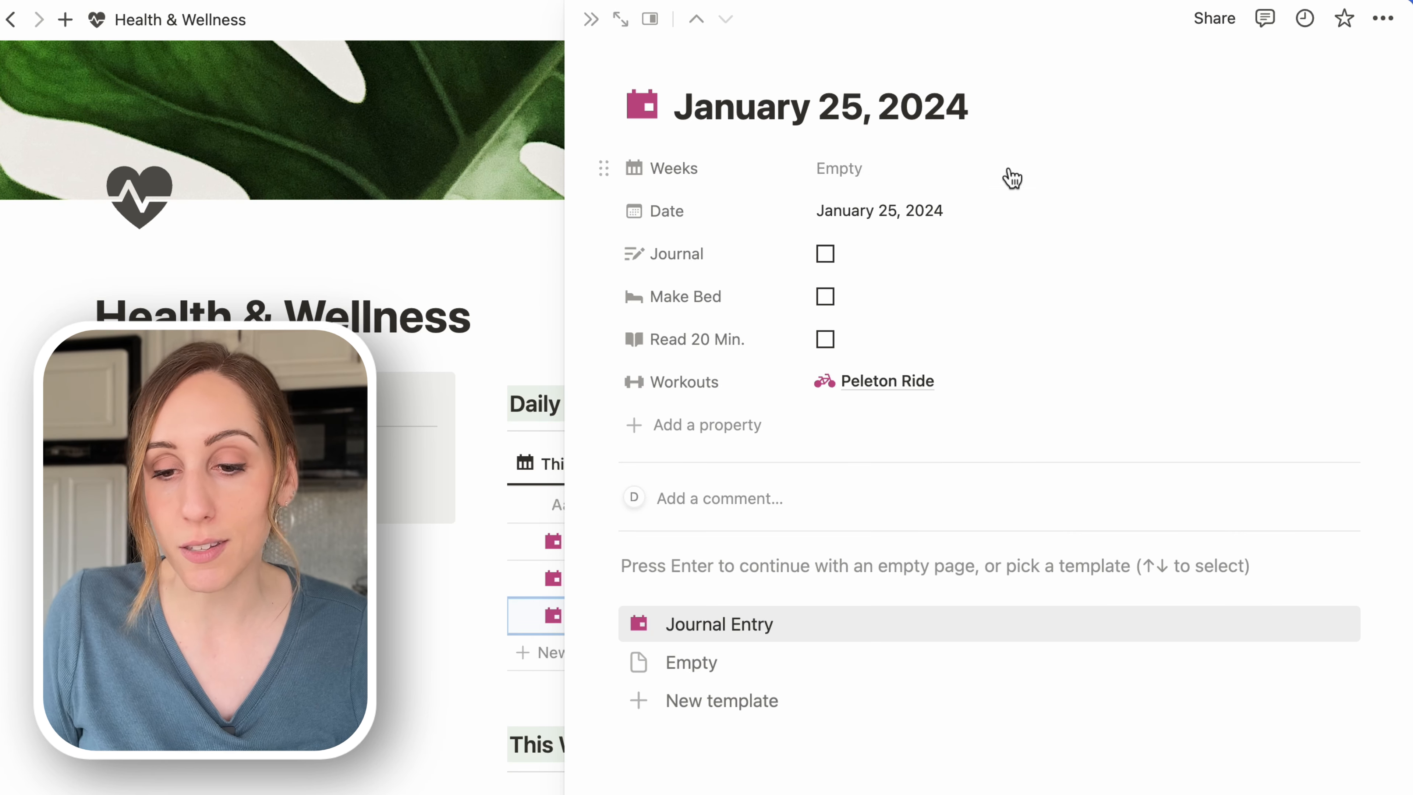
Step: Link the January 25, 2024 entry to the week January 21-27, 2024 and close the entry
click(934, 175)
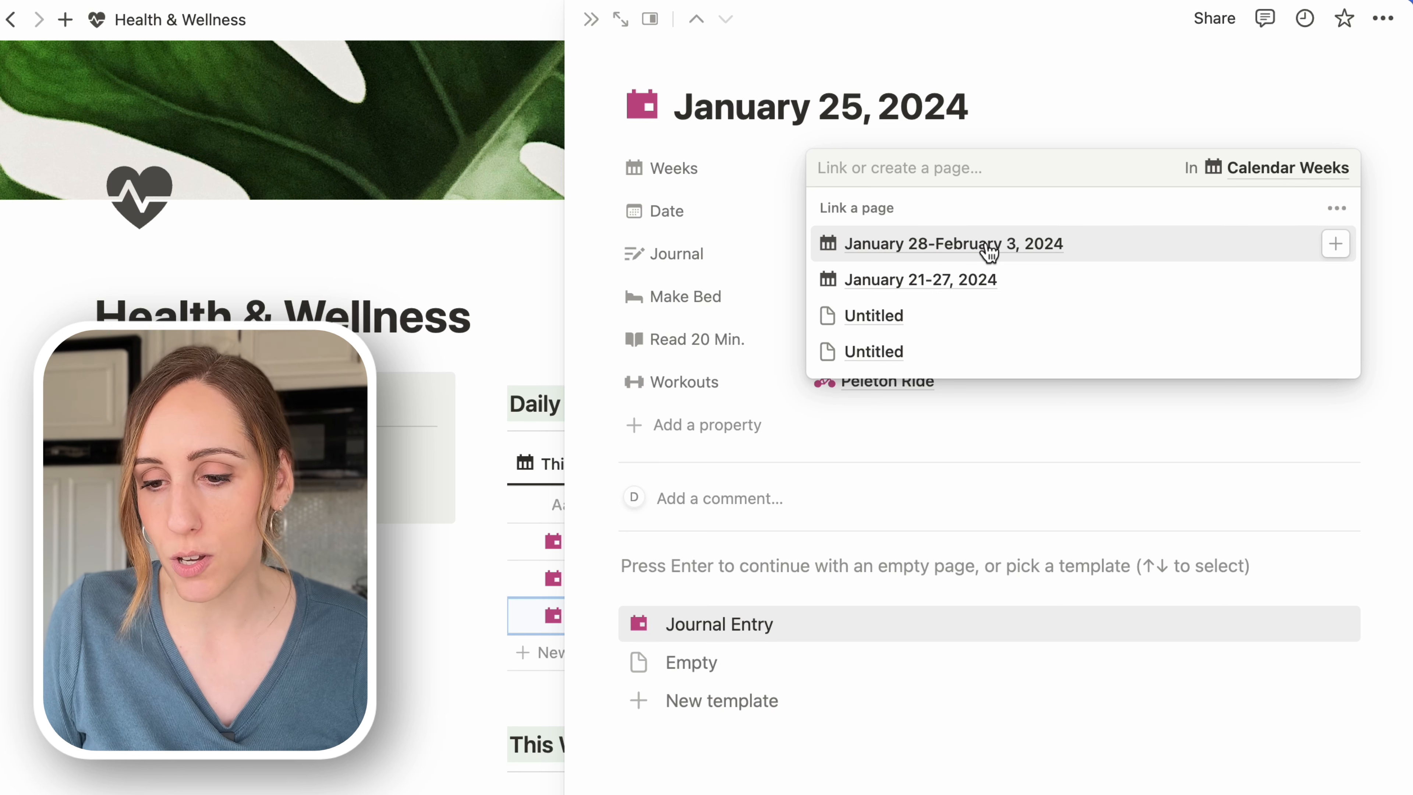
click(937, 279)
click(1082, 89)
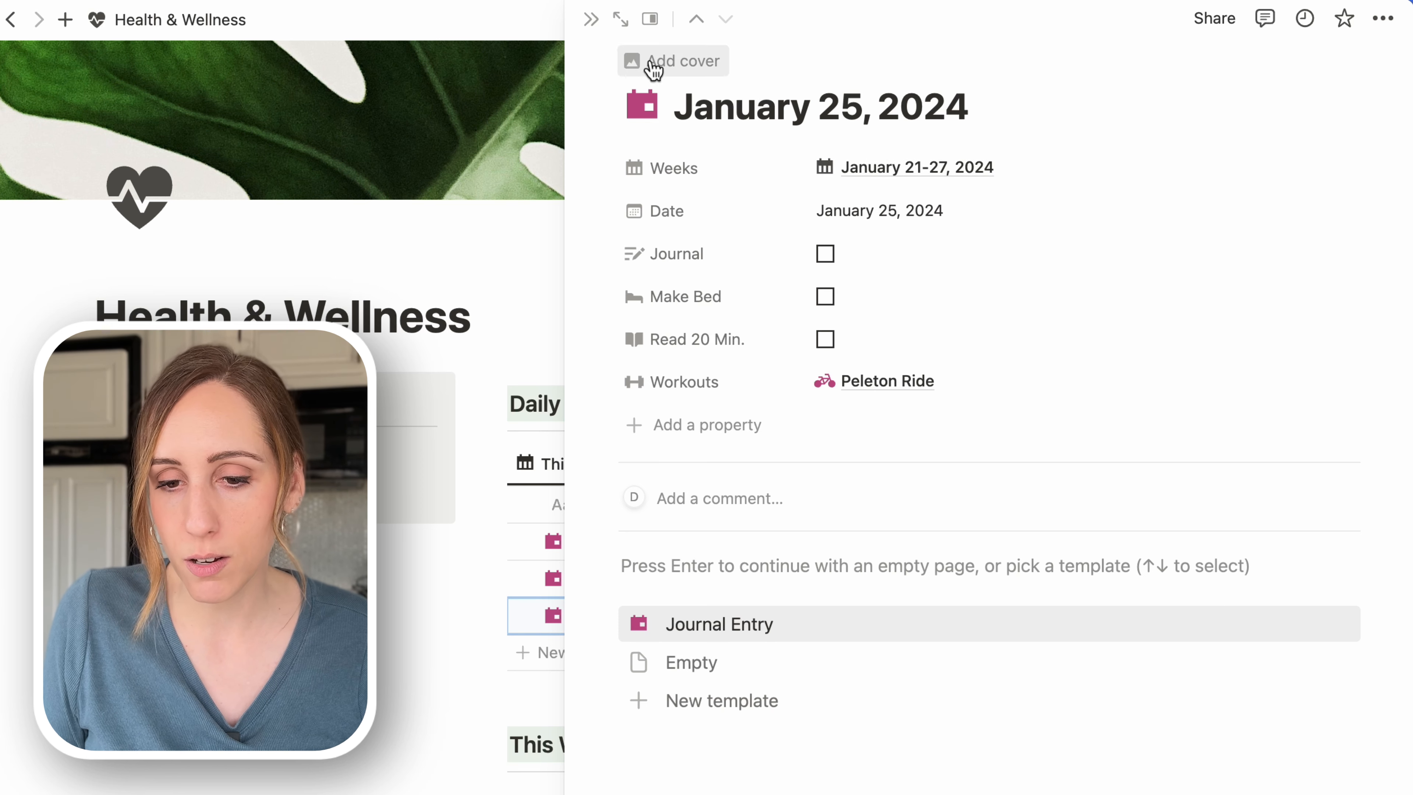
click(591, 21)
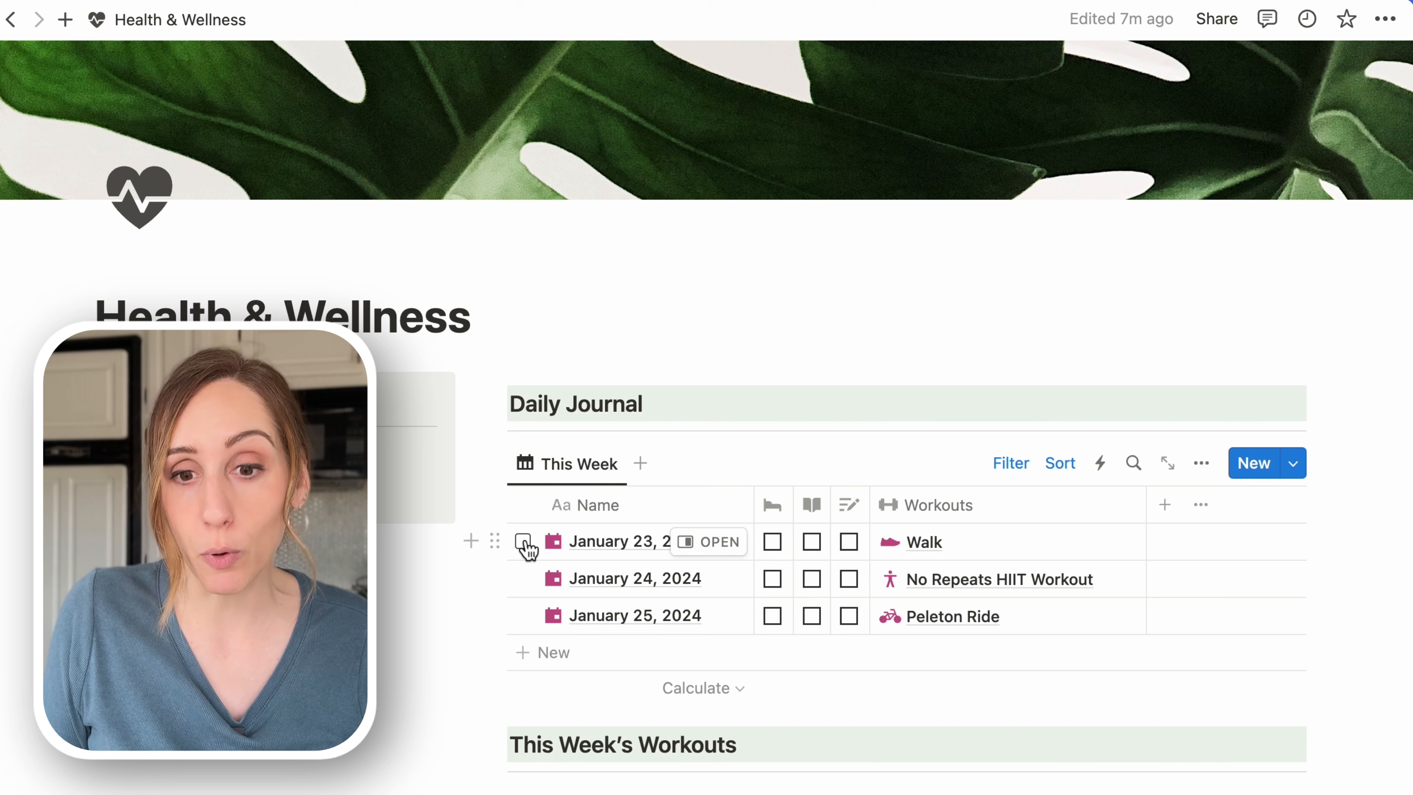
Step: Link the January 23 and January 24 entries together to the week January 21-27, 2024, and check the January 23 page
click(523, 541)
click(523, 579)
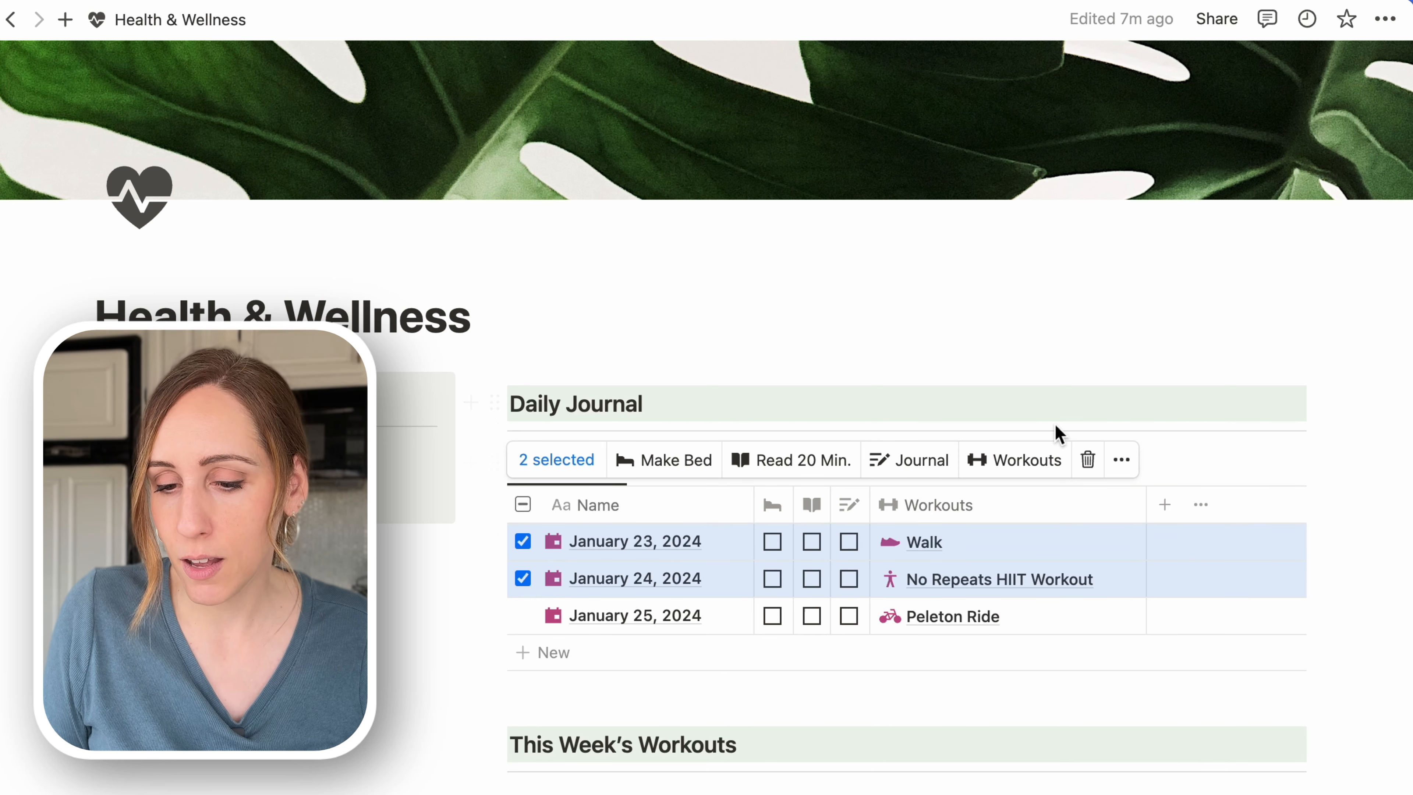
click(1117, 470)
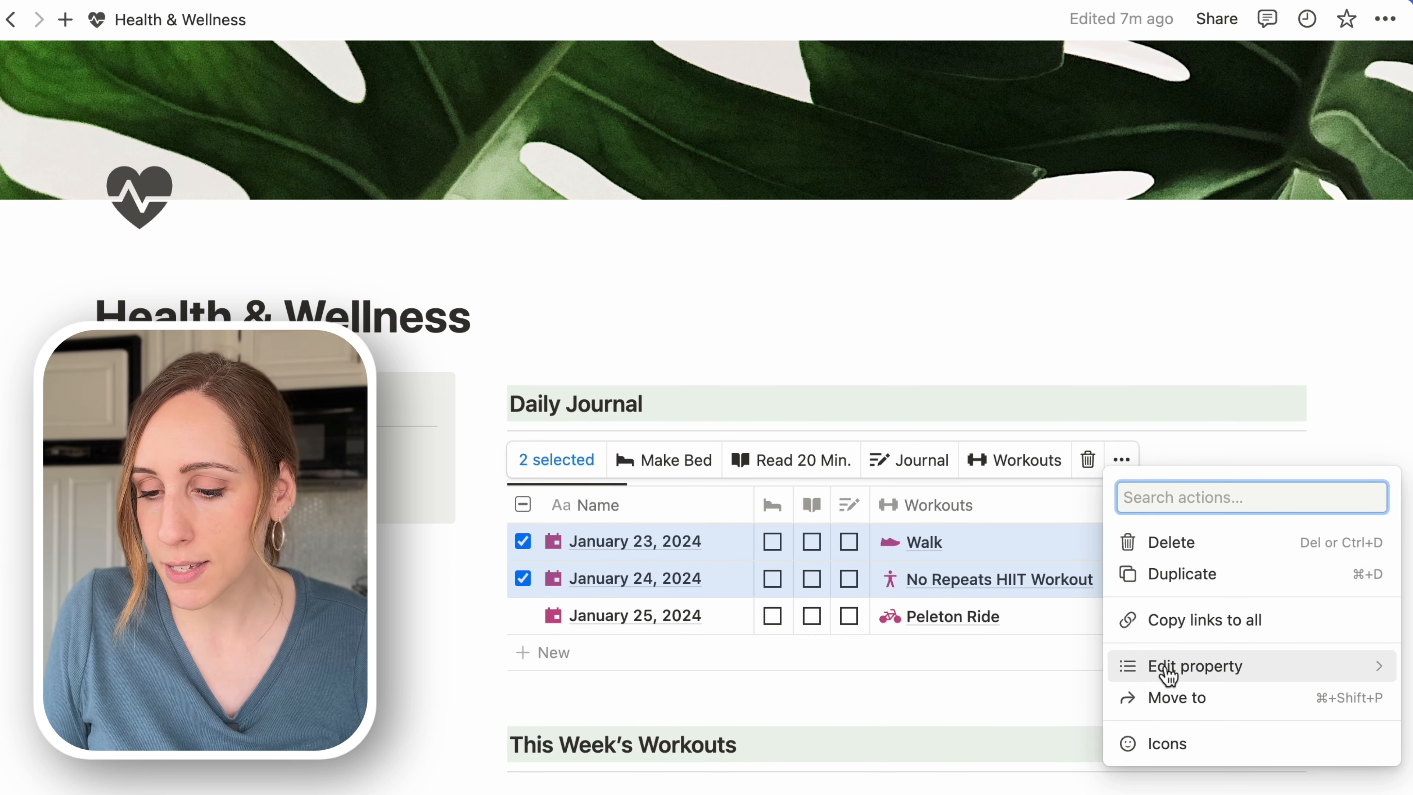
mouse_move(1164, 670)
click(979, 604)
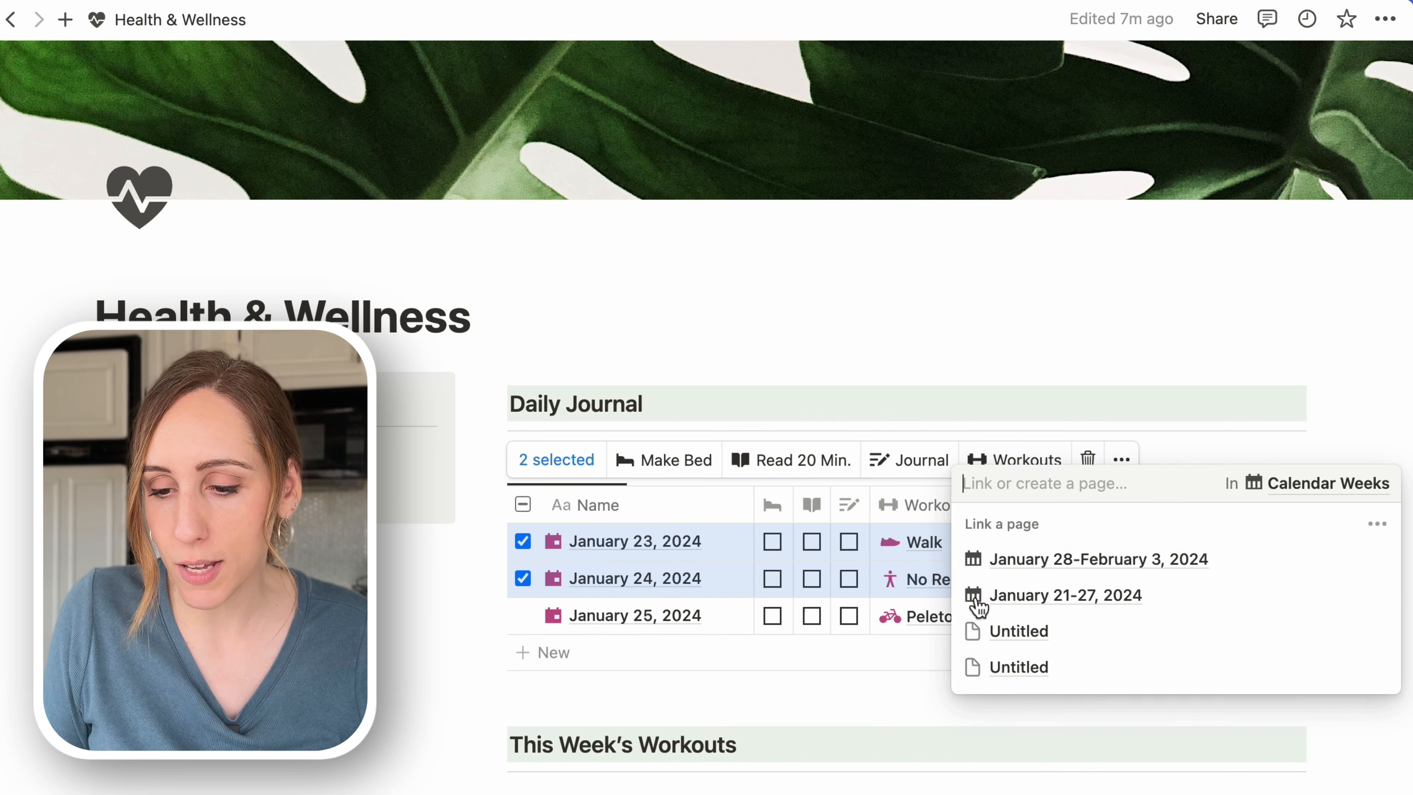
click(1079, 582)
click(1357, 322)
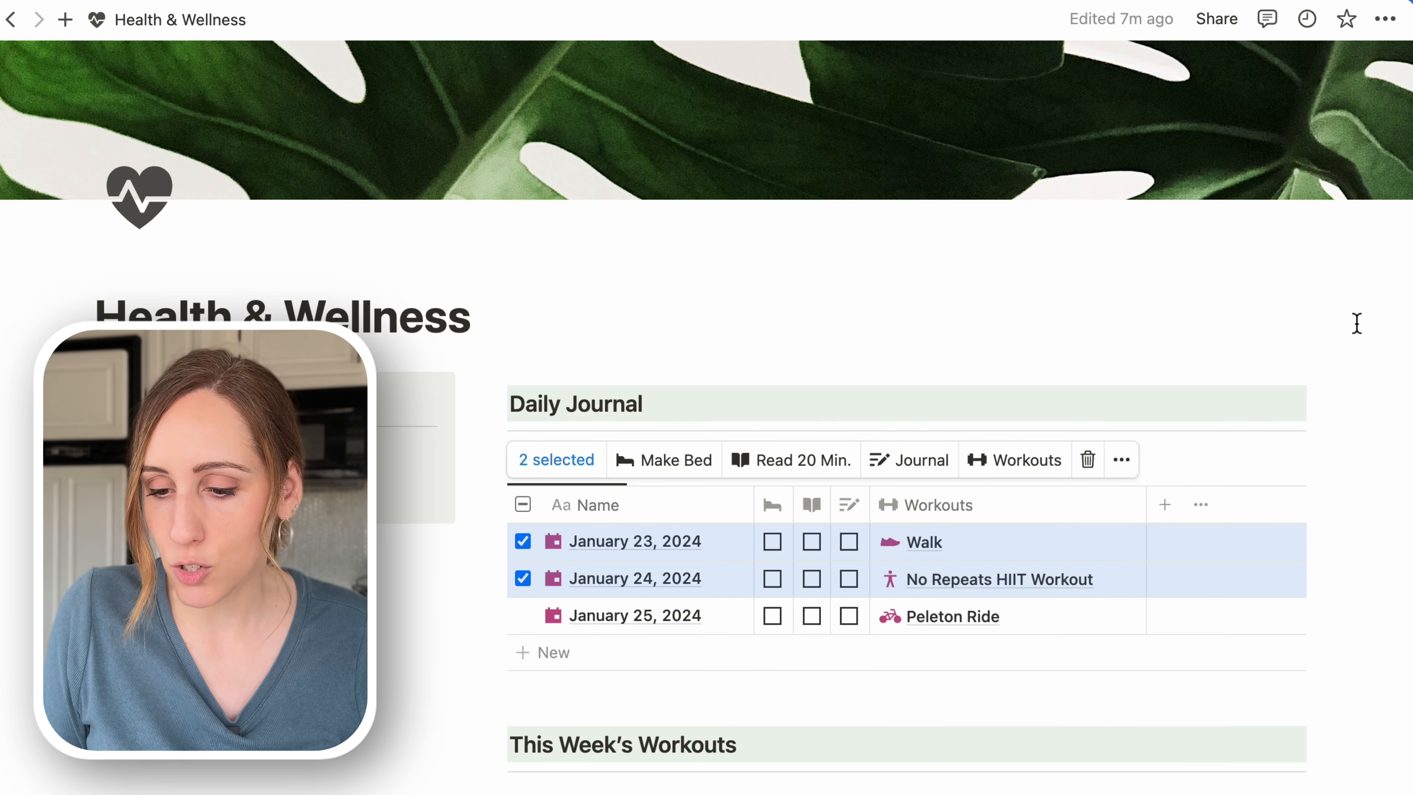
click(1246, 341)
click(735, 543)
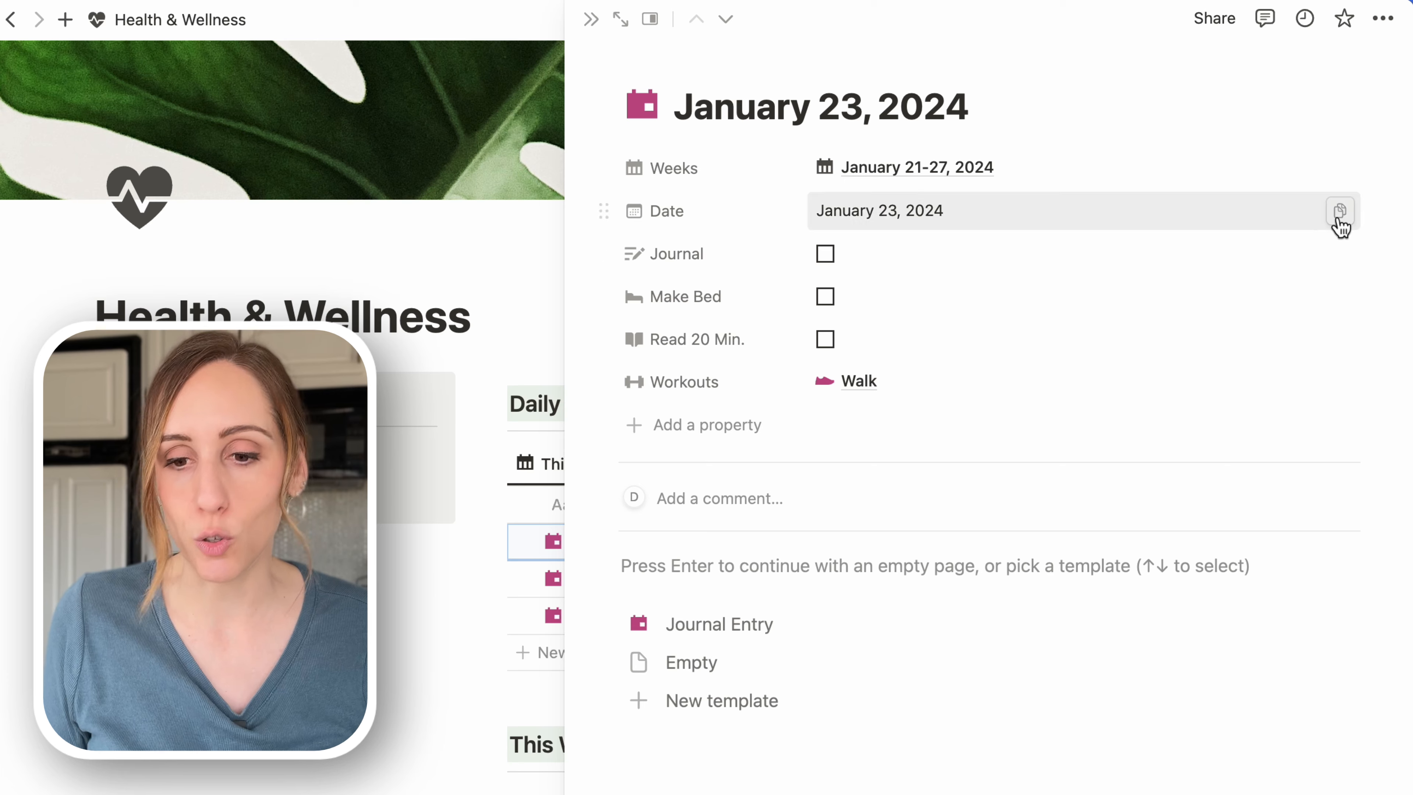
click(591, 21)
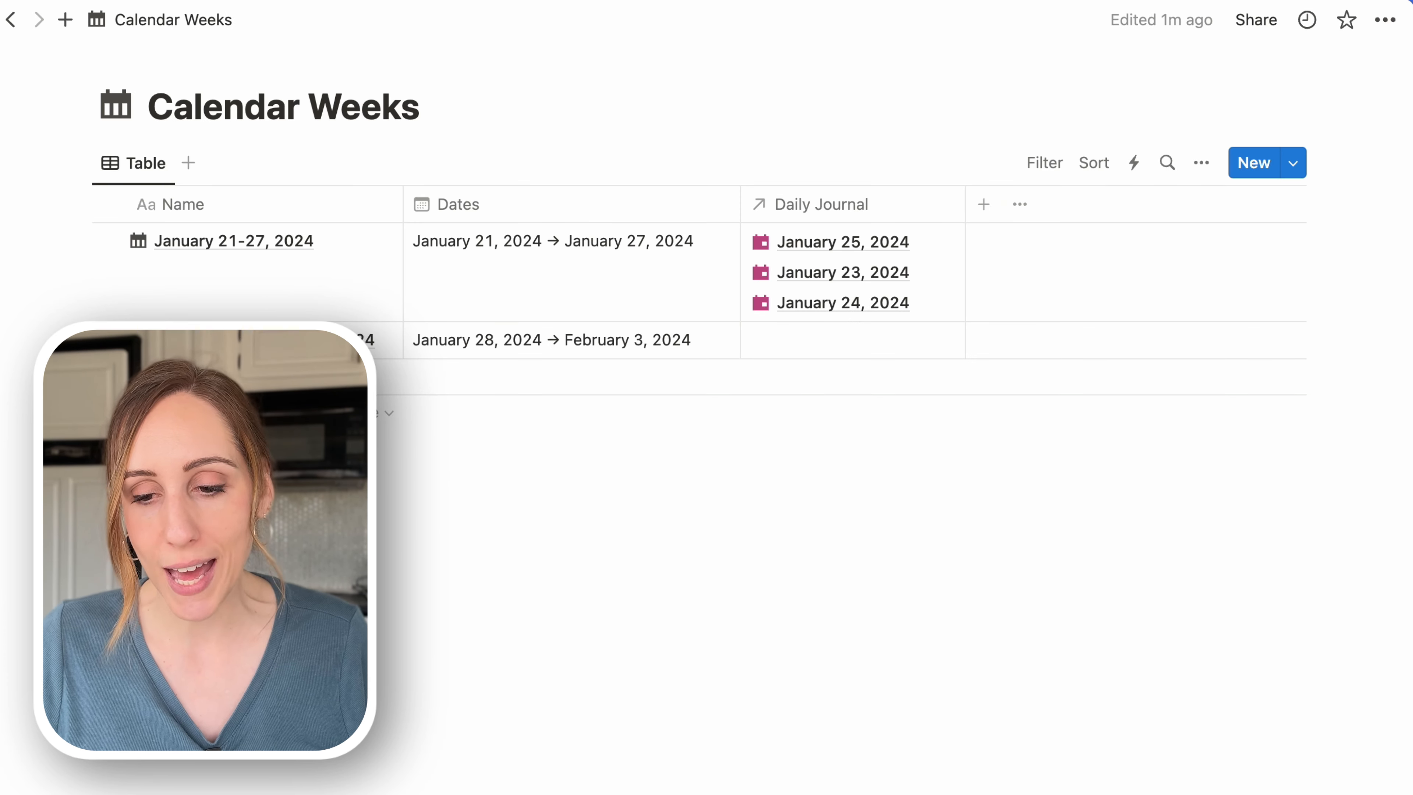
Step: Open the January 21-27, 2024 page in Calendar Weeks and show its Daily Journal relation as Minimal
click(367, 241)
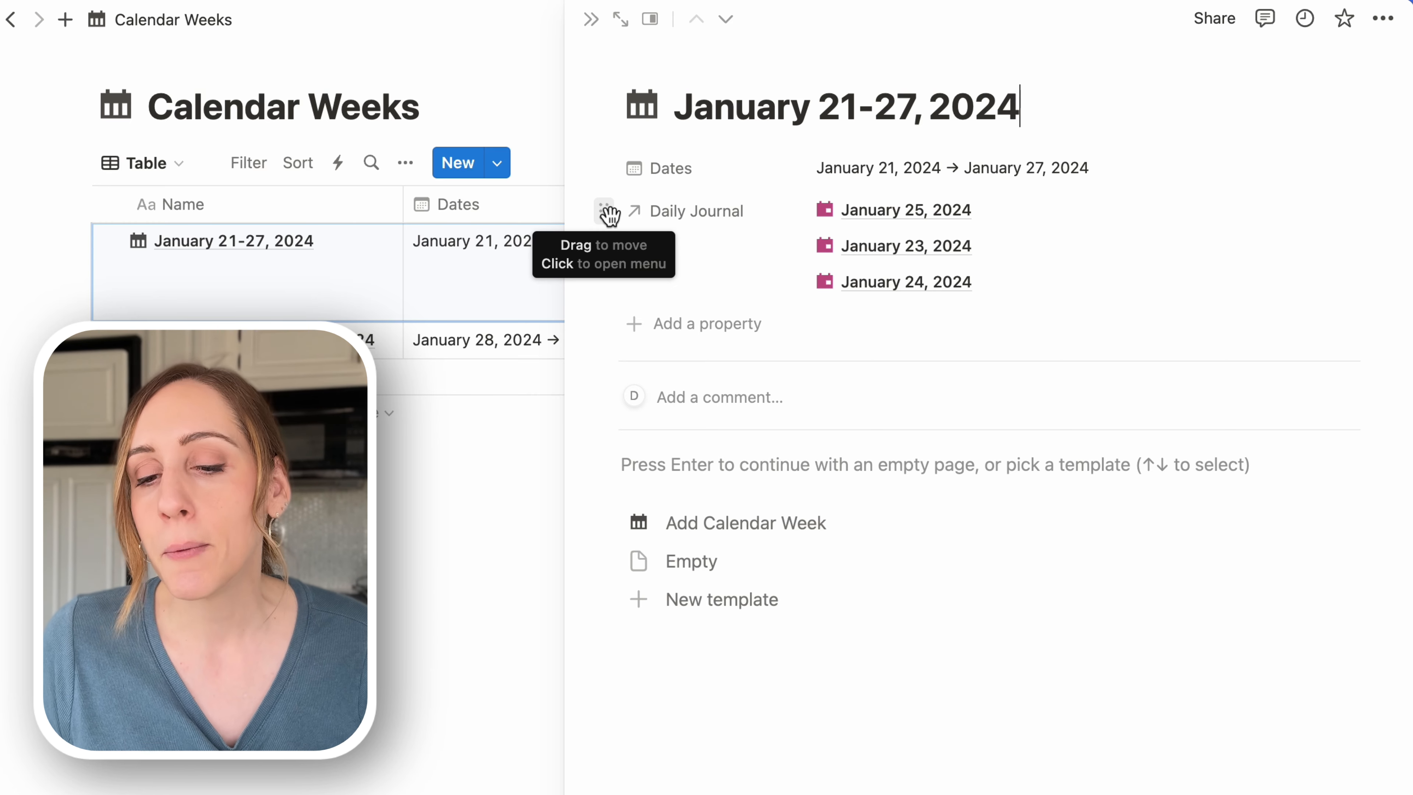
click(609, 214)
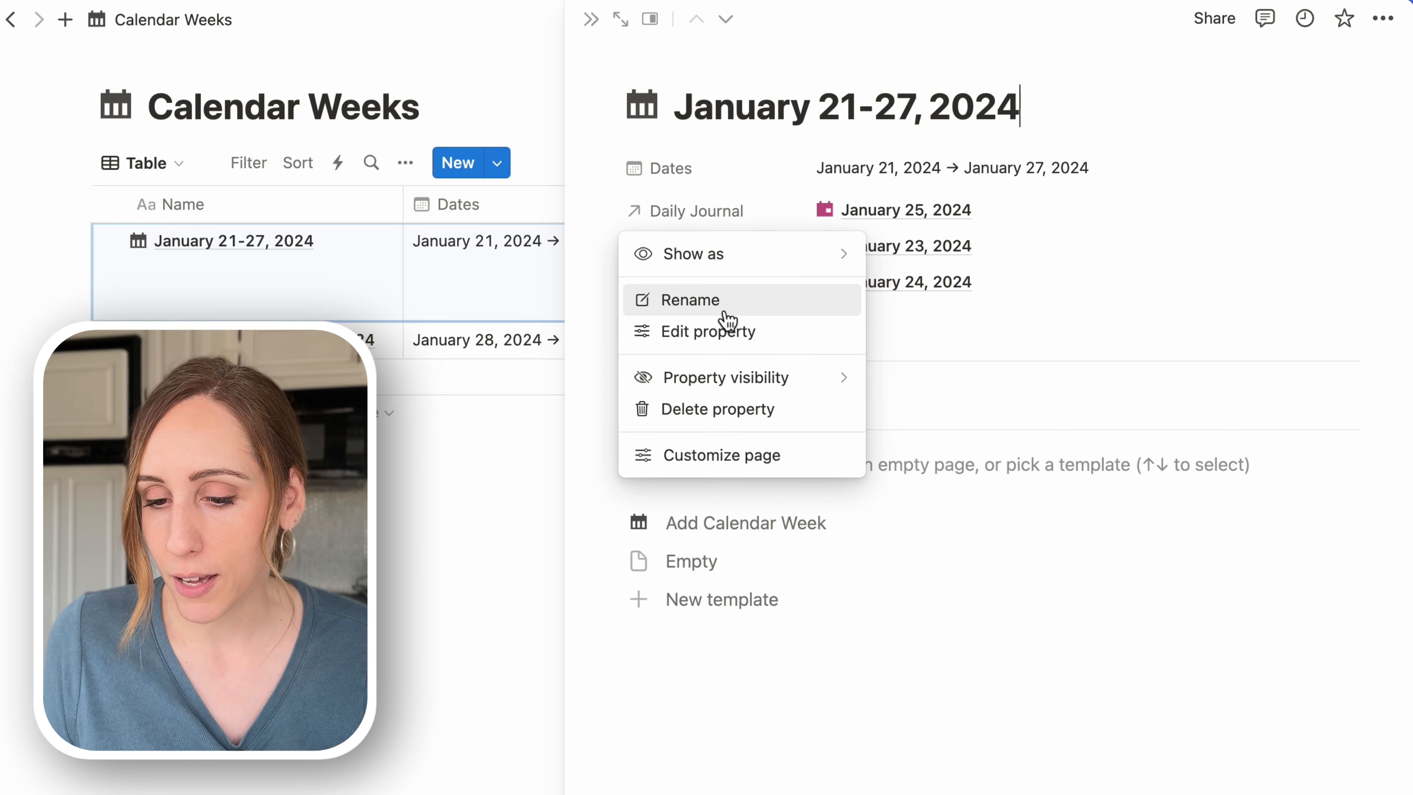
mouse_move(758, 390)
mouse_move(758, 262)
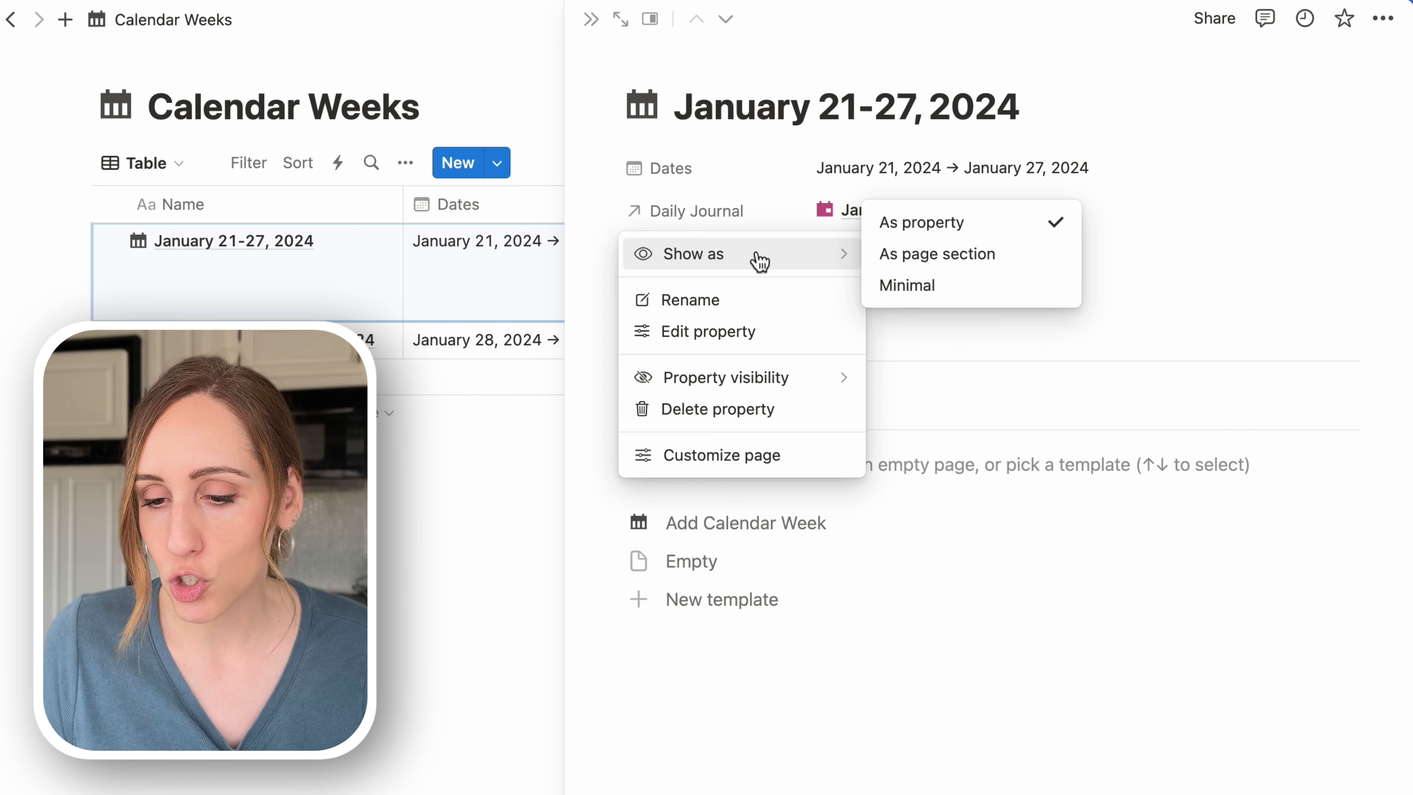
click(917, 292)
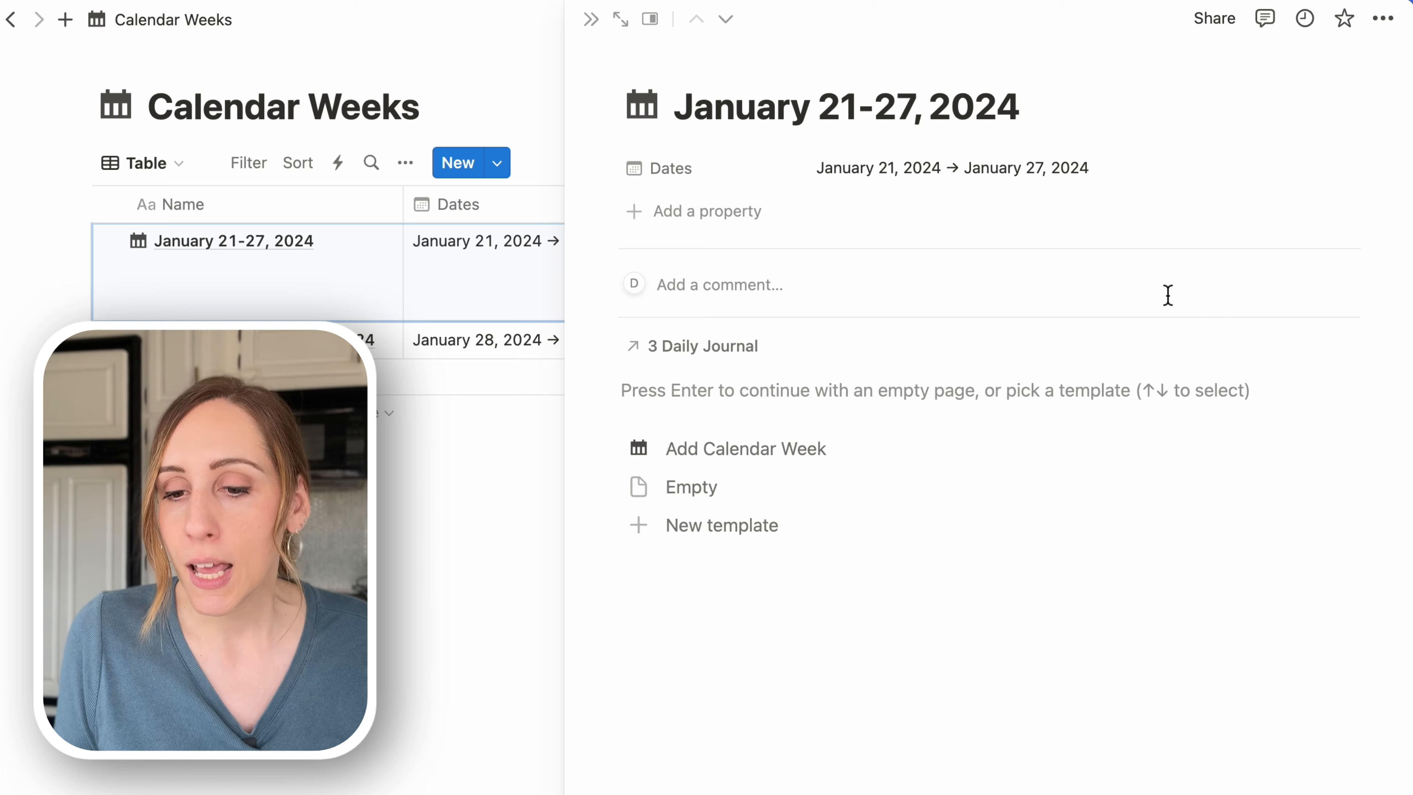
Step: Add a rollup property to the January 21-27, 2024 page and name it #Workouts
click(723, 222)
text(roll)
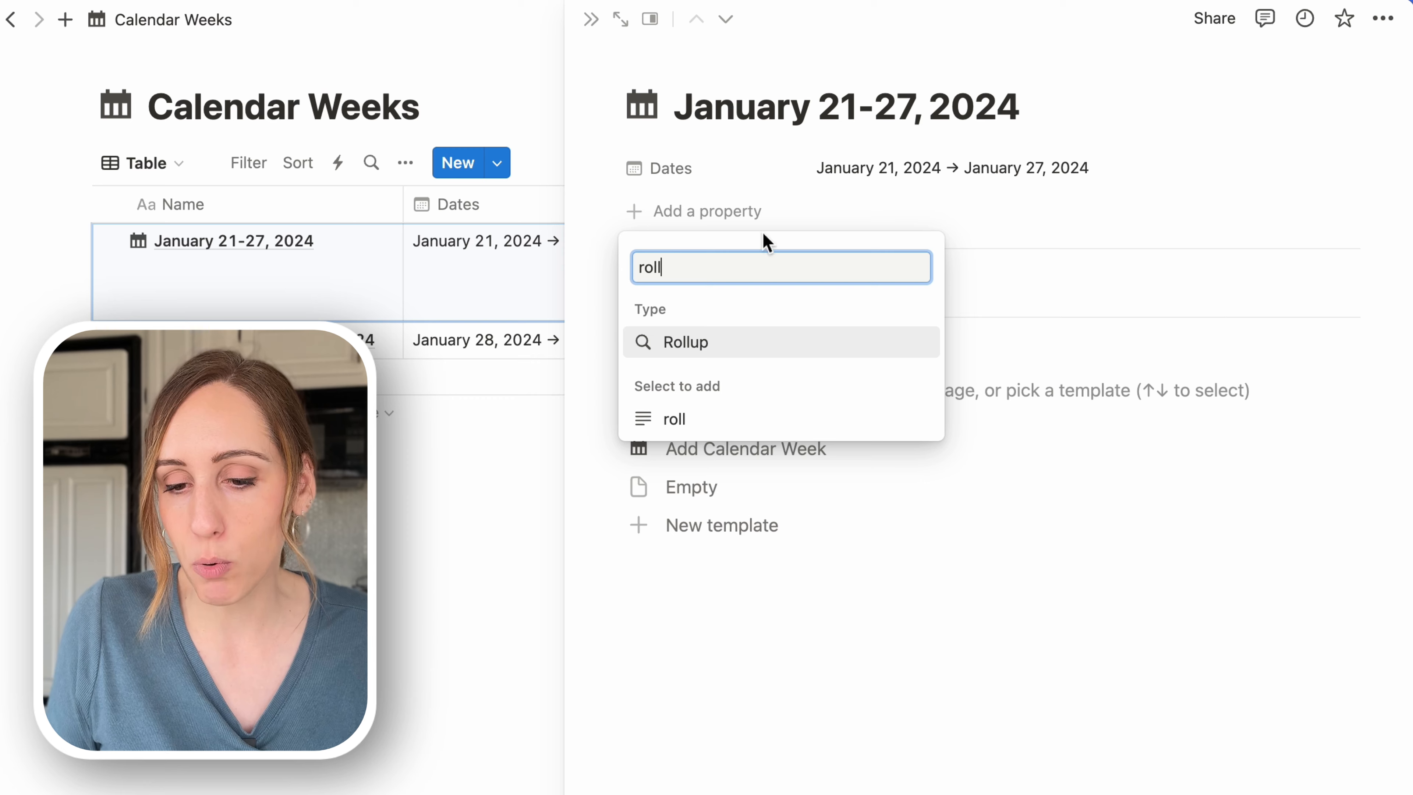
click(751, 349)
key(BackSpace)
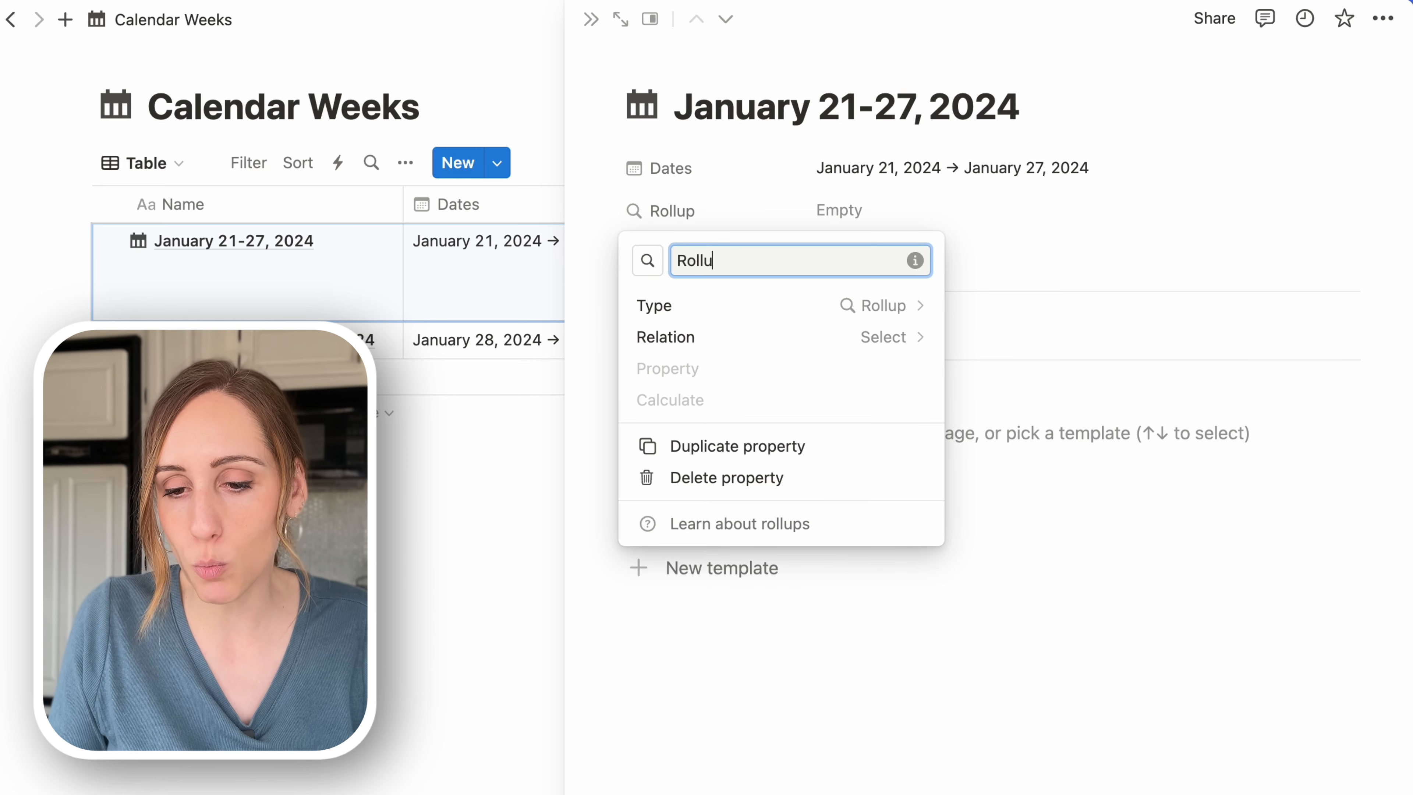
key(BackSpace)
key(BackSpace)
key(BackSpace)
key(BackSpace)
key(BackSpace)
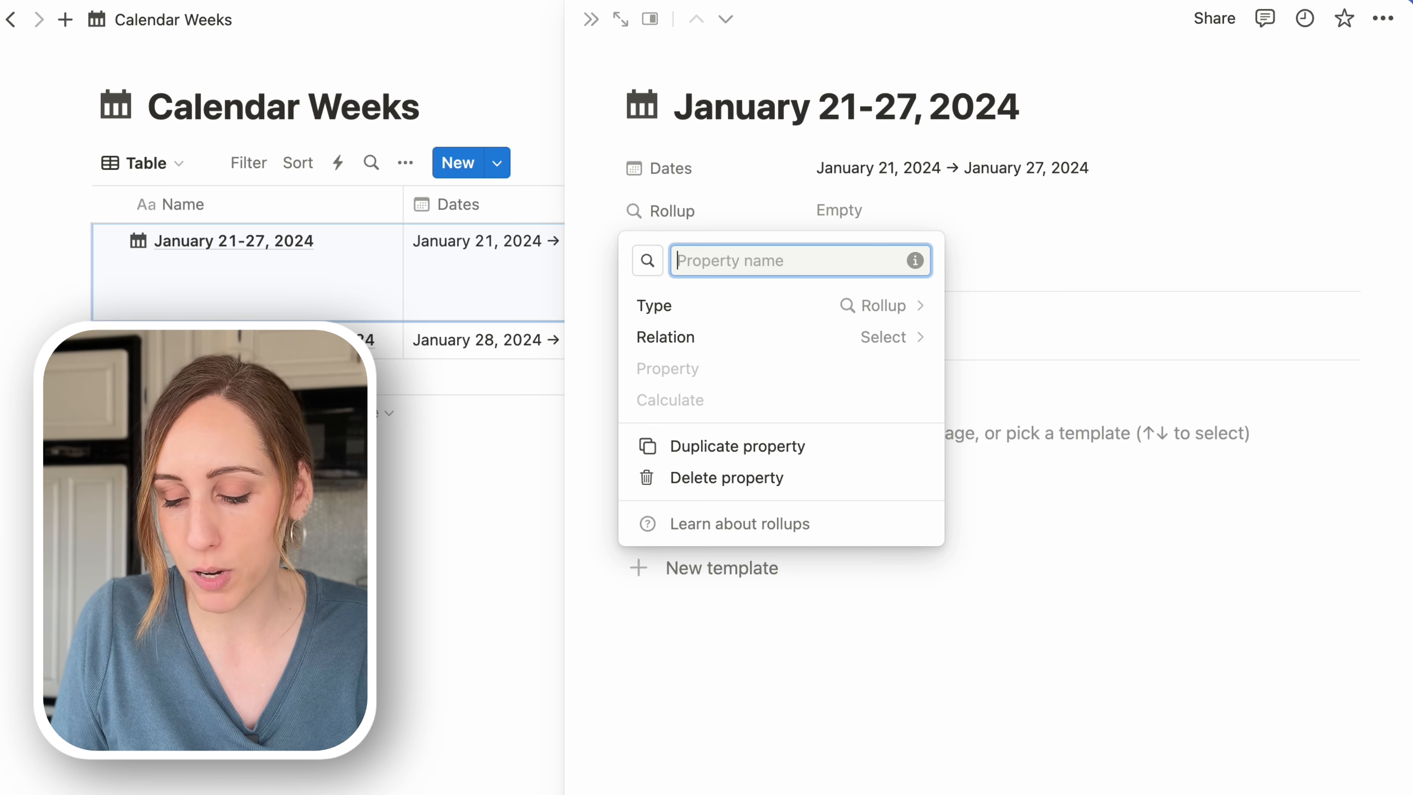
text(#)
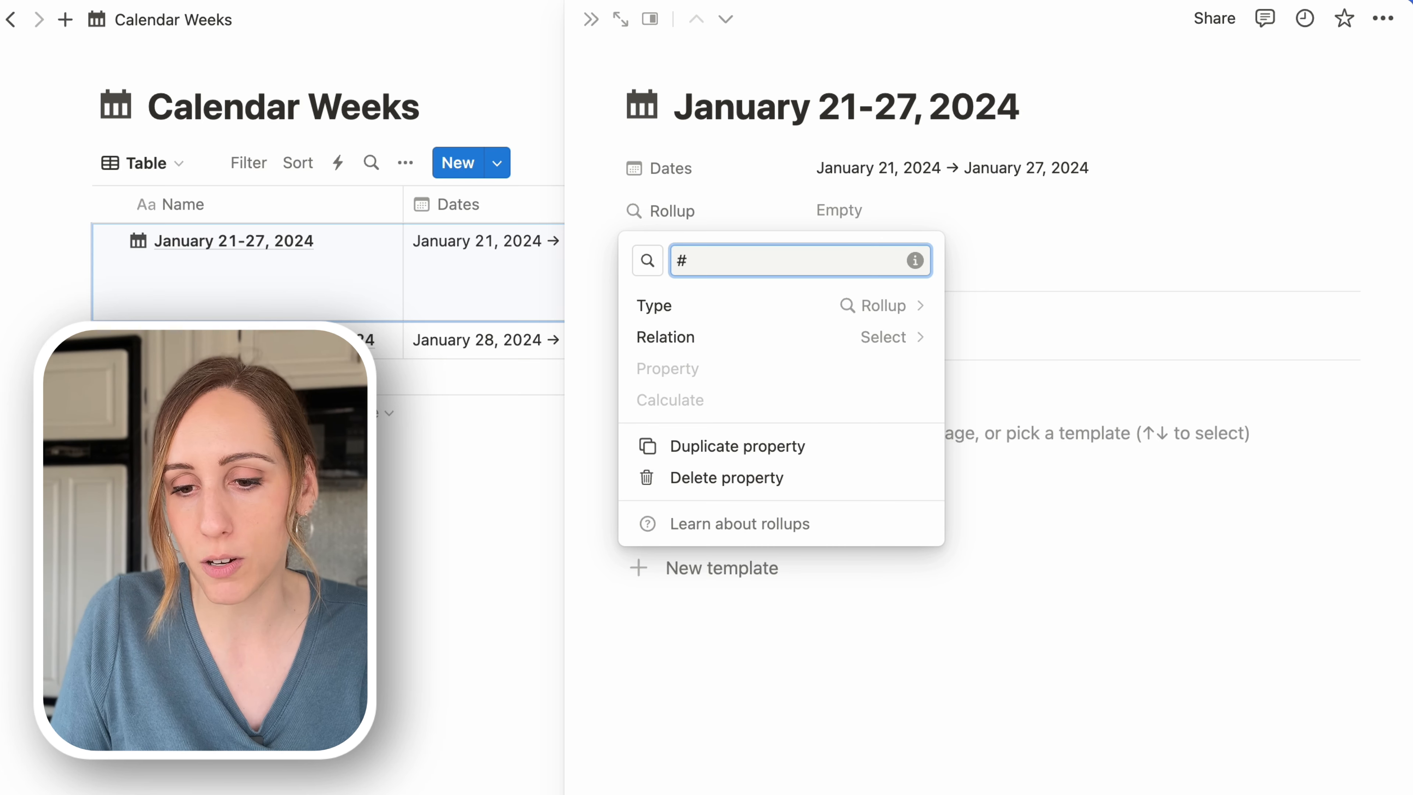
text(Workouts)
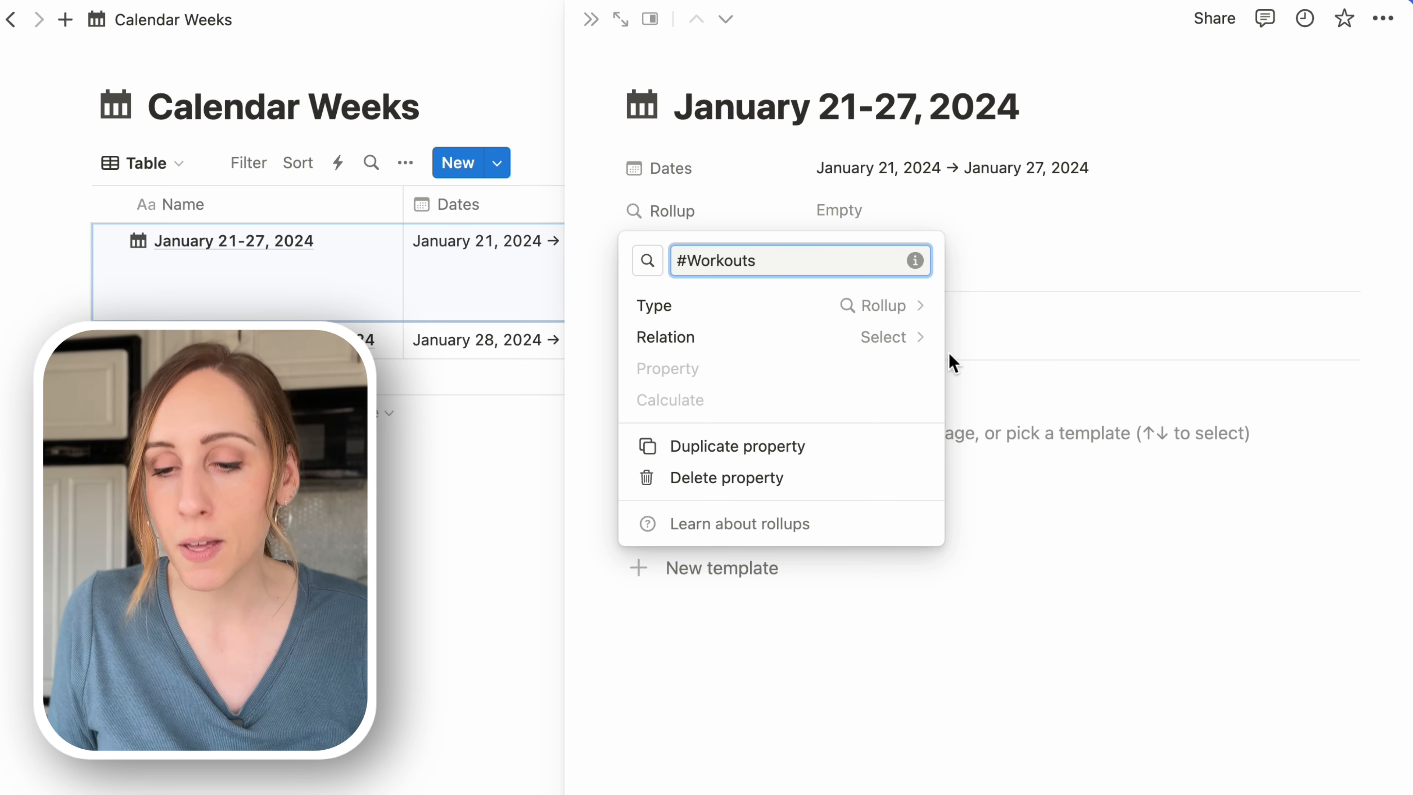
Step: Configure the #Workouts rollup with the Daily Journal relation, the Workouts property and the Count all calculation, and close the week's page
click(911, 337)
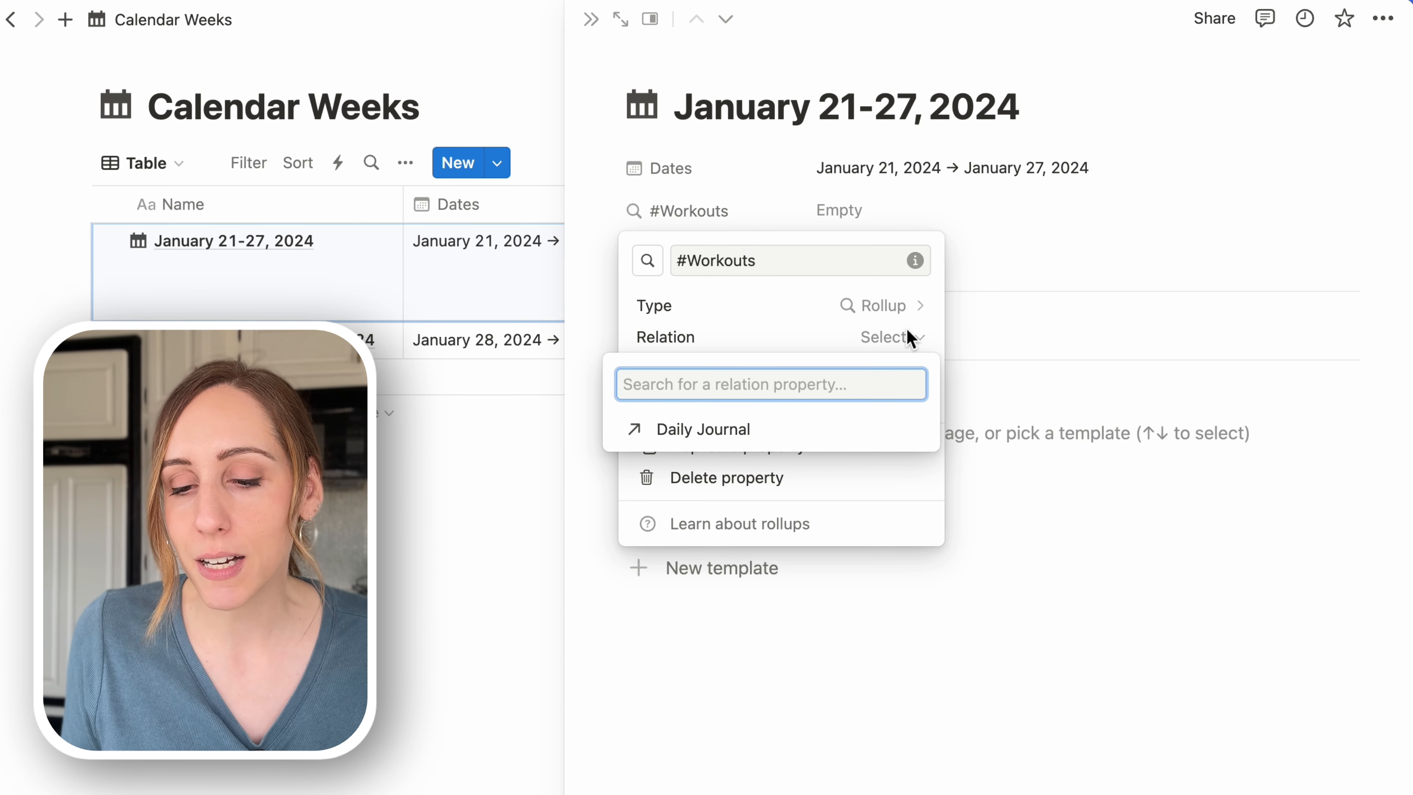
click(726, 431)
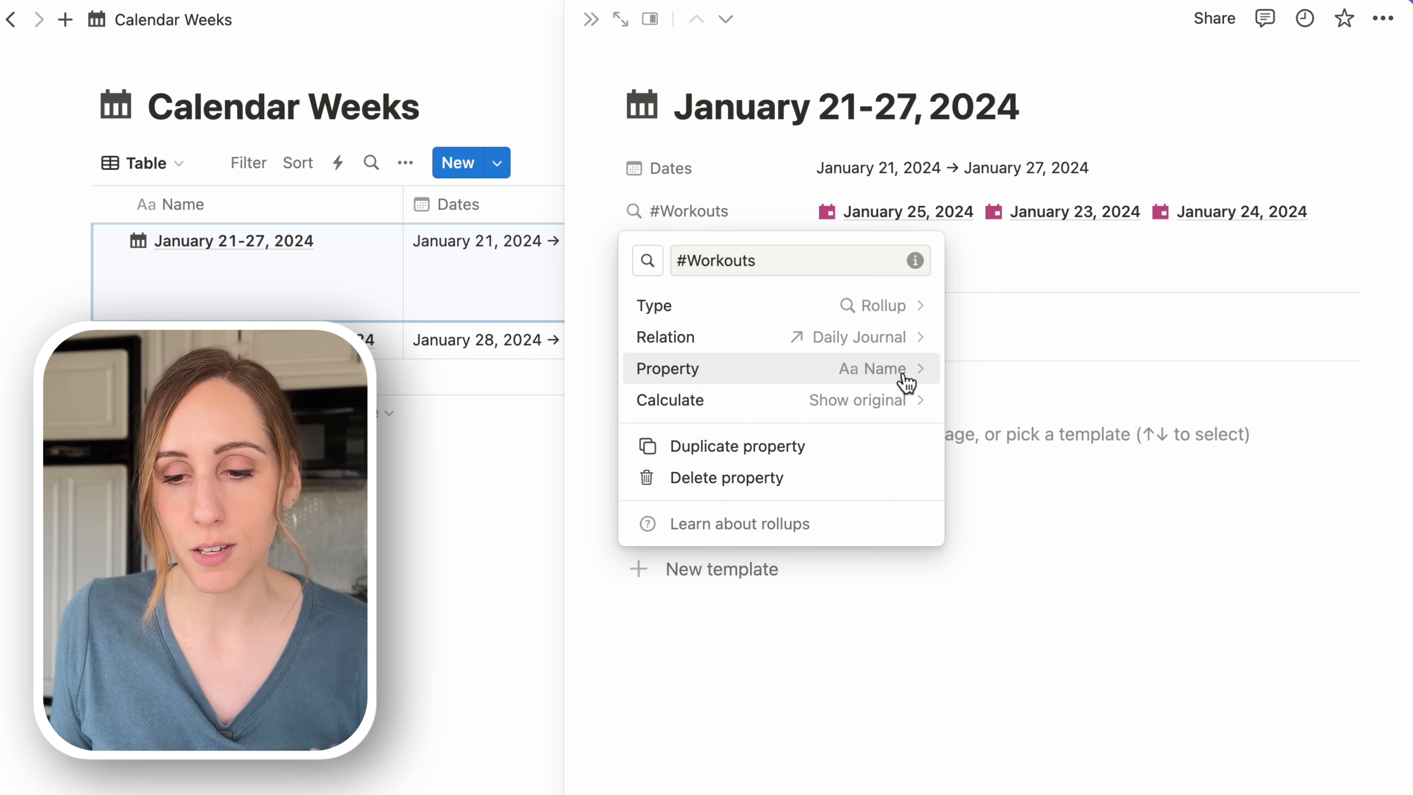
click(906, 382)
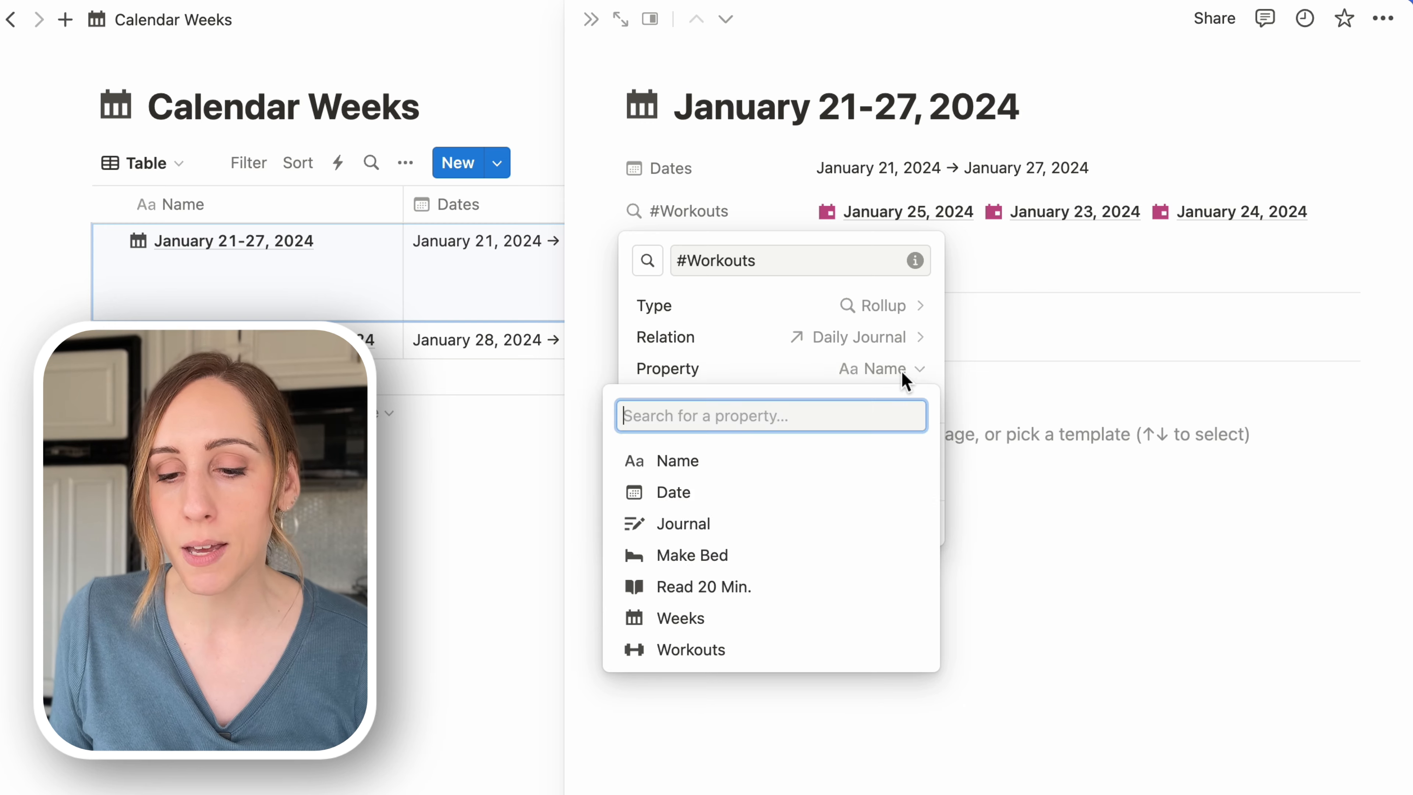
click(692, 649)
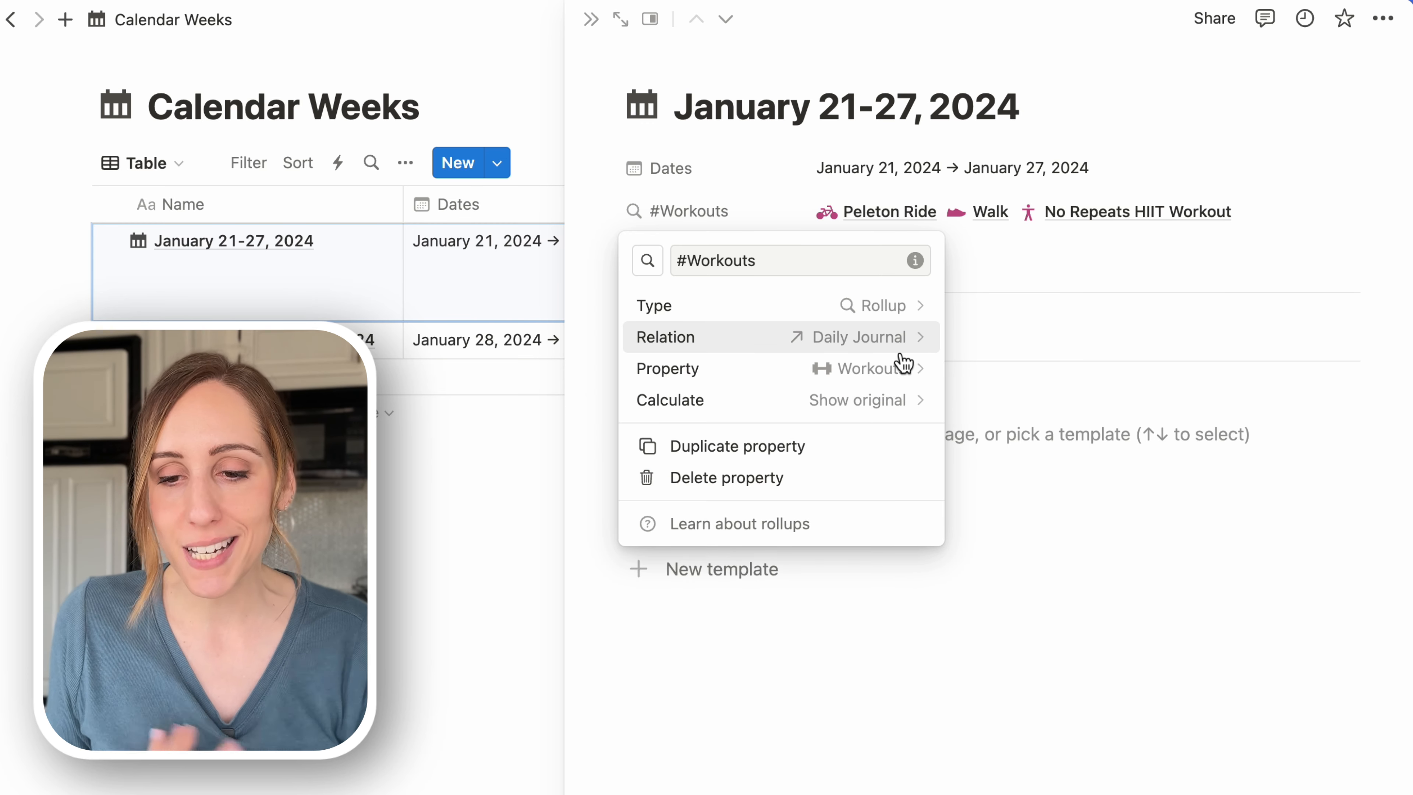
click(880, 412)
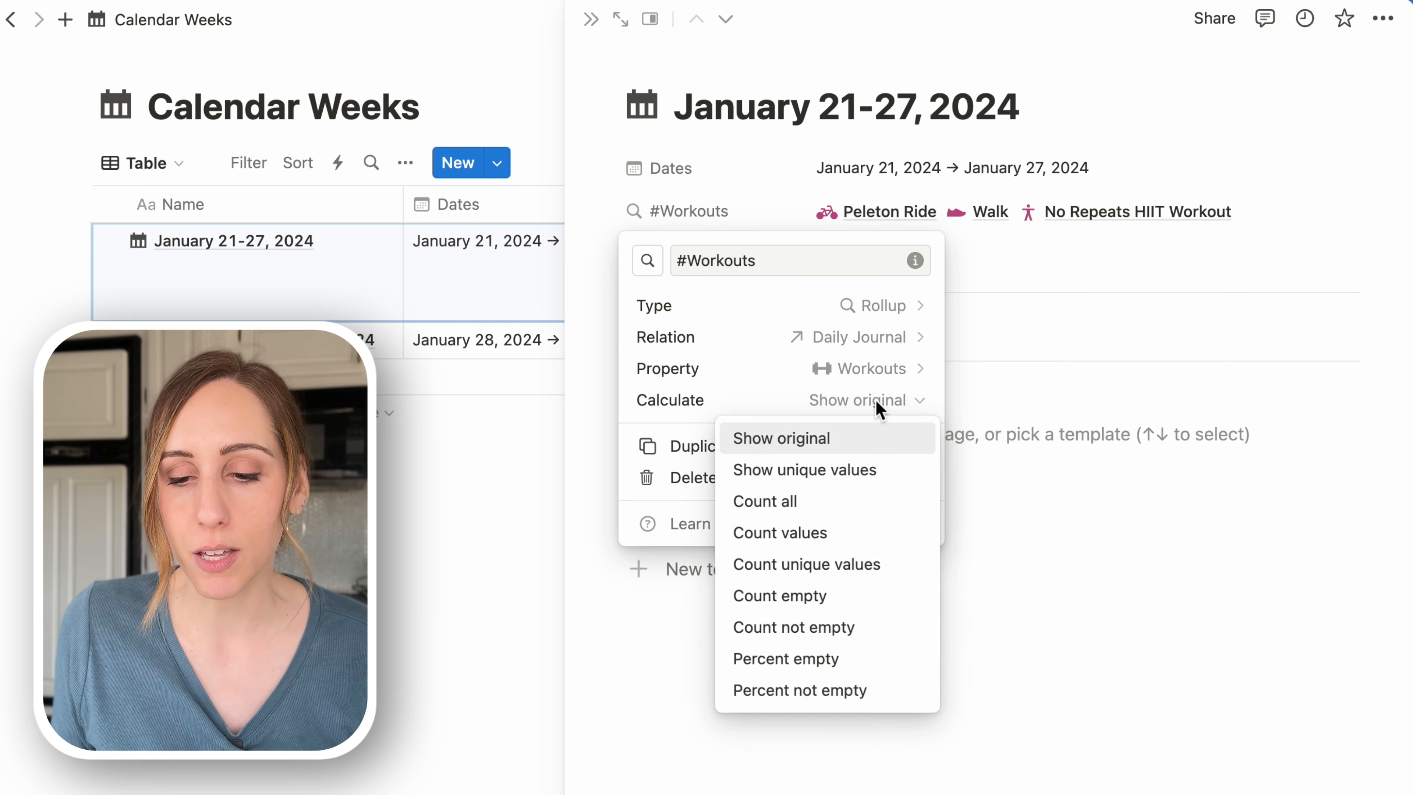
click(813, 501)
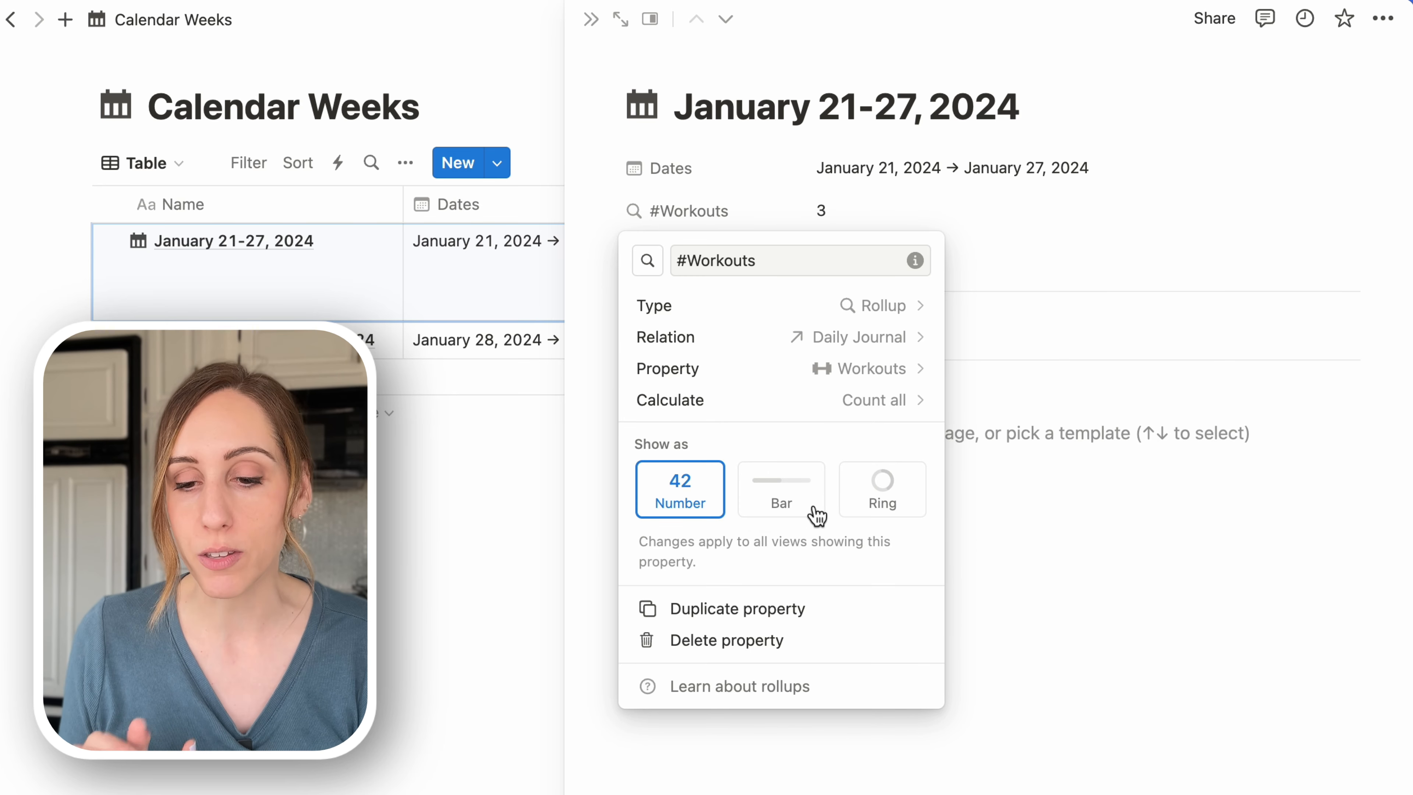
click(1286, 212)
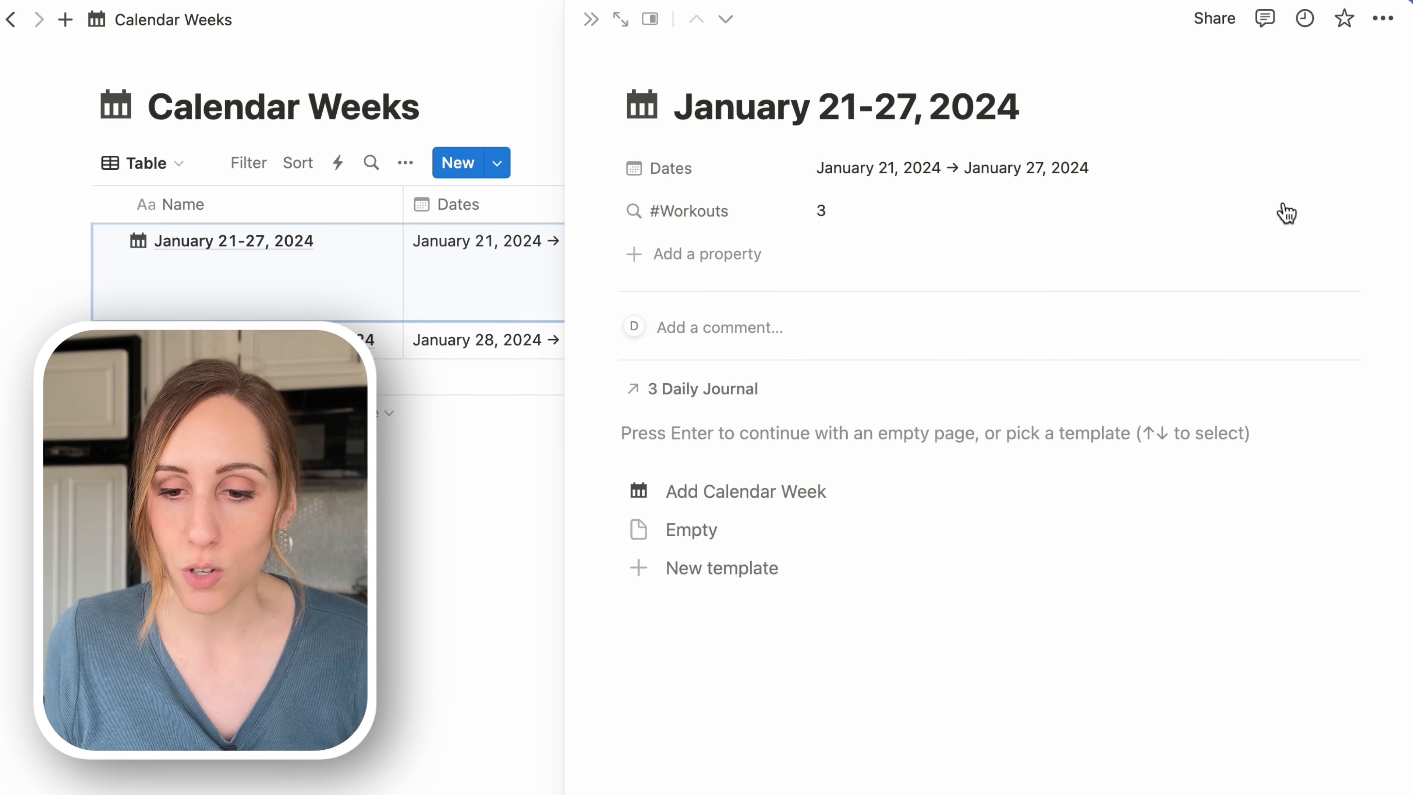
click(591, 19)
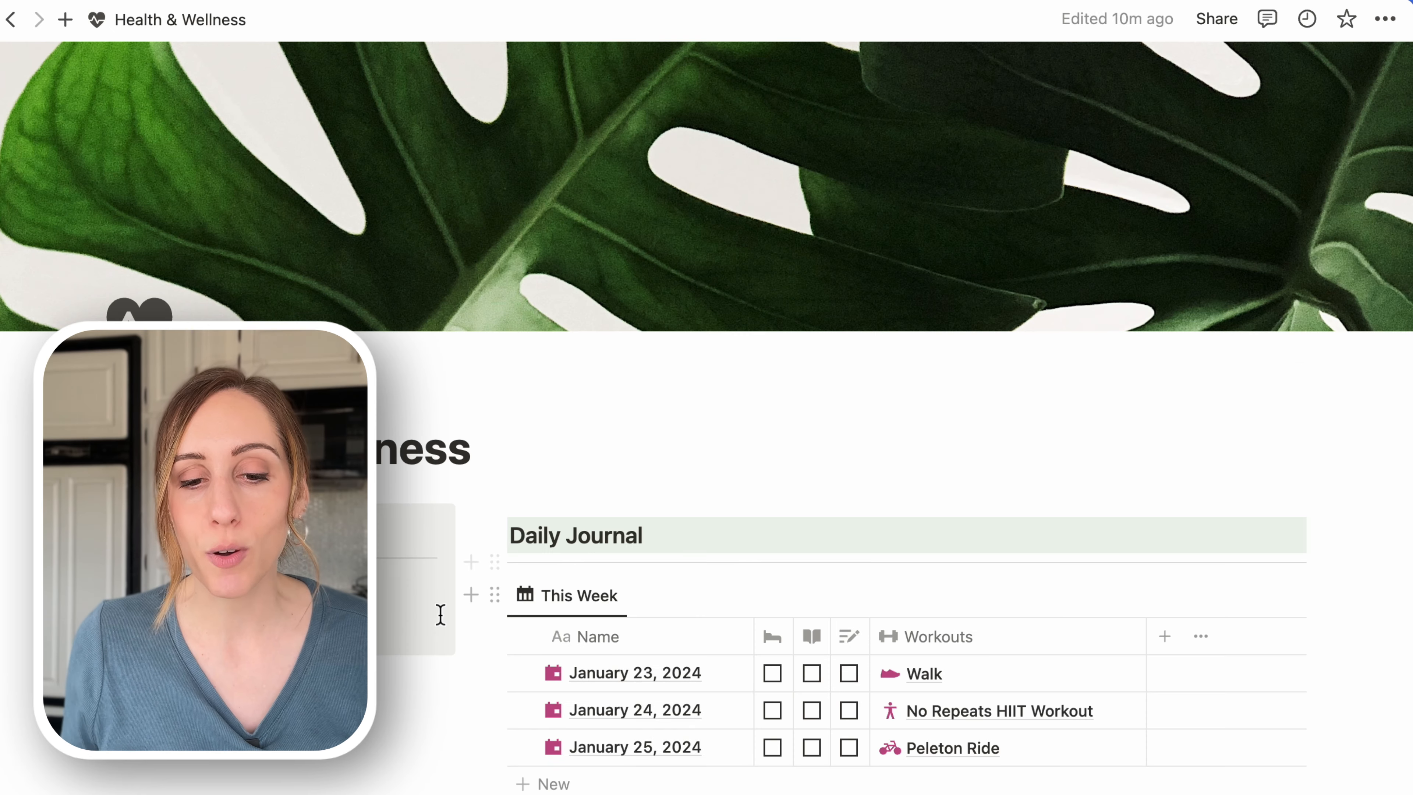
Step: Insert a linked view of the Calendar Weeks database below the Reset Workouts button on Health & Wellness, starting from a new empty view
scroll(453, 638, down, 1)
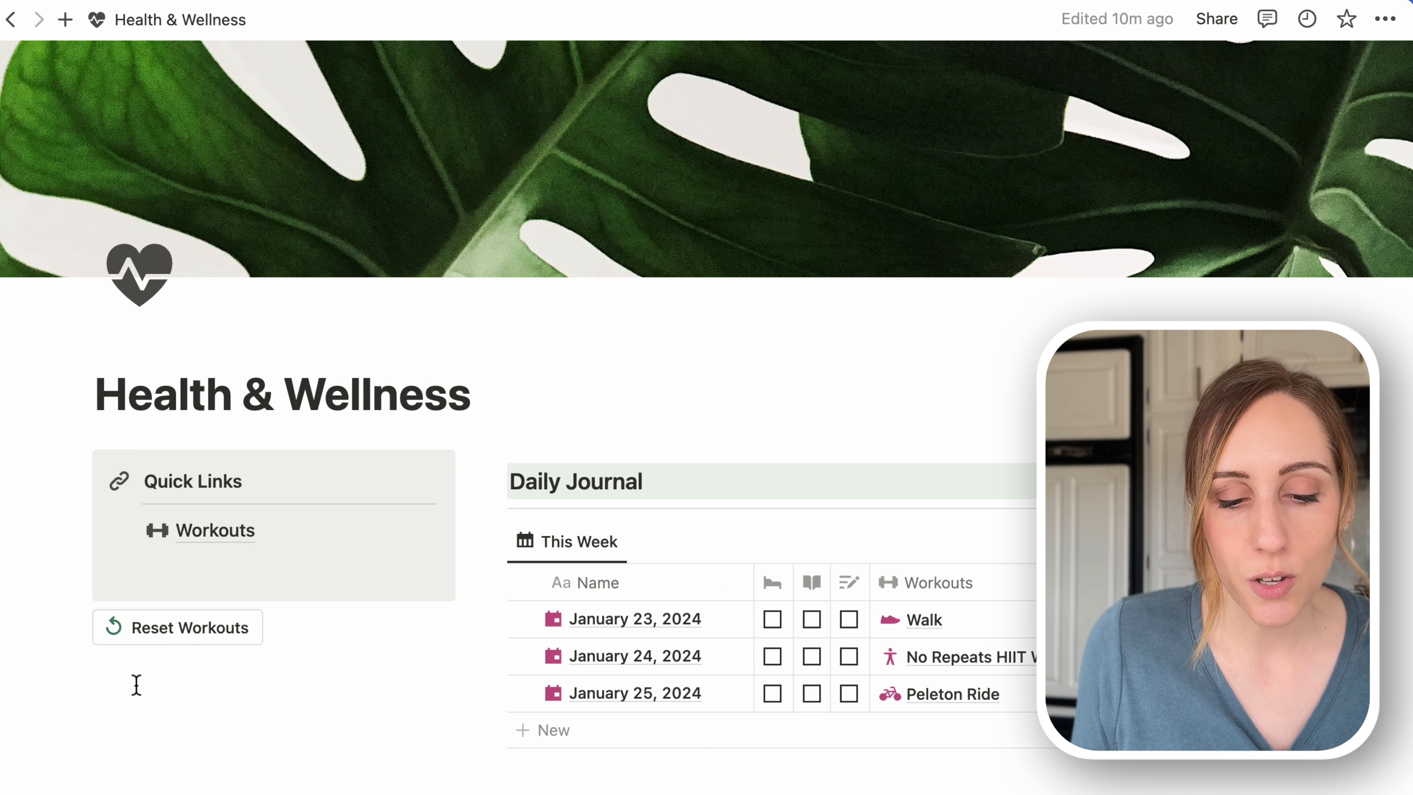
click(136, 685)
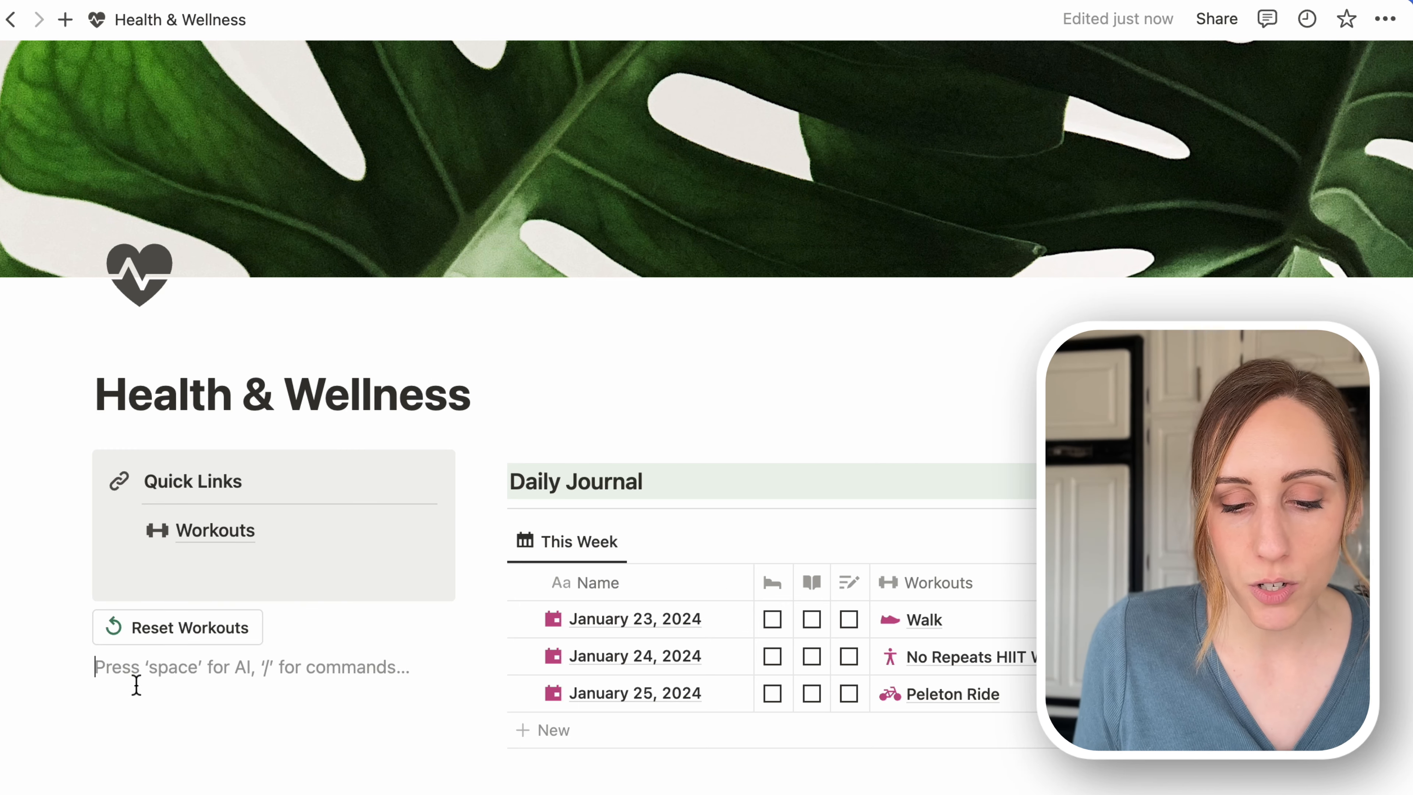
text(/)
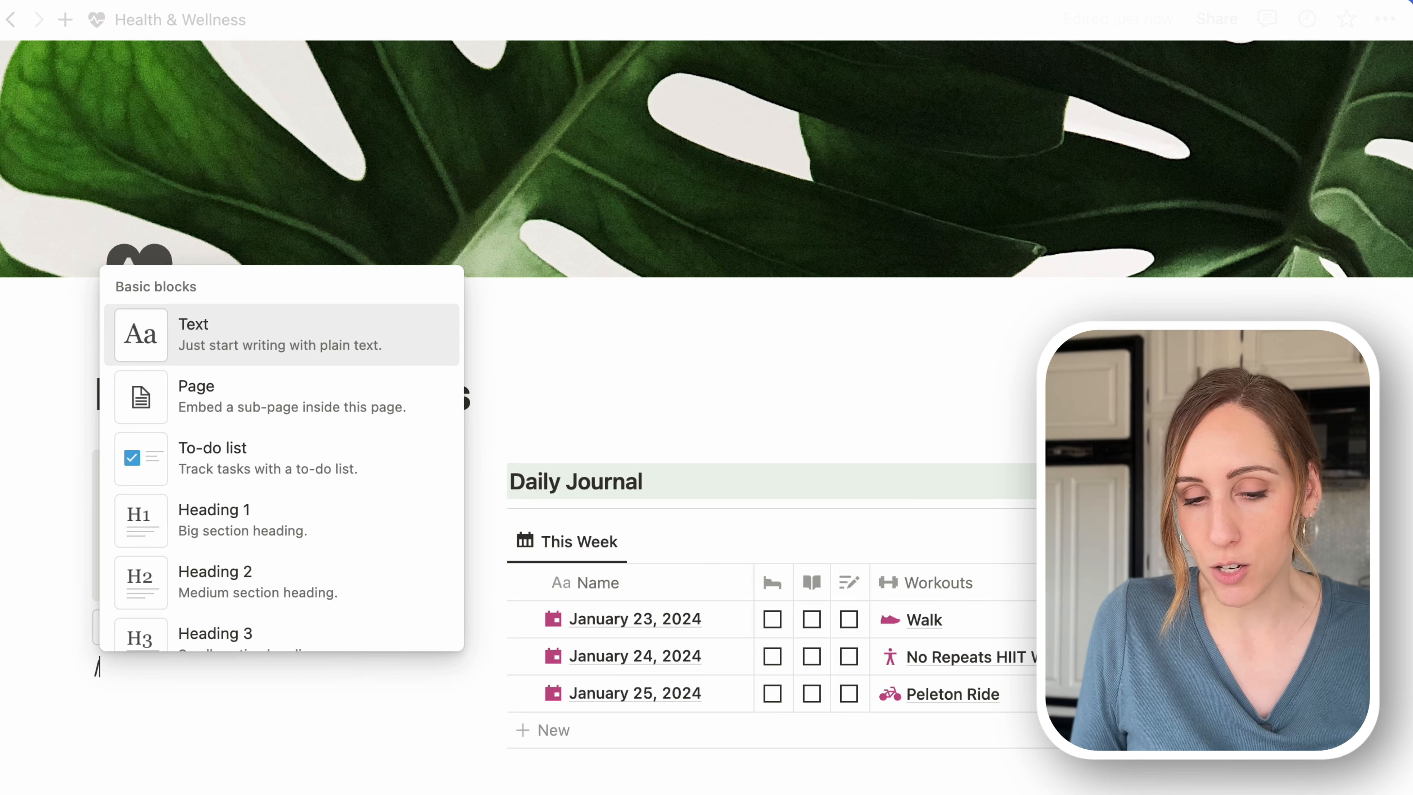
text(linked)
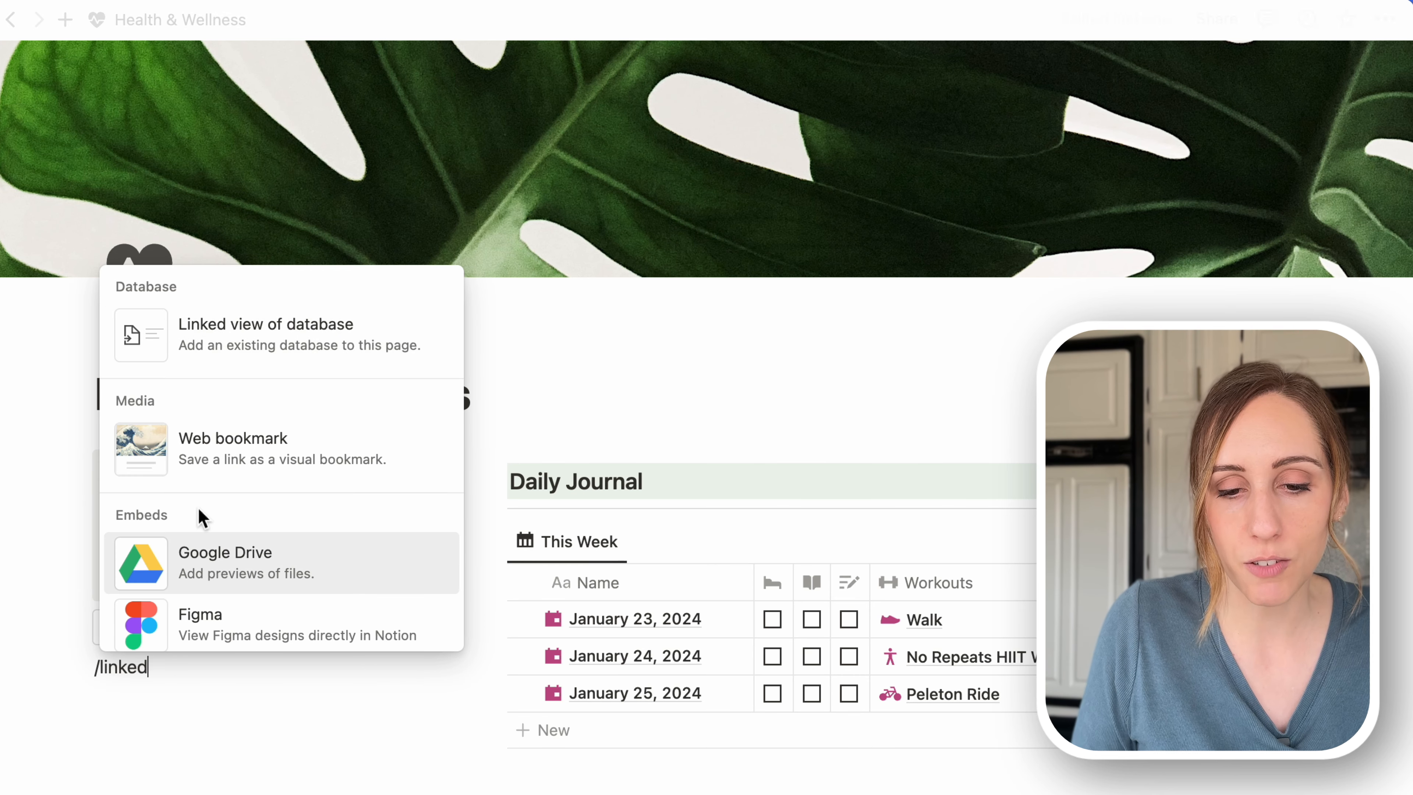
click(198, 337)
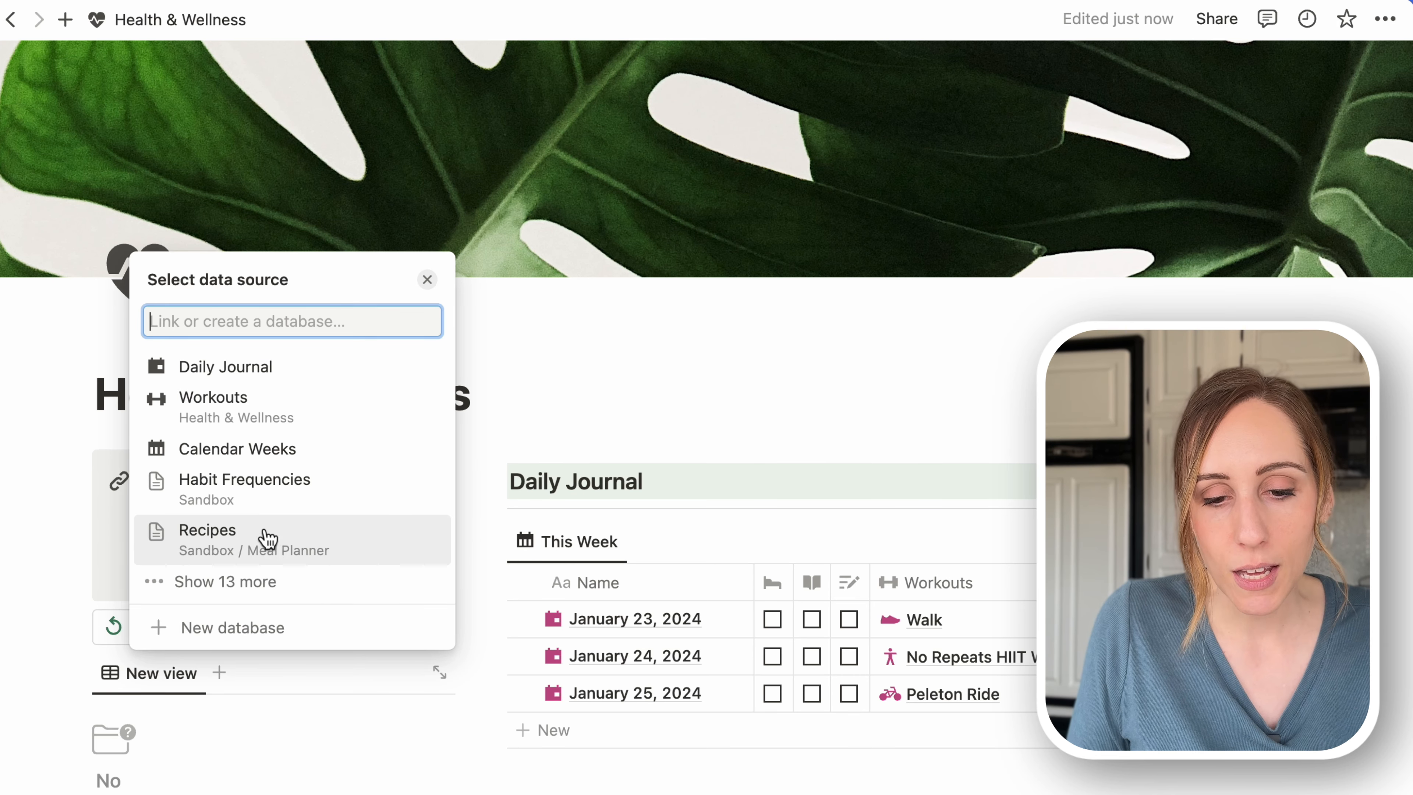
click(257, 450)
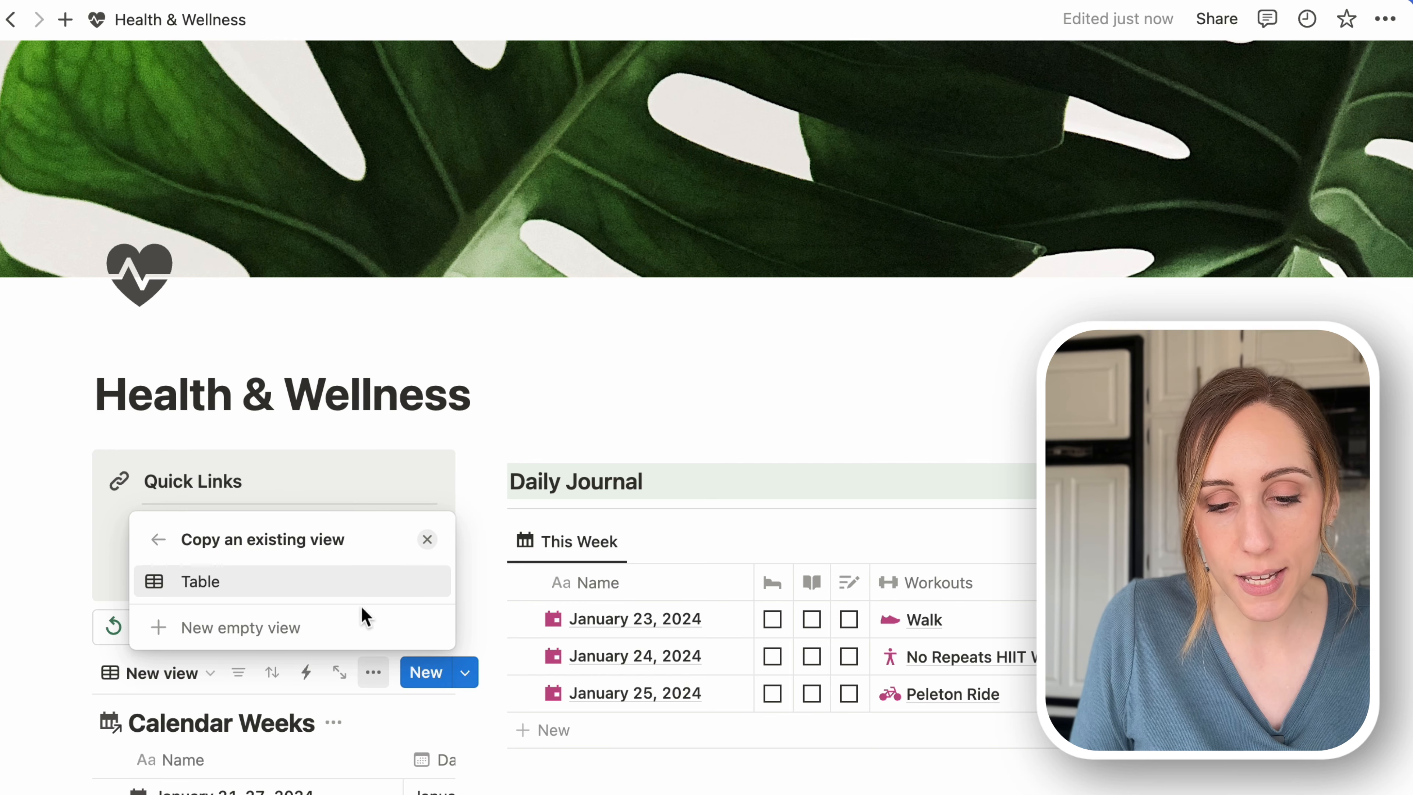
click(273, 627)
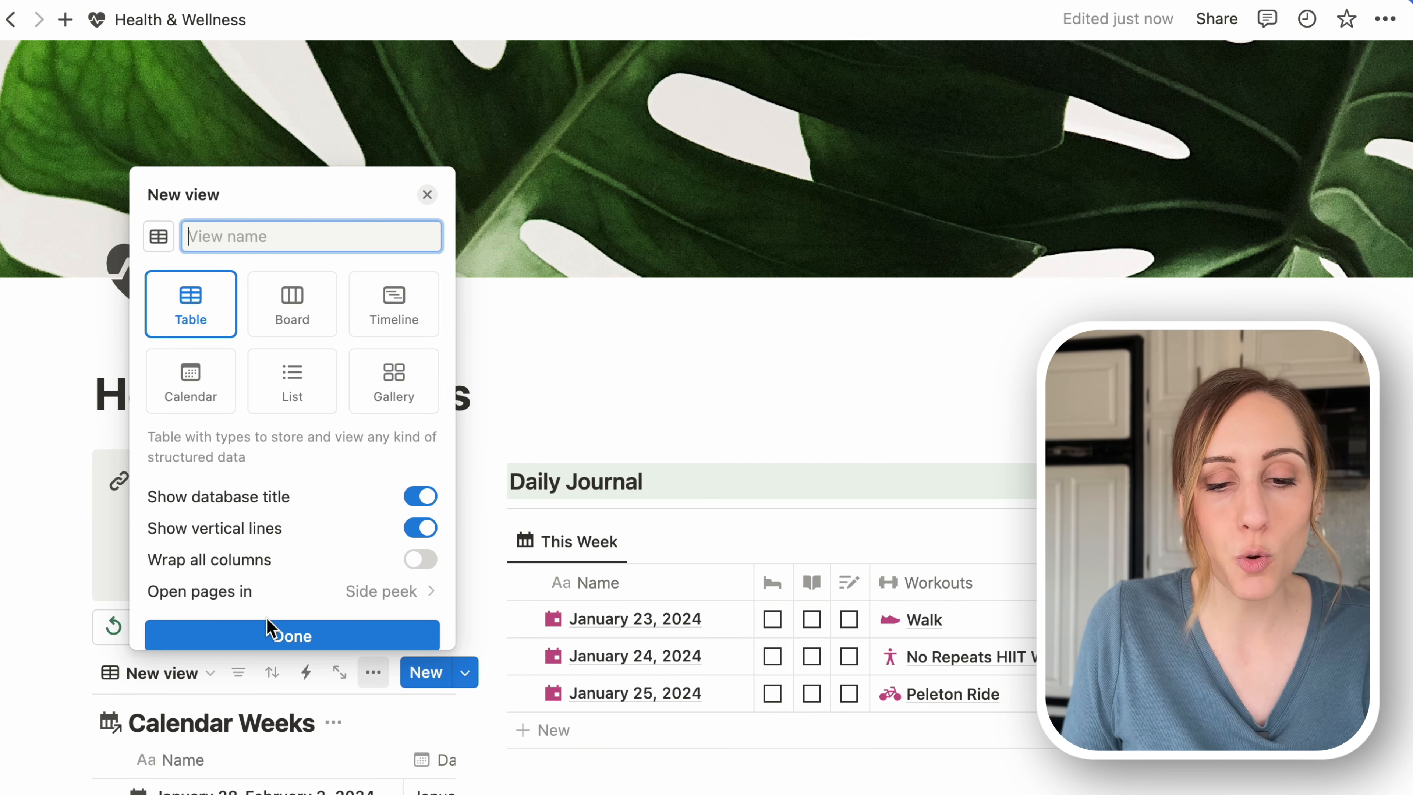
Step: Set the new Calendar Weeks view to the Gallery layout with the database title hidden and Page cover as the card preview
click(396, 387)
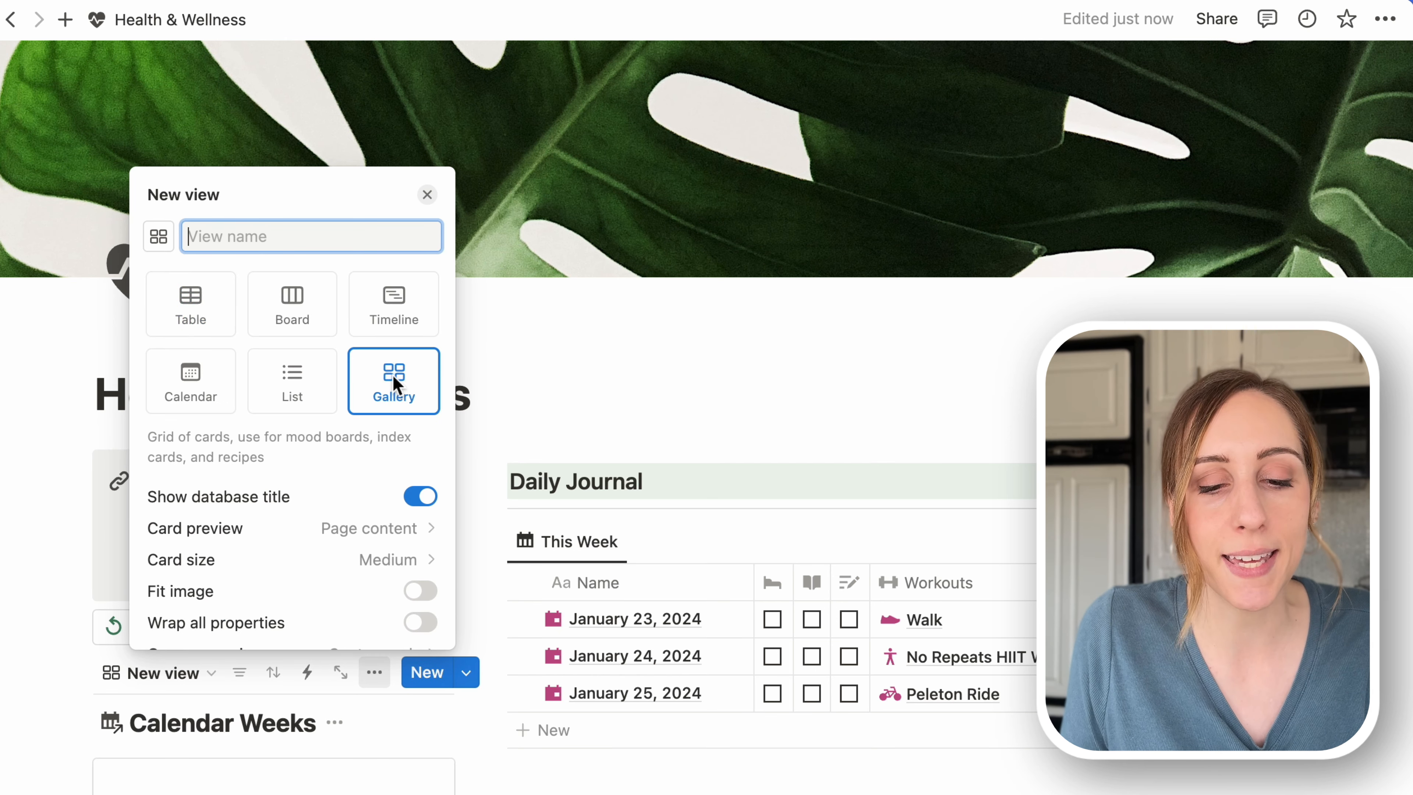
click(426, 501)
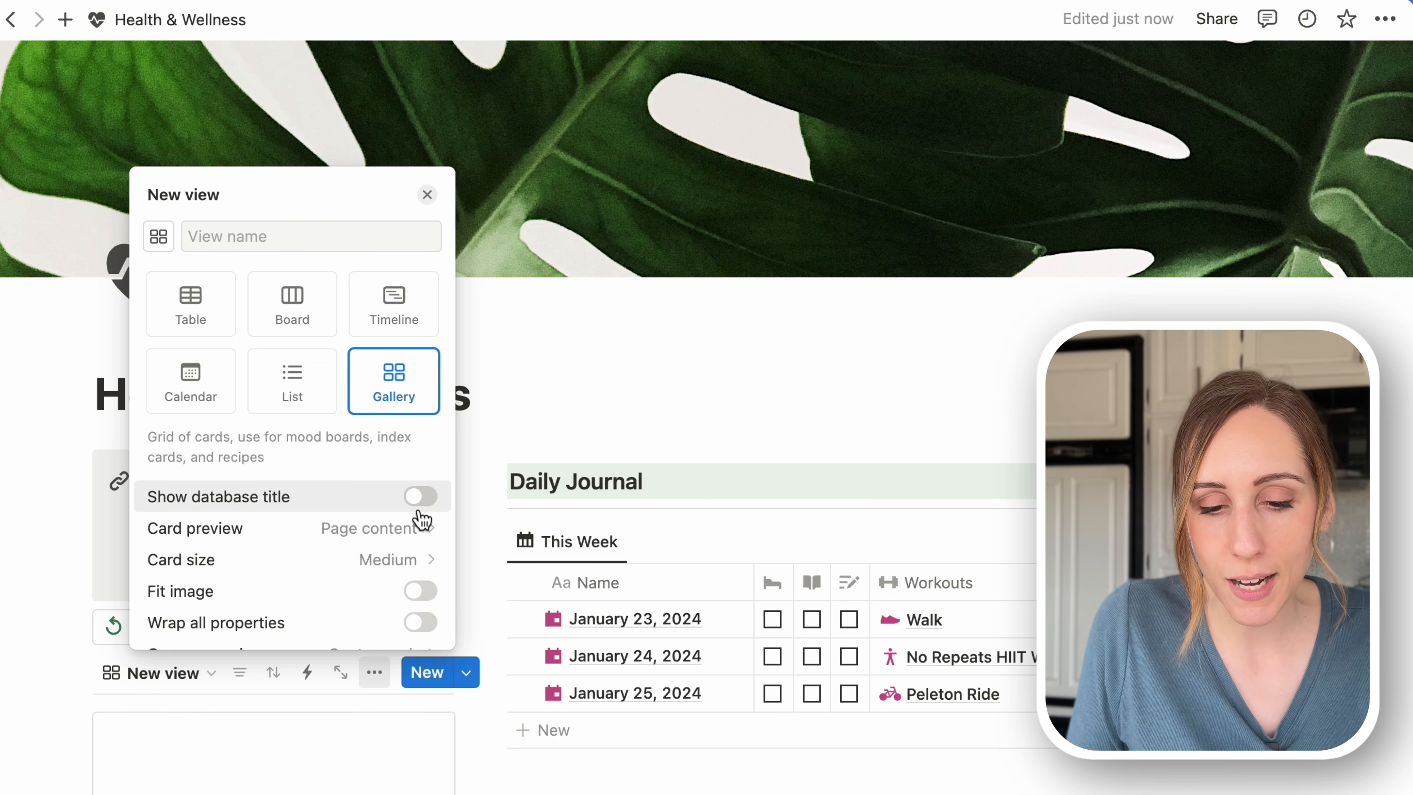
click(408, 535)
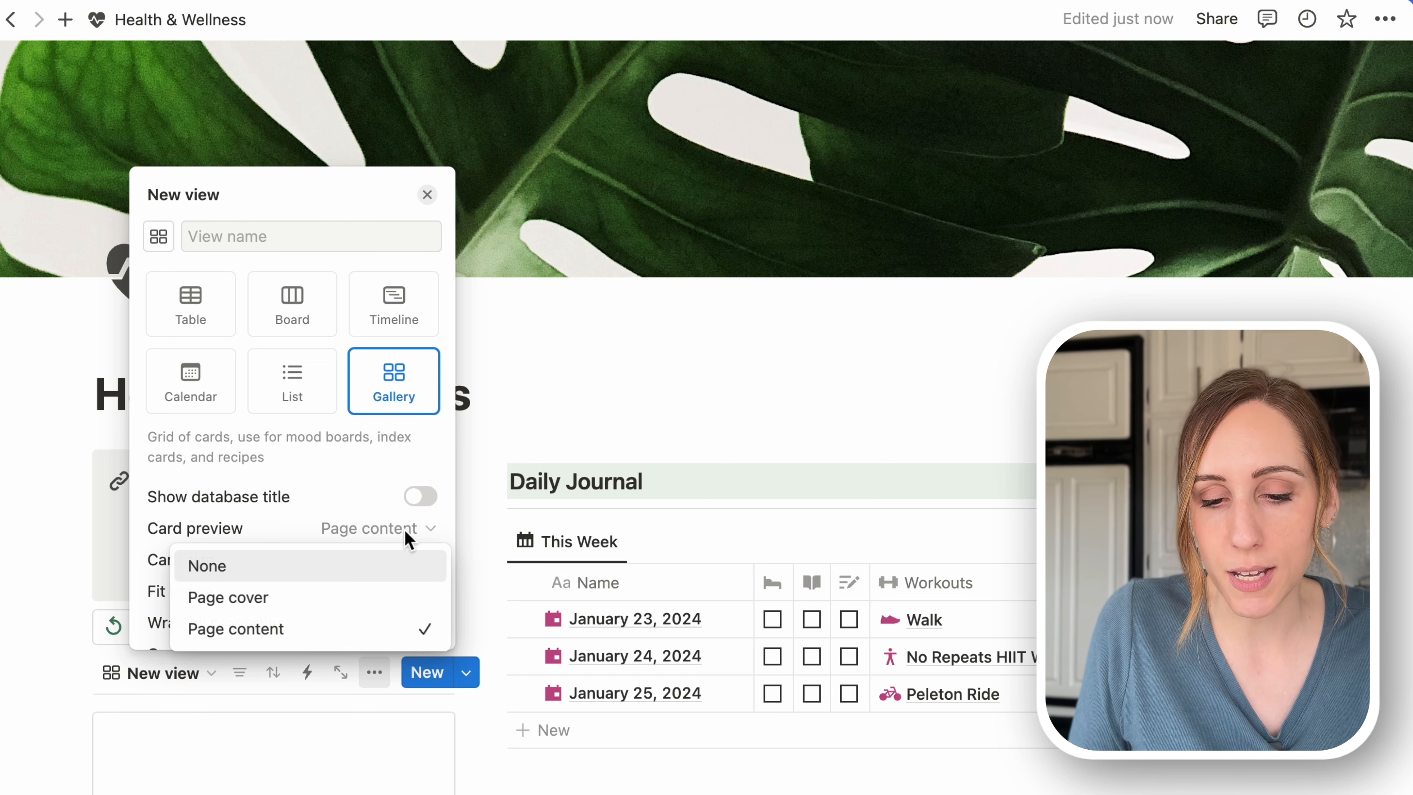
click(314, 602)
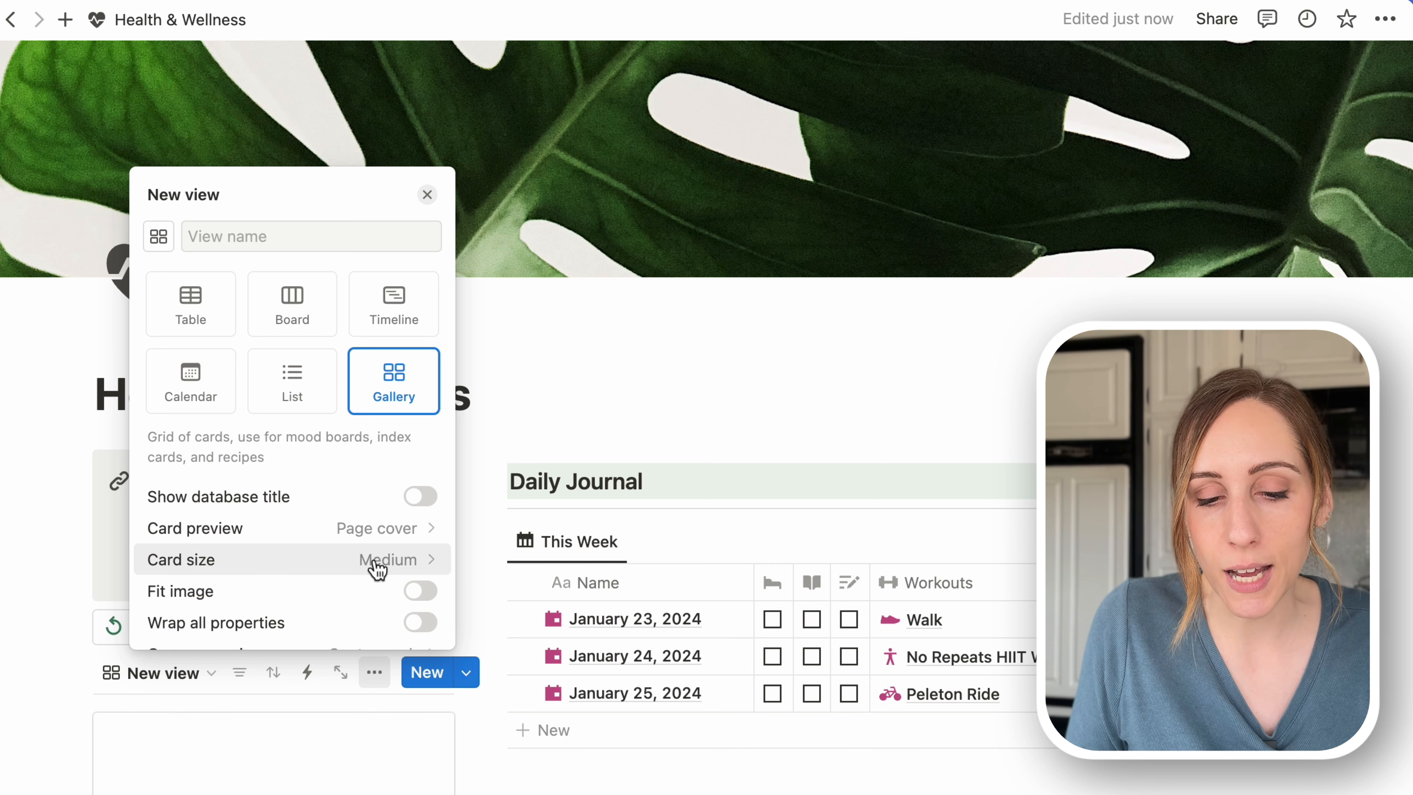
scroll(374, 568, down, 4)
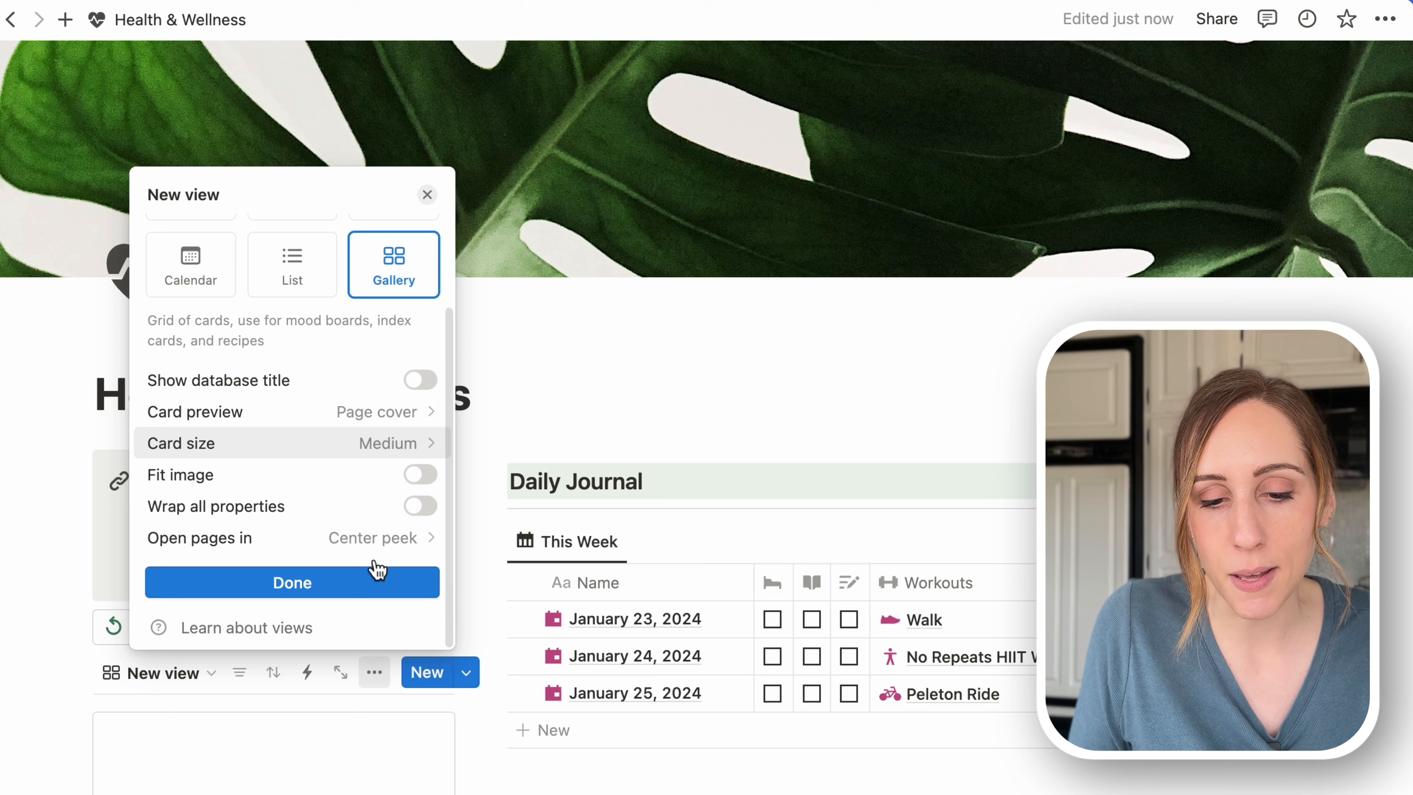
scroll(372, 573, up, 4)
scroll(359, 614, down, 4)
click(295, 626)
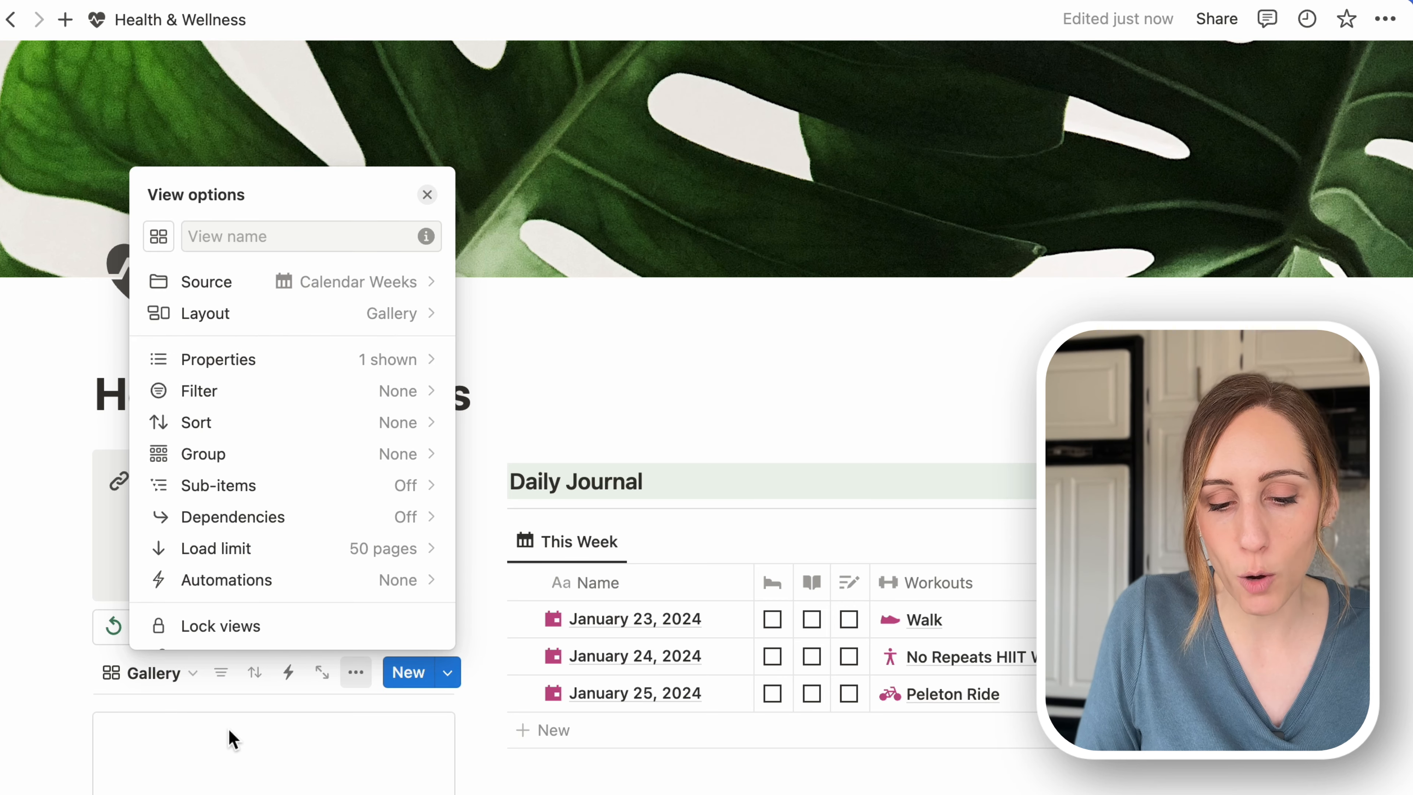
click(61, 660)
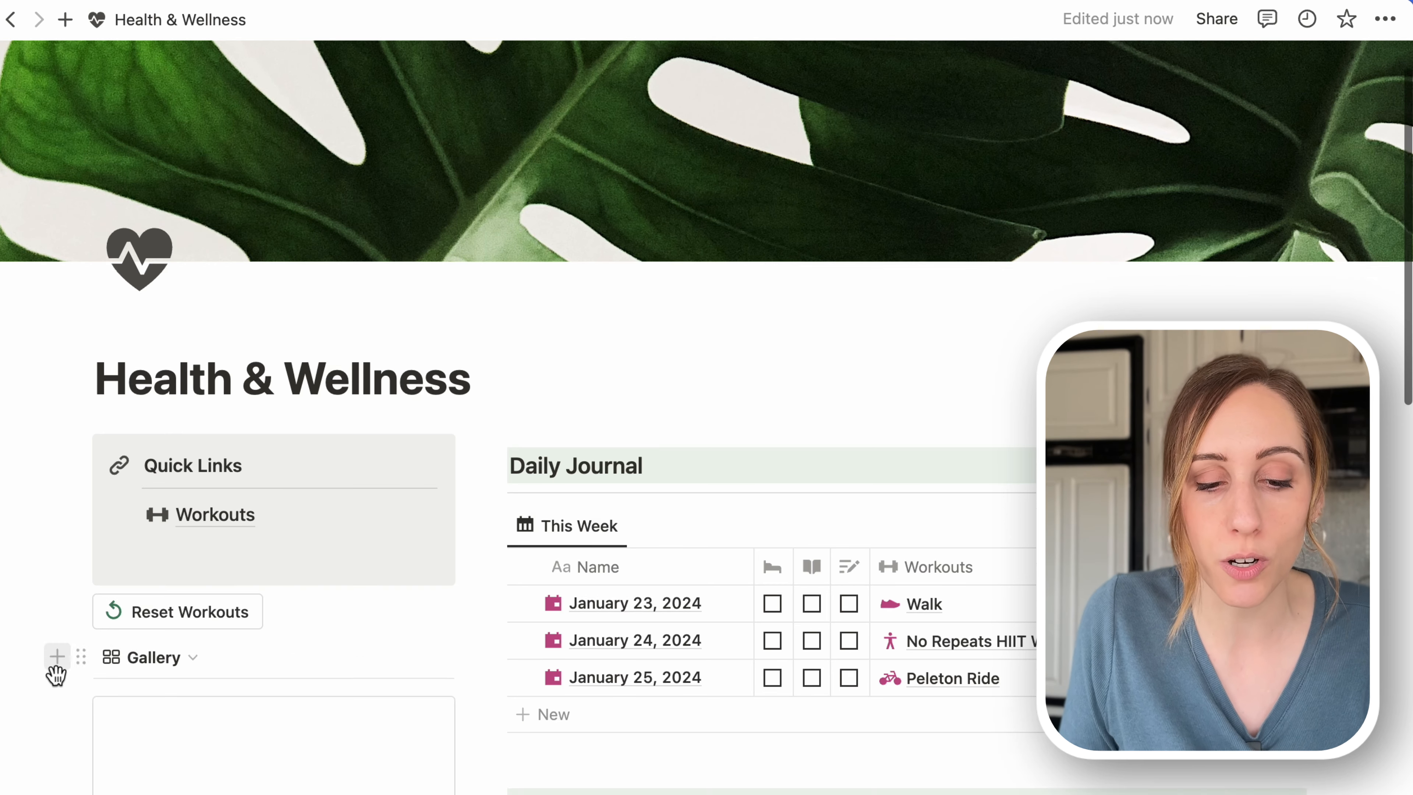
Step: Filter the Calendar Weeks gallery to entries whose Dates start this week, and collapse the filter bar
scroll(56, 668, down, 3)
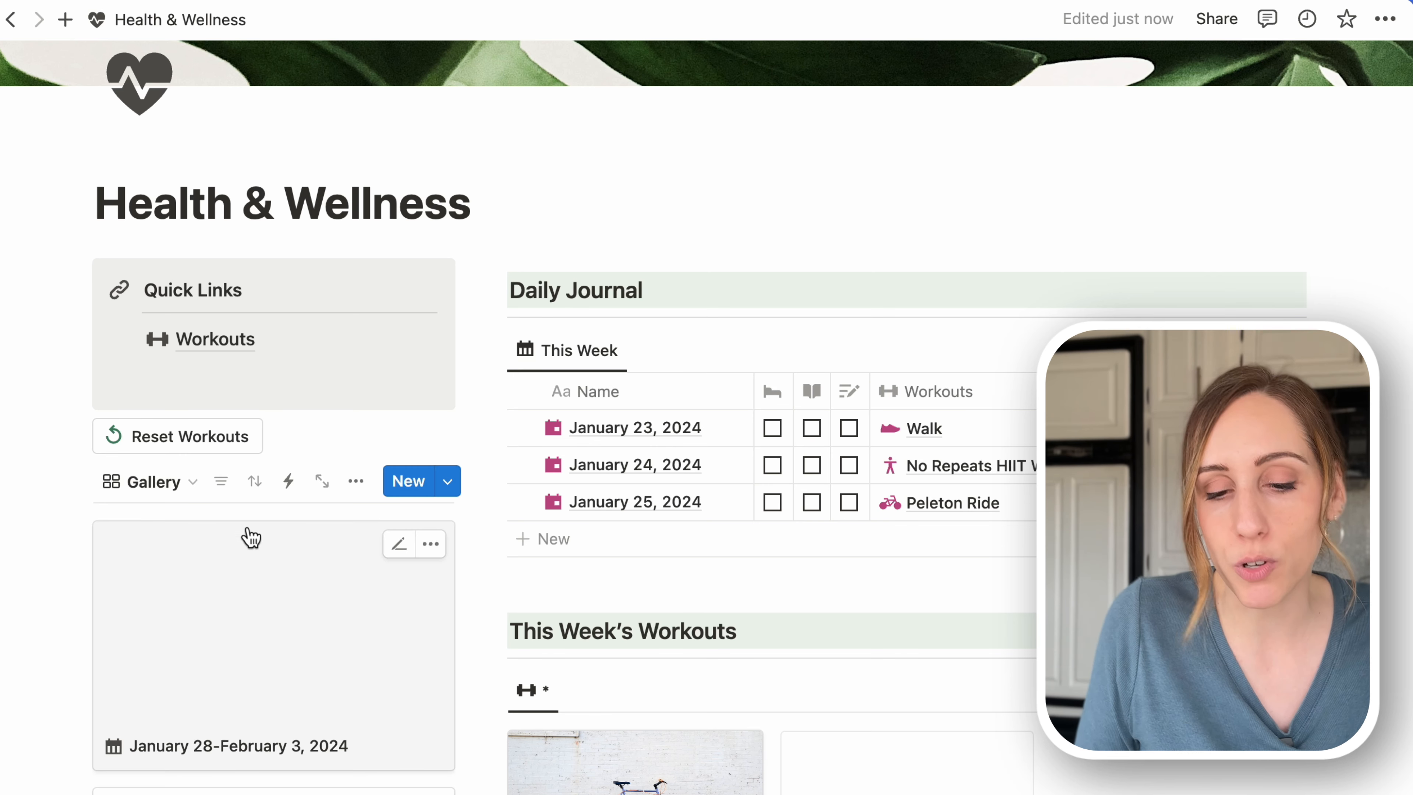
click(226, 488)
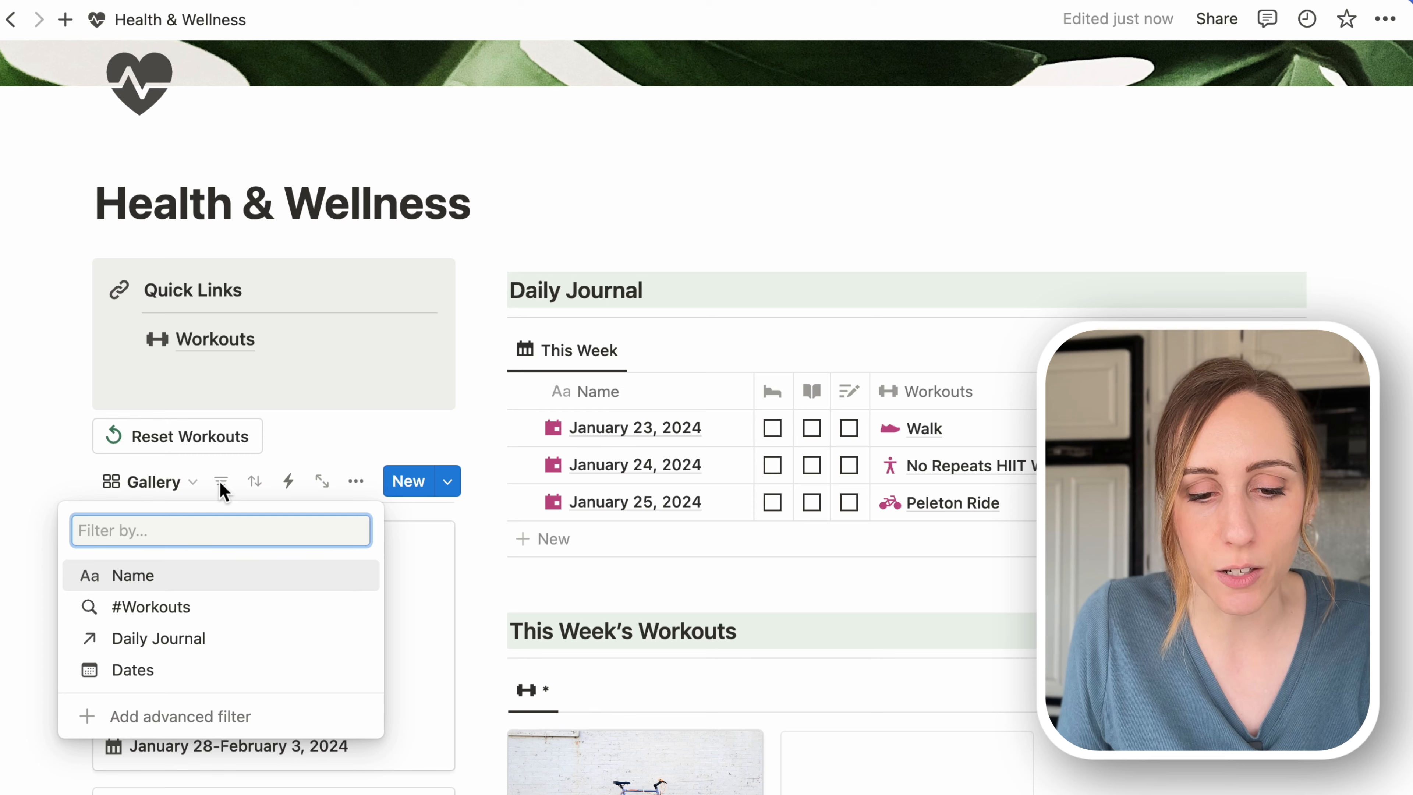
click(132, 671)
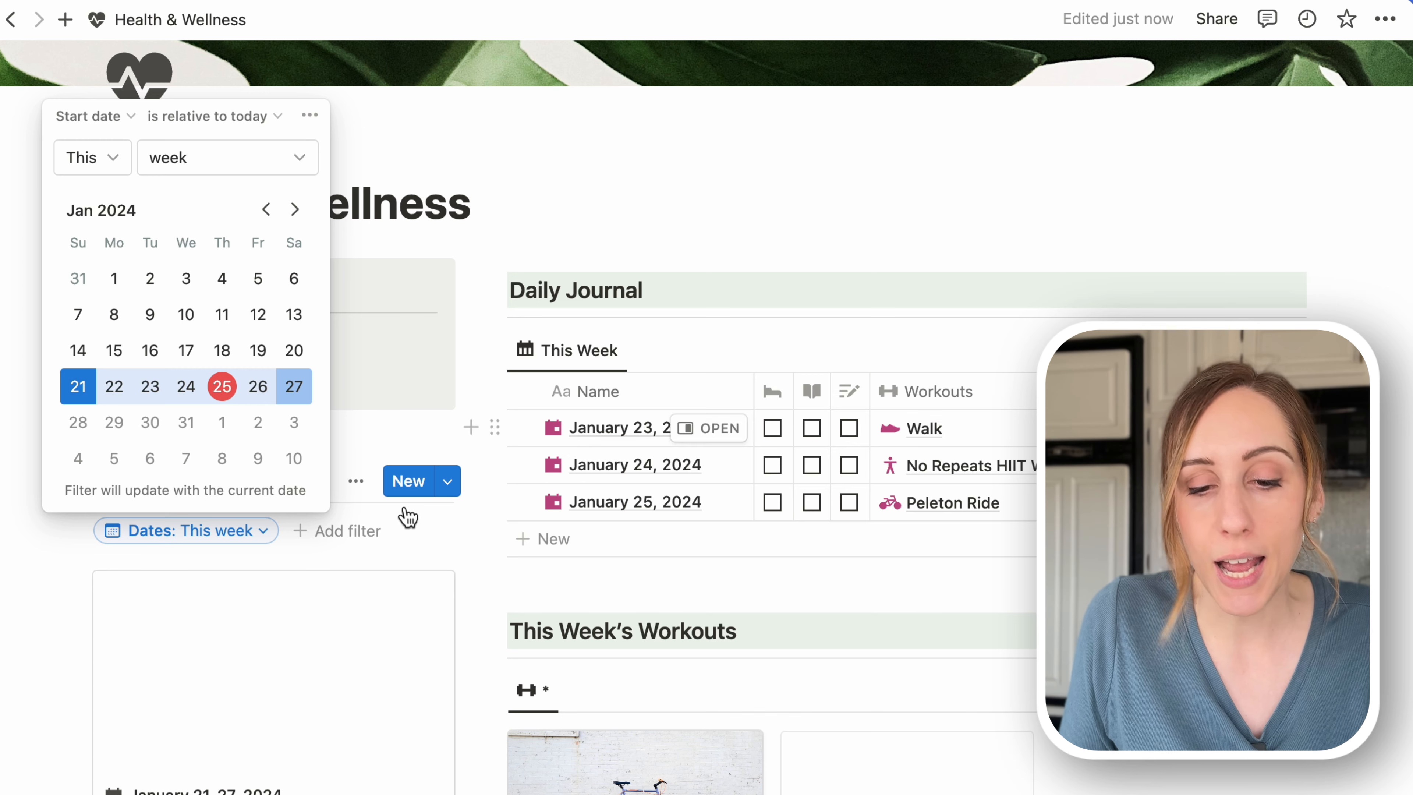
click(315, 456)
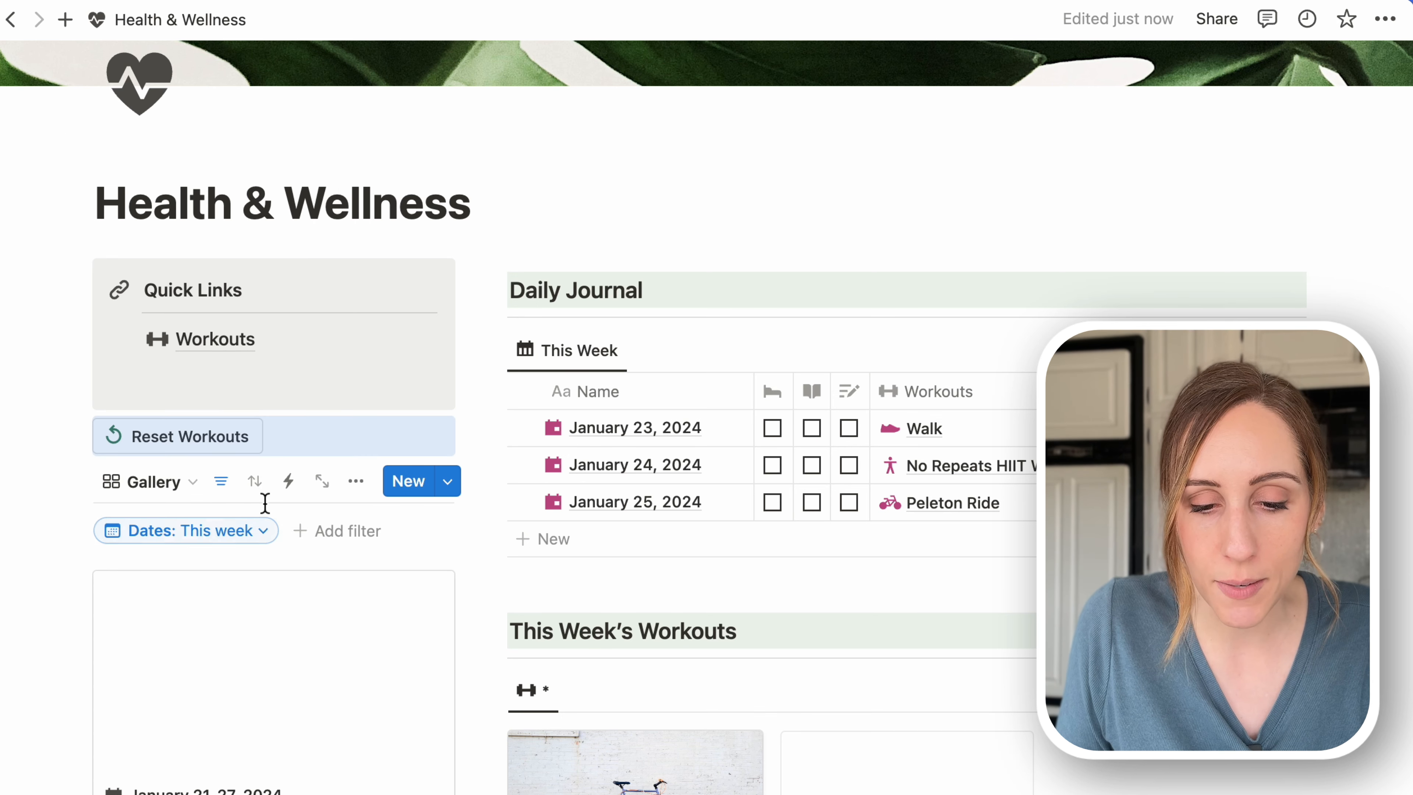
click(221, 481)
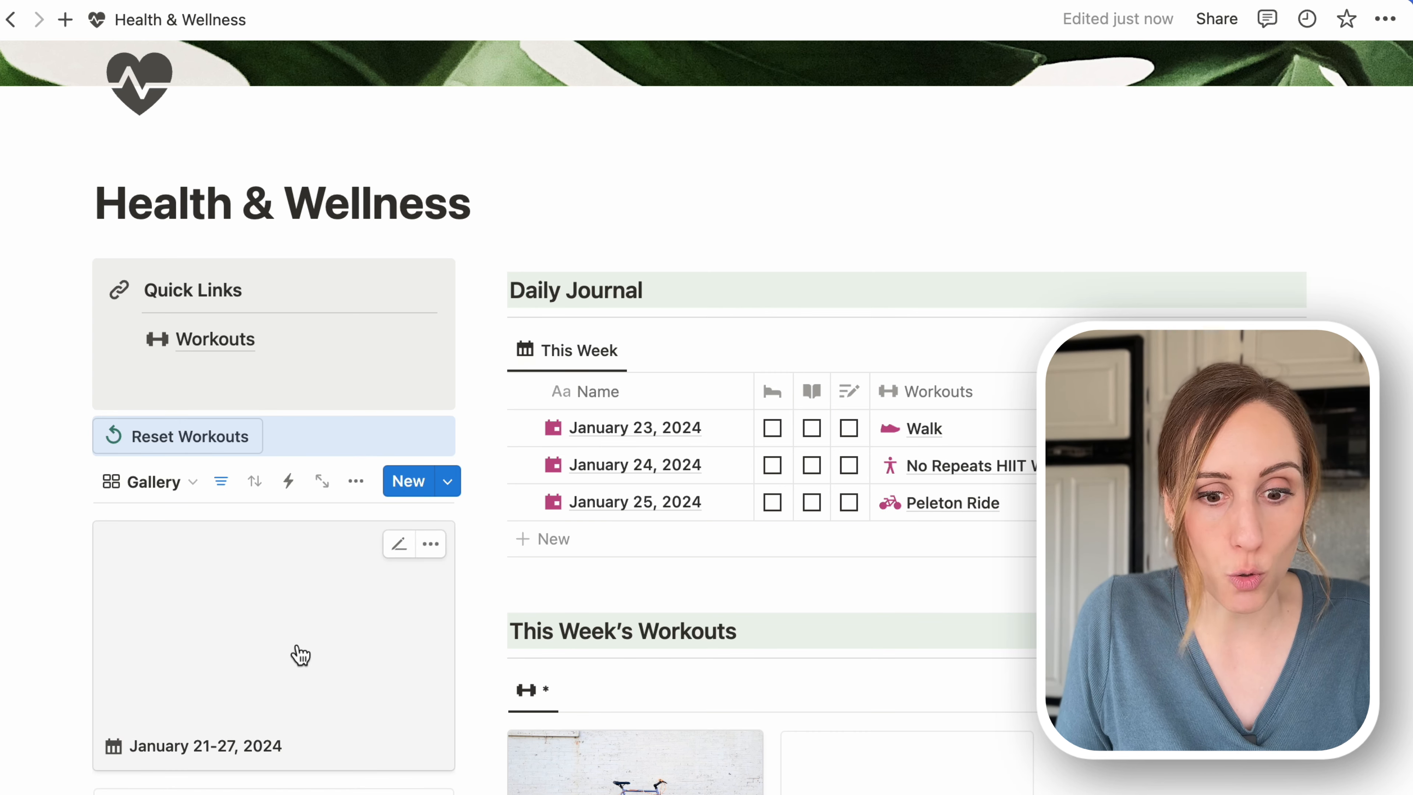
Step: Give the January 21-27, 2024 page a cover of sliced citrus from an Unsplash search for "fruit", and close the page
click(301, 655)
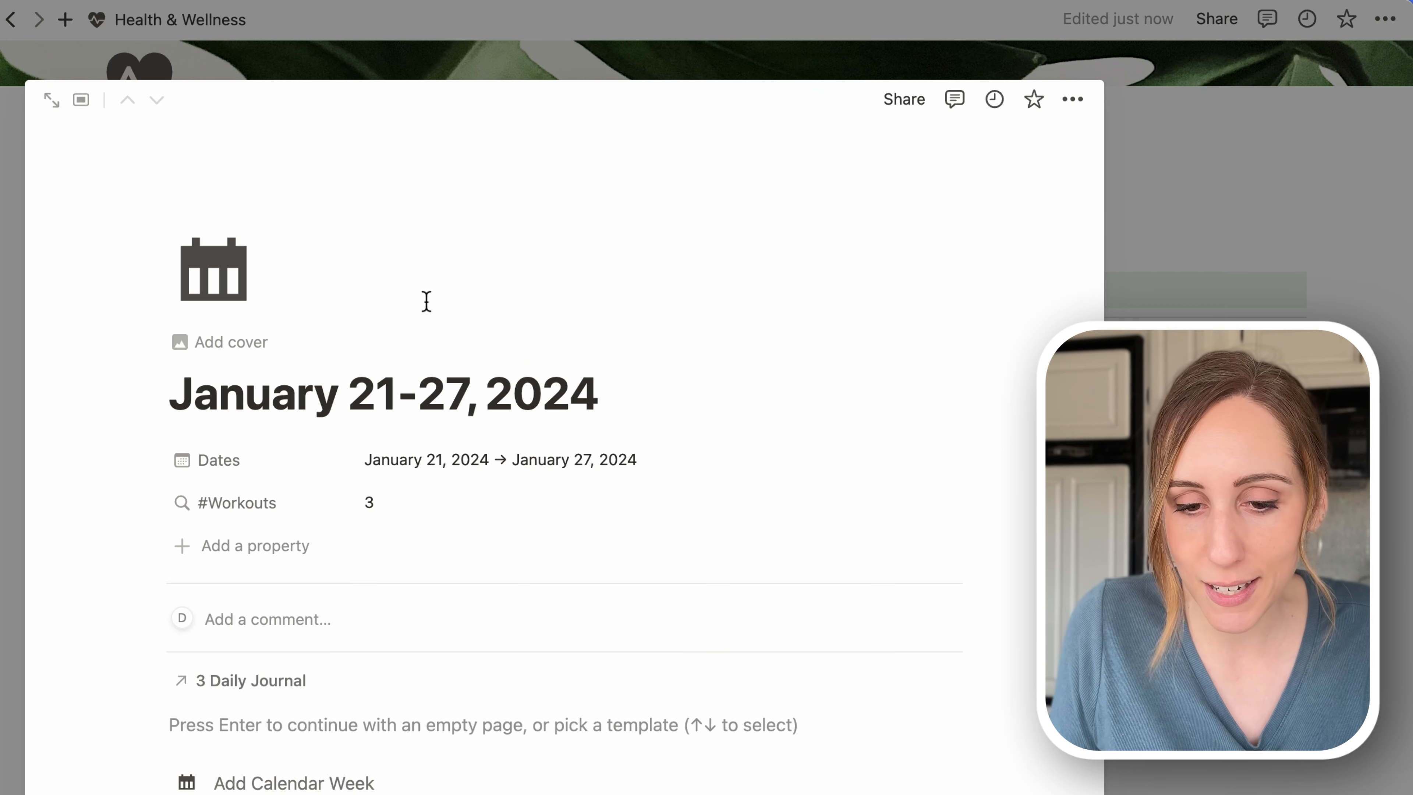
click(213, 351)
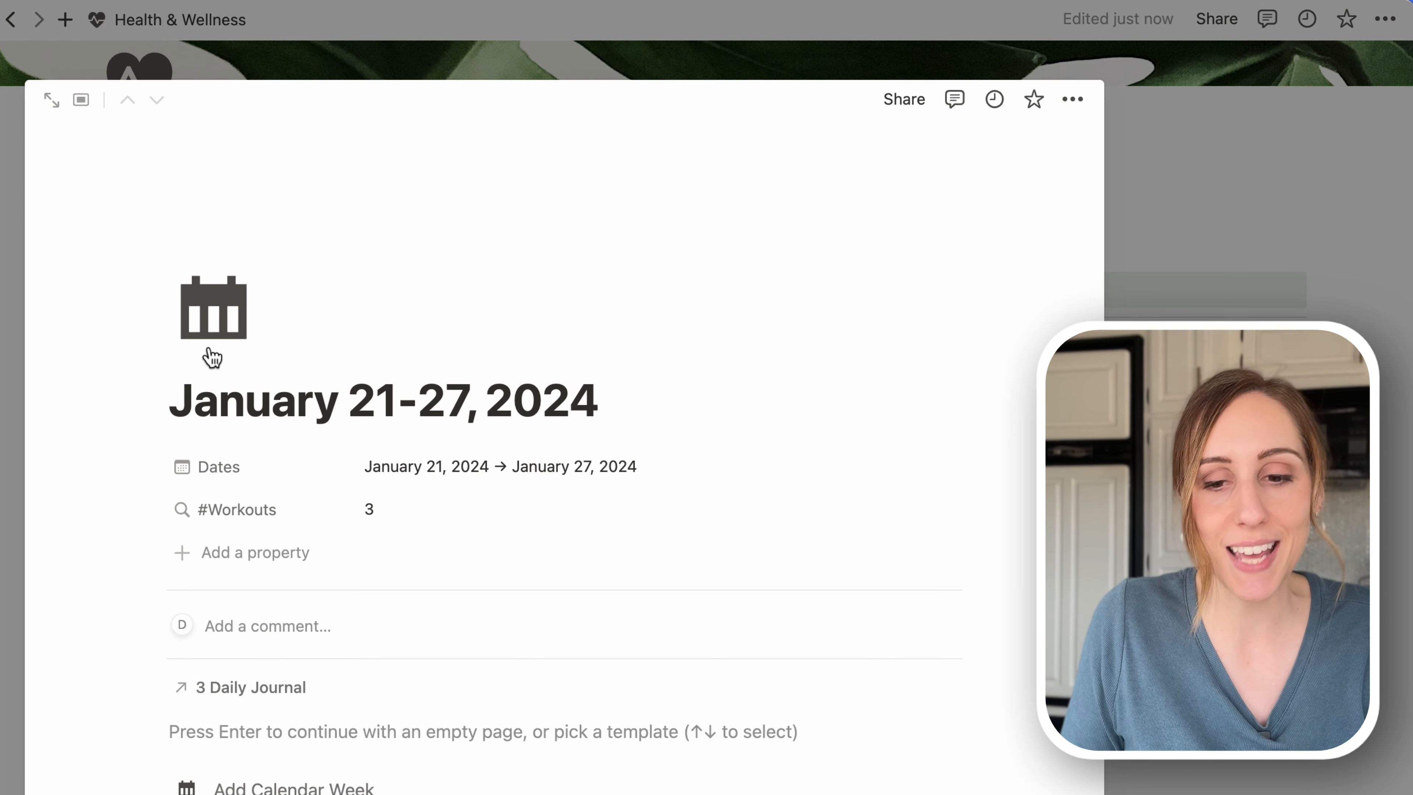
click(808, 161)
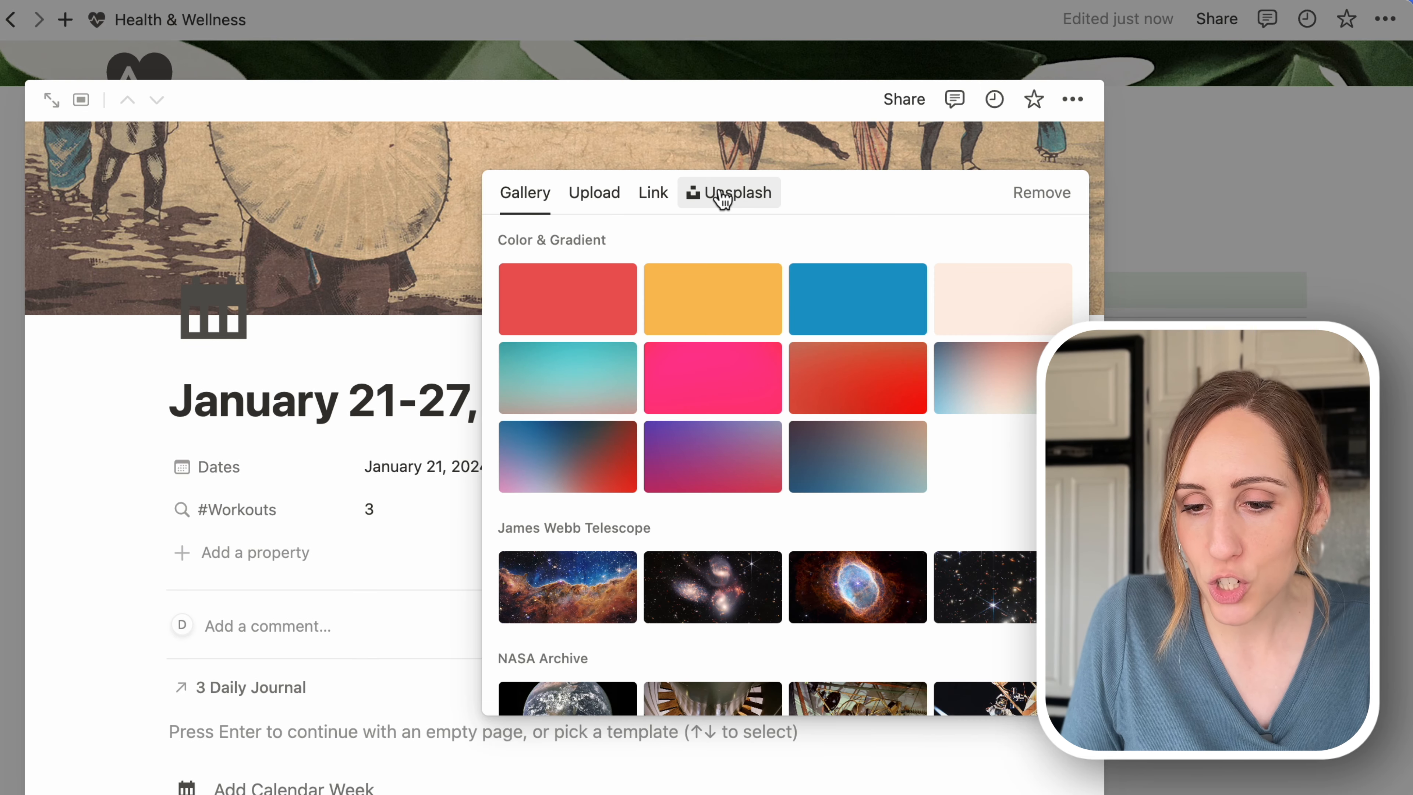
click(723, 193)
text(fruit)
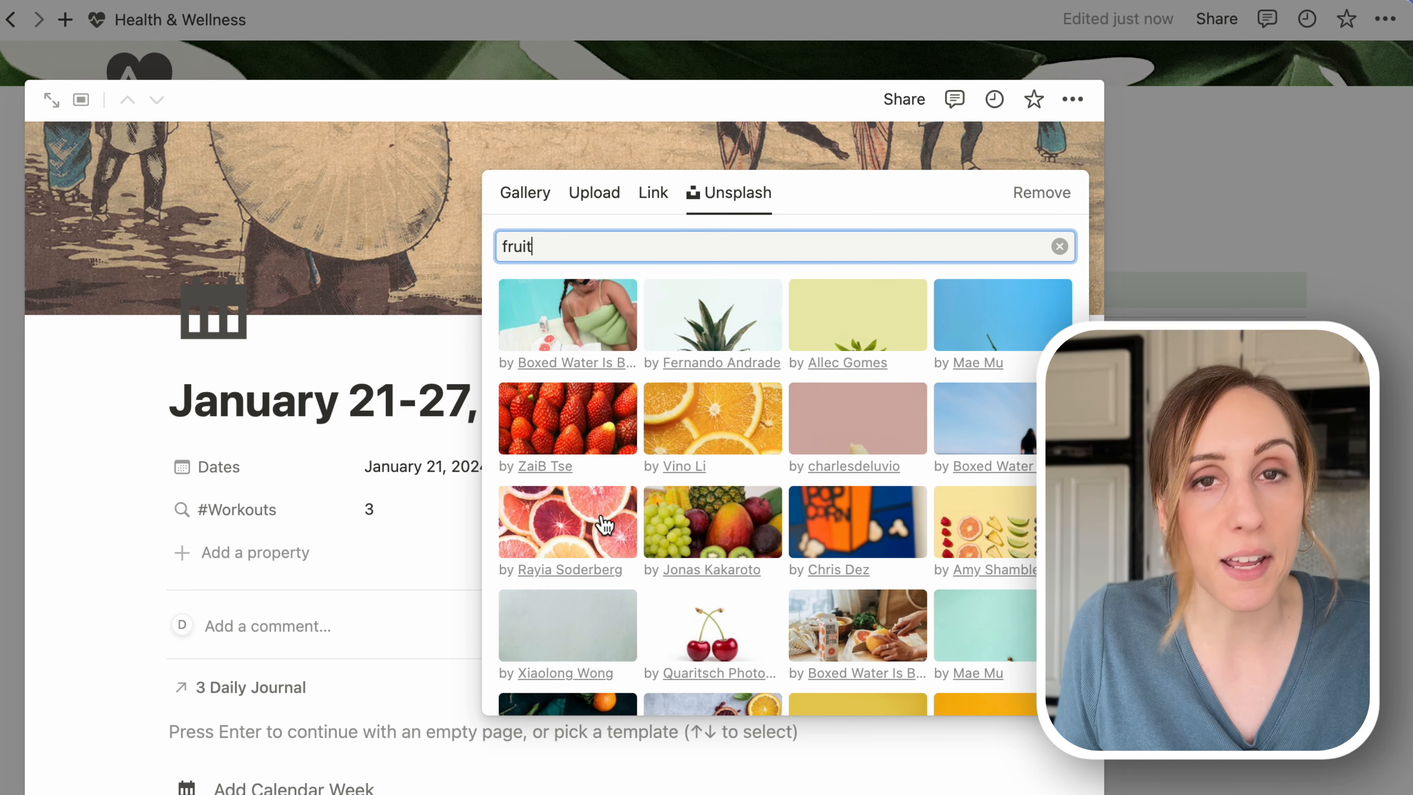
click(604, 523)
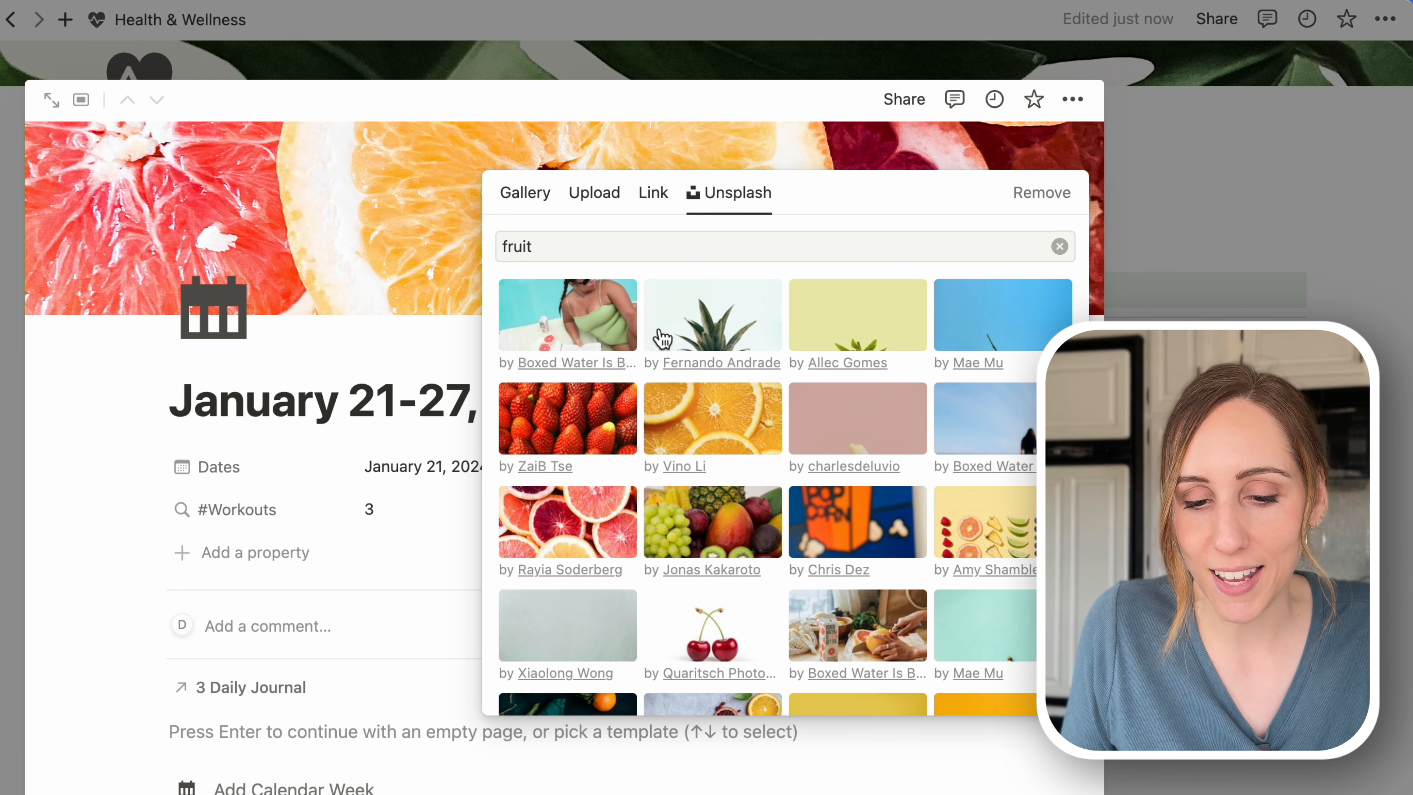
click(1375, 231)
click(1375, 228)
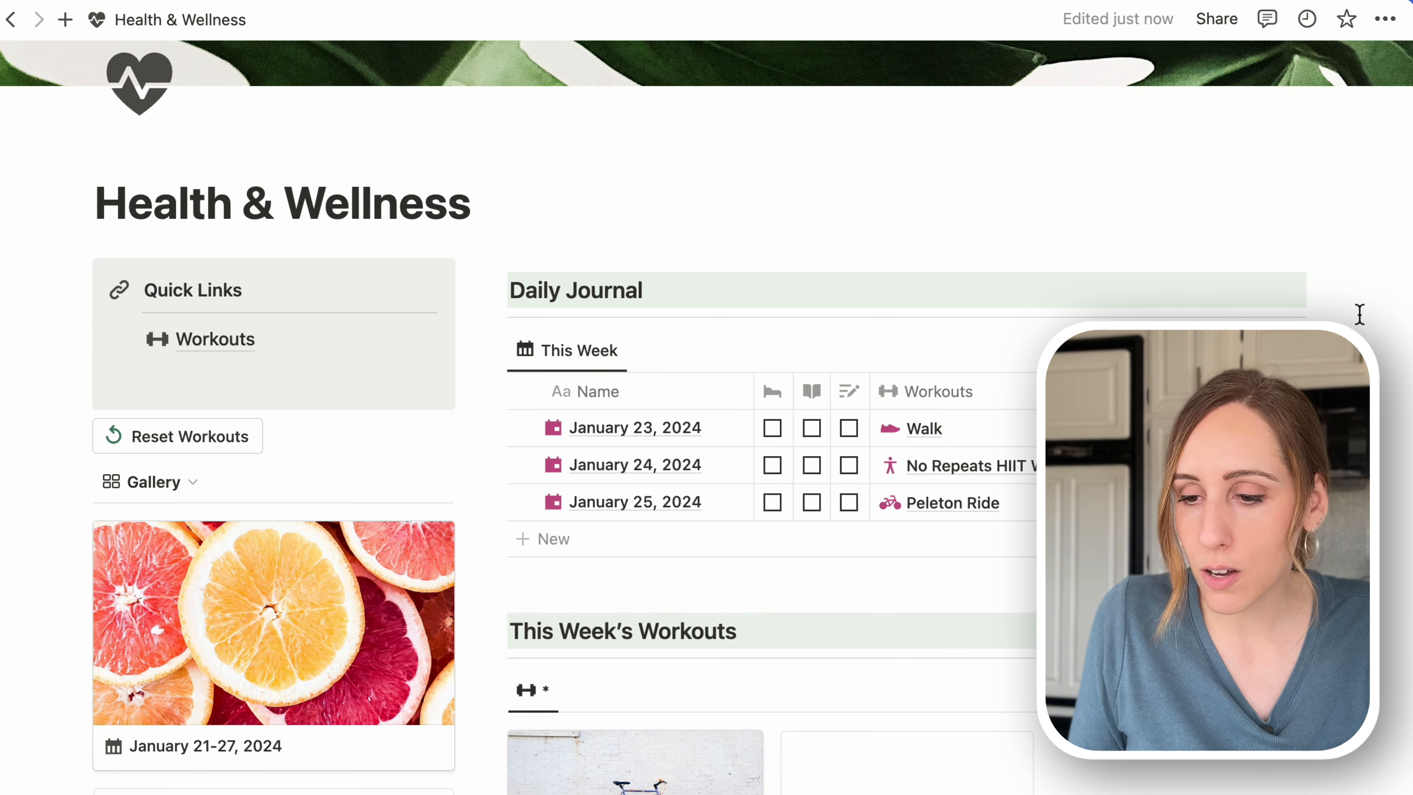
Step: Copy the Daily Journal heading and its divider to just below the Reset Workouts button, and retitle the copy "This Week"
drag(1360, 312, 501, 267)
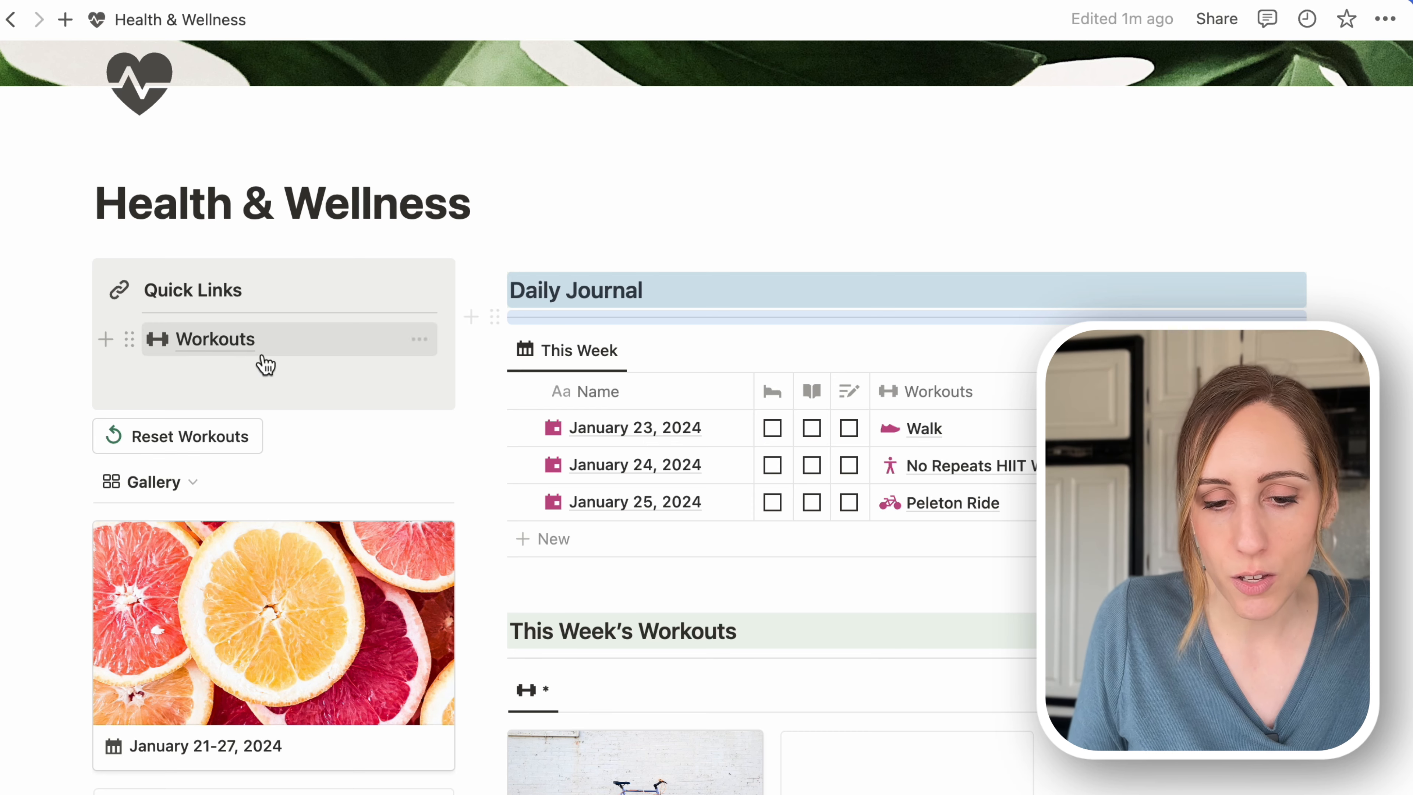
click(59, 436)
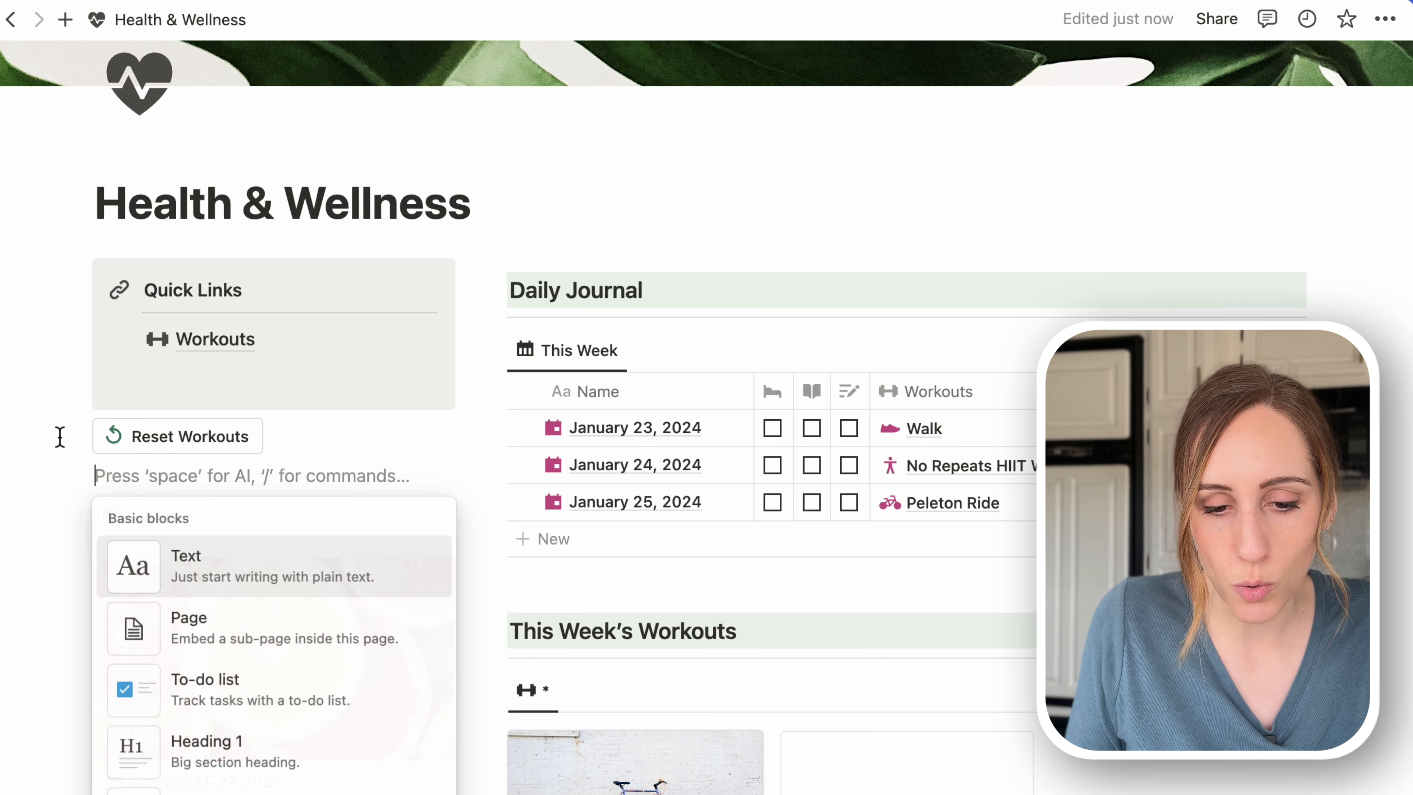
click(162, 482)
key(super+v)
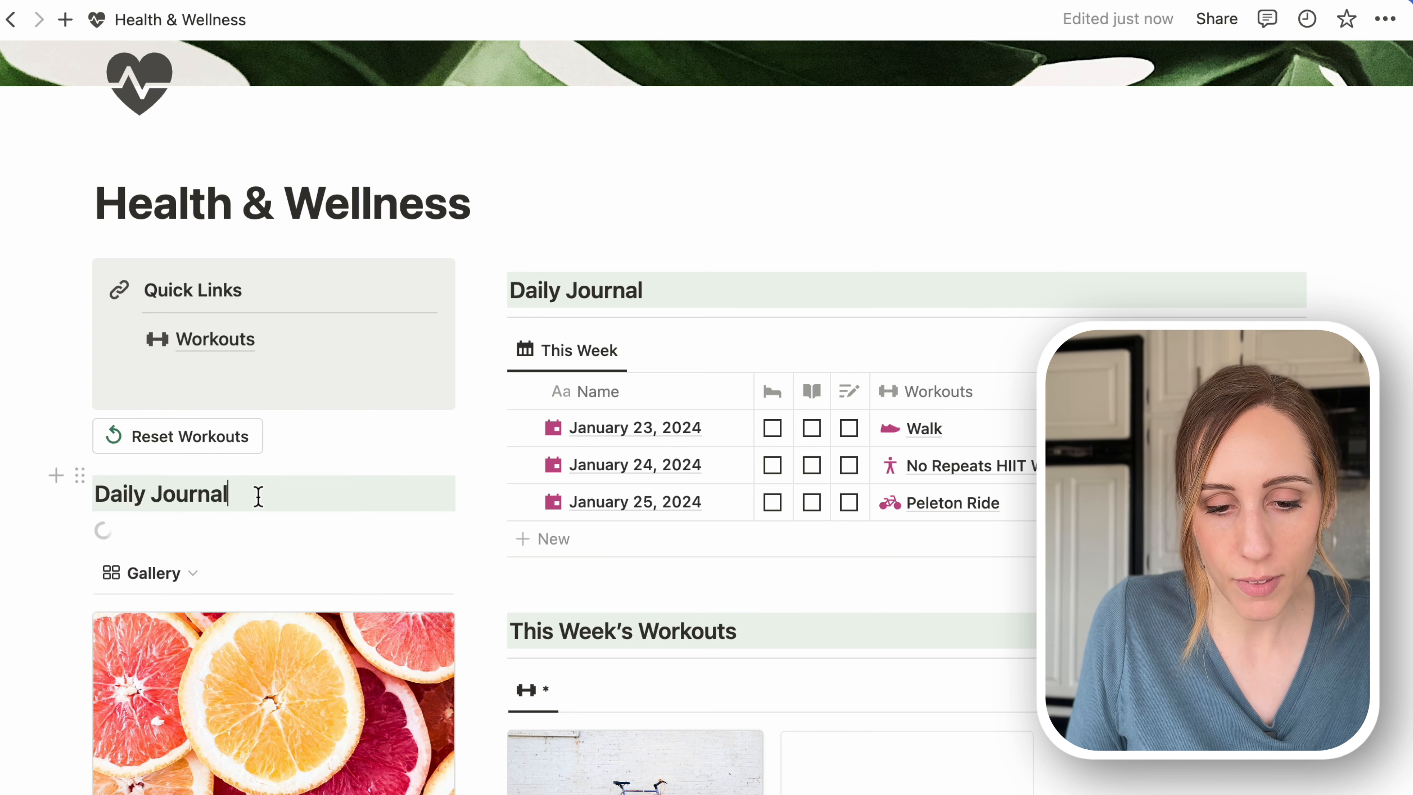
drag(256, 494, 102, 494)
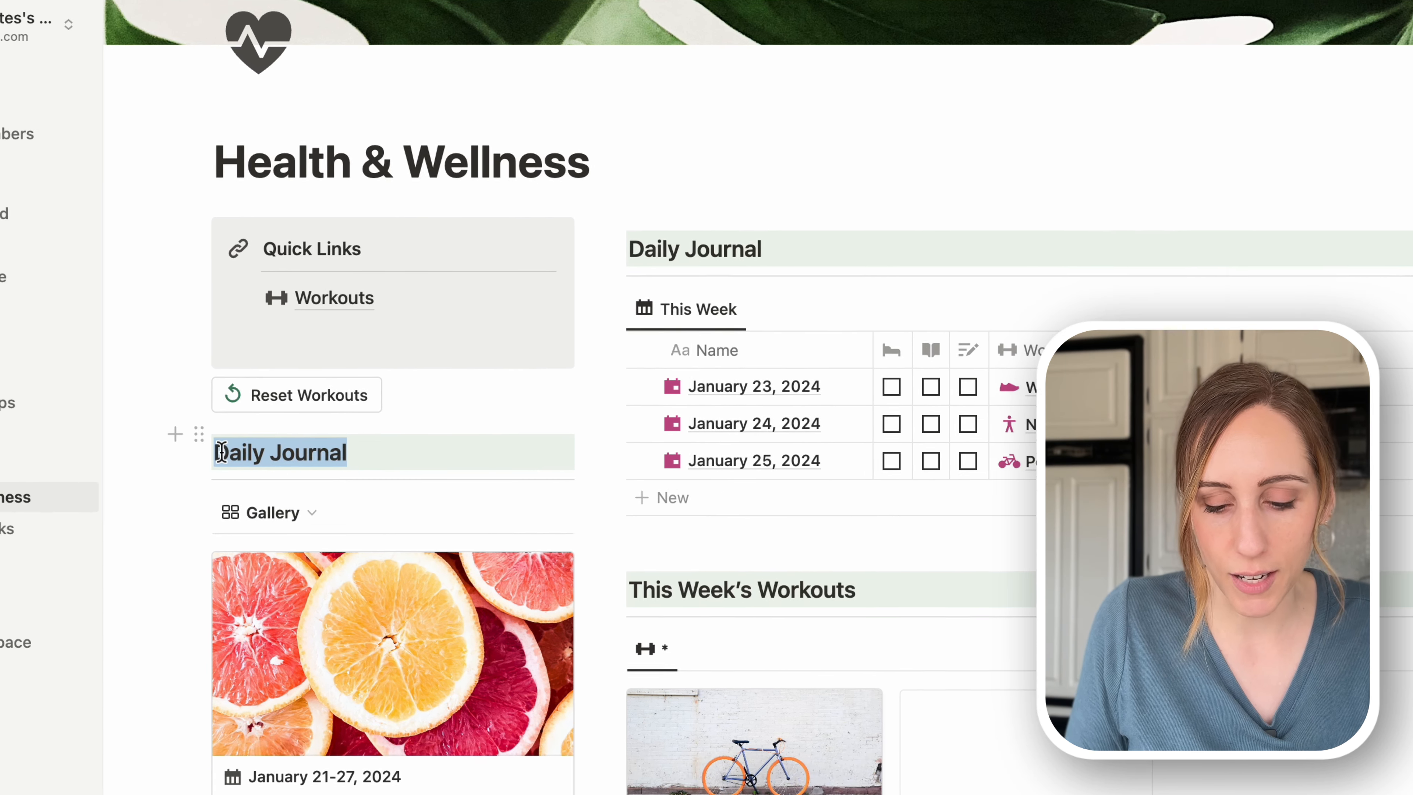
text(This Week)
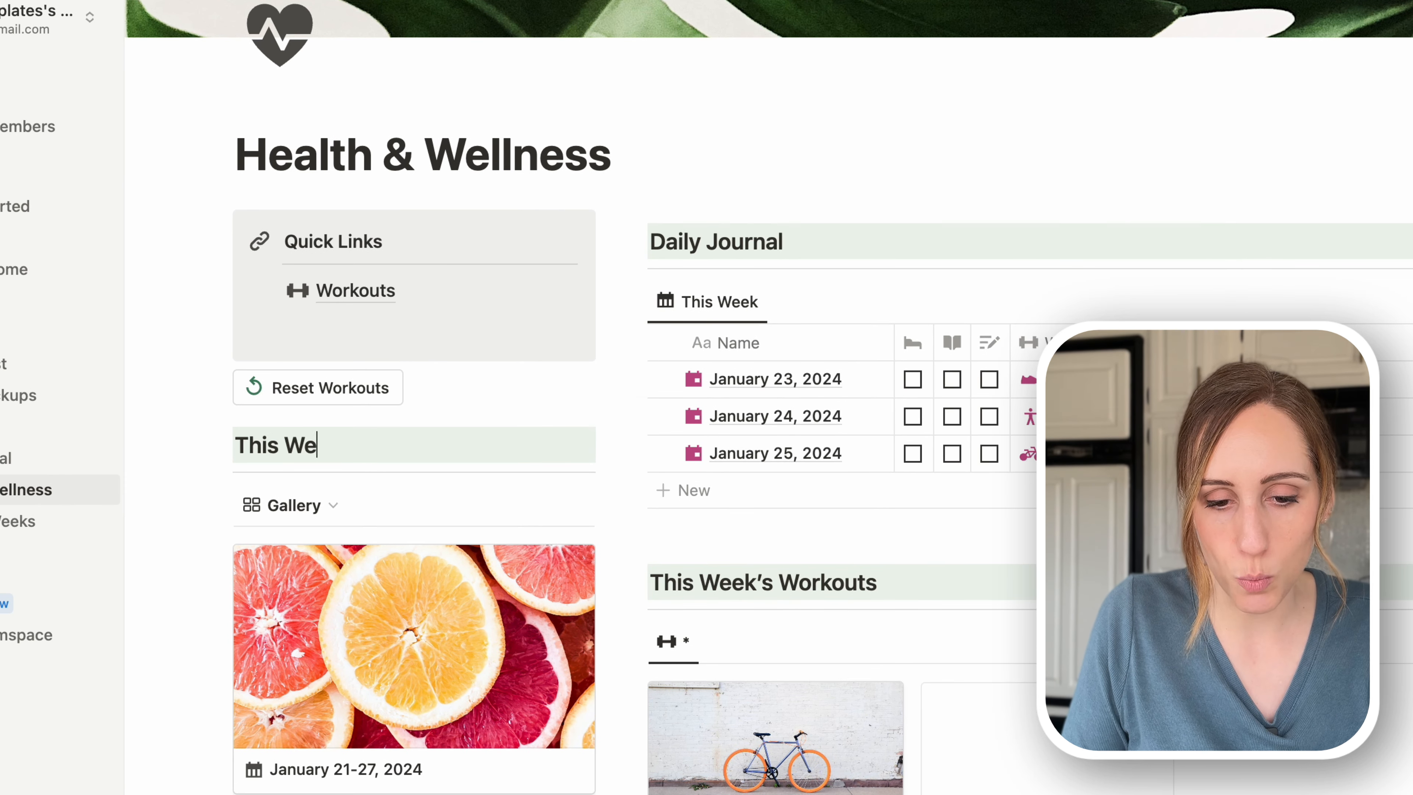
Step: Rename the Calendar Weeks gallery view to "*" and give it the calendar icon
click(305, 512)
click(426, 594)
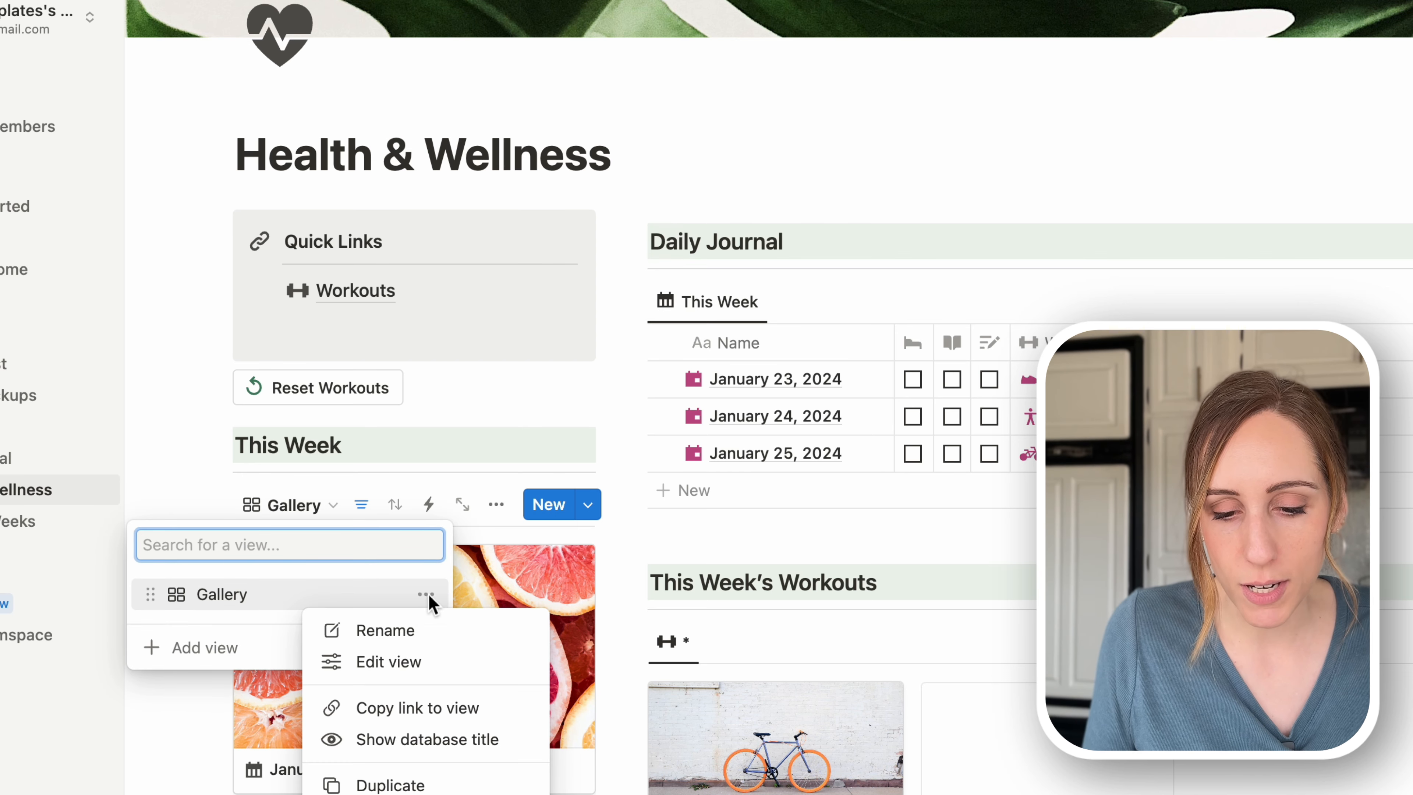
click(399, 634)
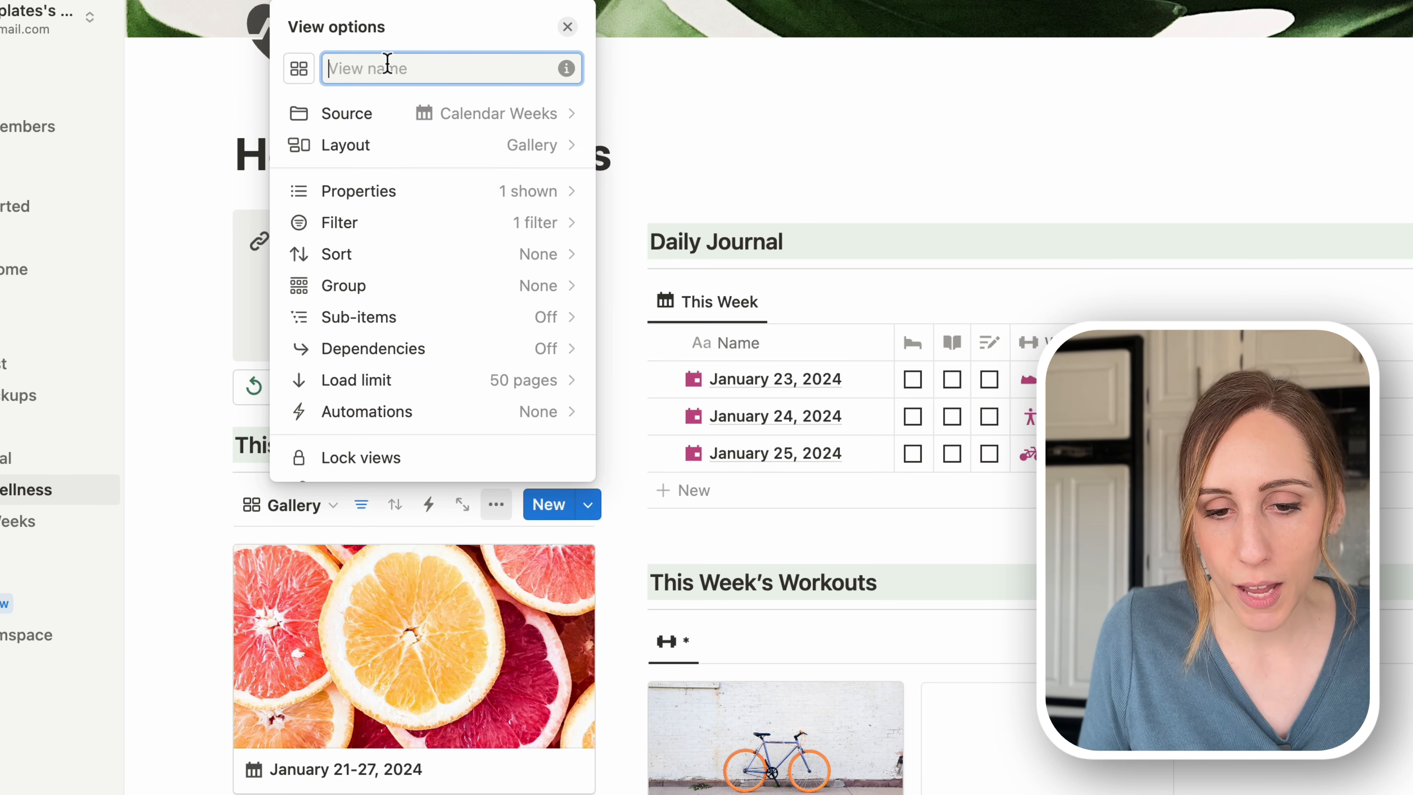
text(*)
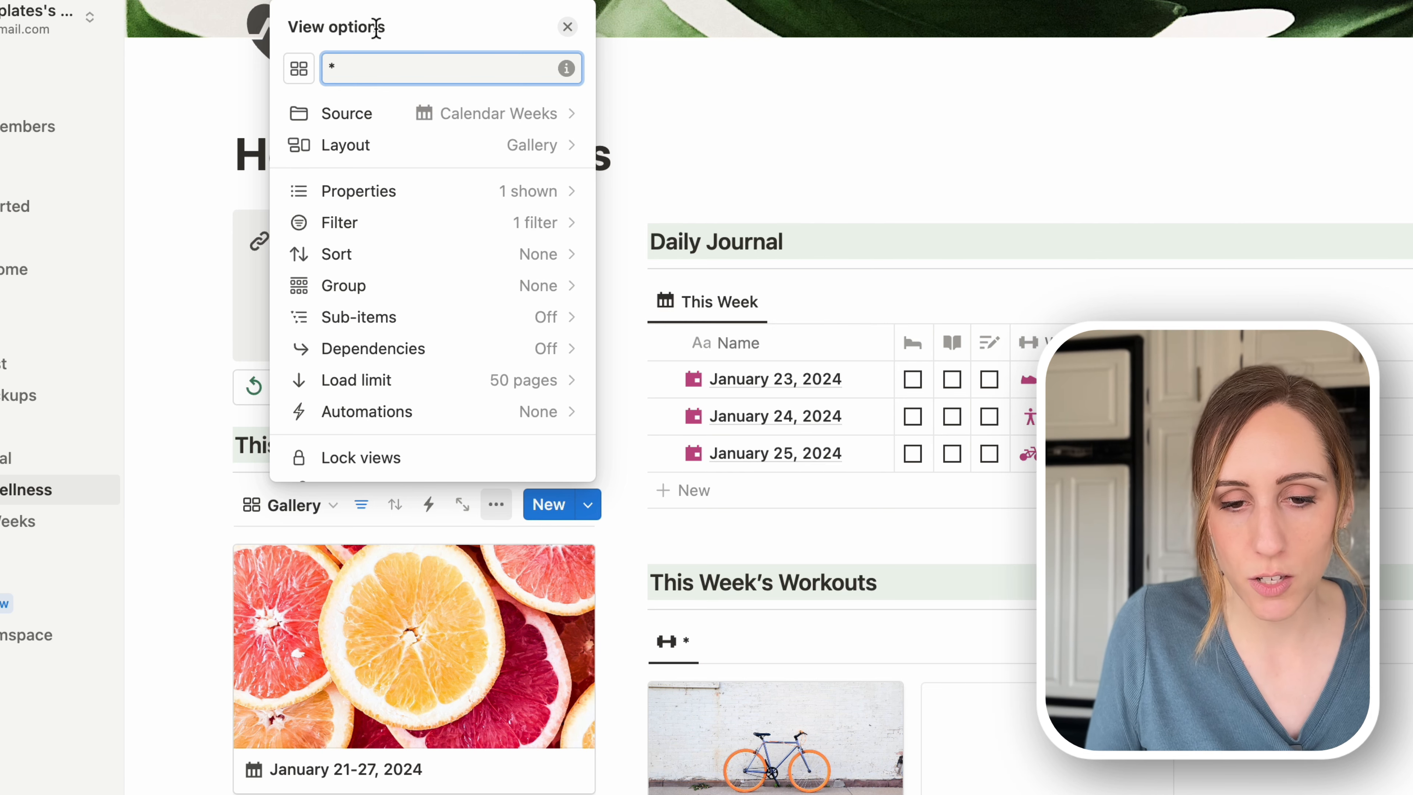
click(306, 65)
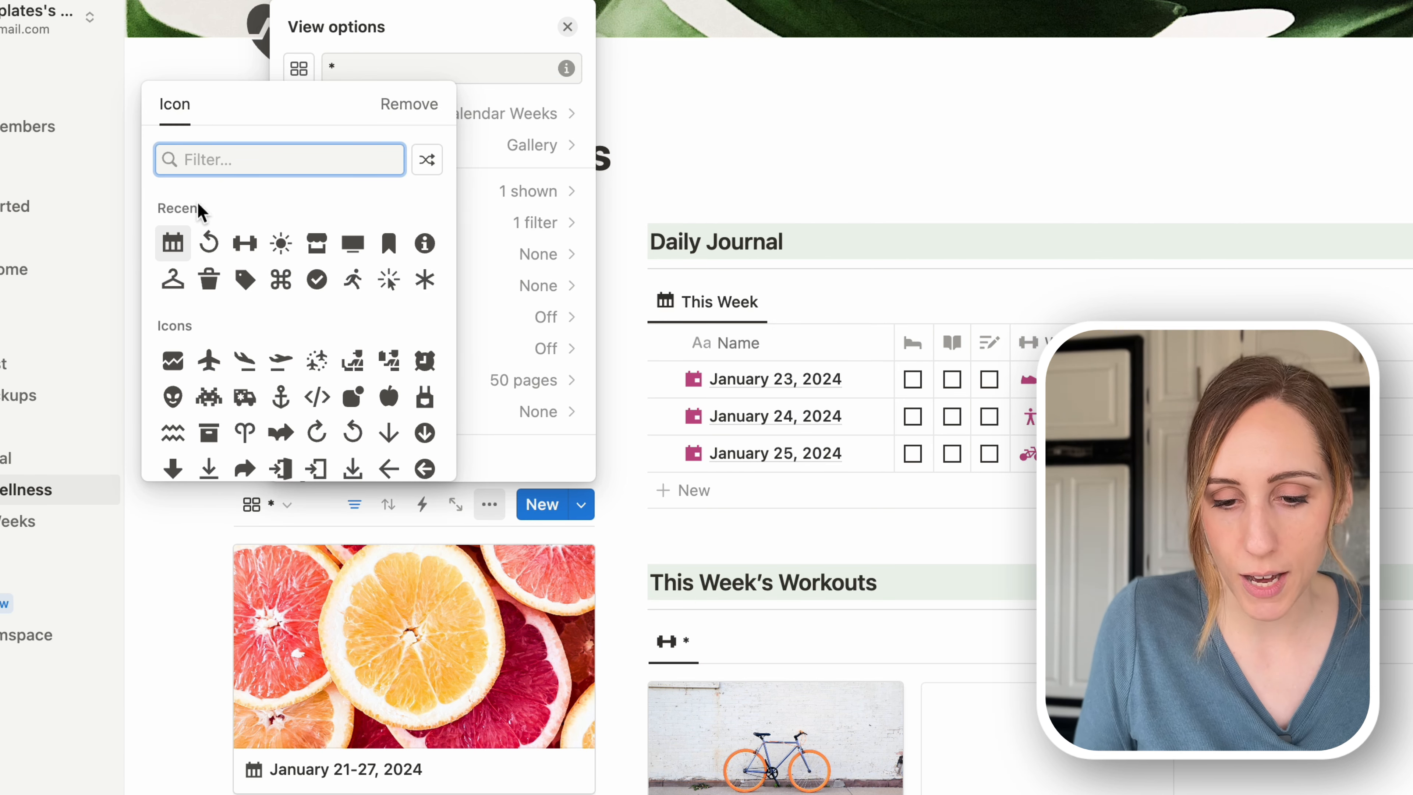
click(174, 245)
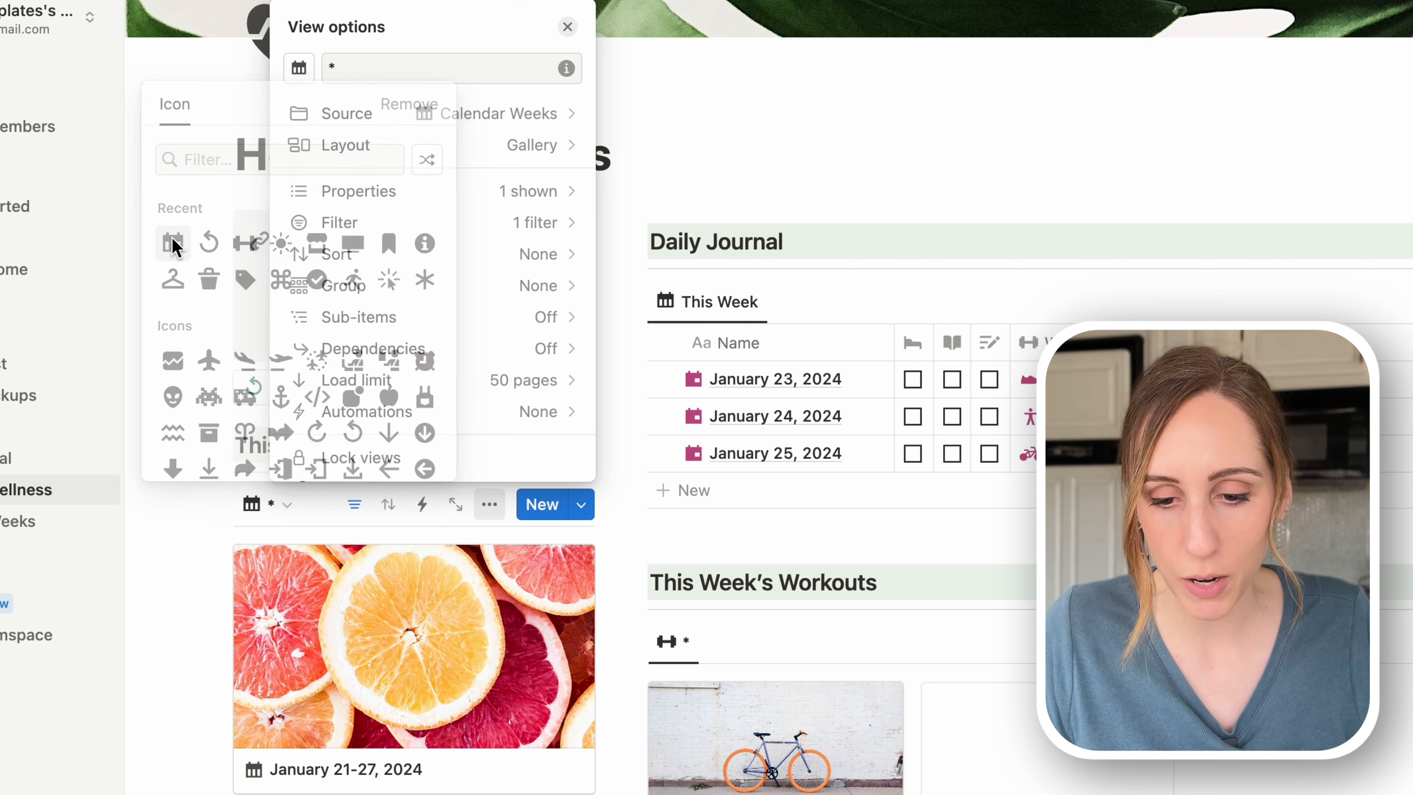
click(567, 29)
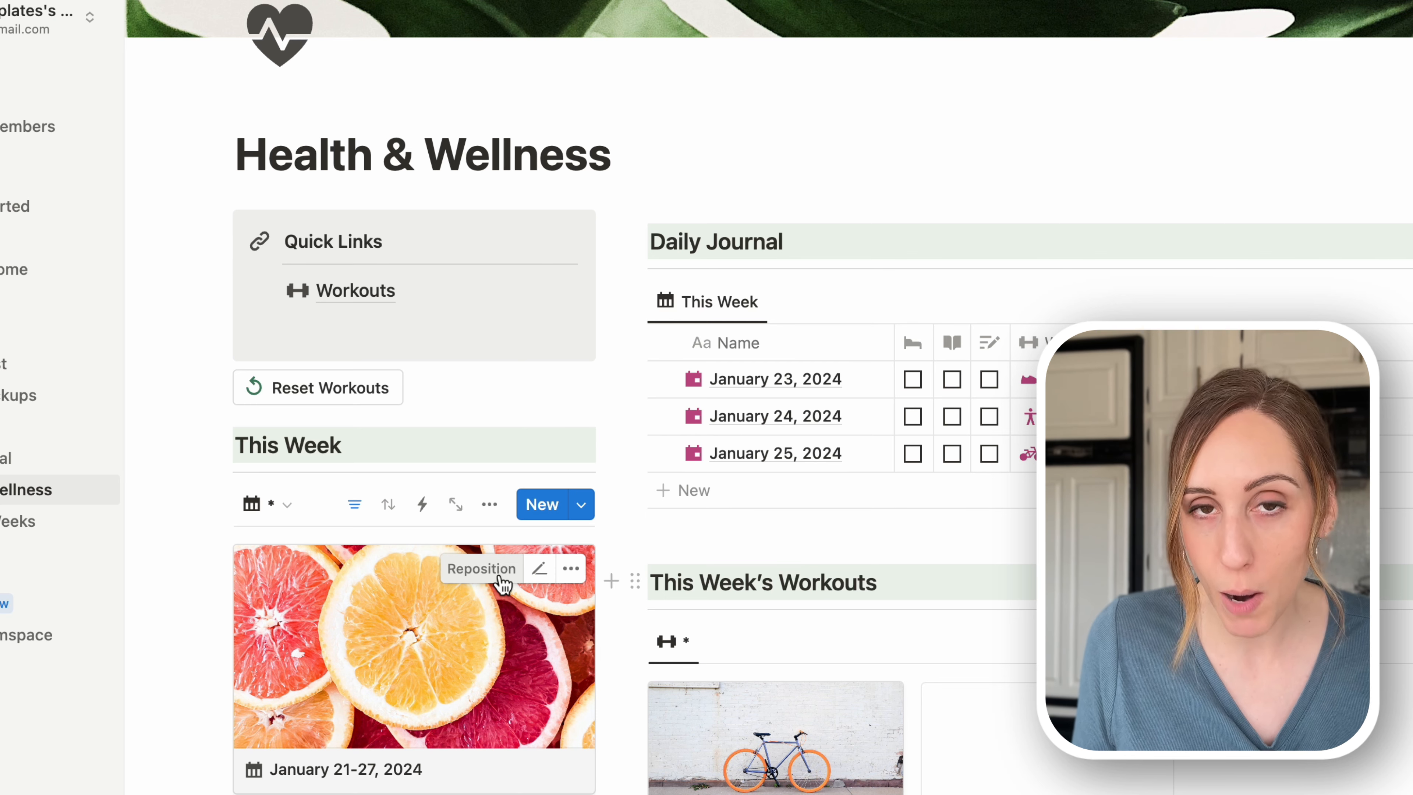
Step: Show the #Workouts property on the cards of the This Week gallery
click(494, 514)
click(573, 194)
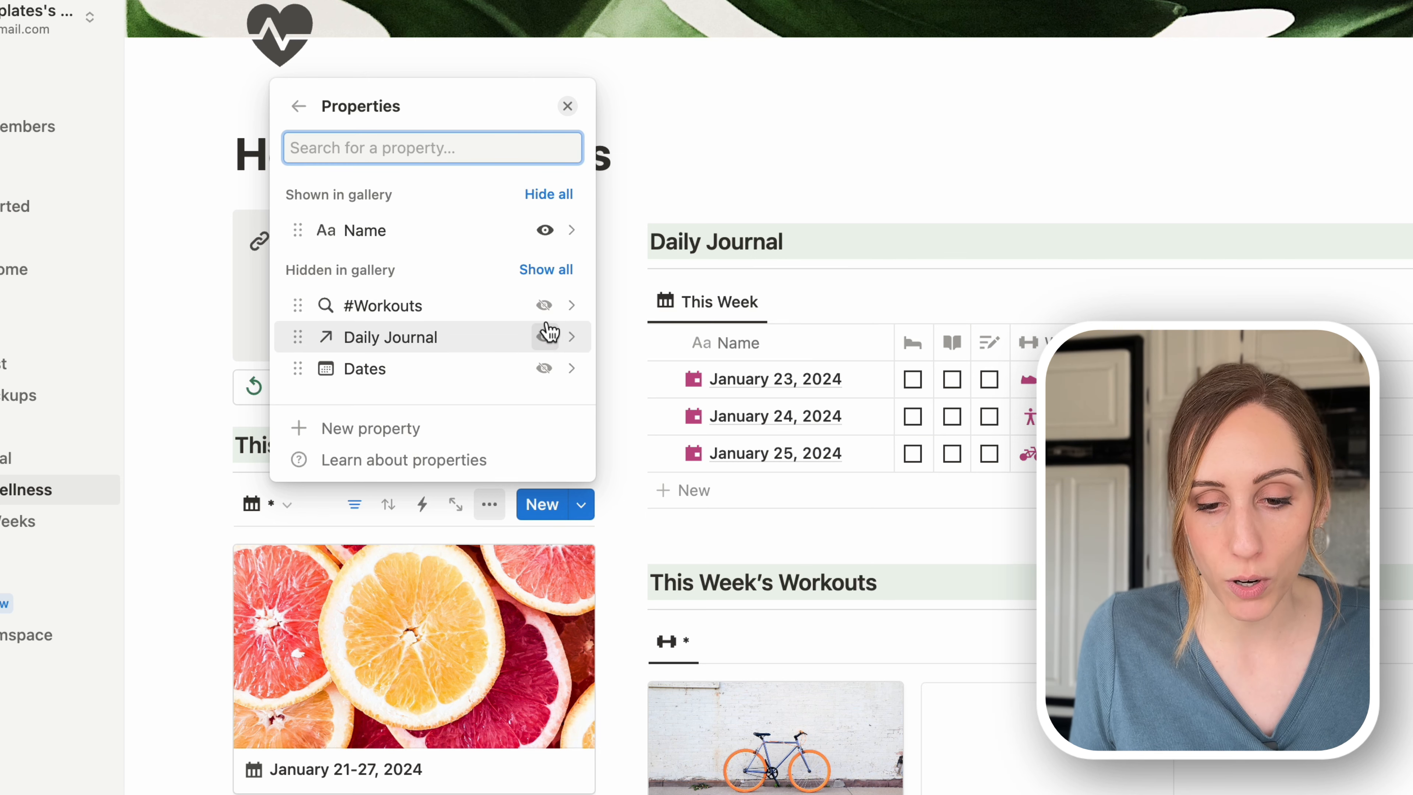
click(545, 305)
scroll(549, 303, down, 2)
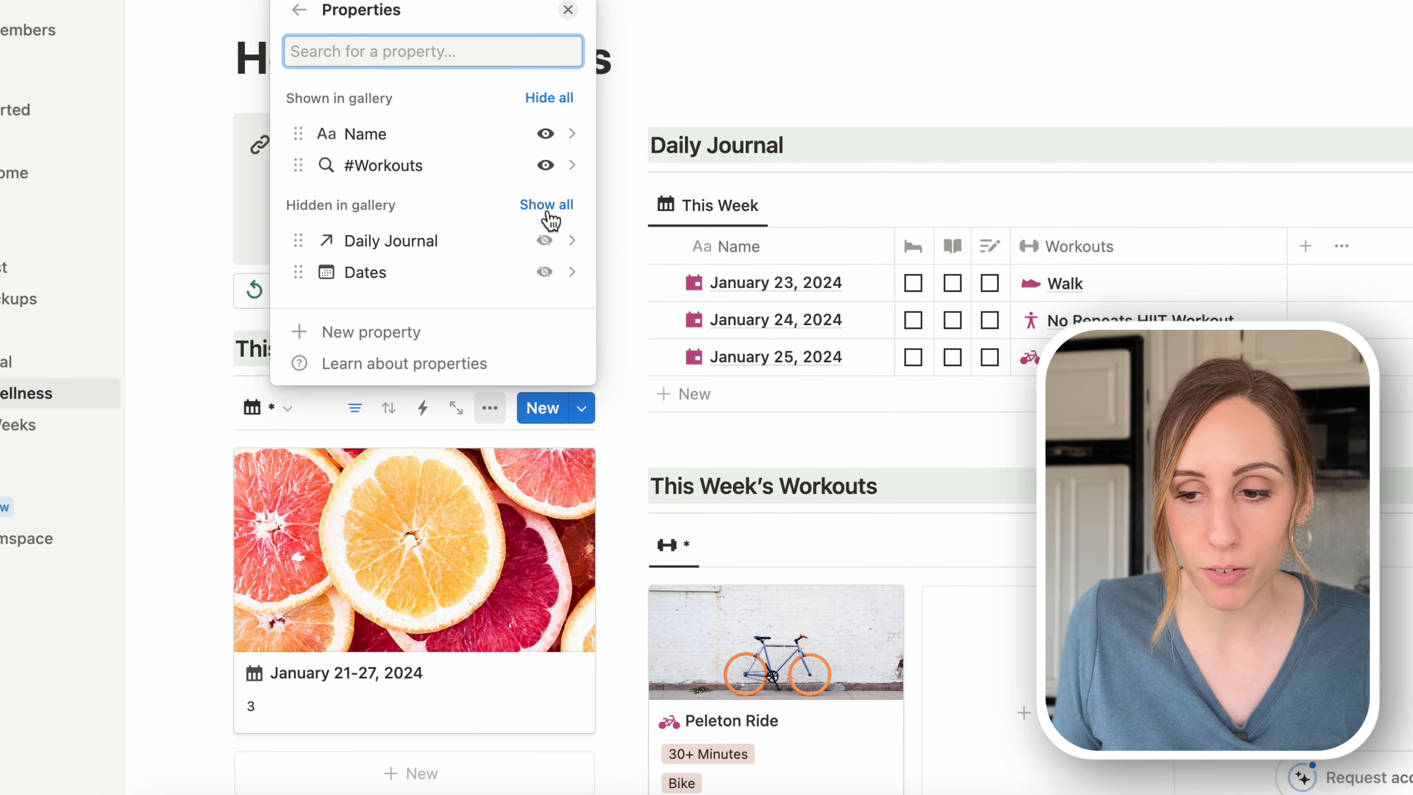
key(Escape)
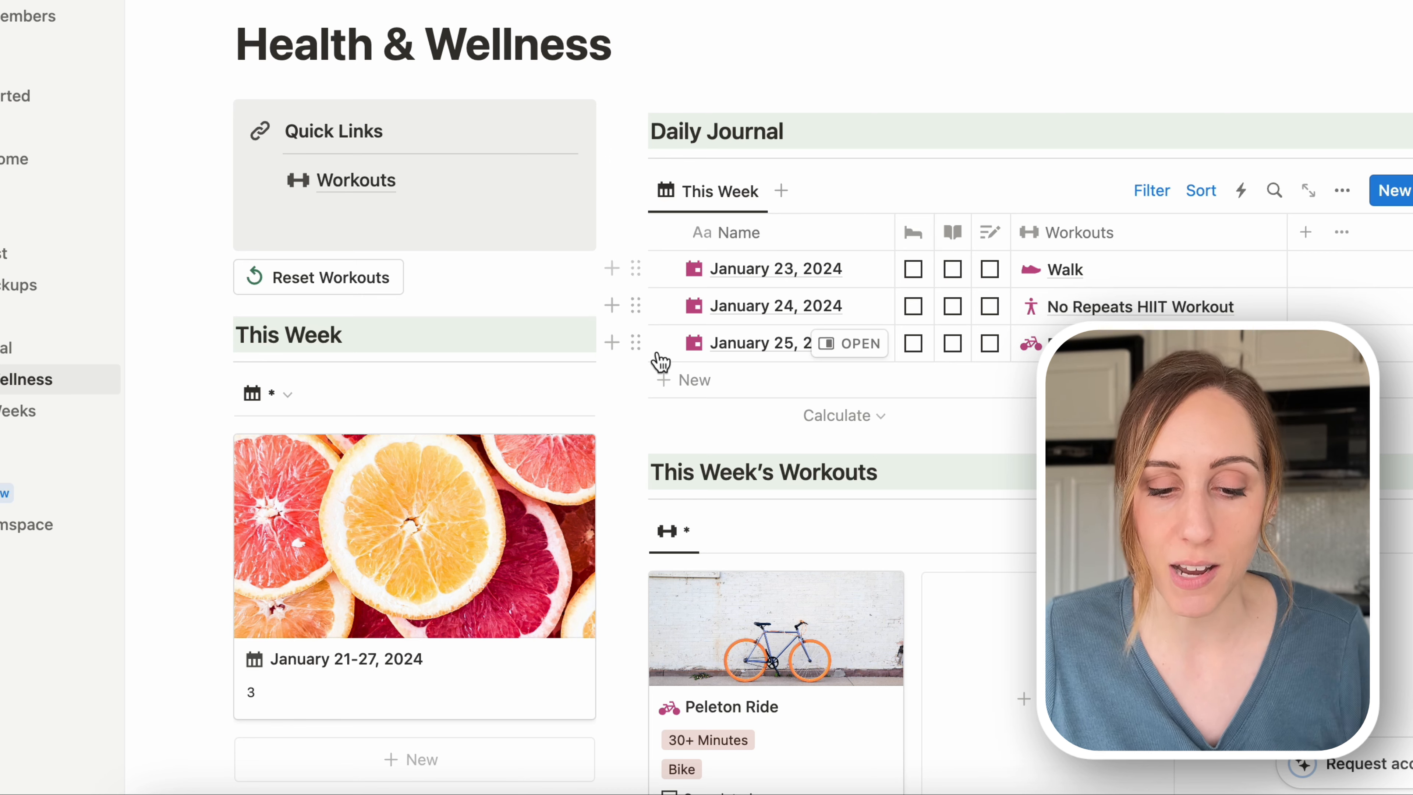
Step: Add a formula property named "Workouts" with a dumbbell icon to the January 21-27, 2024 page
click(488, 686)
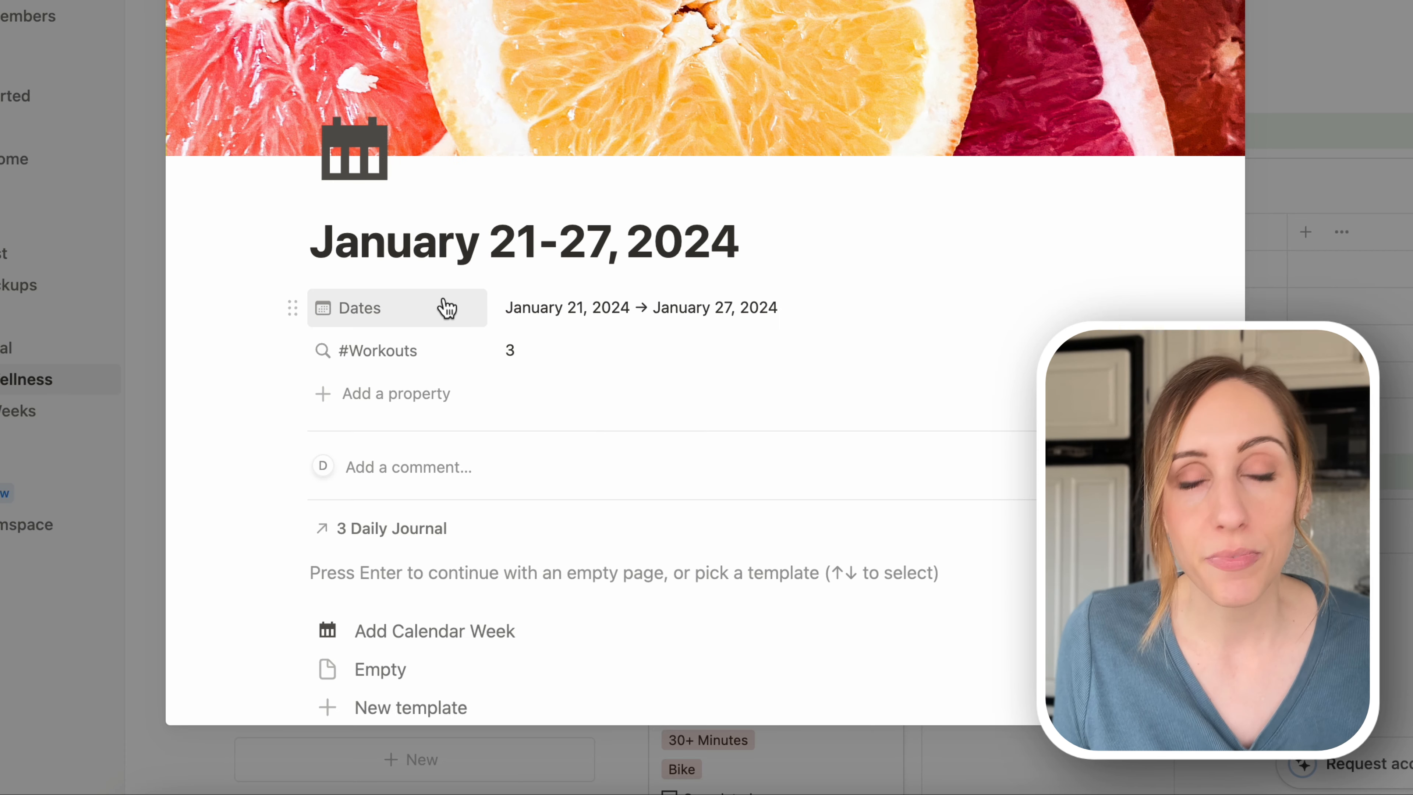
click(368, 404)
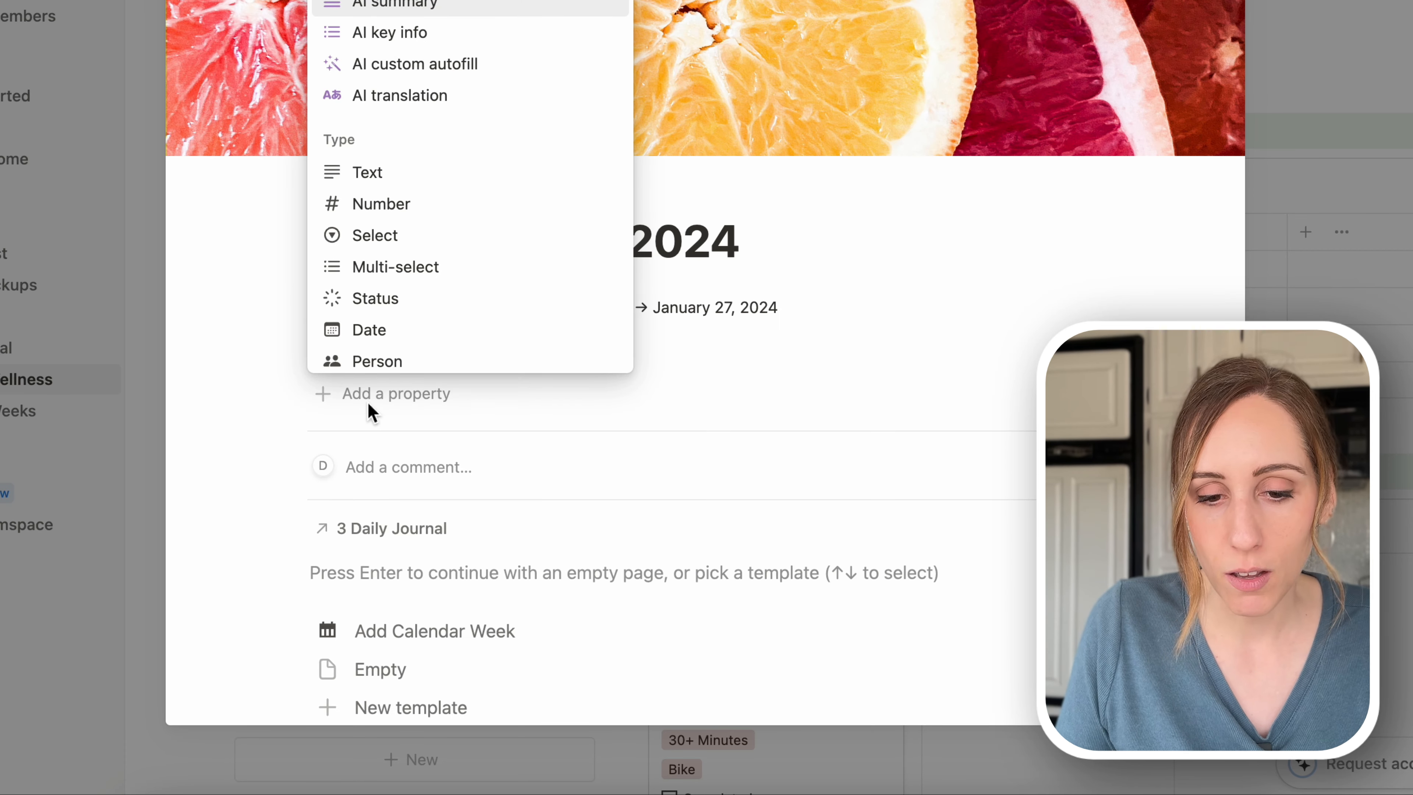
text(form)
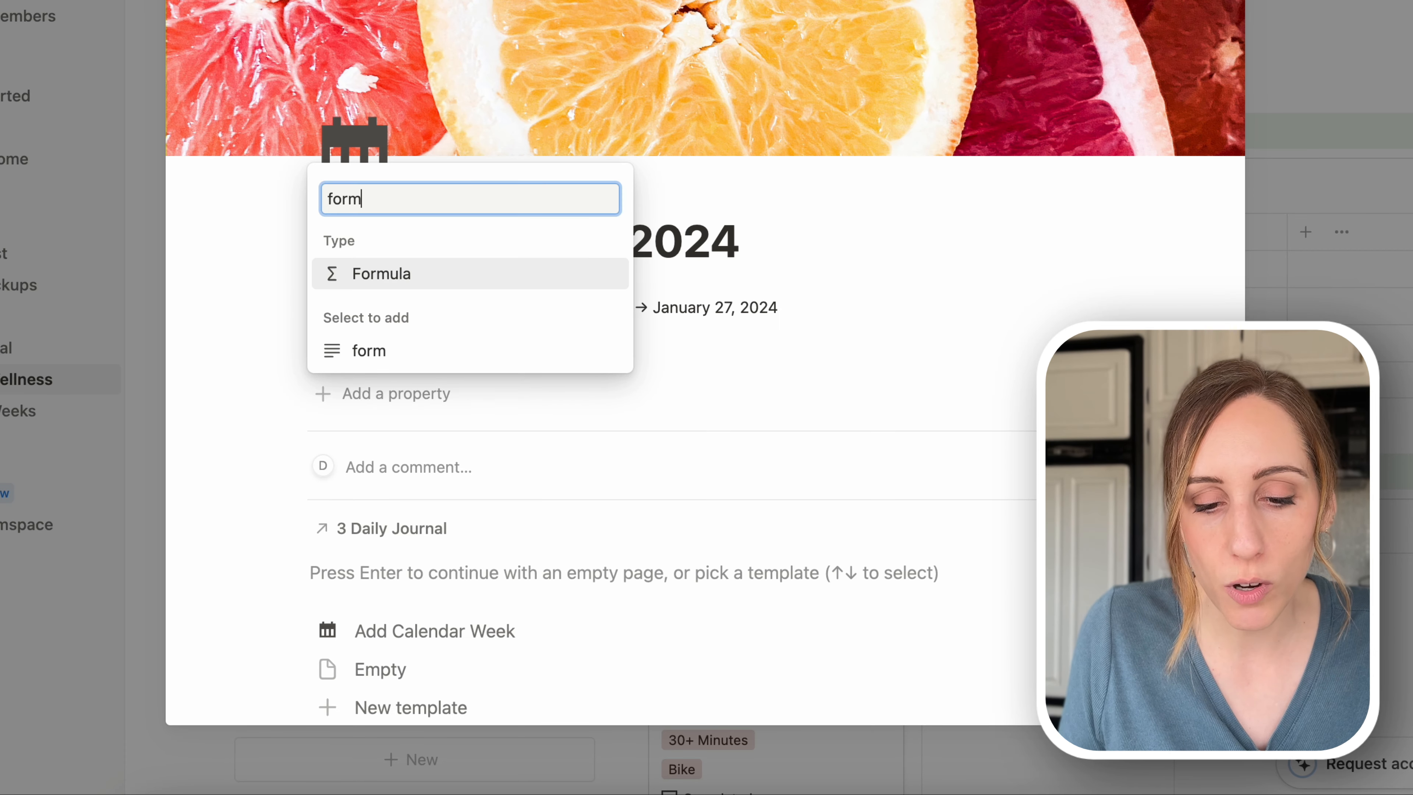
click(390, 277)
text(Workouts)
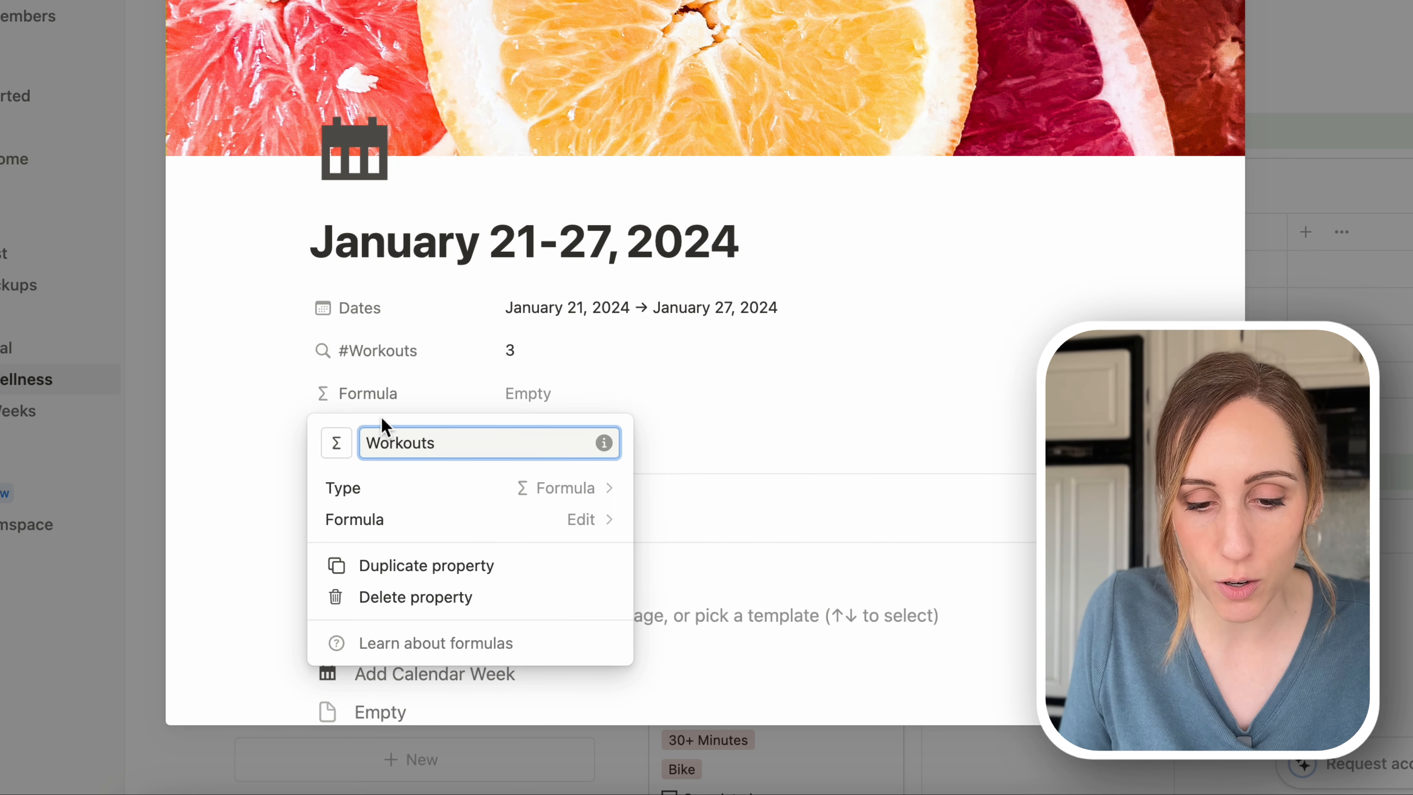
click(336, 443)
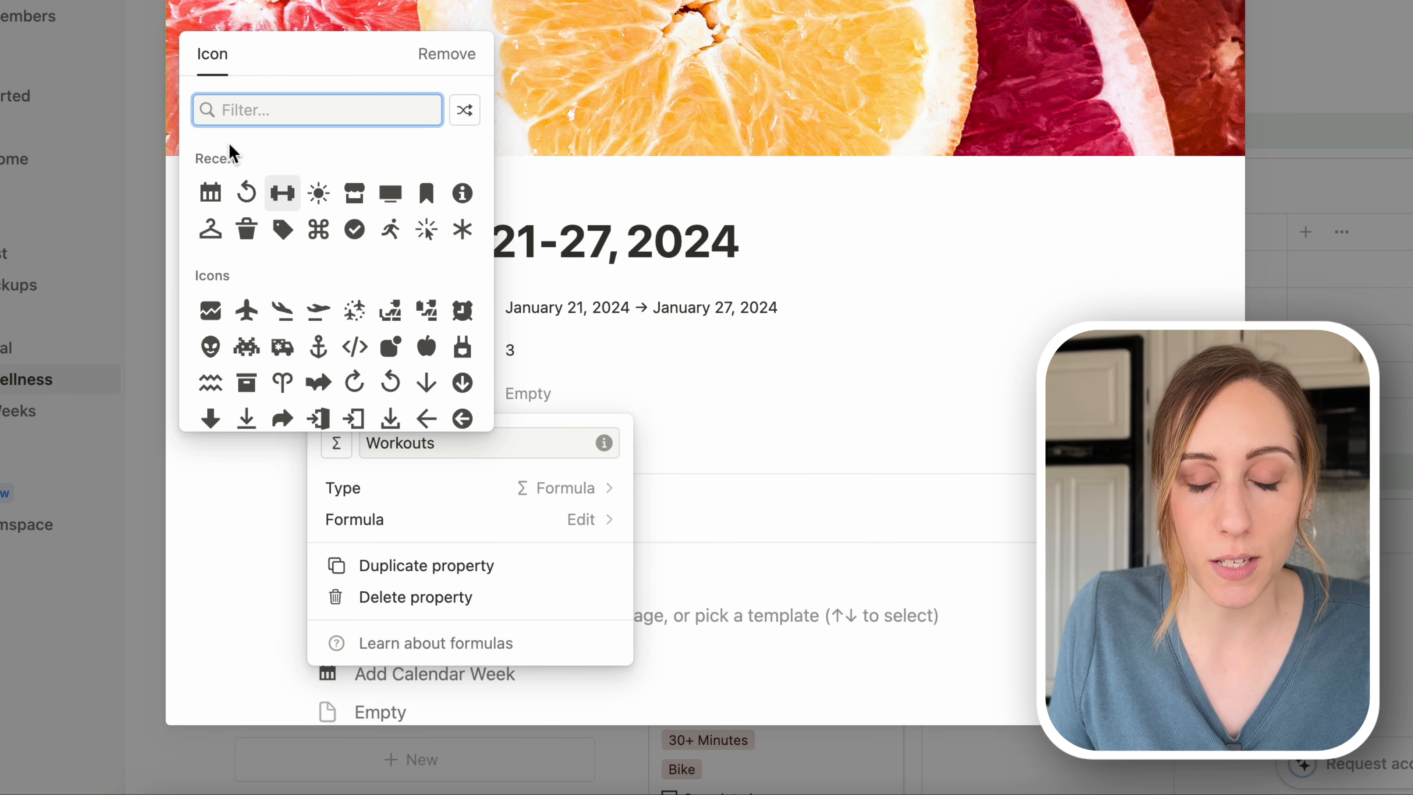
click(282, 192)
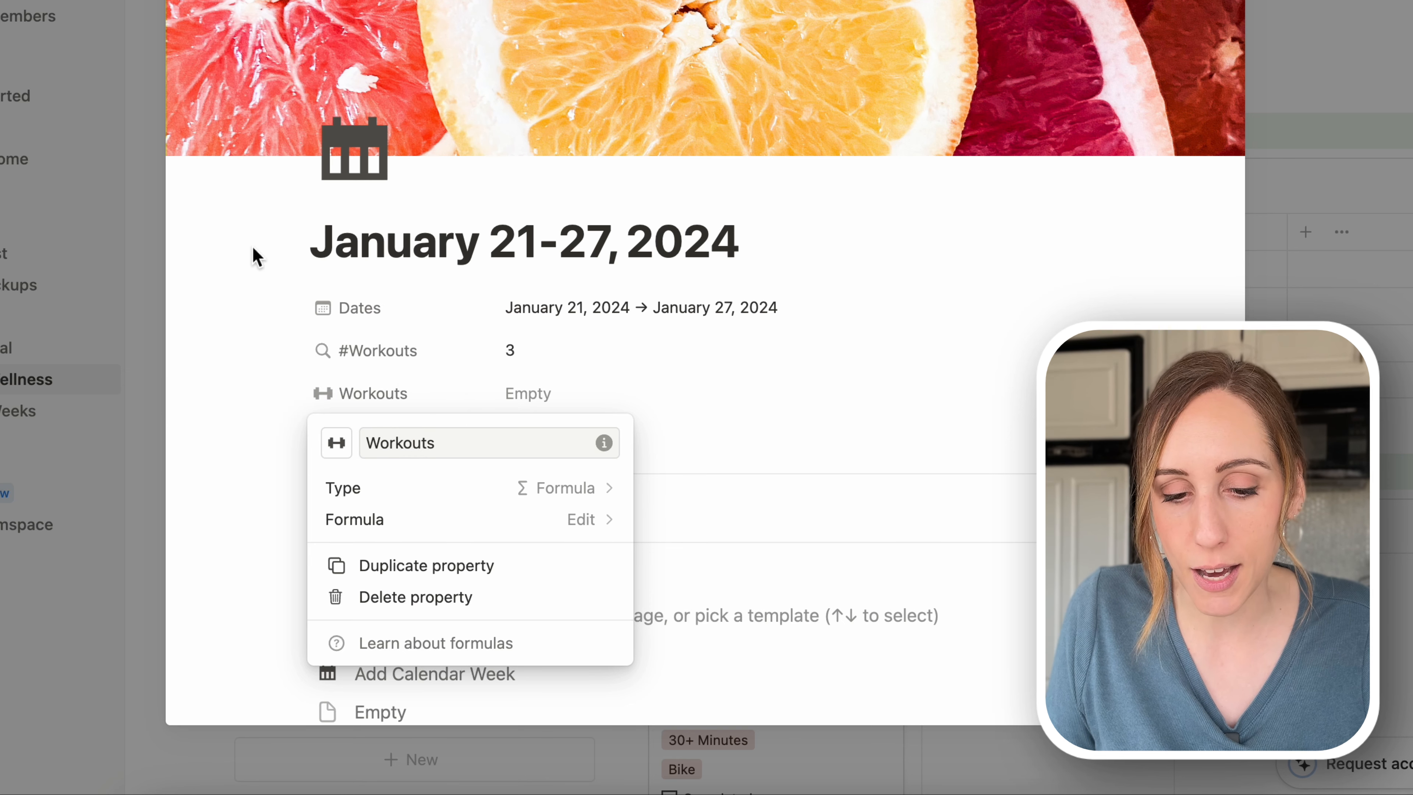
click(849, 368)
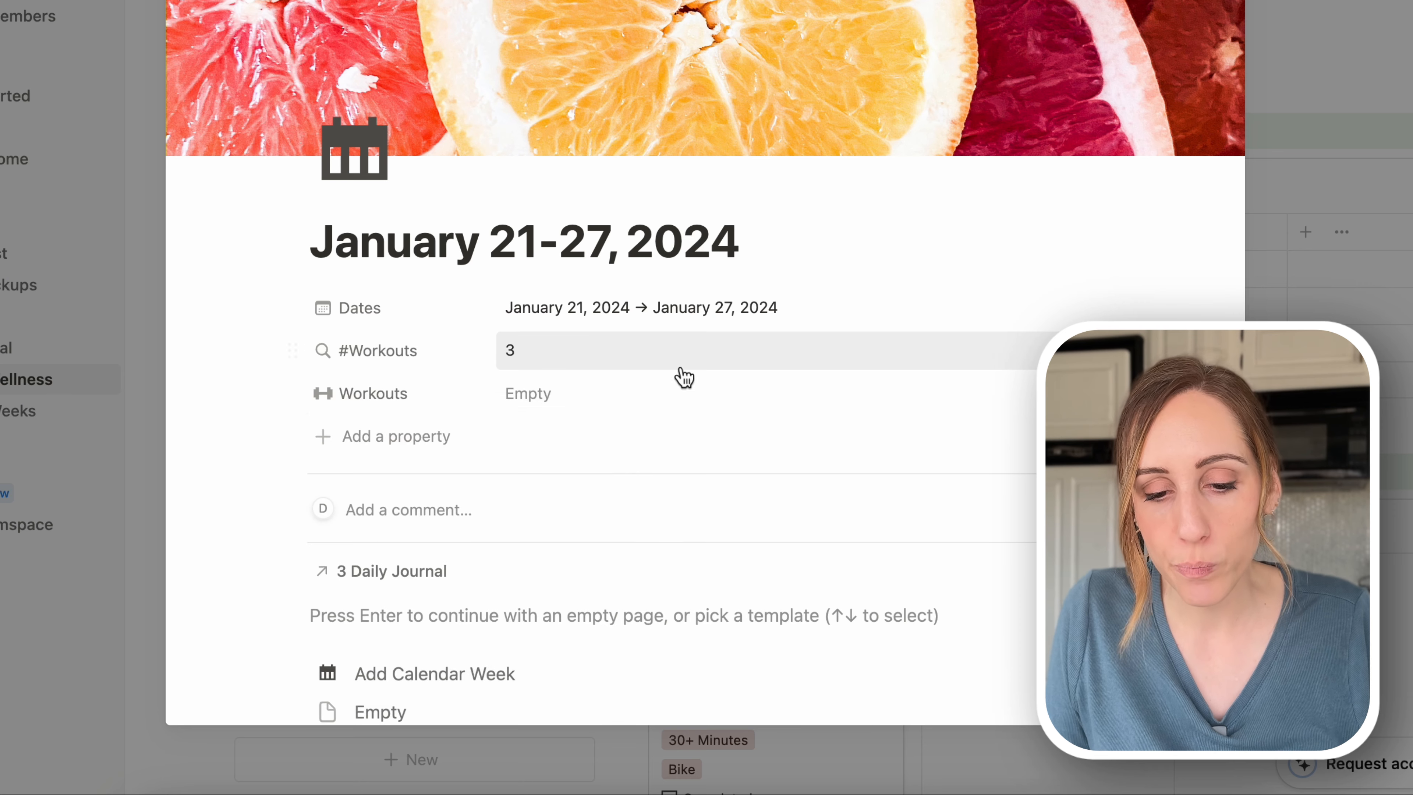
Step: Set the Workouts formula to "💪 " + #Workouts, with a space after the flexed-arm emoji inside the quotes
click(518, 394)
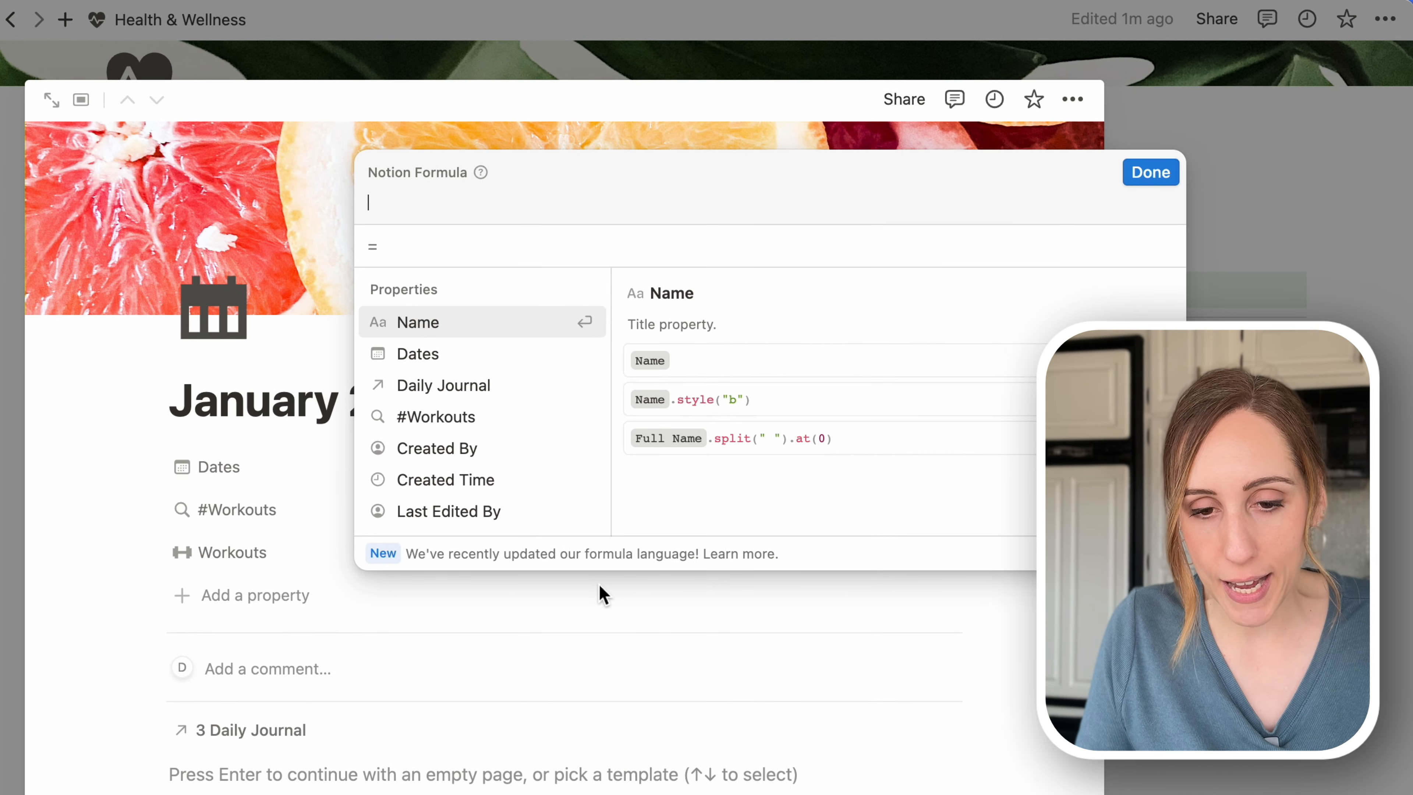
key(ctrl+super+space)
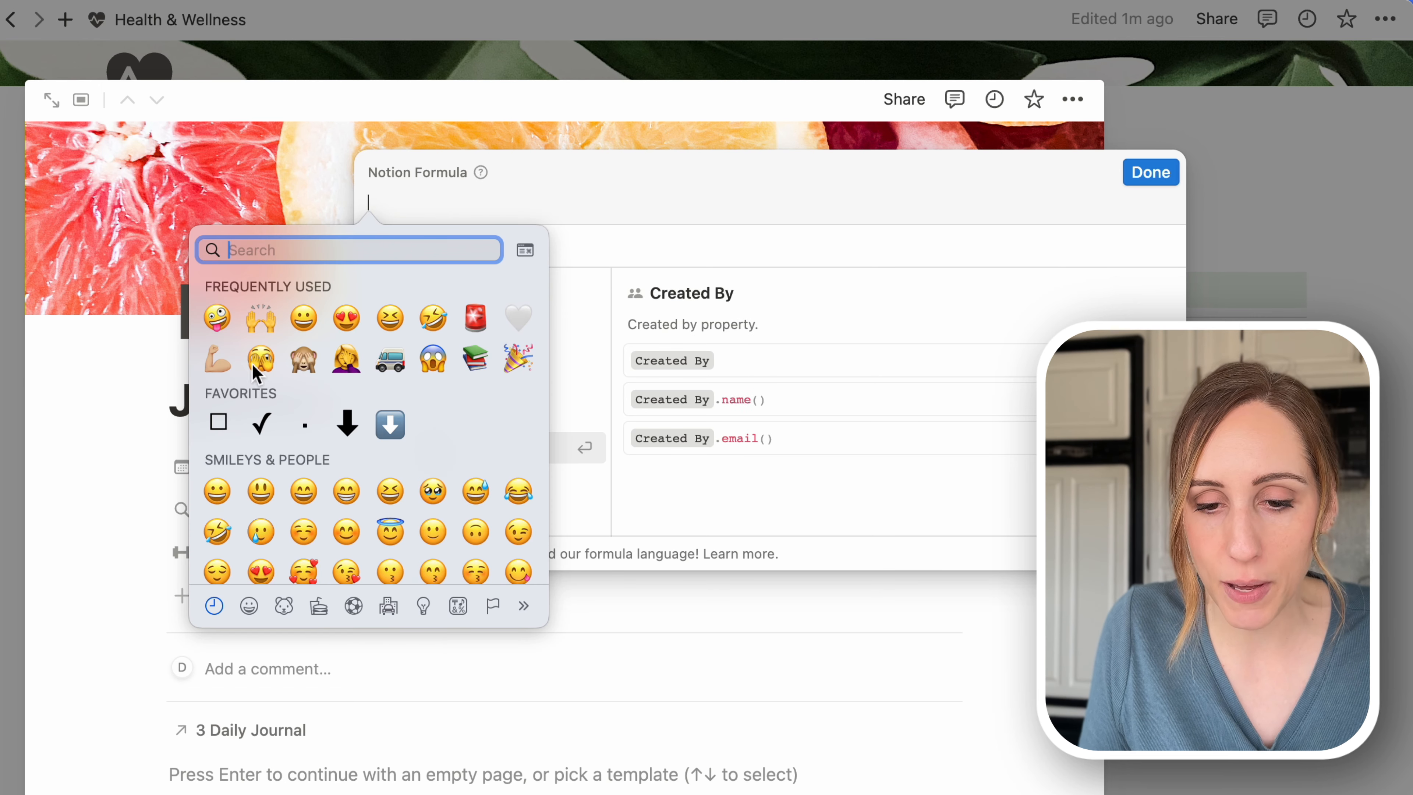
click(218, 361)
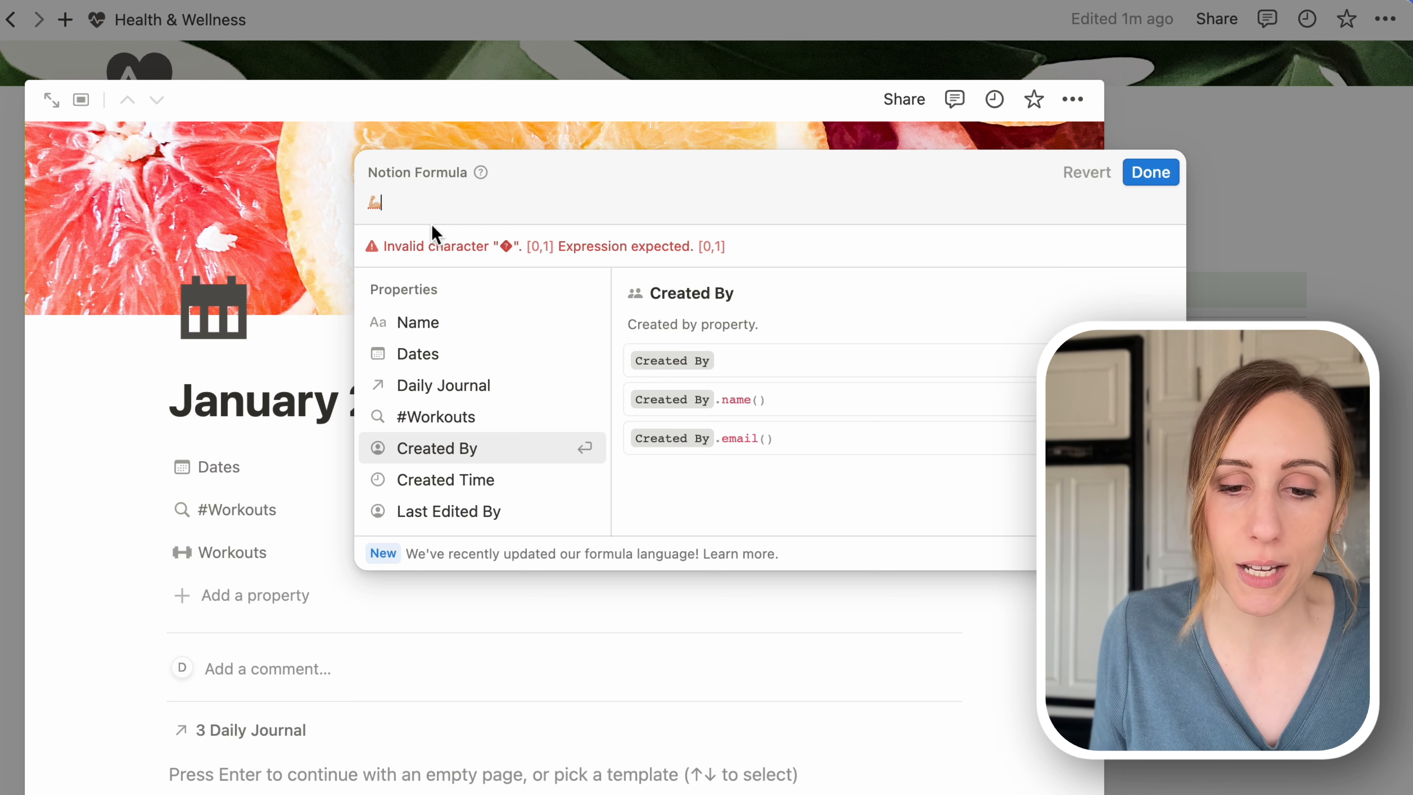
click(370, 201)
text(")
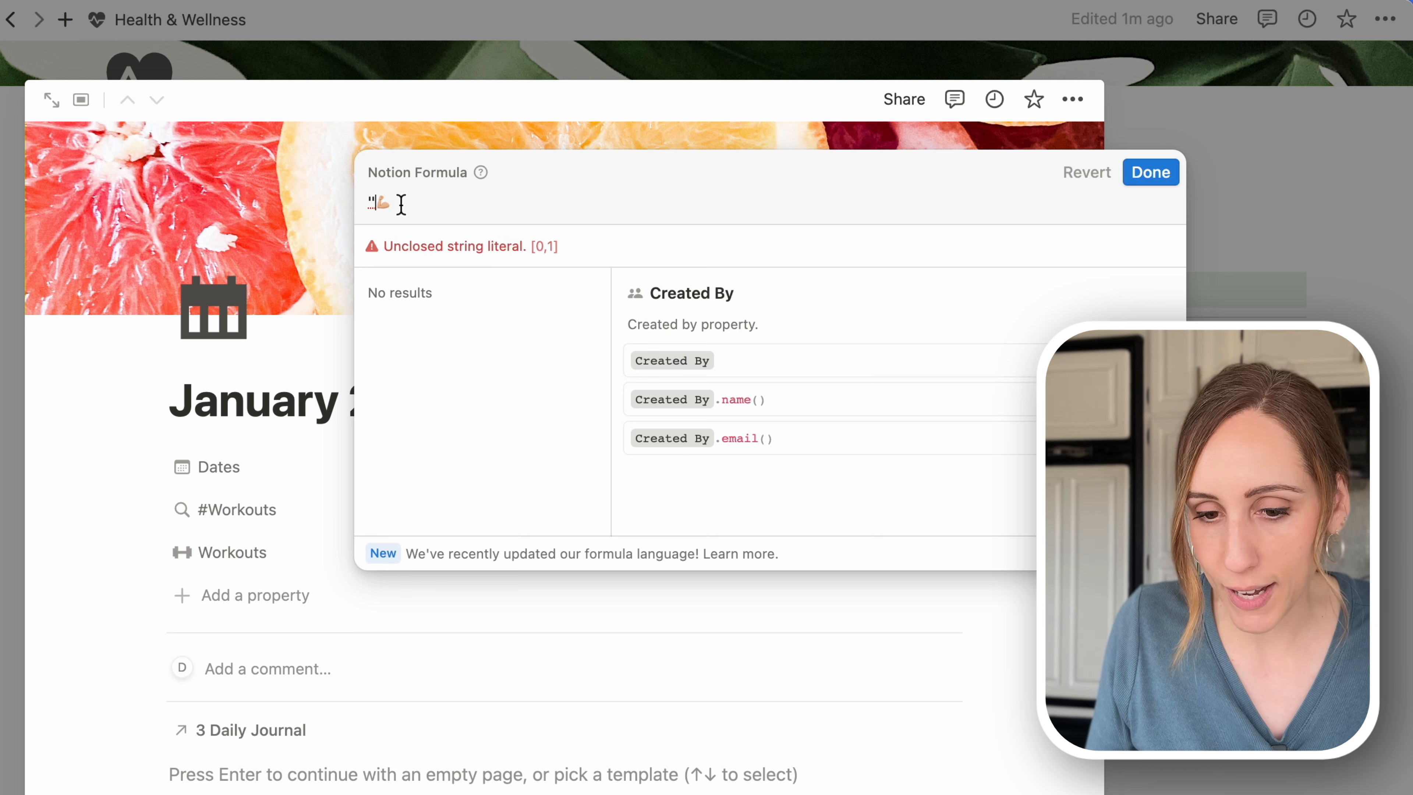
text(")
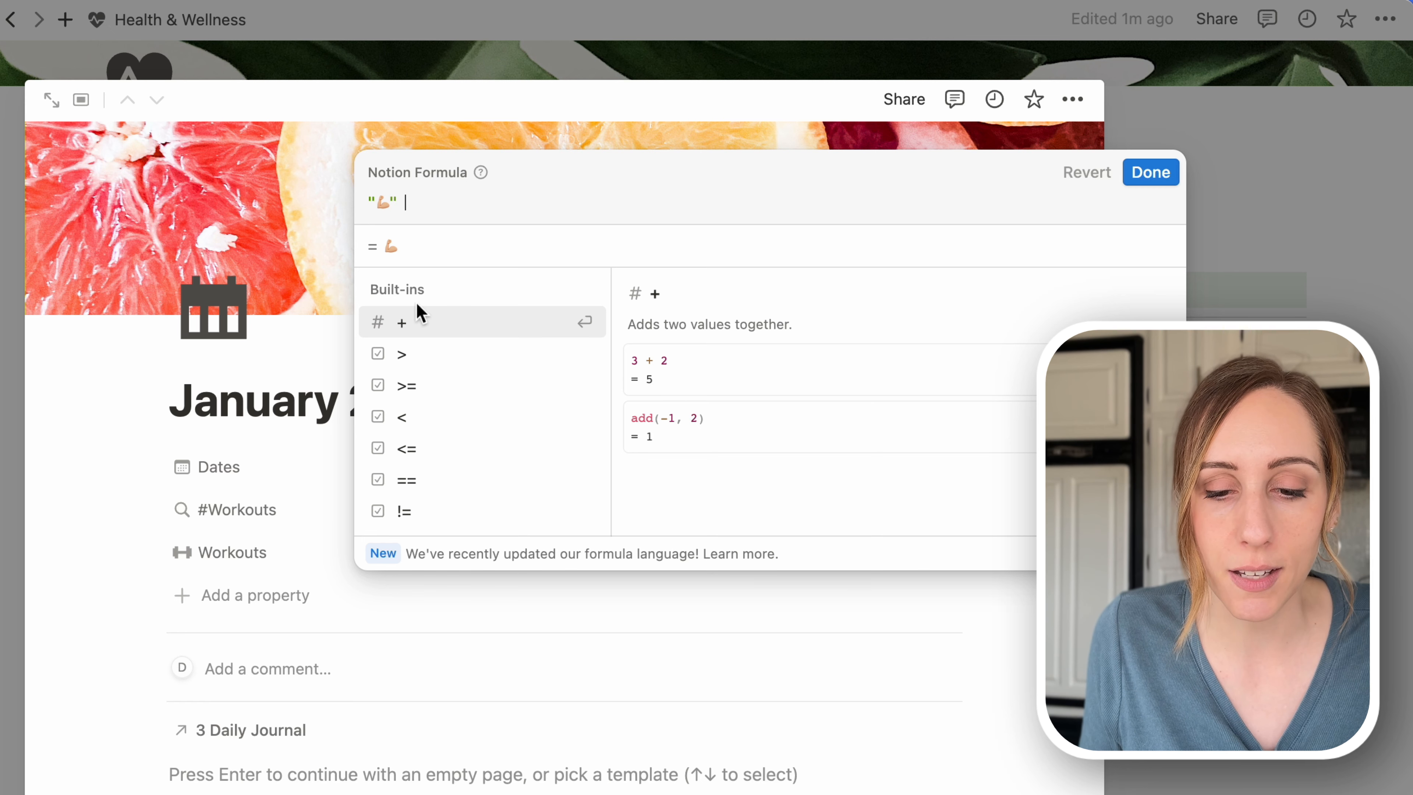
click(411, 329)
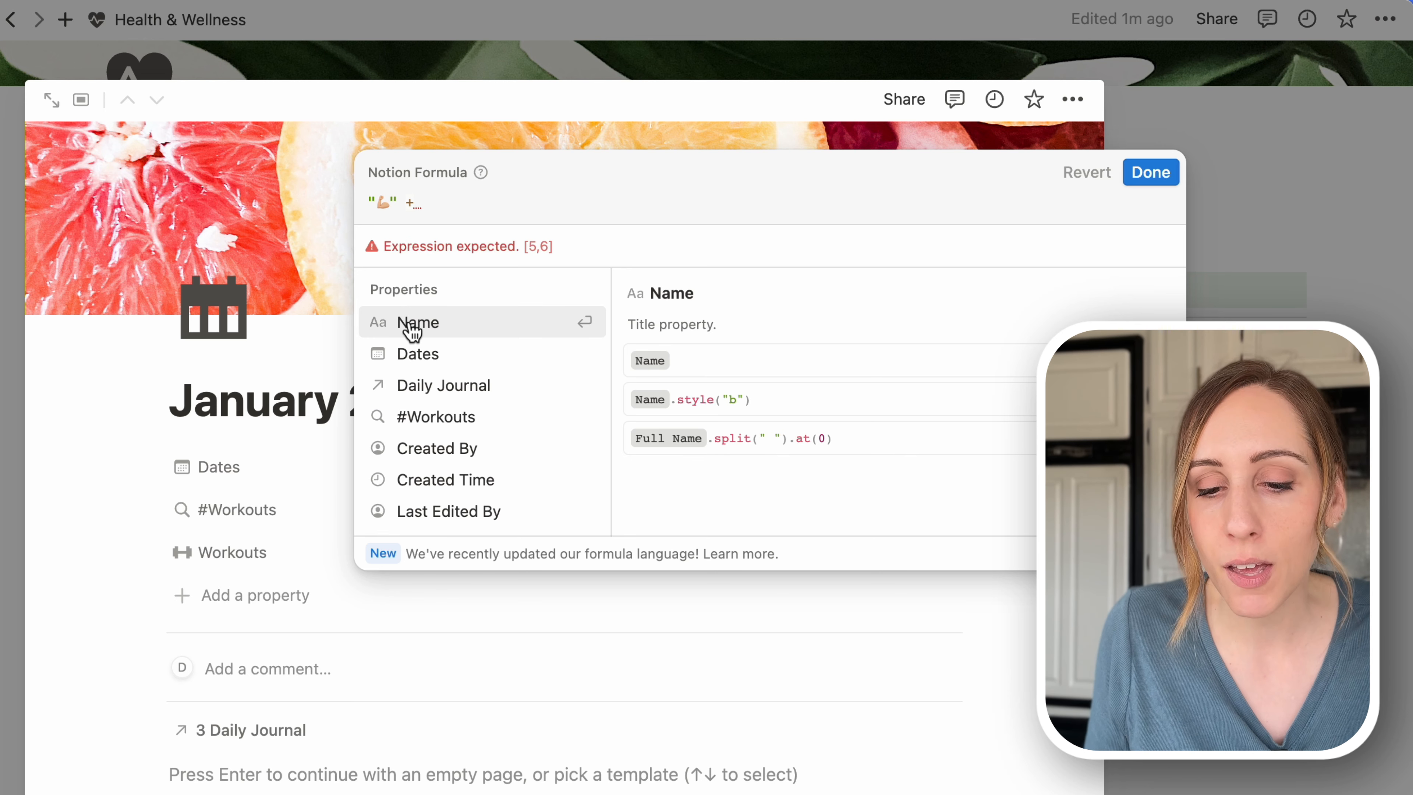
click(429, 428)
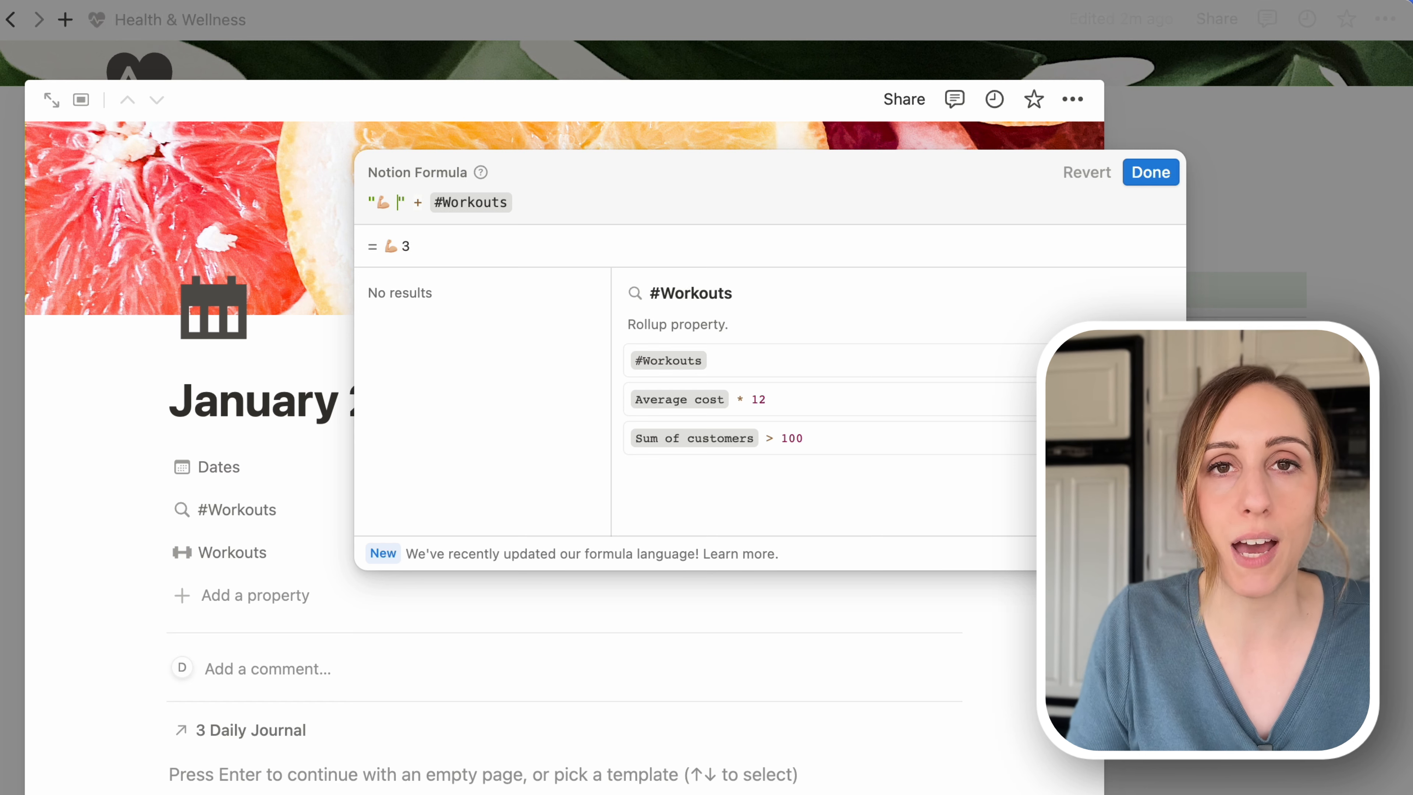
click(1162, 180)
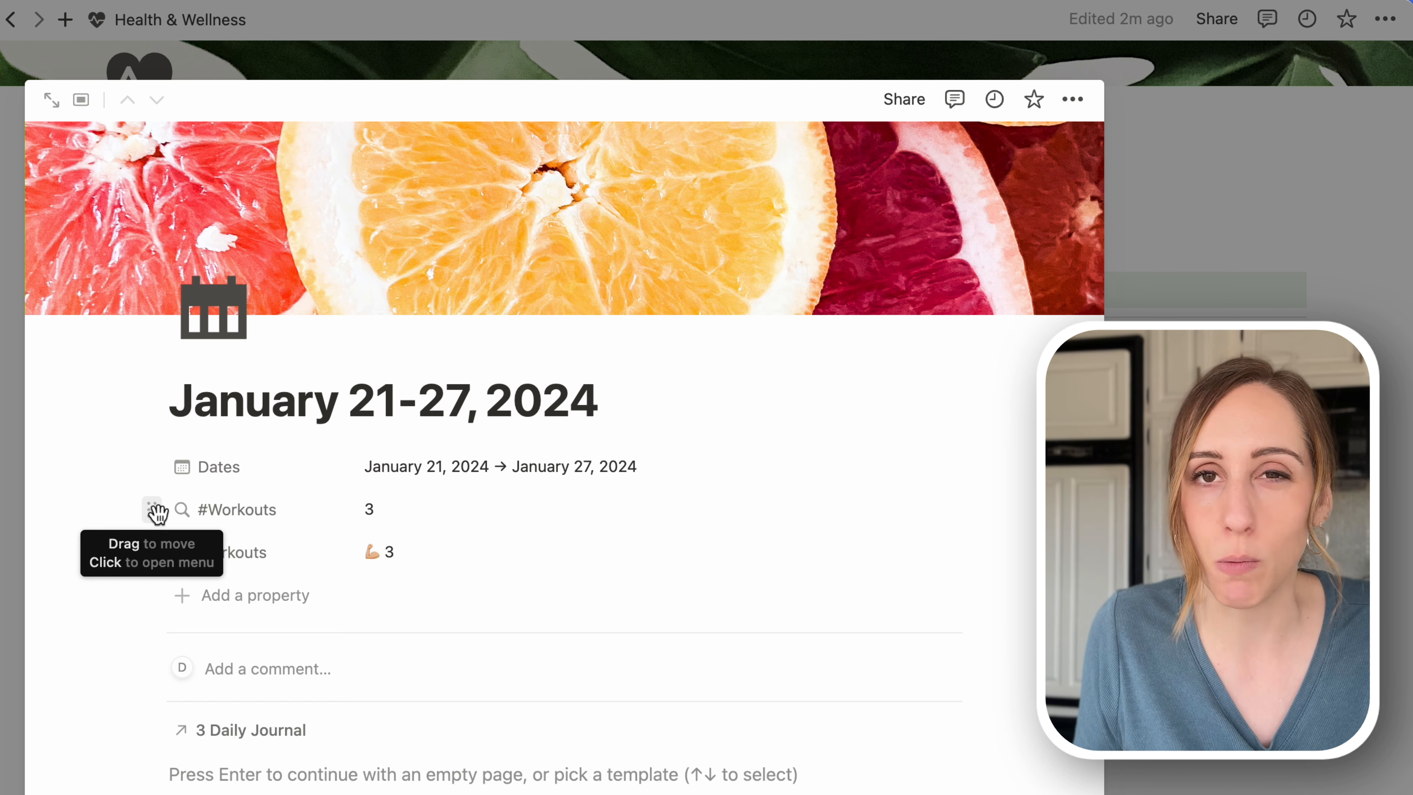
Step: Set the #Workouts rollup's page visibility to Always hide, and close the January 21-27, 2024 page
click(153, 510)
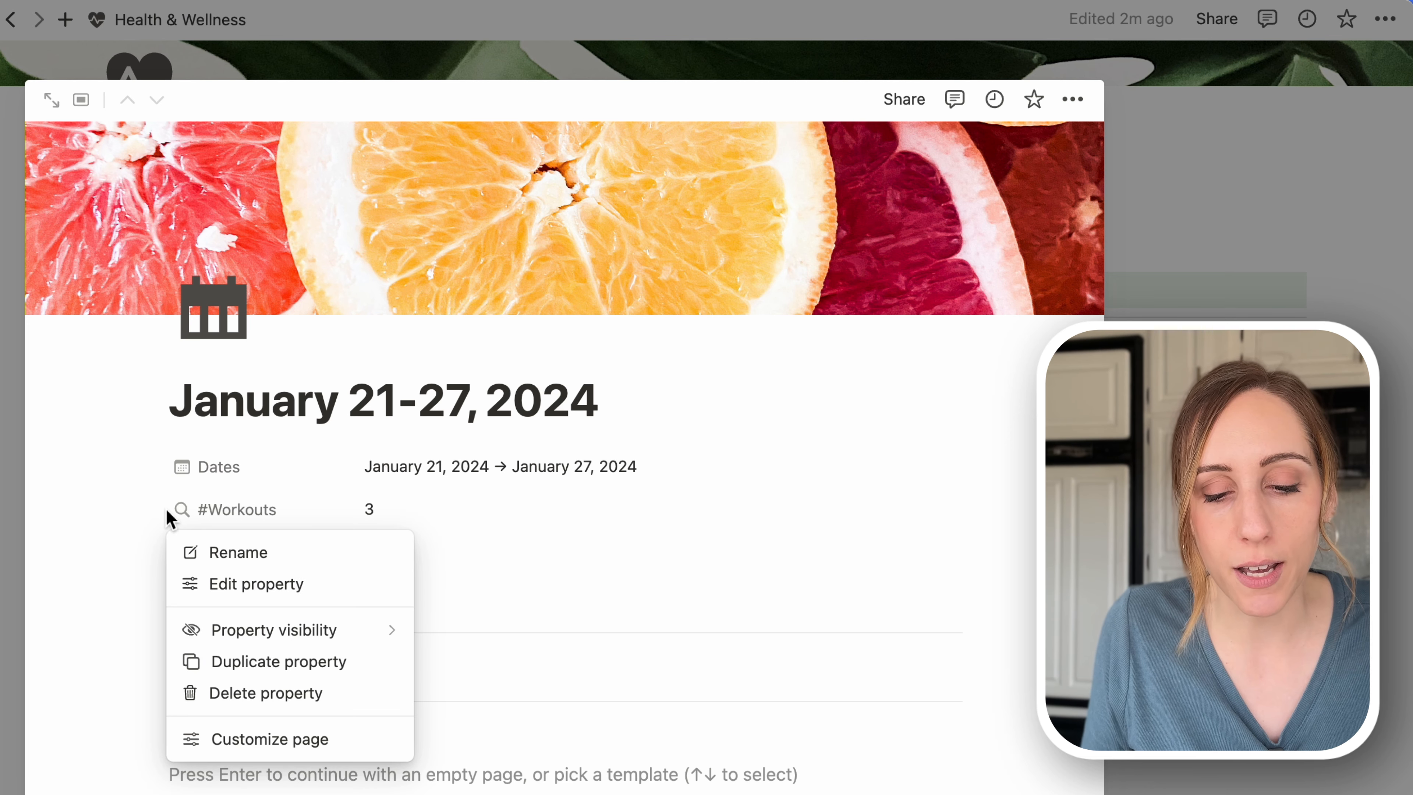
mouse_move(246, 633)
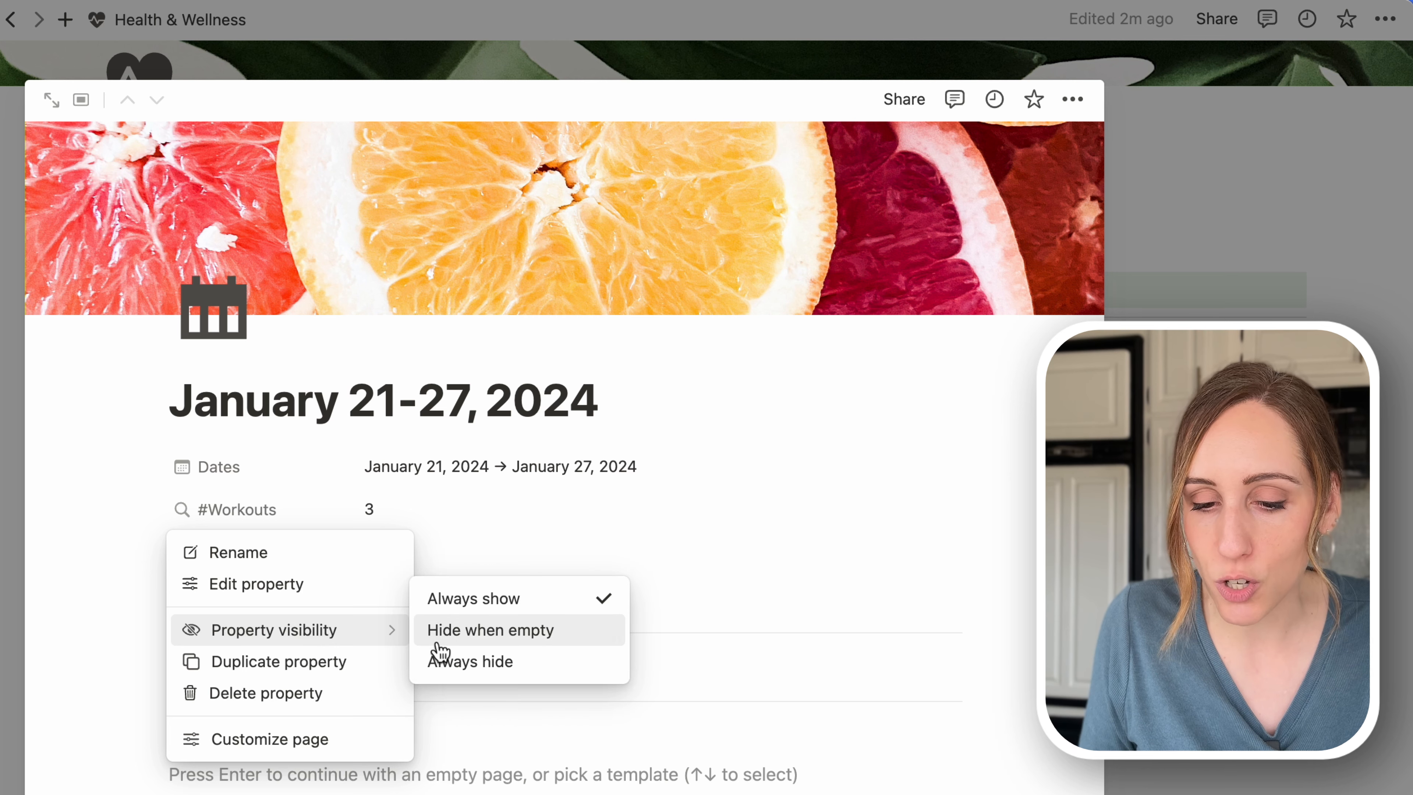
click(445, 666)
click(268, 646)
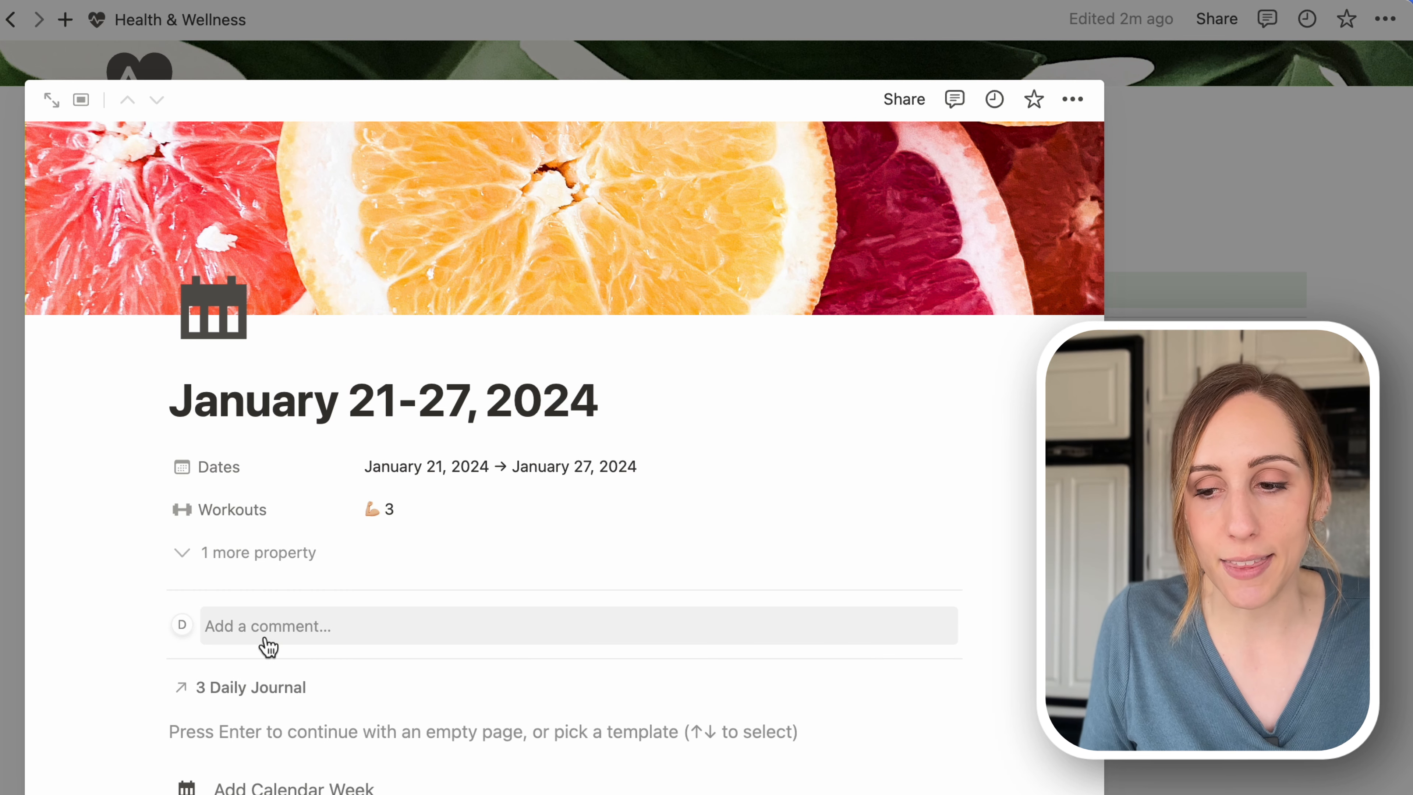
click(1395, 351)
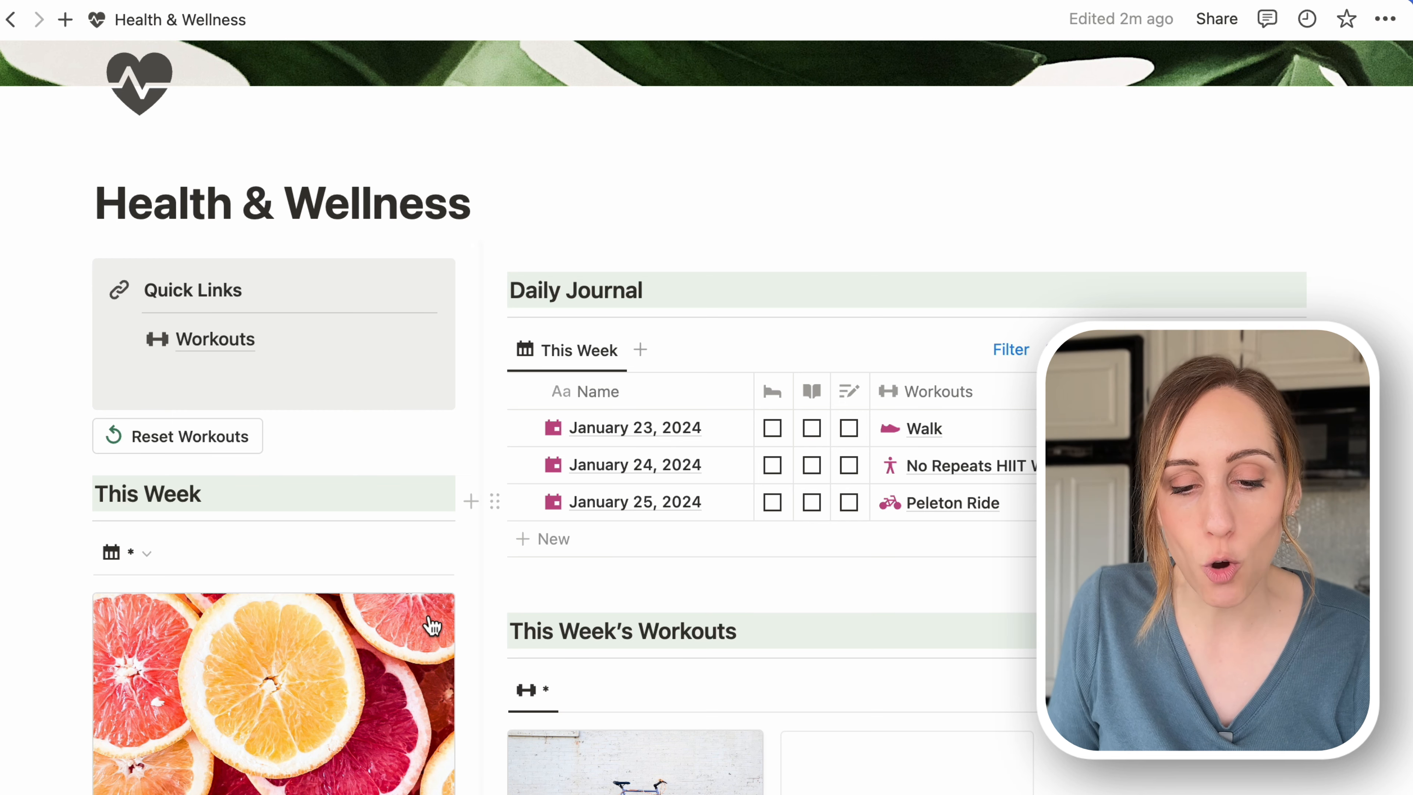
Step: Hide the #Workouts rollup and show the Workouts formula property on the cards of the This Week gallery
click(356, 556)
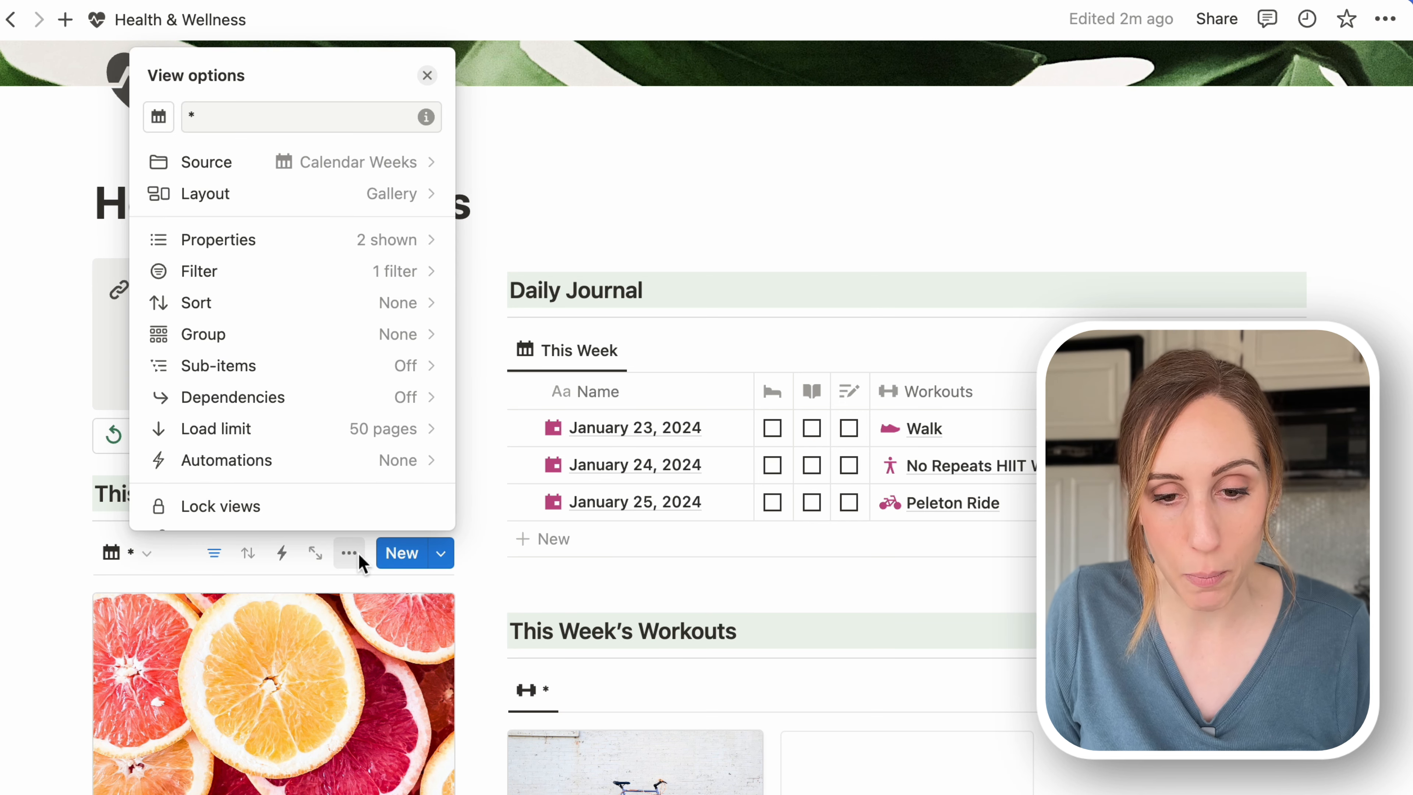
click(394, 241)
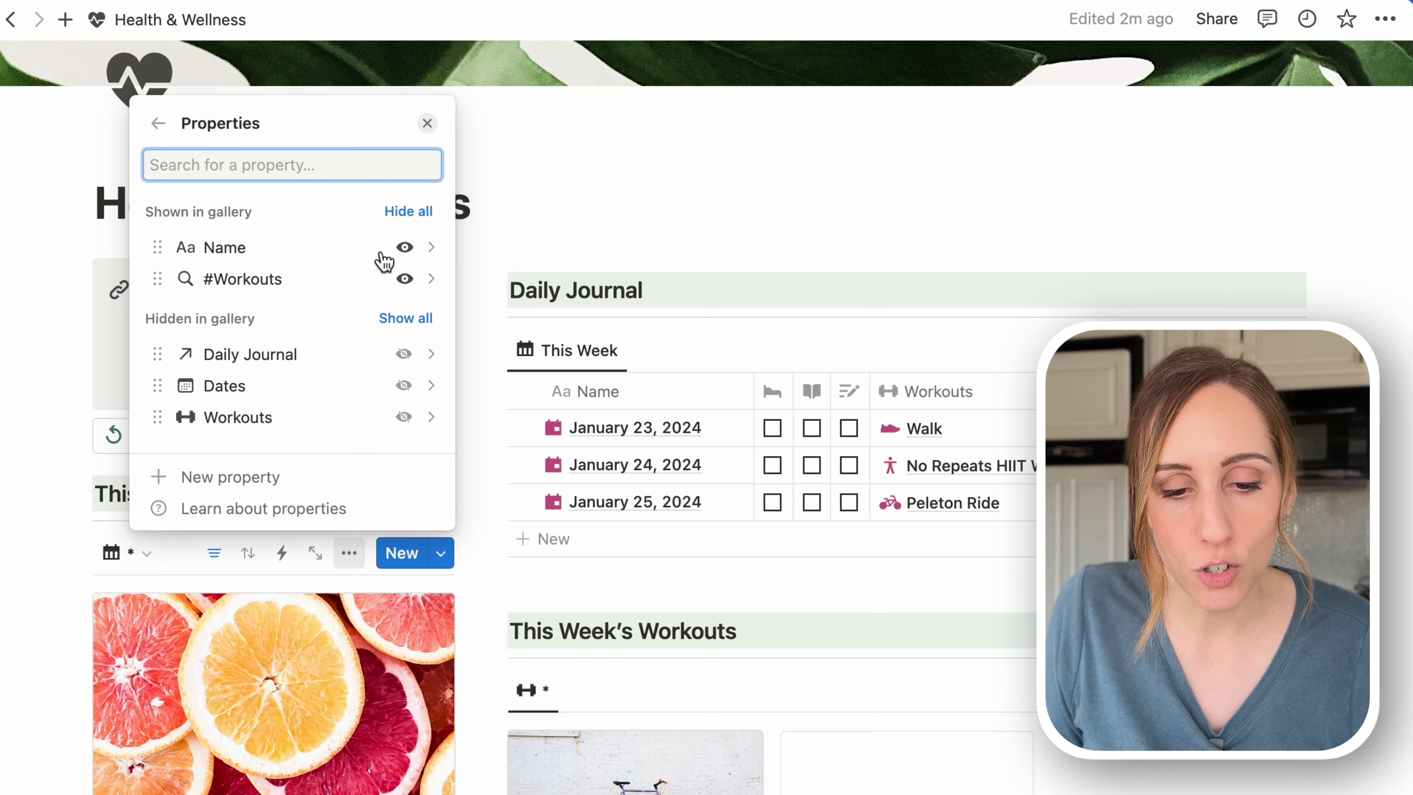
click(404, 278)
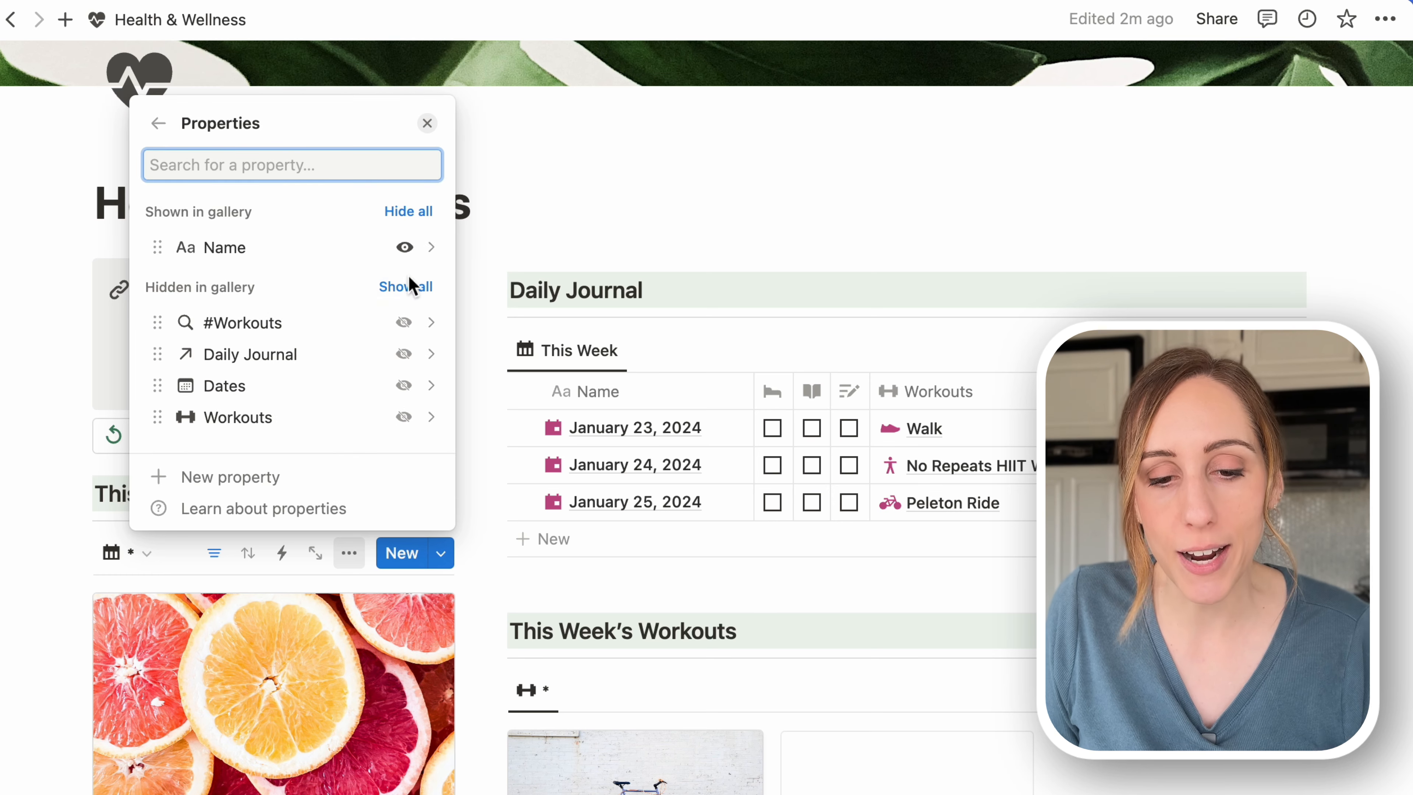
click(405, 417)
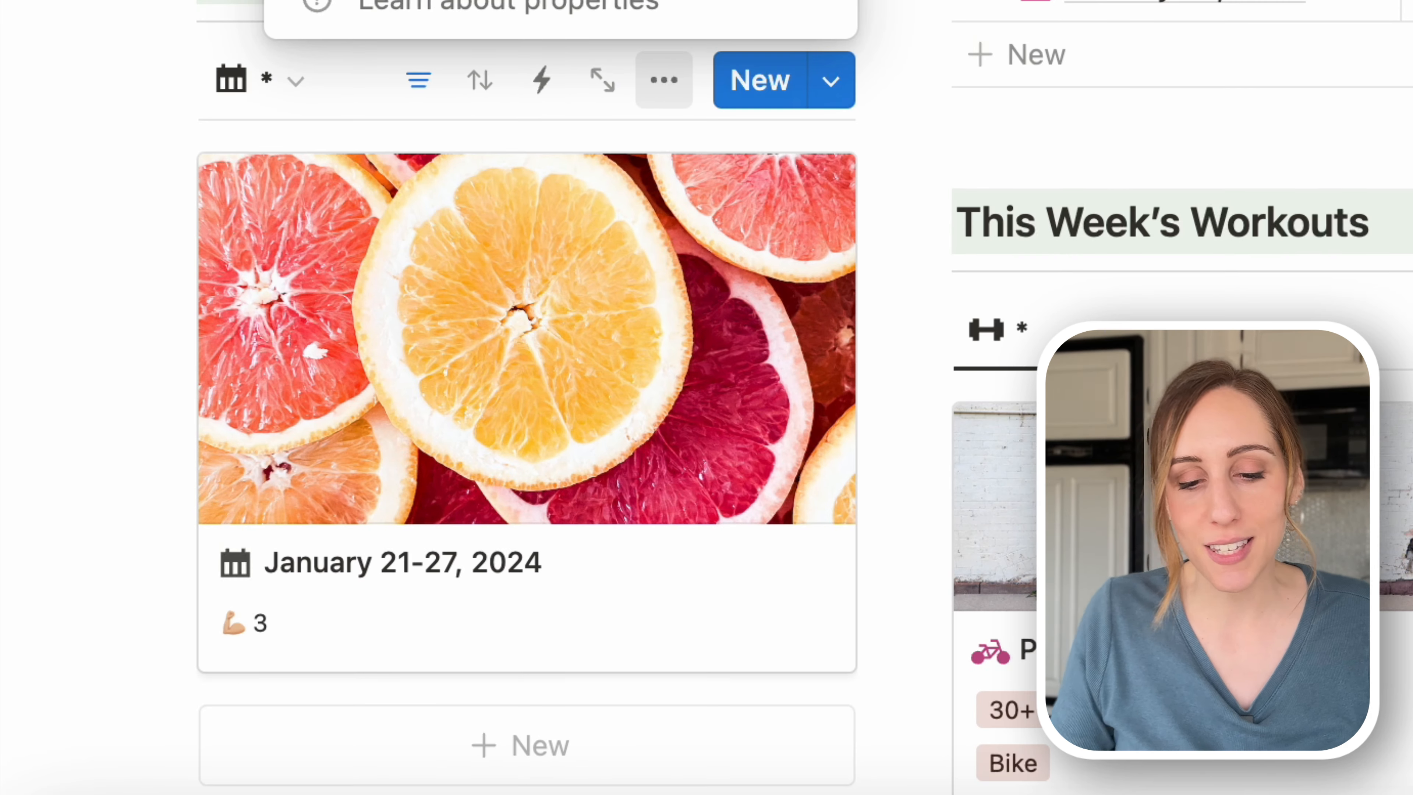
key(Escape)
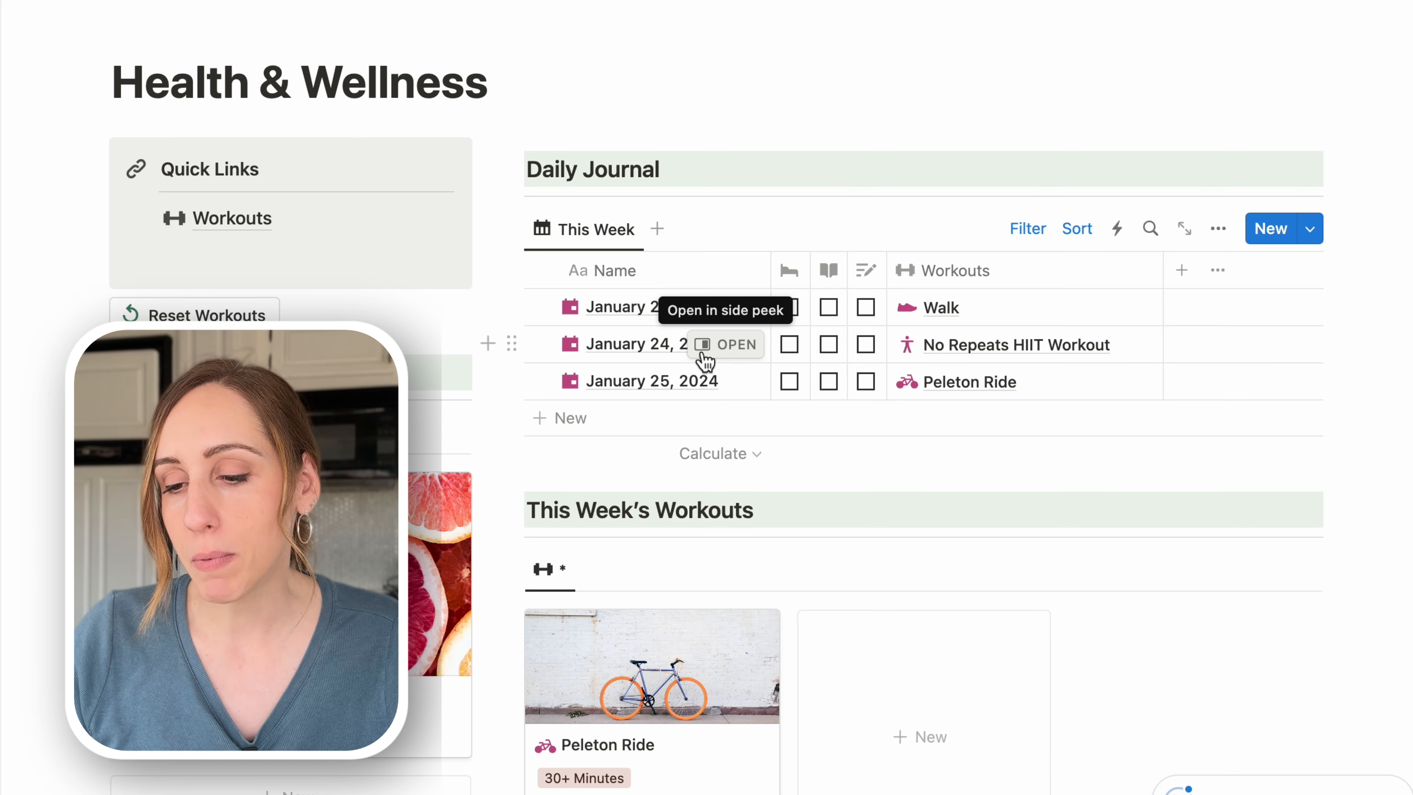
Step: Add a formula property named "Weekday" with a sun icon to the Daily Journal table
click(1180, 281)
text(formu)
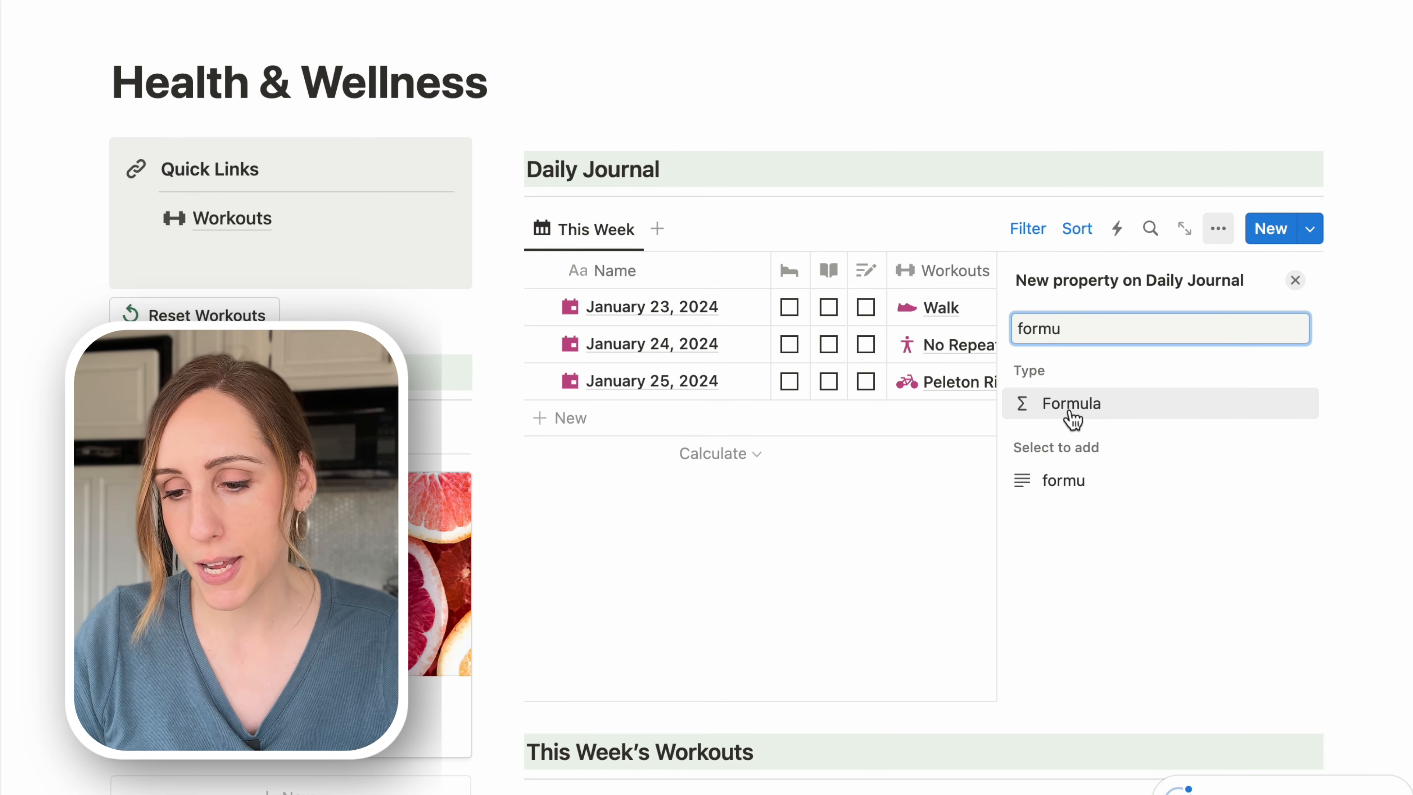
click(1072, 419)
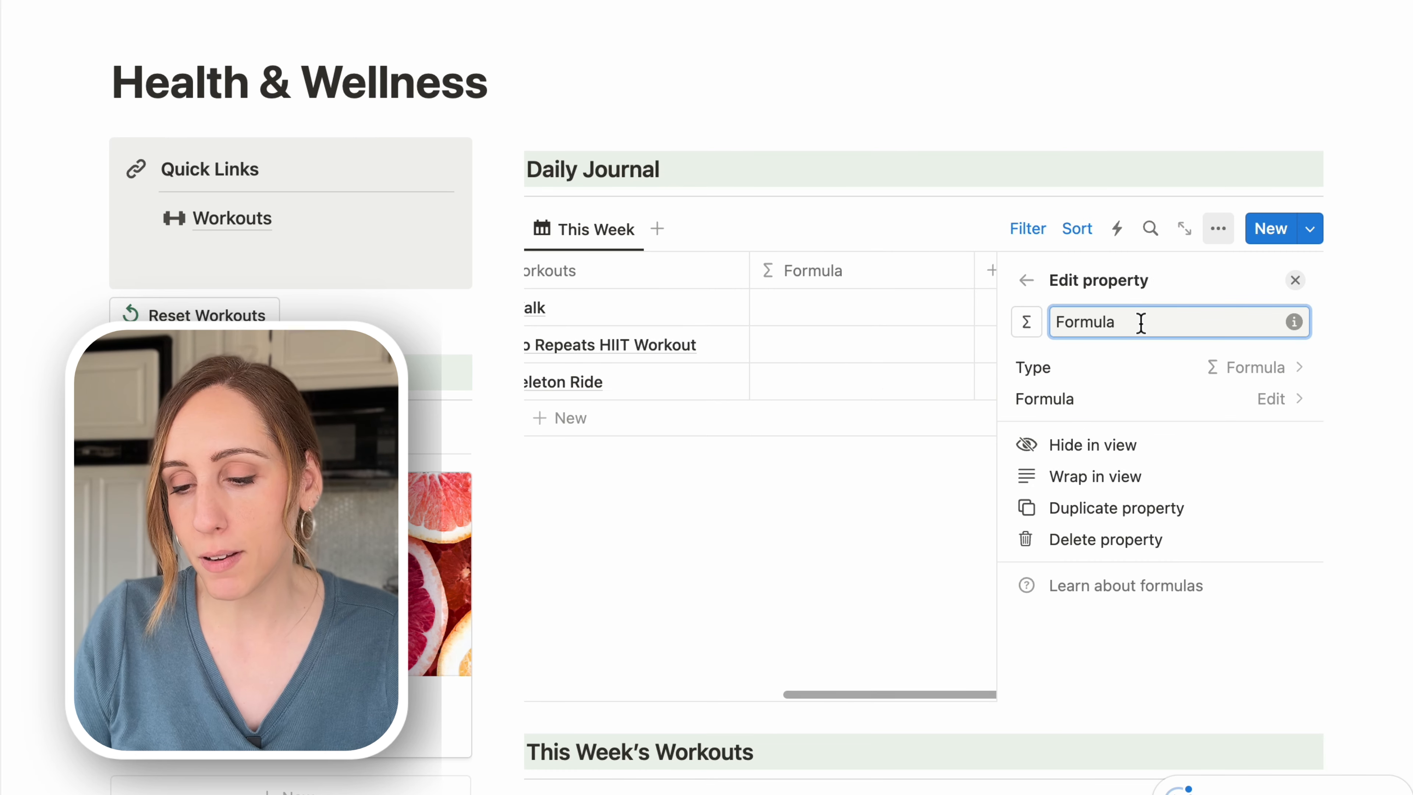
drag(1142, 322, 1060, 323)
text(Weekday)
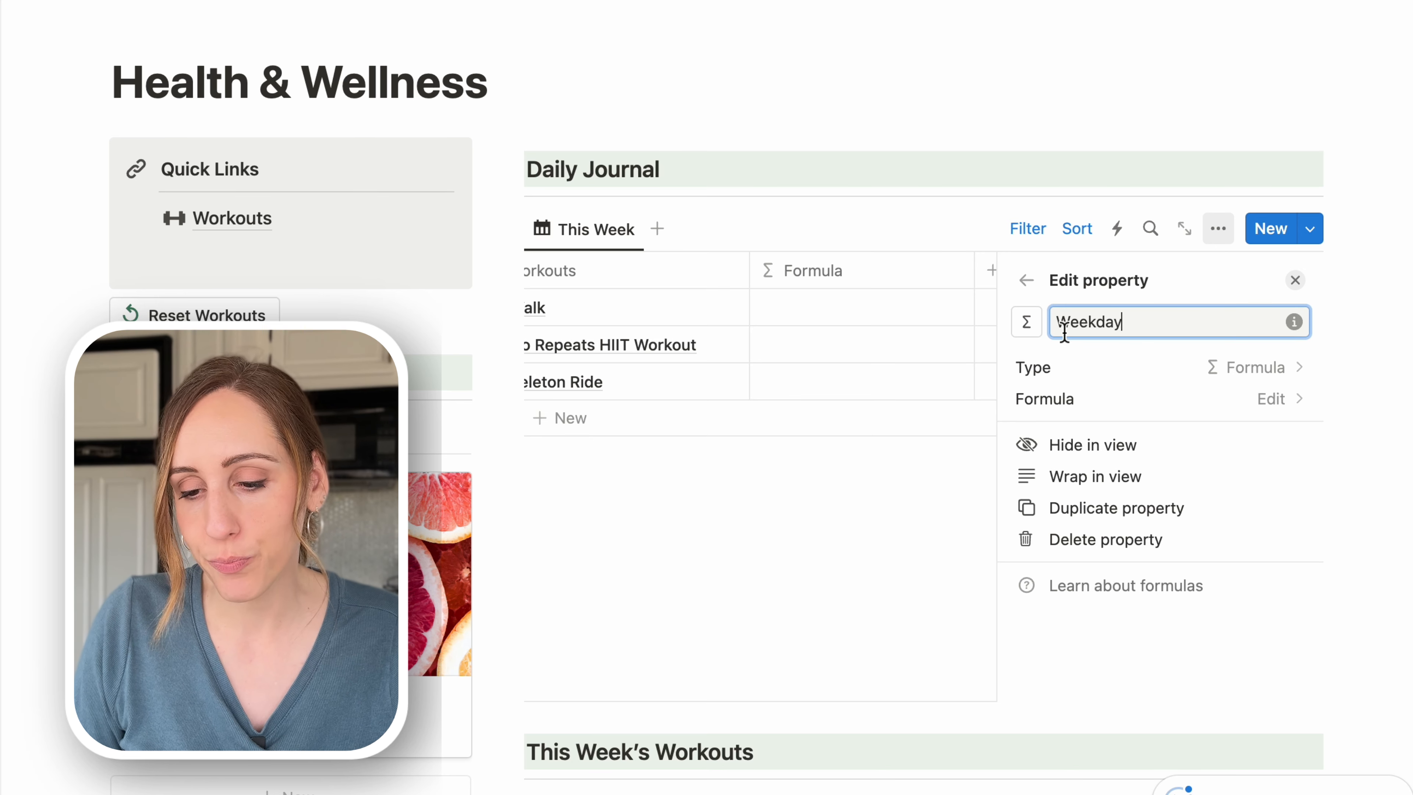
click(1027, 323)
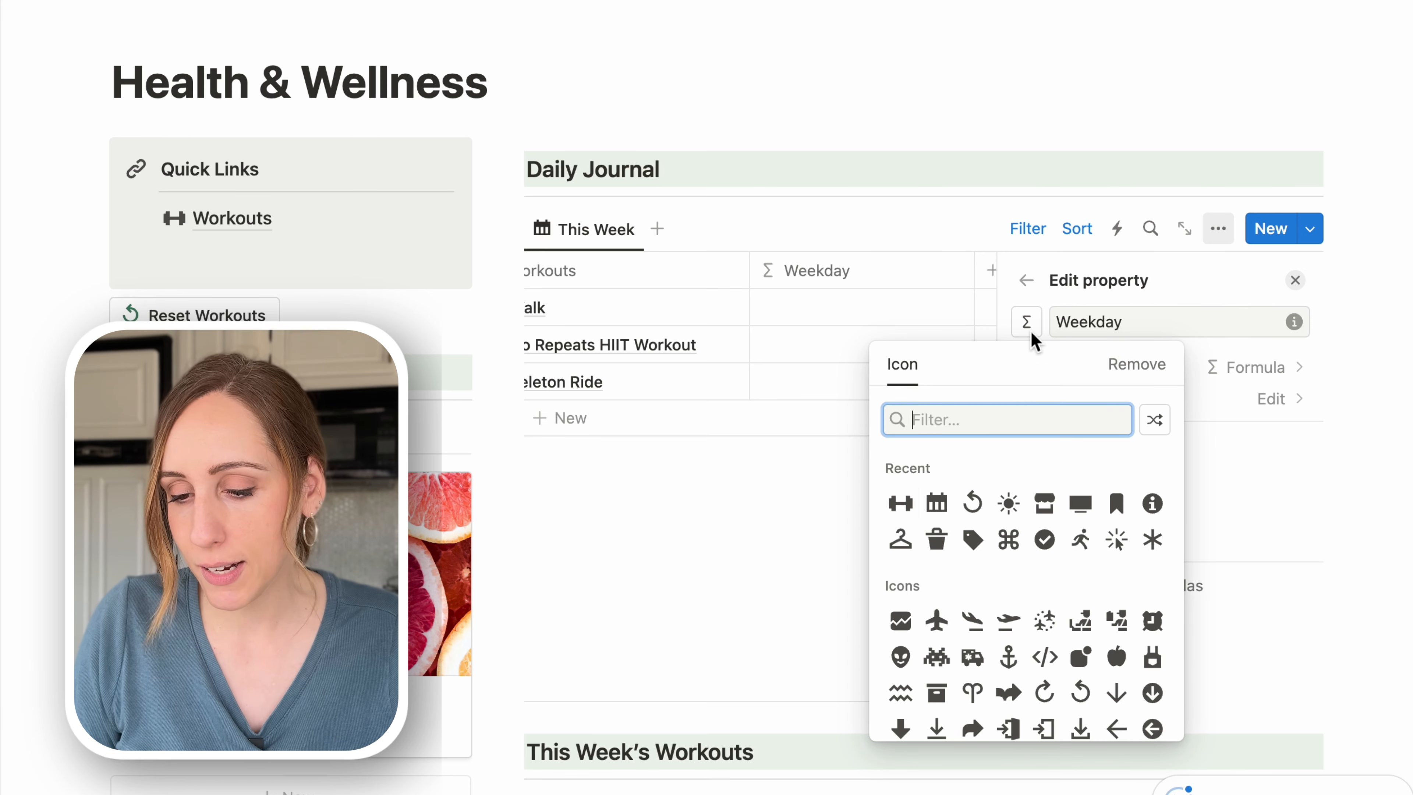
click(1026, 504)
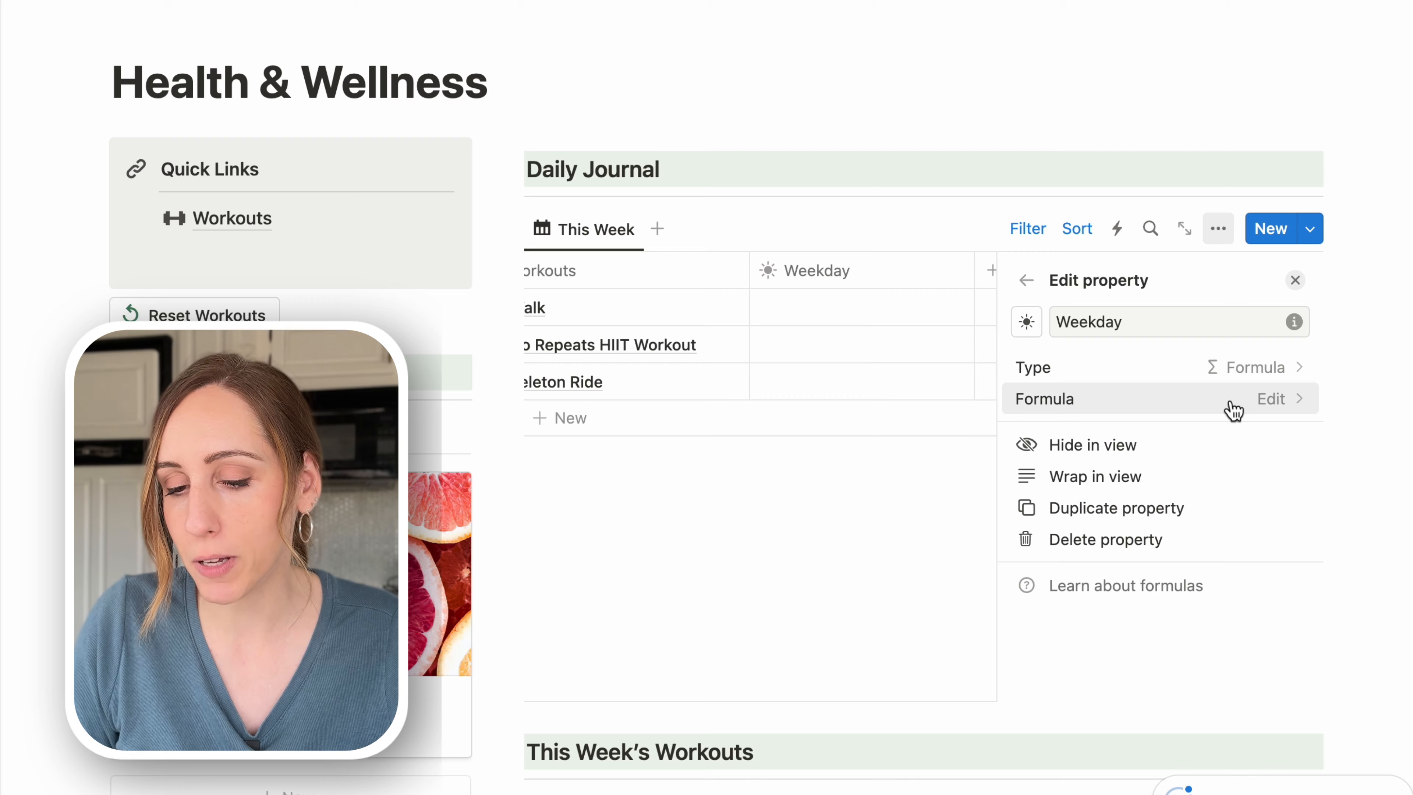
Step: Set the Weekday formula to formatDate(Date, "dddd") and close the property settings
click(1202, 399)
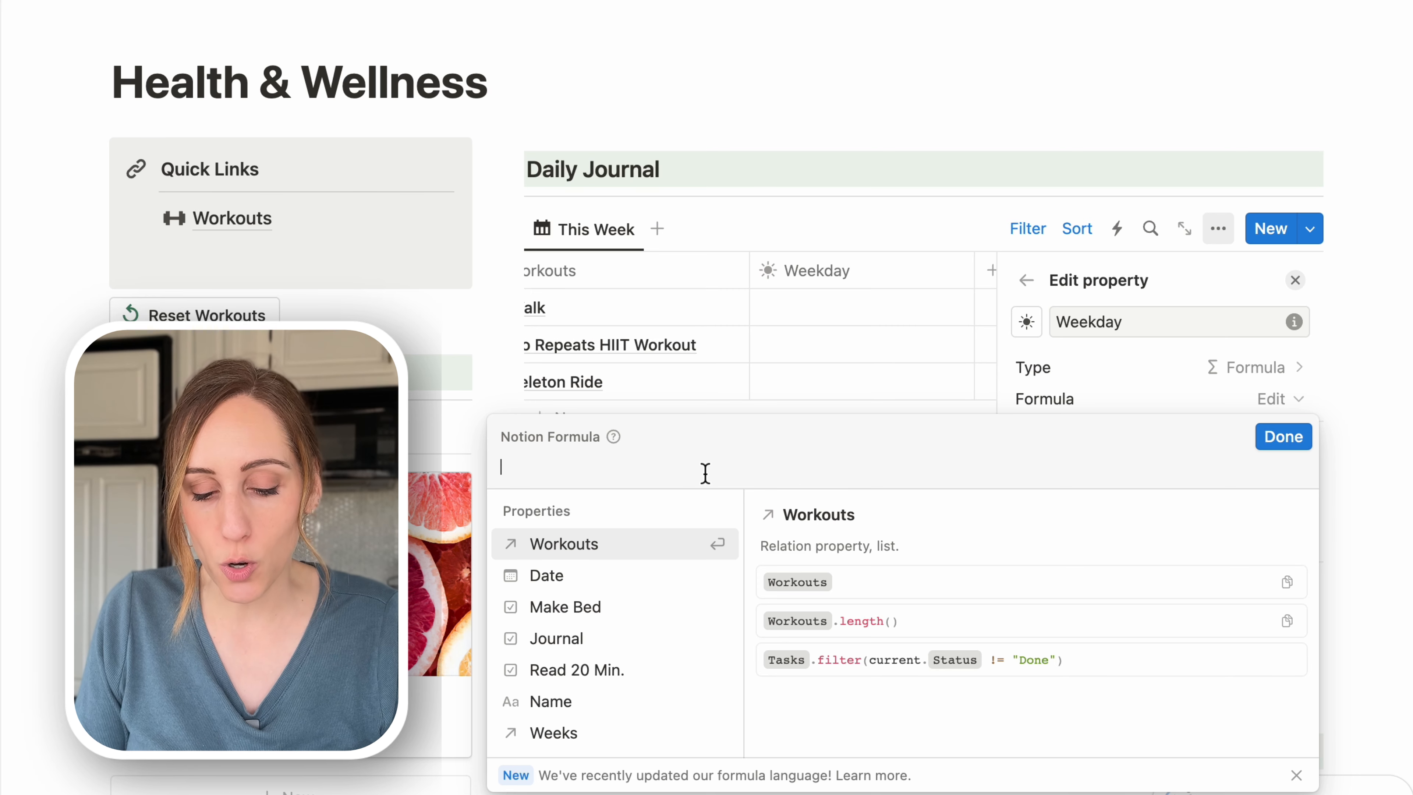
text(for)
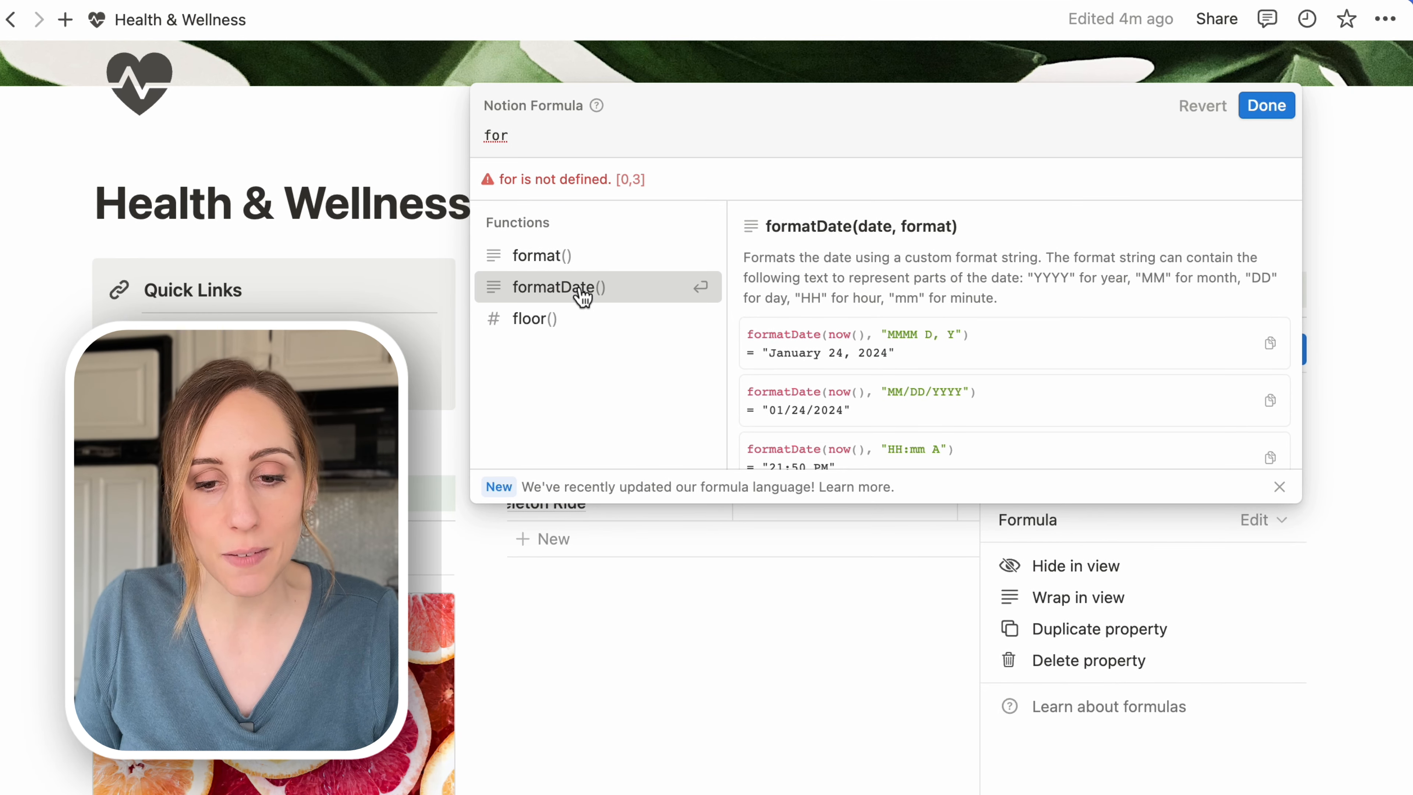
click(600, 176)
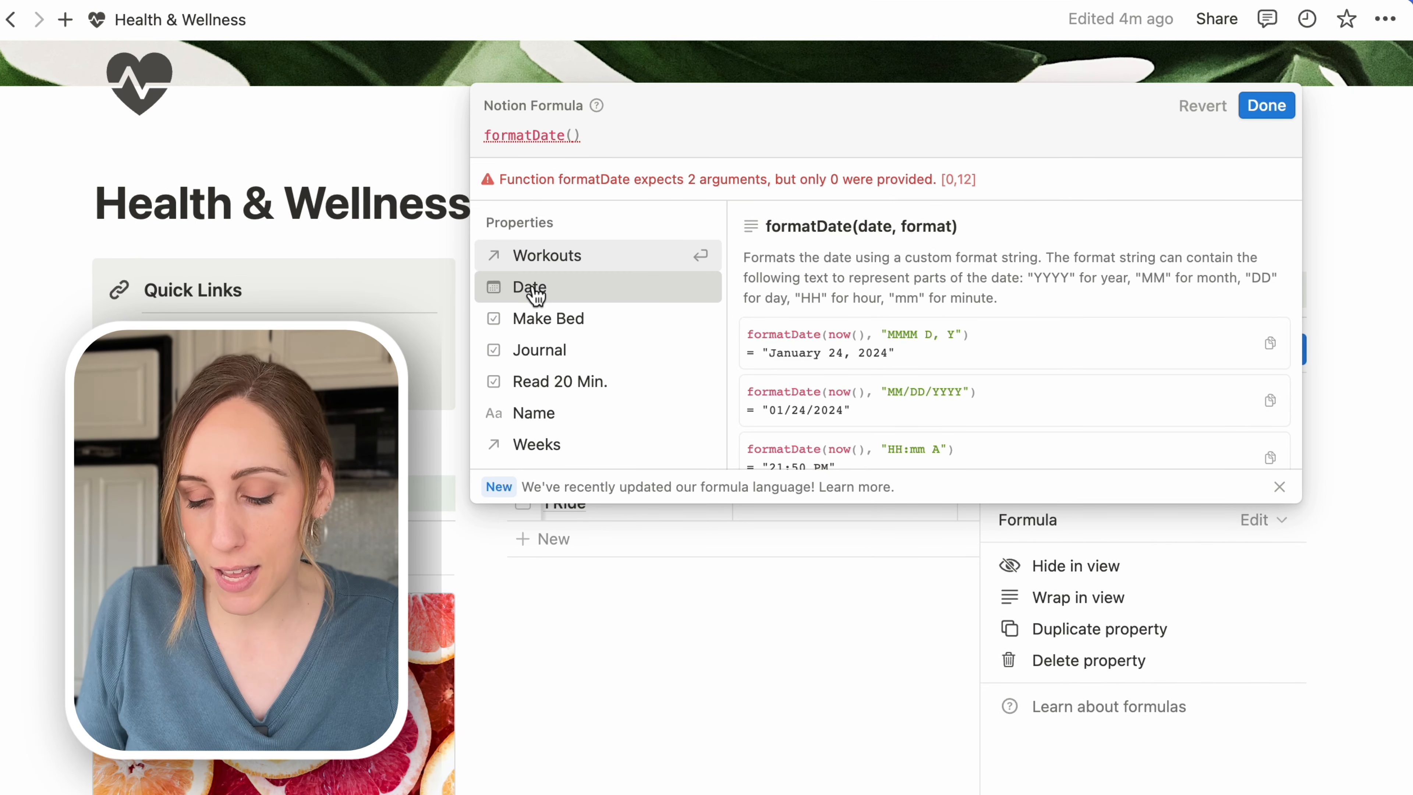
click(532, 288)
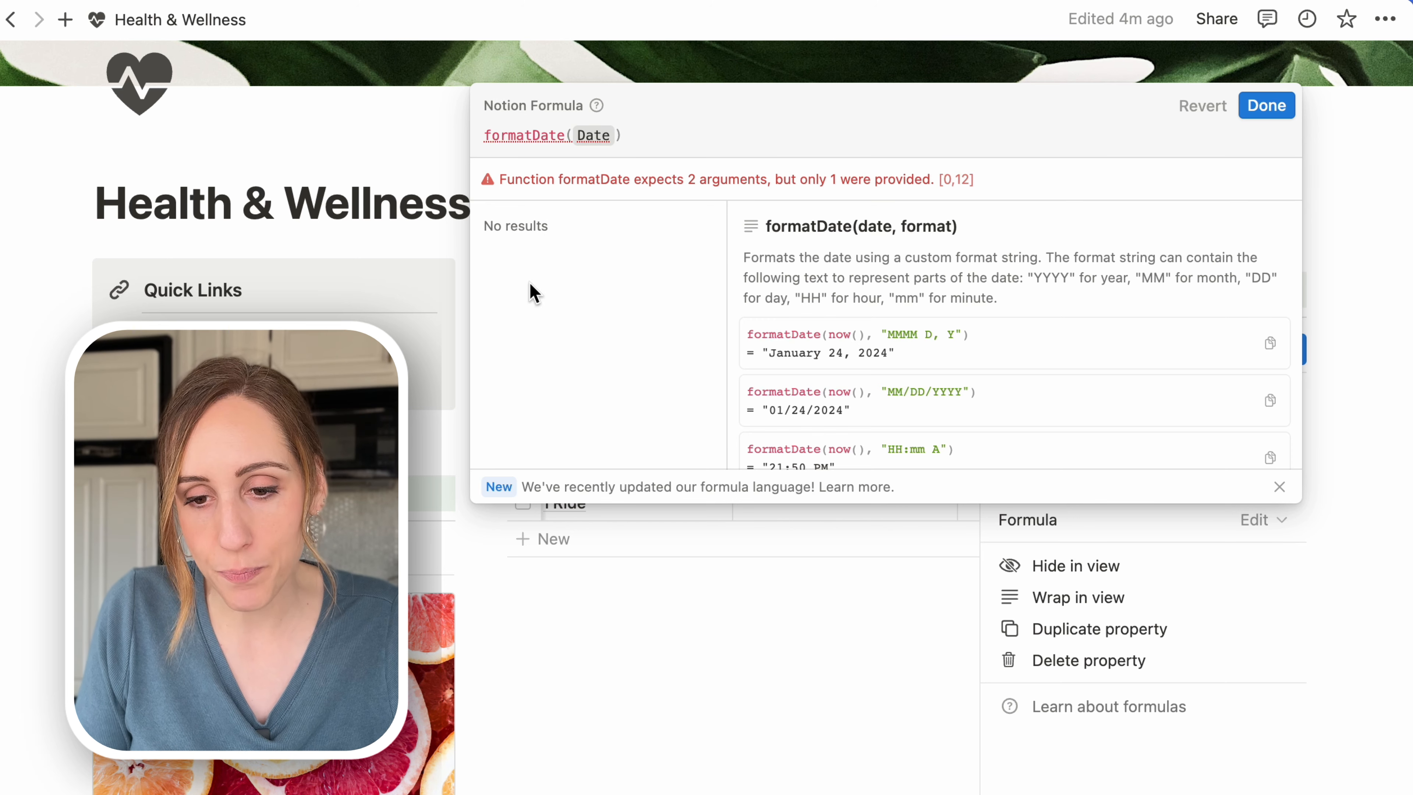
text(,)
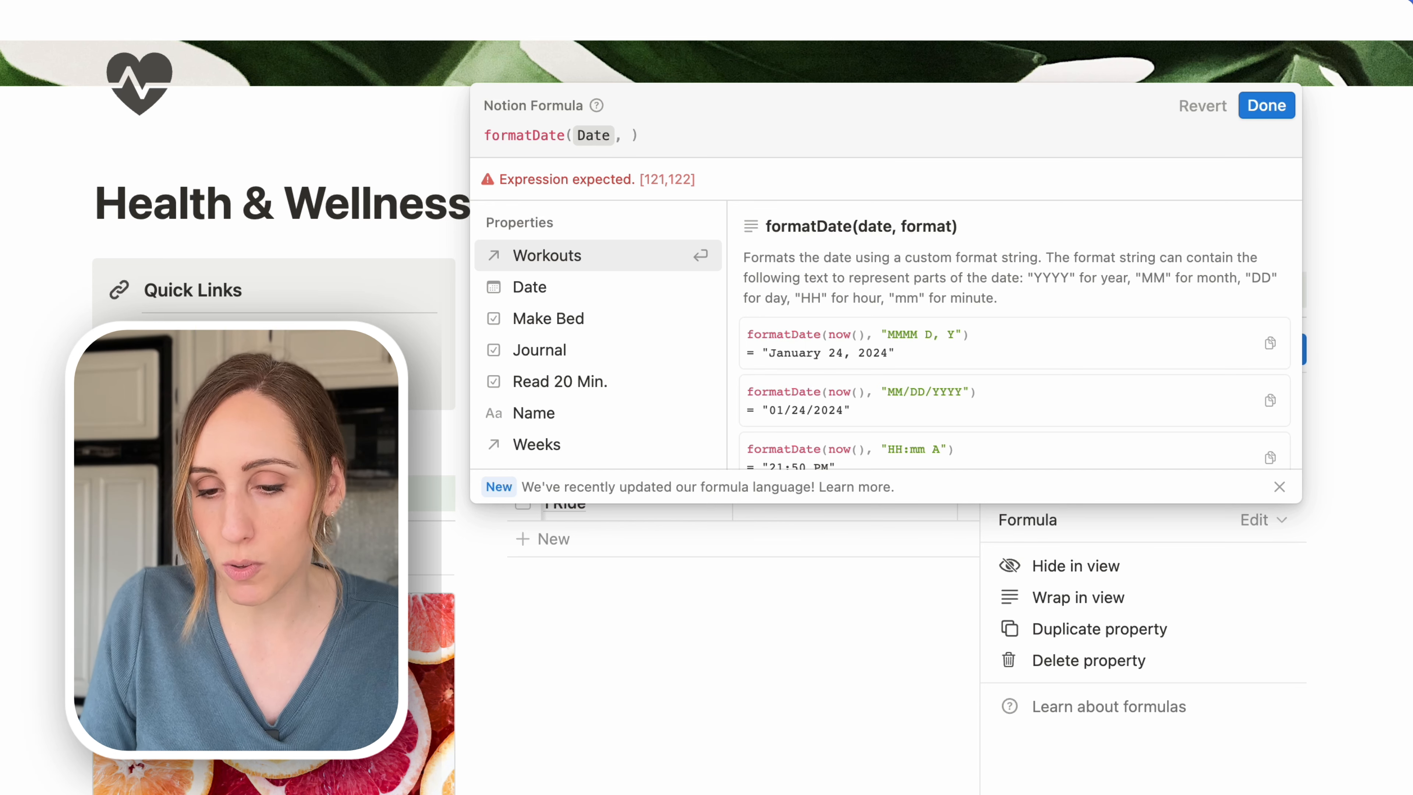
text(")
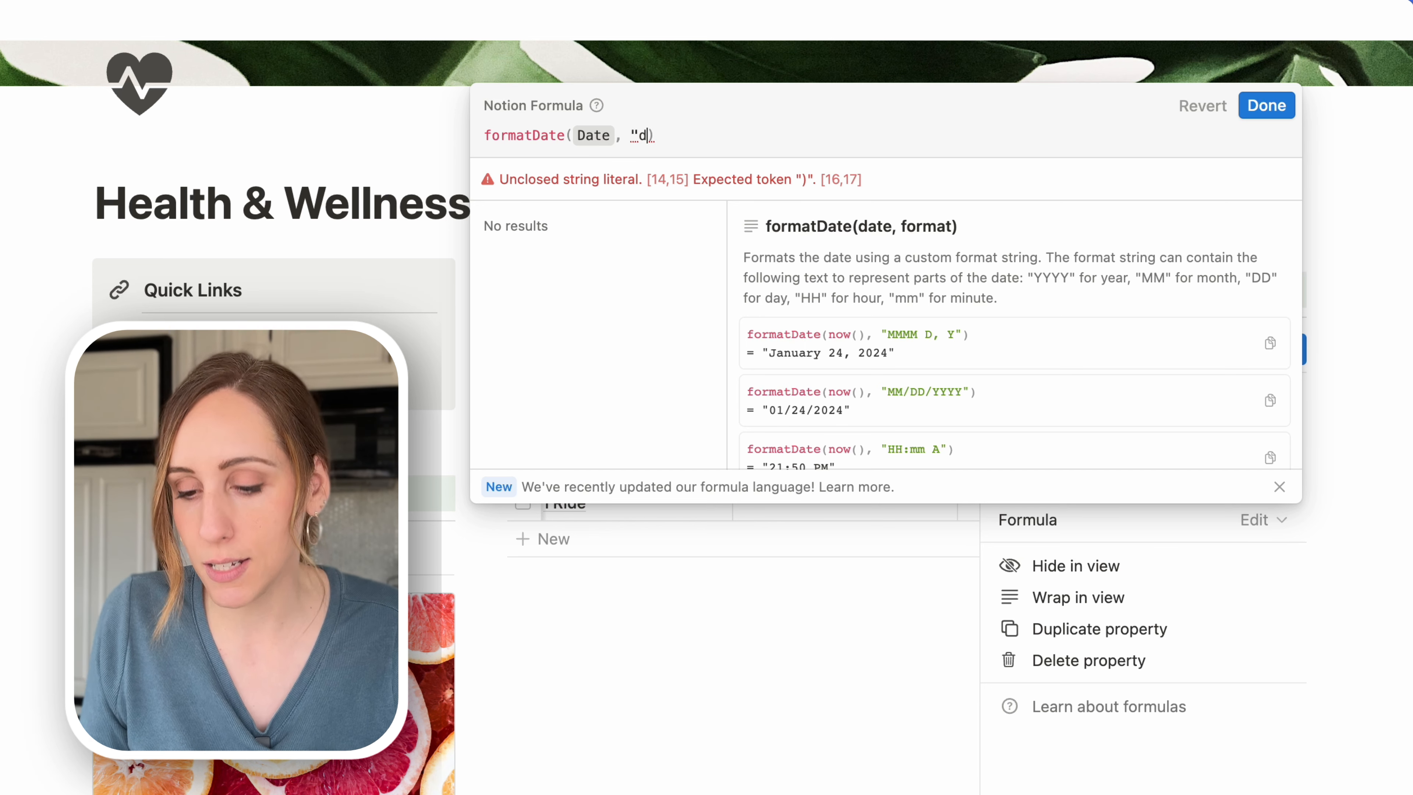
text(dddd")
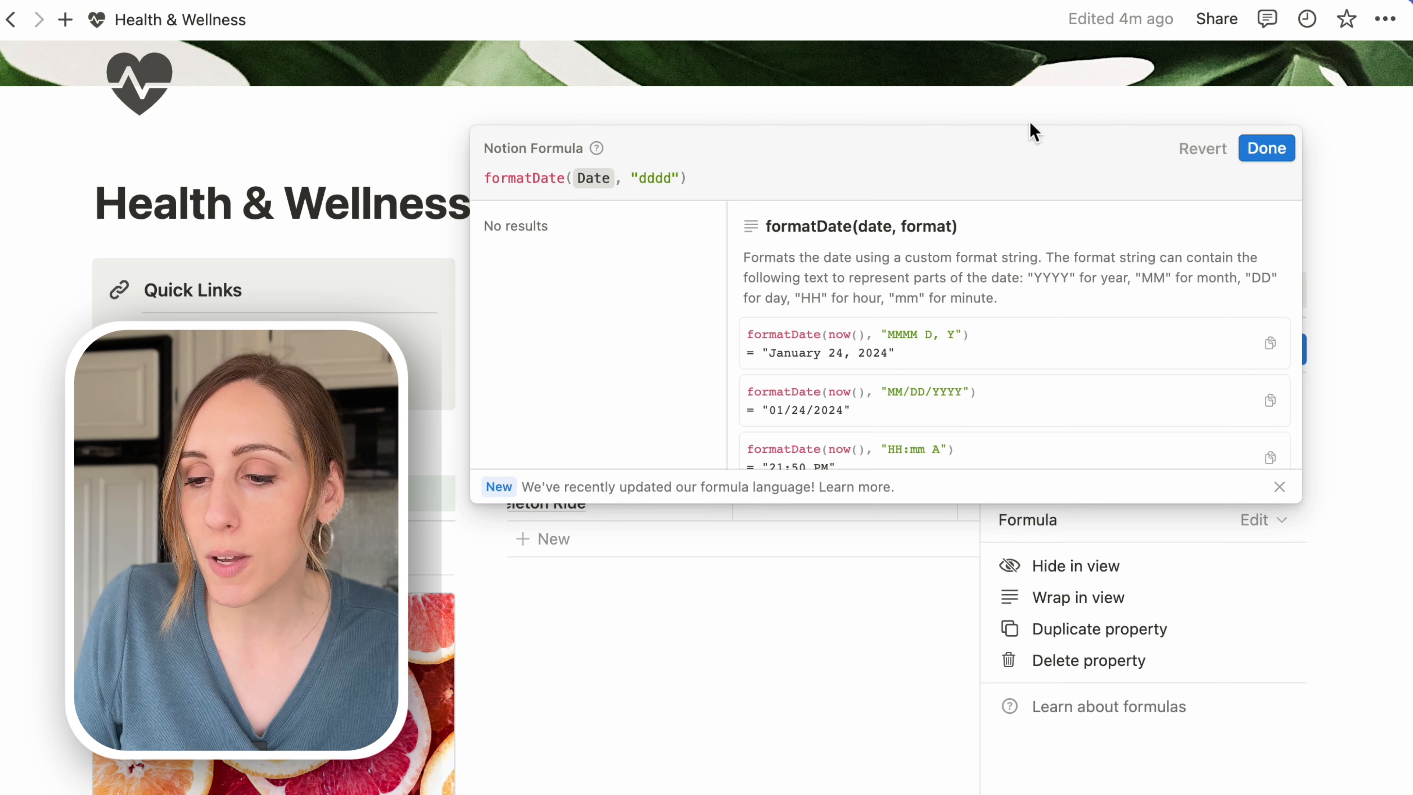
click(1270, 148)
click(1321, 213)
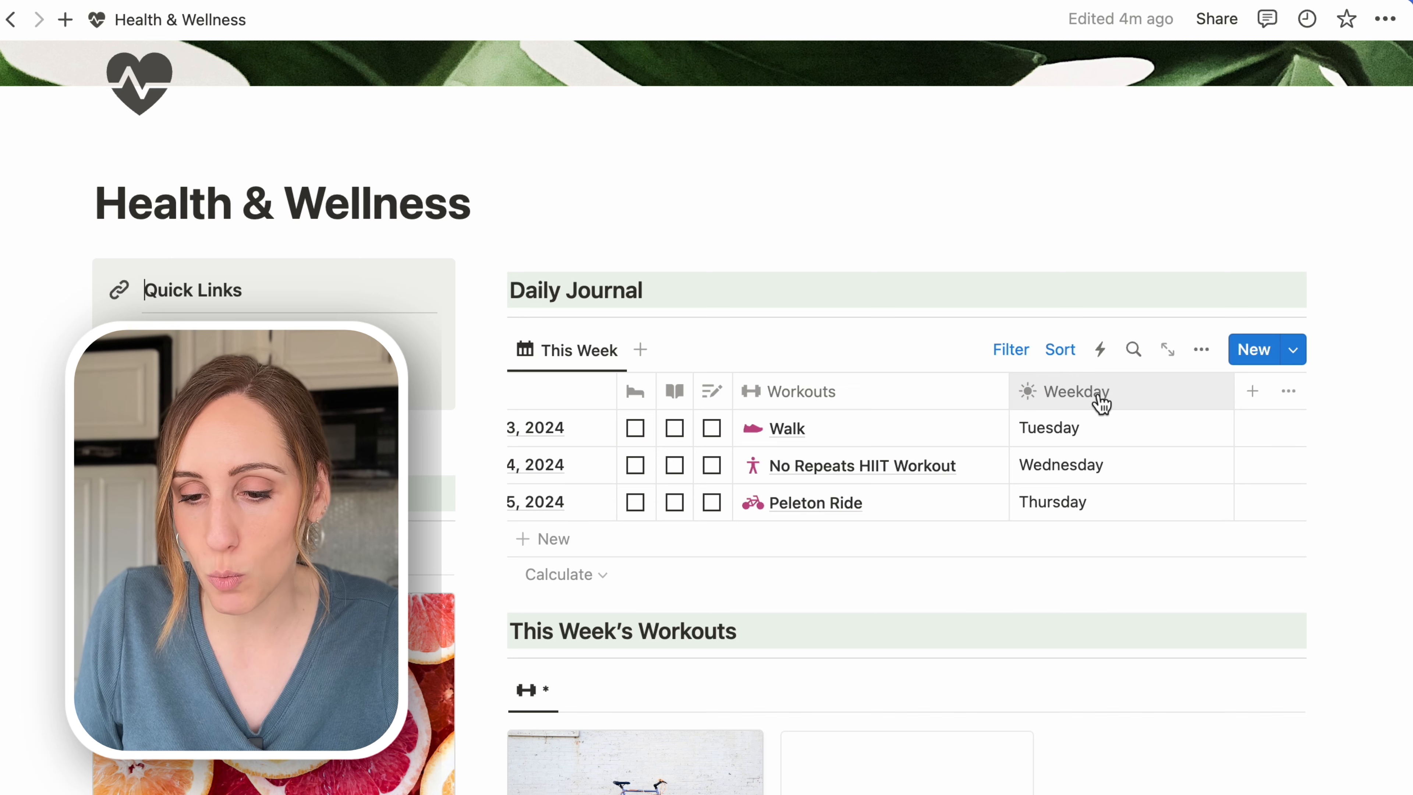
Step: Move the Weekday column directly after Name in the Daily Journal table and narrow it
drag(1094, 403, 634, 397)
scroll(775, 422, left, 5)
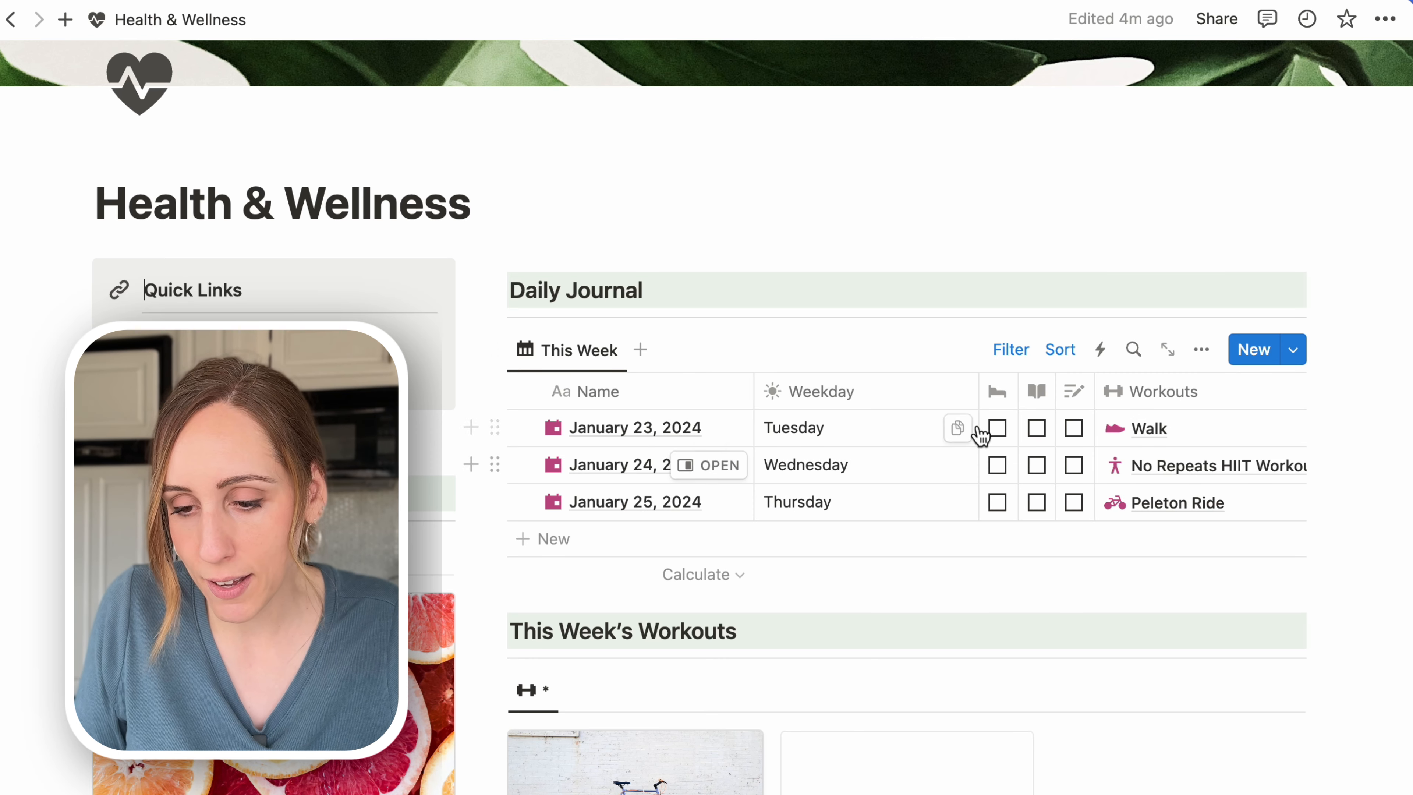
drag(980, 395, 891, 395)
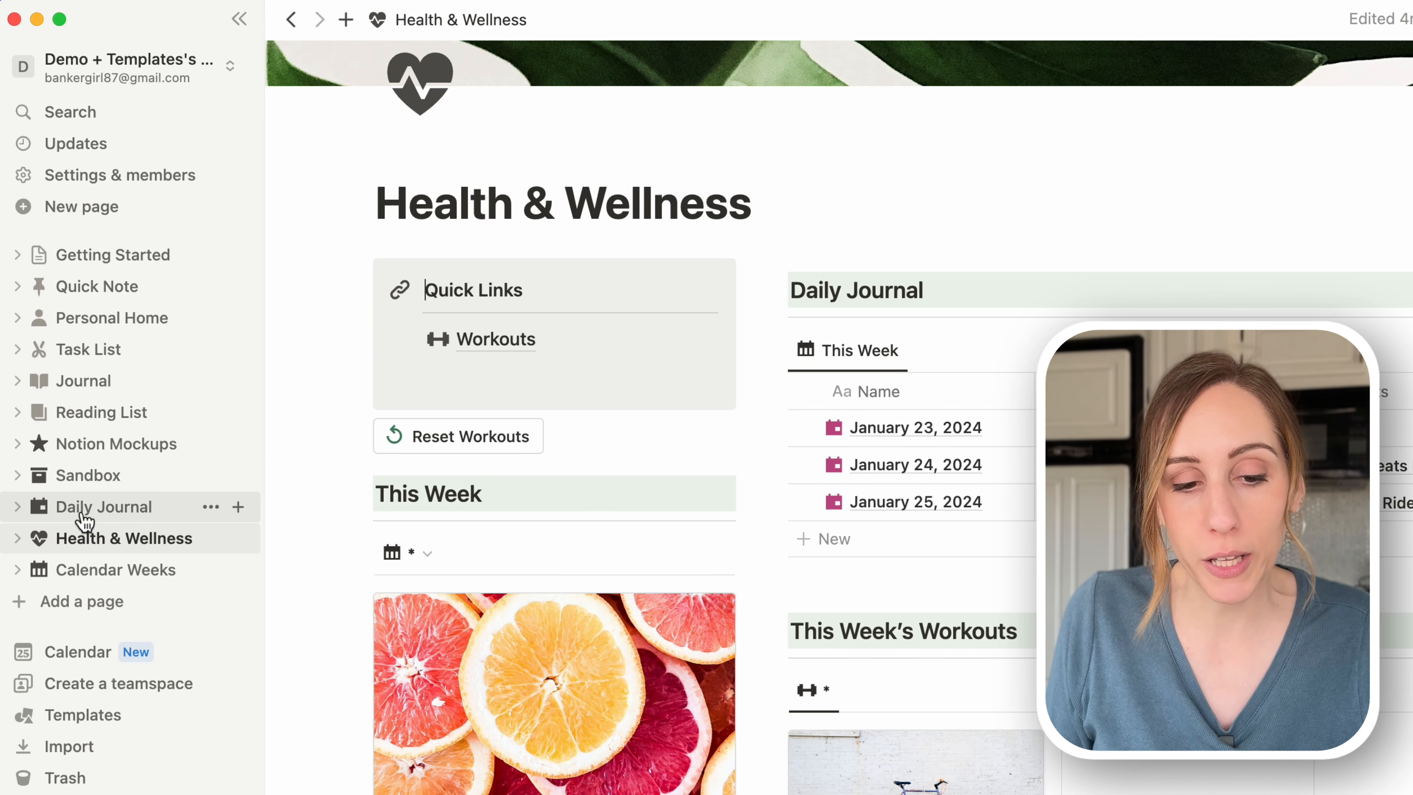
Step: Move the Daily Journal and Calendar Weeks pages under Workouts in the Quick Links callout, and take the empty last line out of the callout
drag(82, 518, 469, 362)
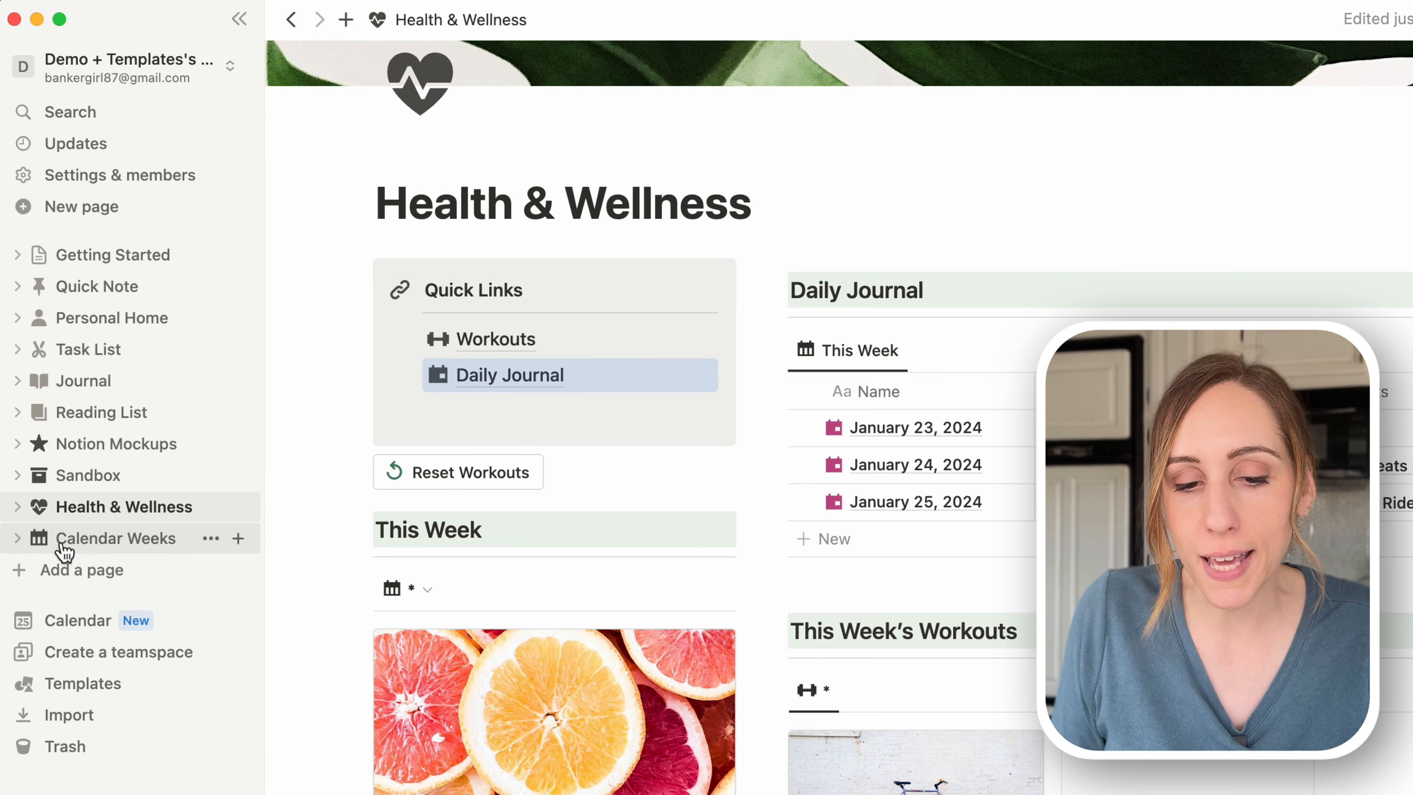
drag(65, 550, 453, 396)
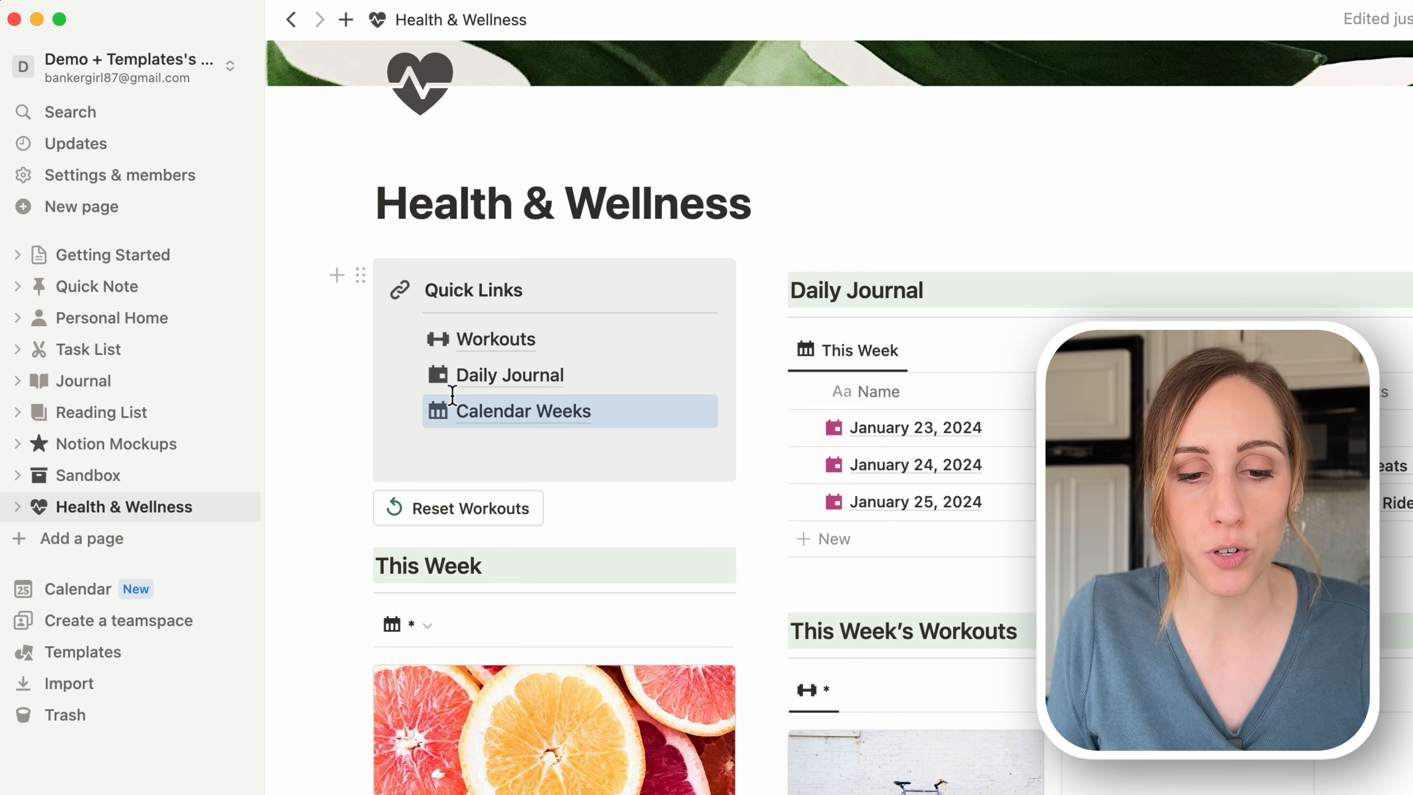
click(473, 448)
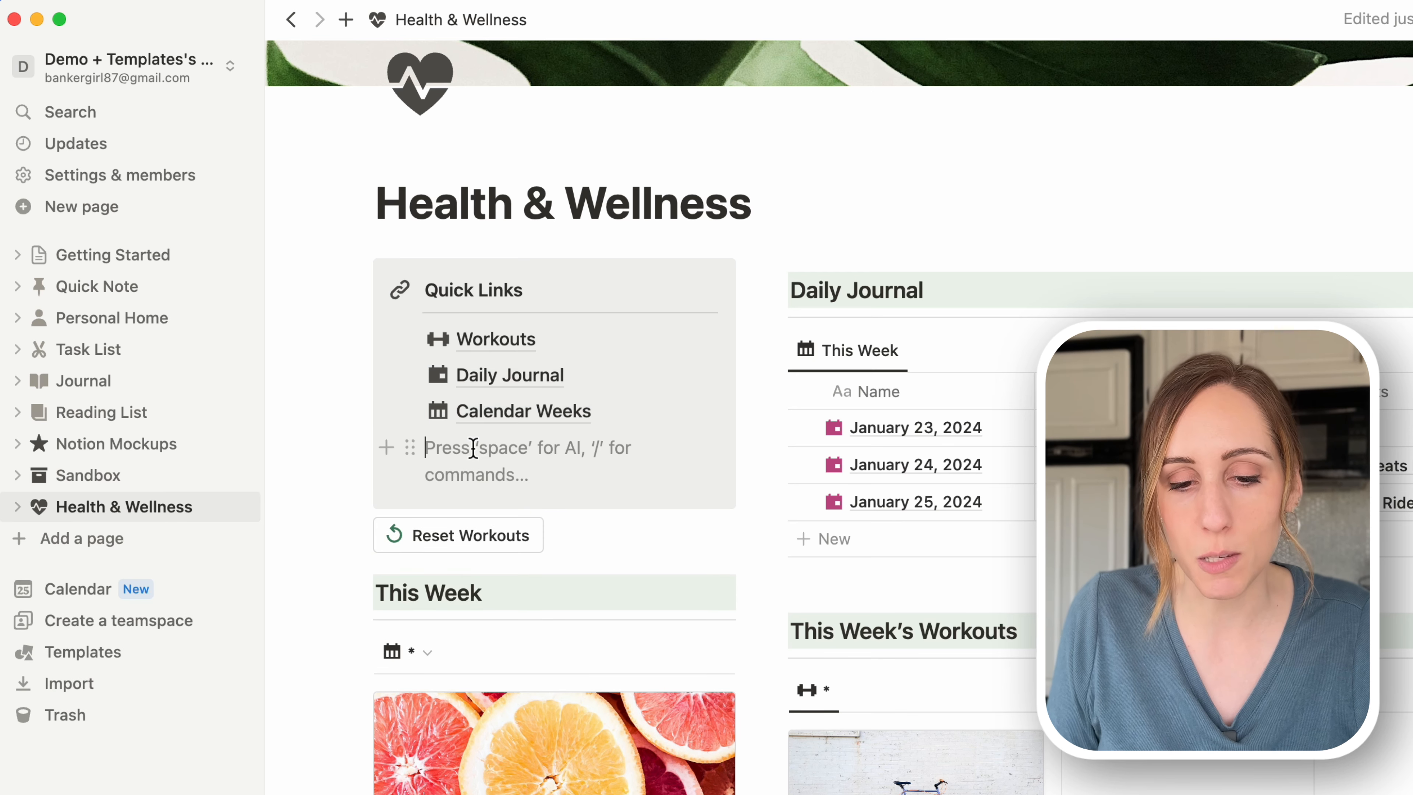
key(BackSpace)
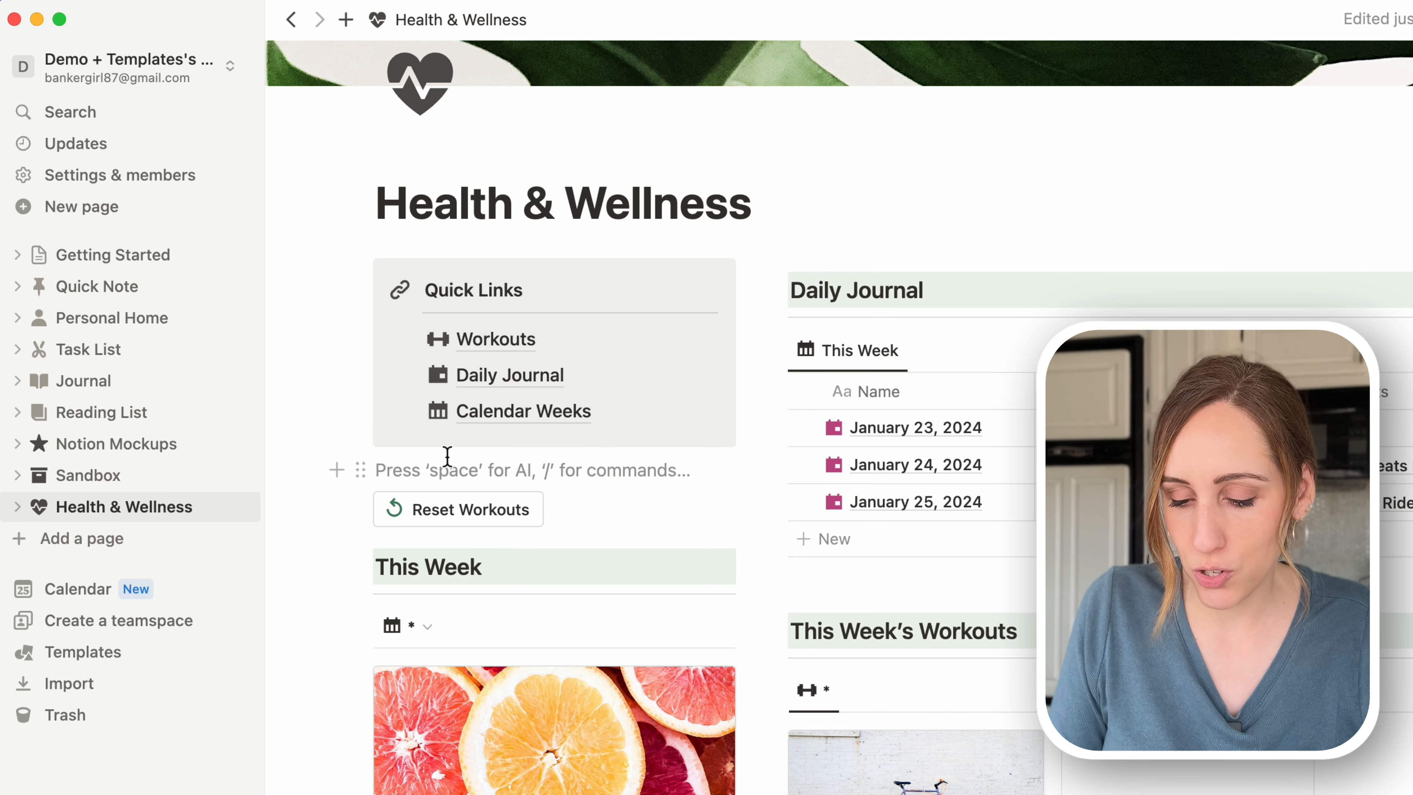
Step: Insert divider lines directly above and below the Reset Workouts button
text(---)
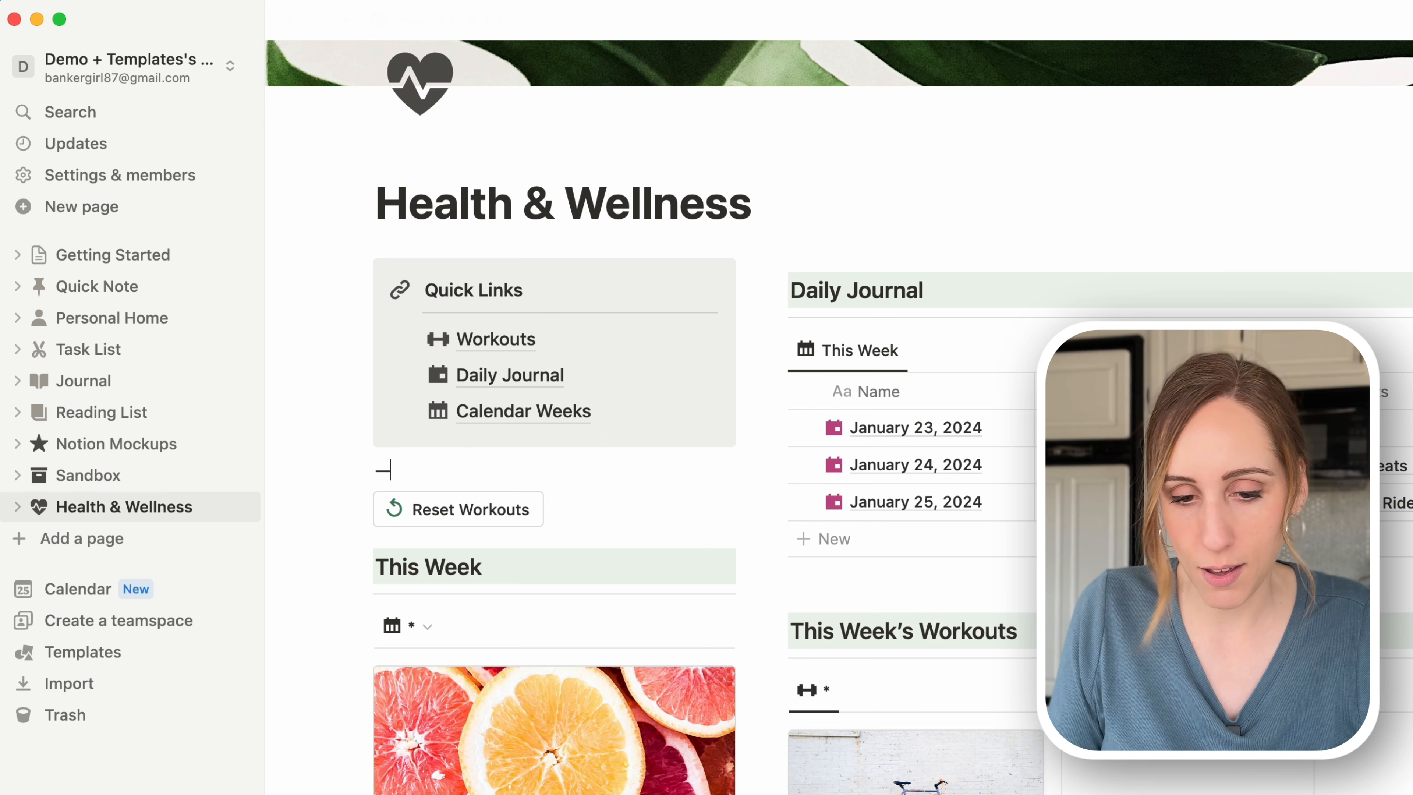
key(BackSpace)
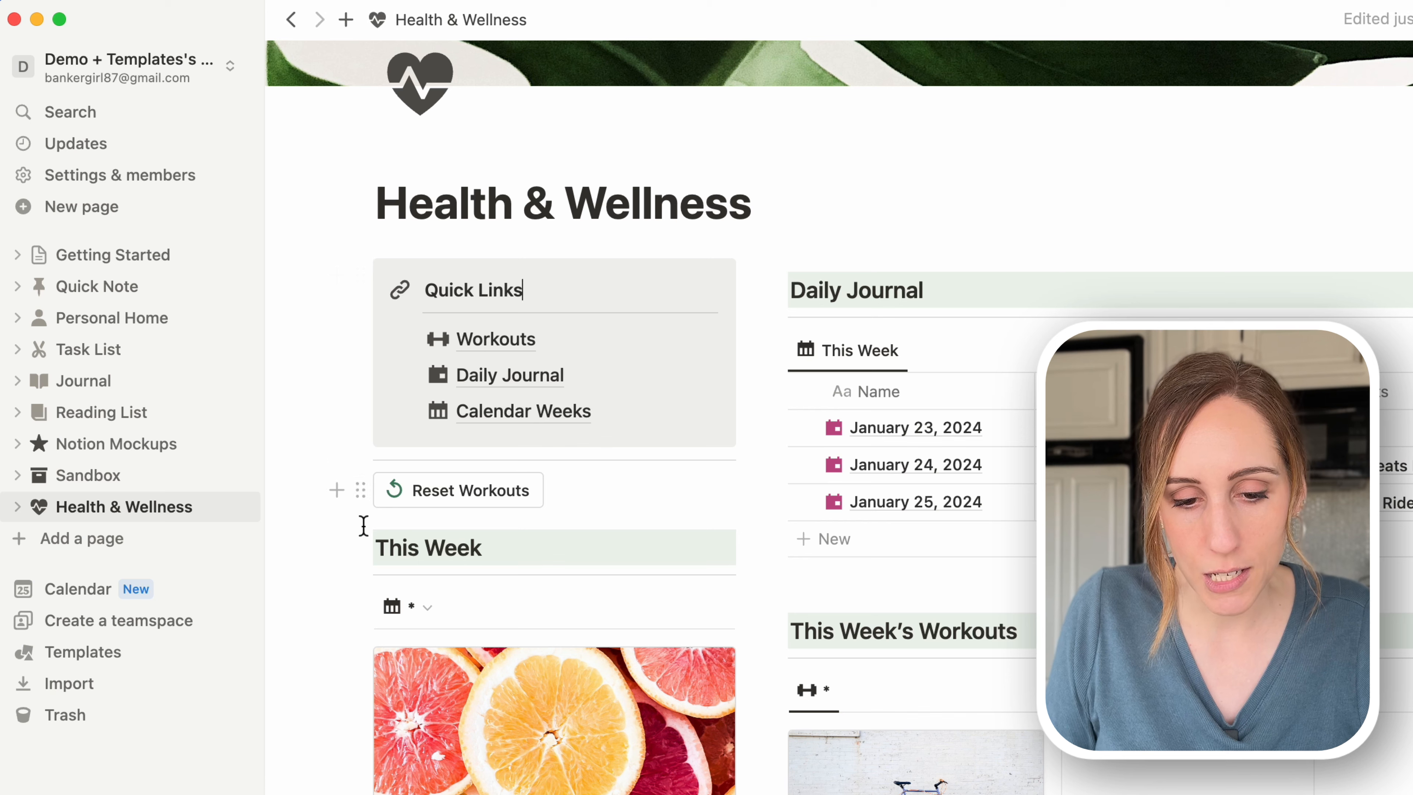
click(337, 490)
key(Escape)
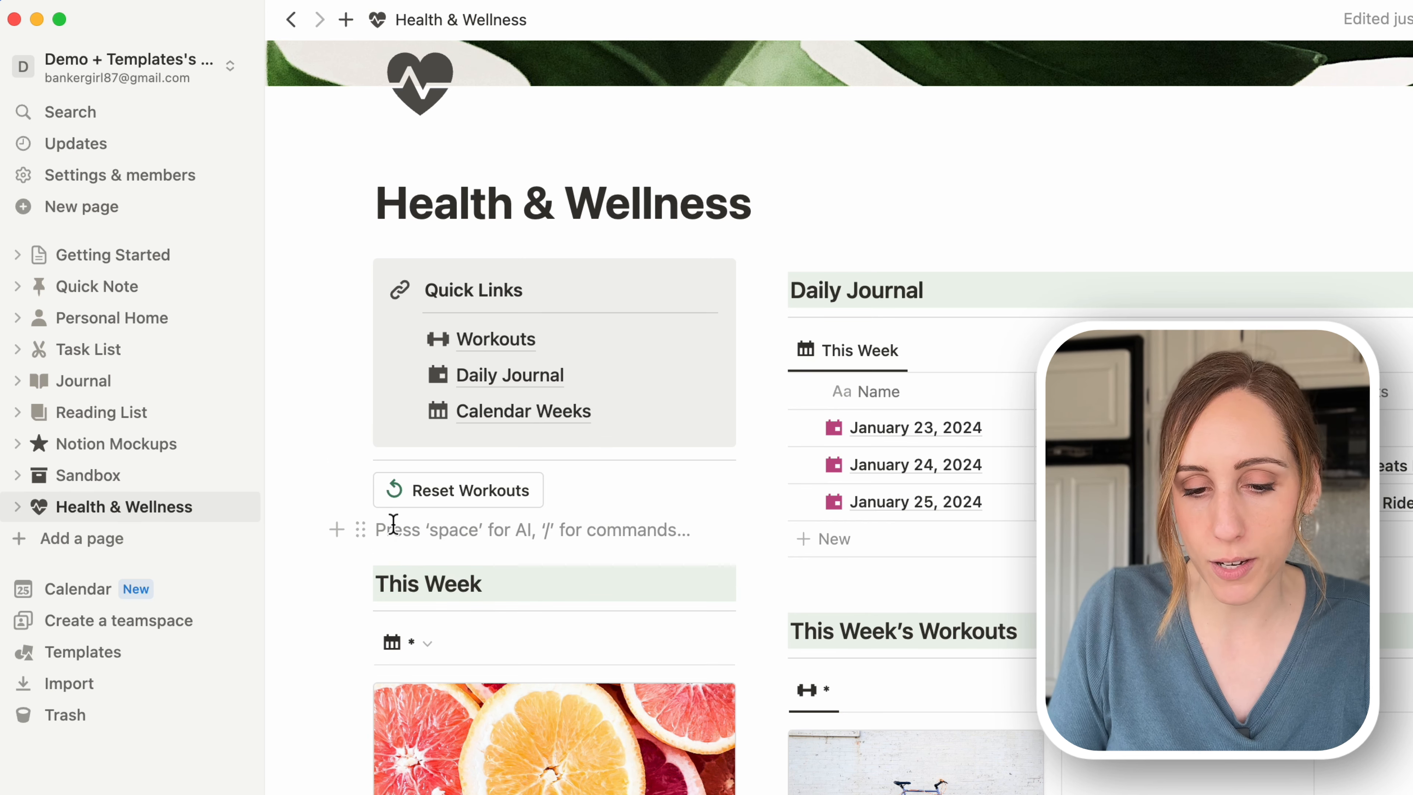
key(BackSpace)
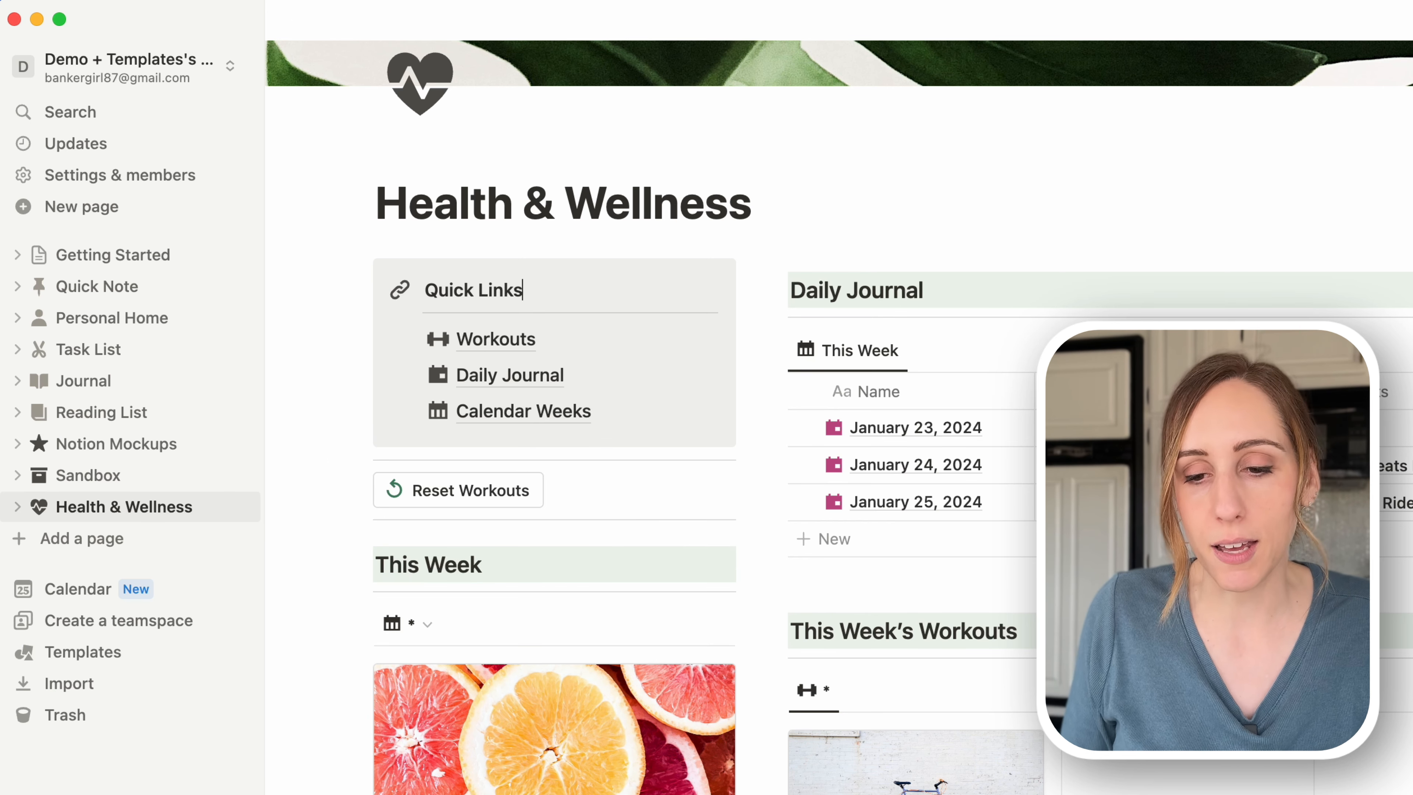
Step: Open the Personal Dashboard page in another tab and examine its Daily Habits table and Workouts gallery as a finished example
scroll(615, 528, down, 6)
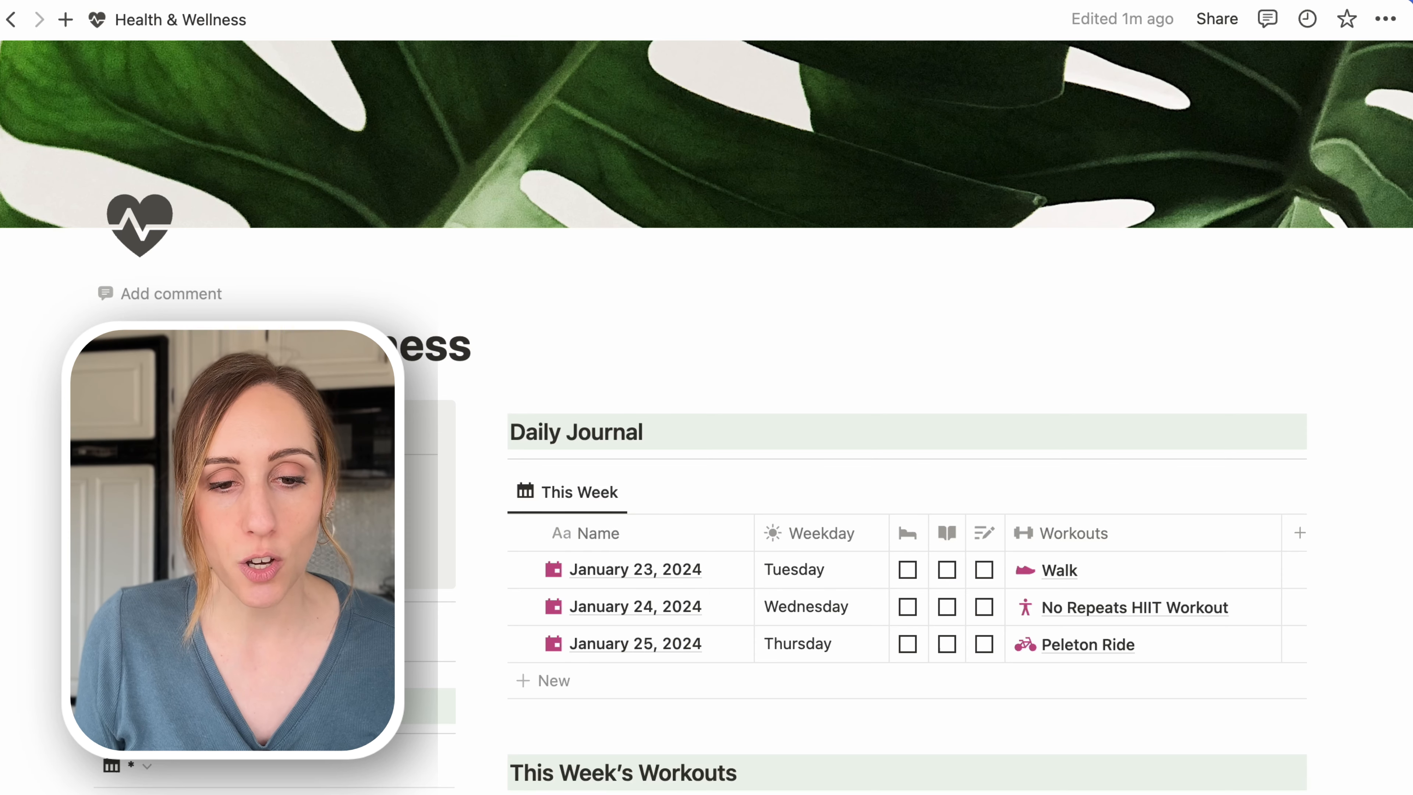
click(66, 20)
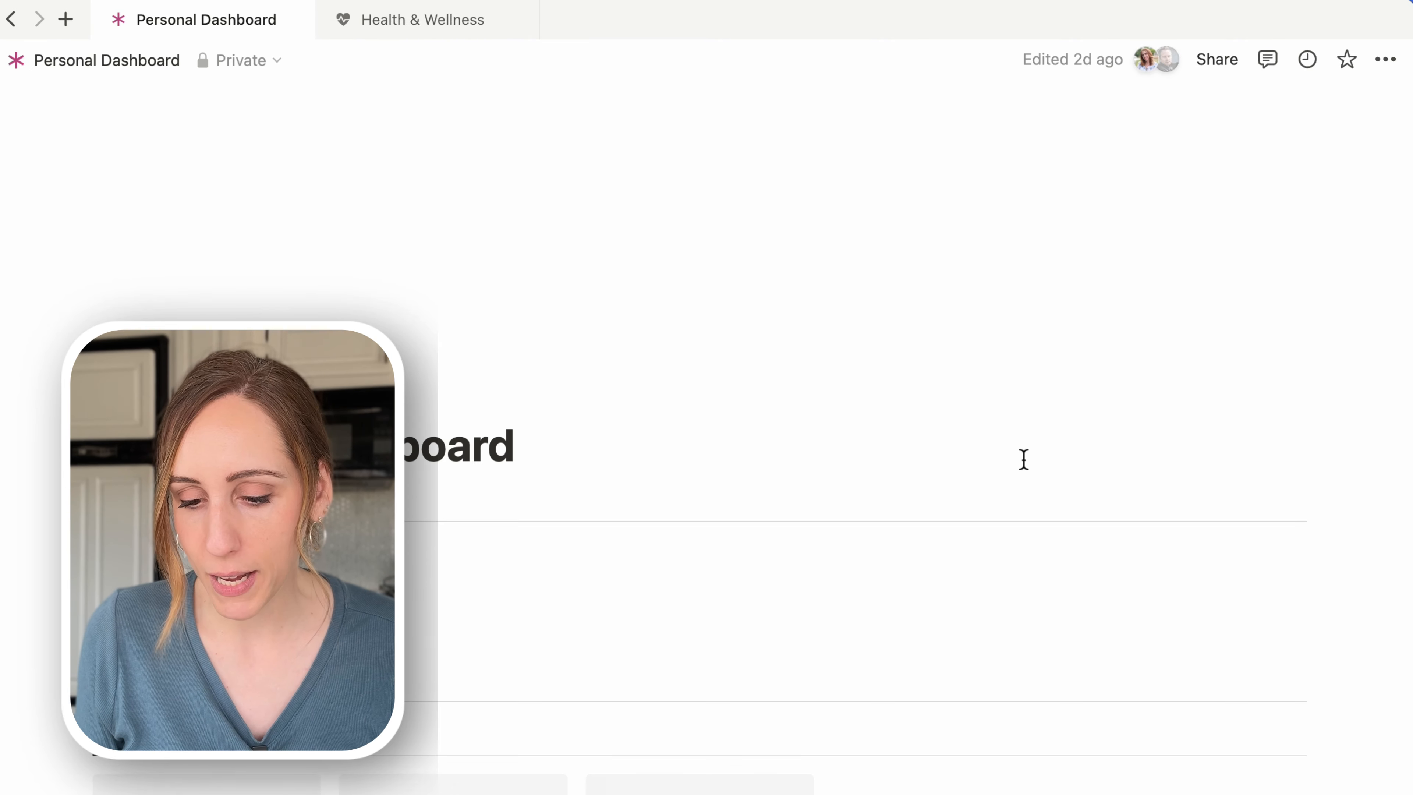
scroll(1024, 460, down, 10)
scroll(1024, 460, down, 15)
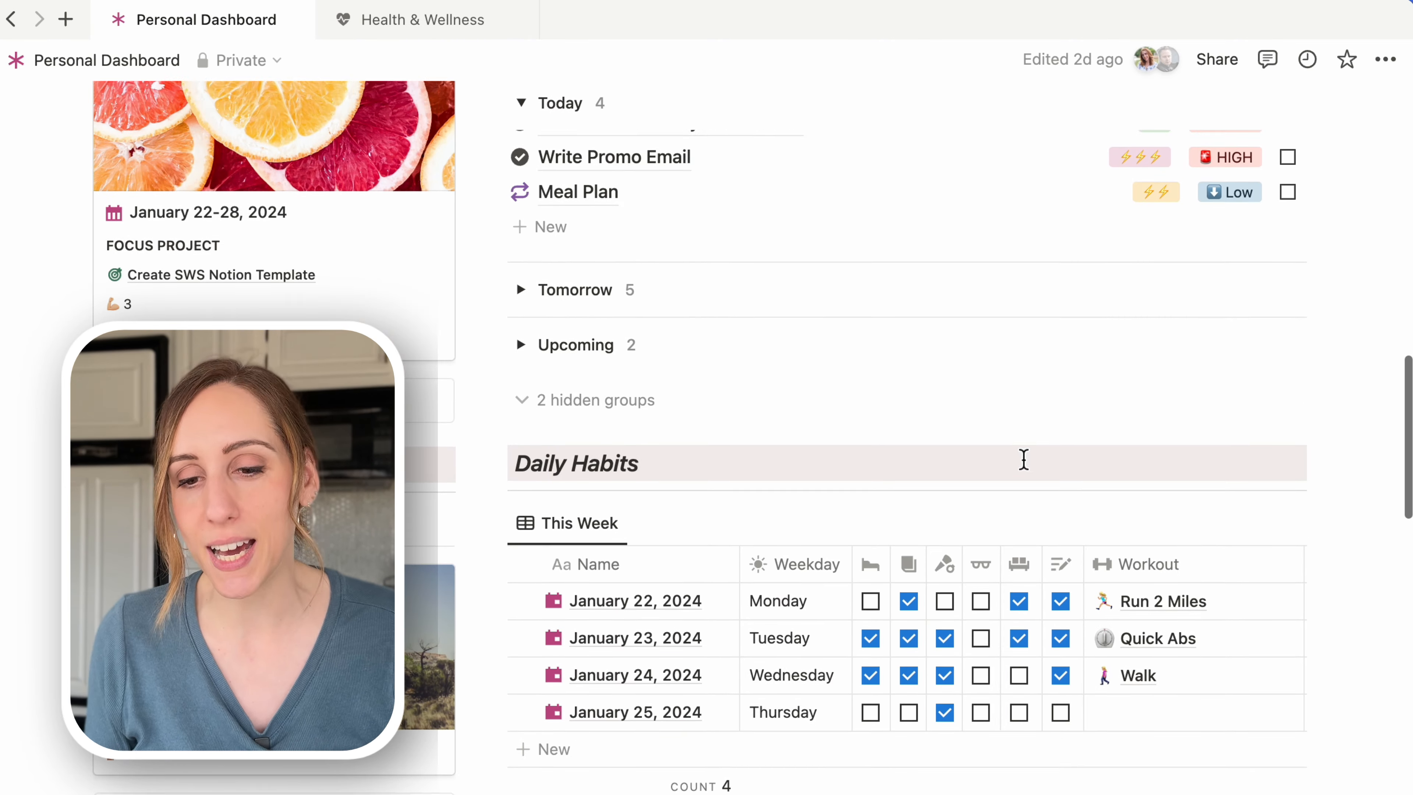
scroll(1027, 469, down, 1)
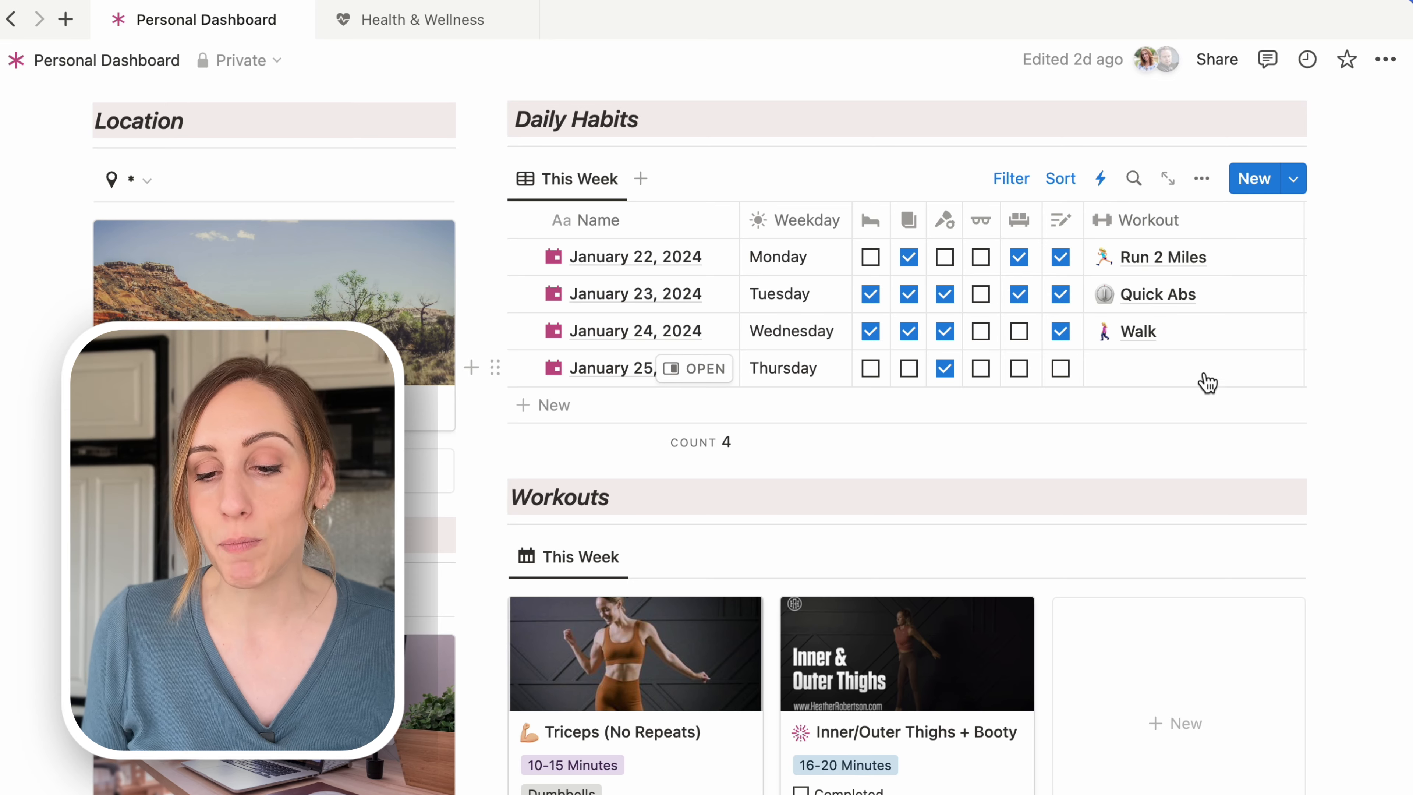
scroll(923, 517, down, 3)
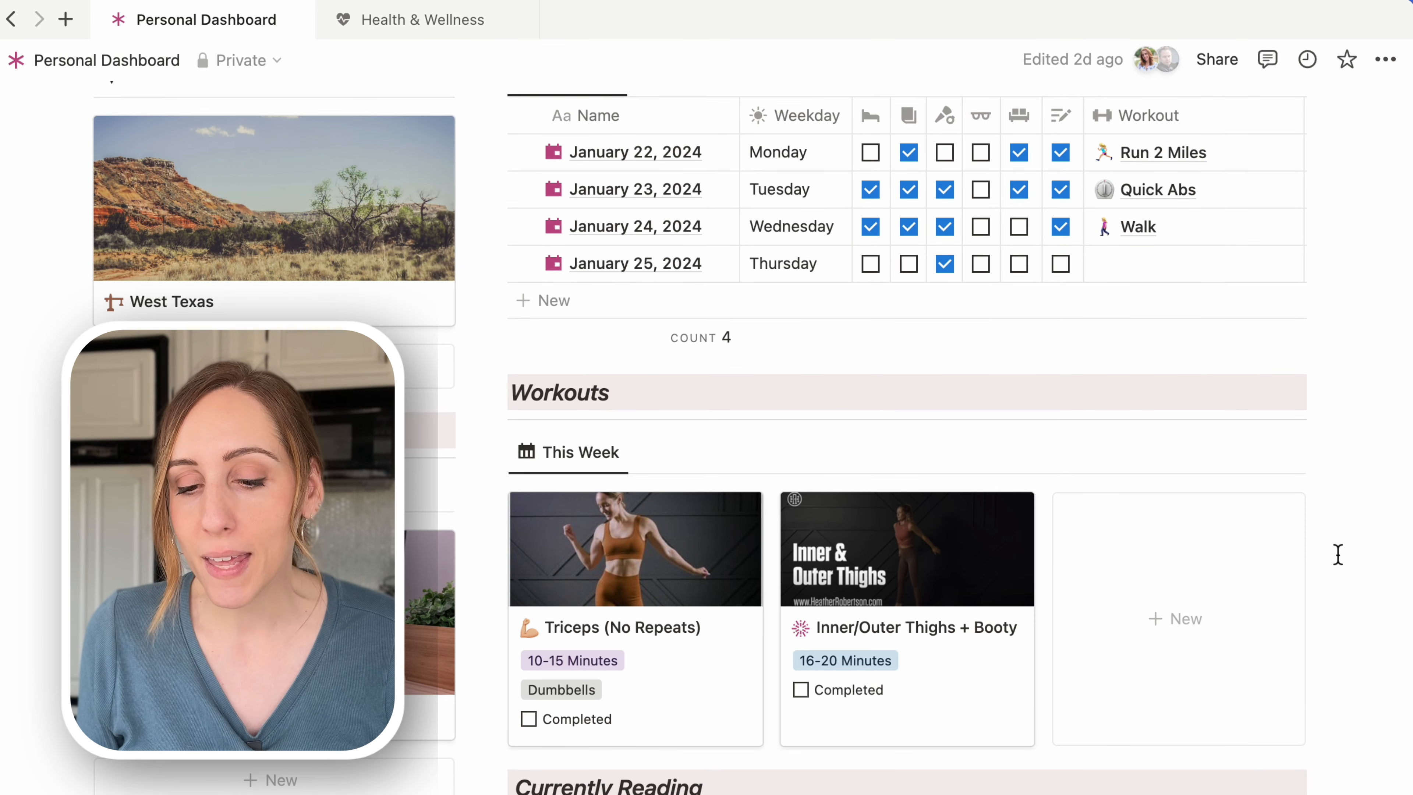
scroll(1338, 554, up, 1)
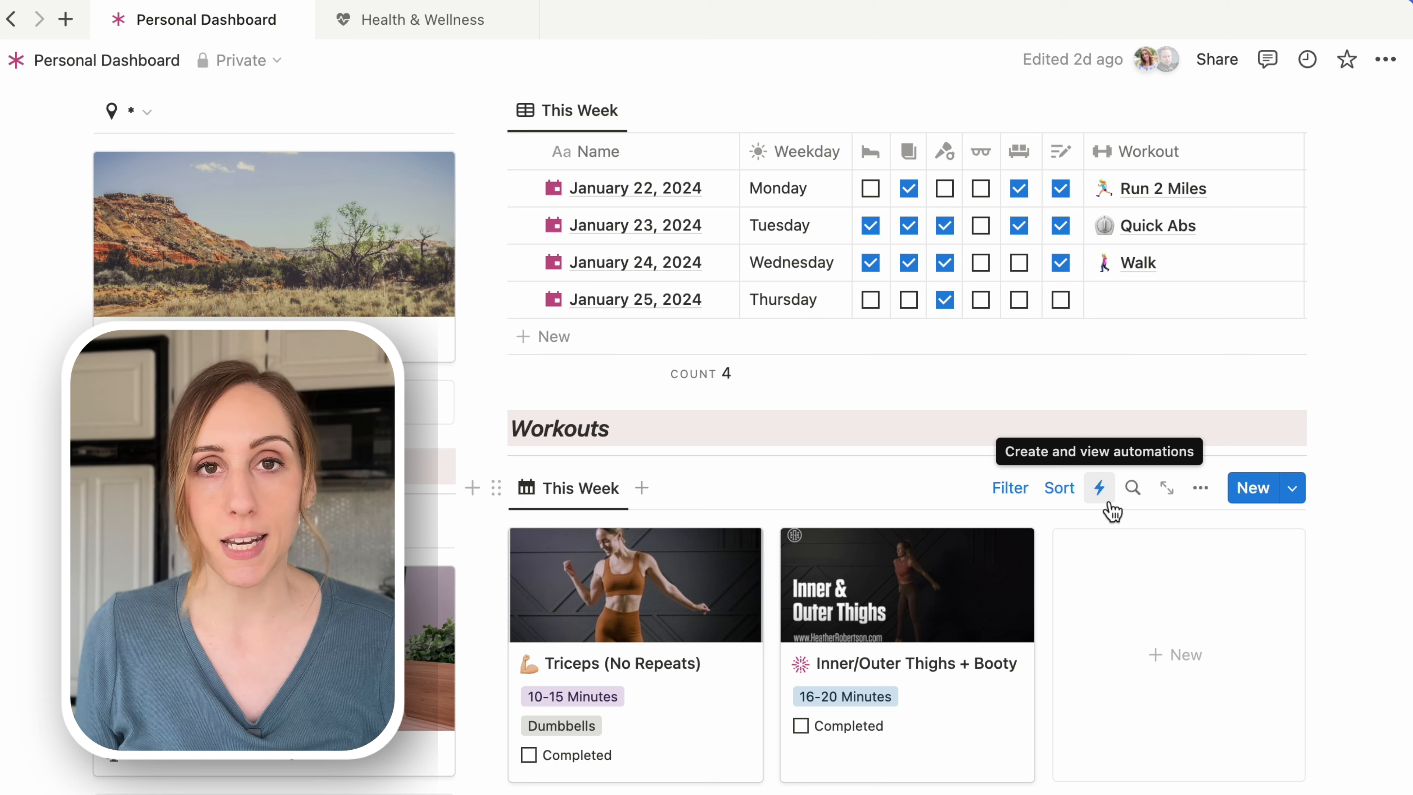
scroll(1113, 449, down, 3)
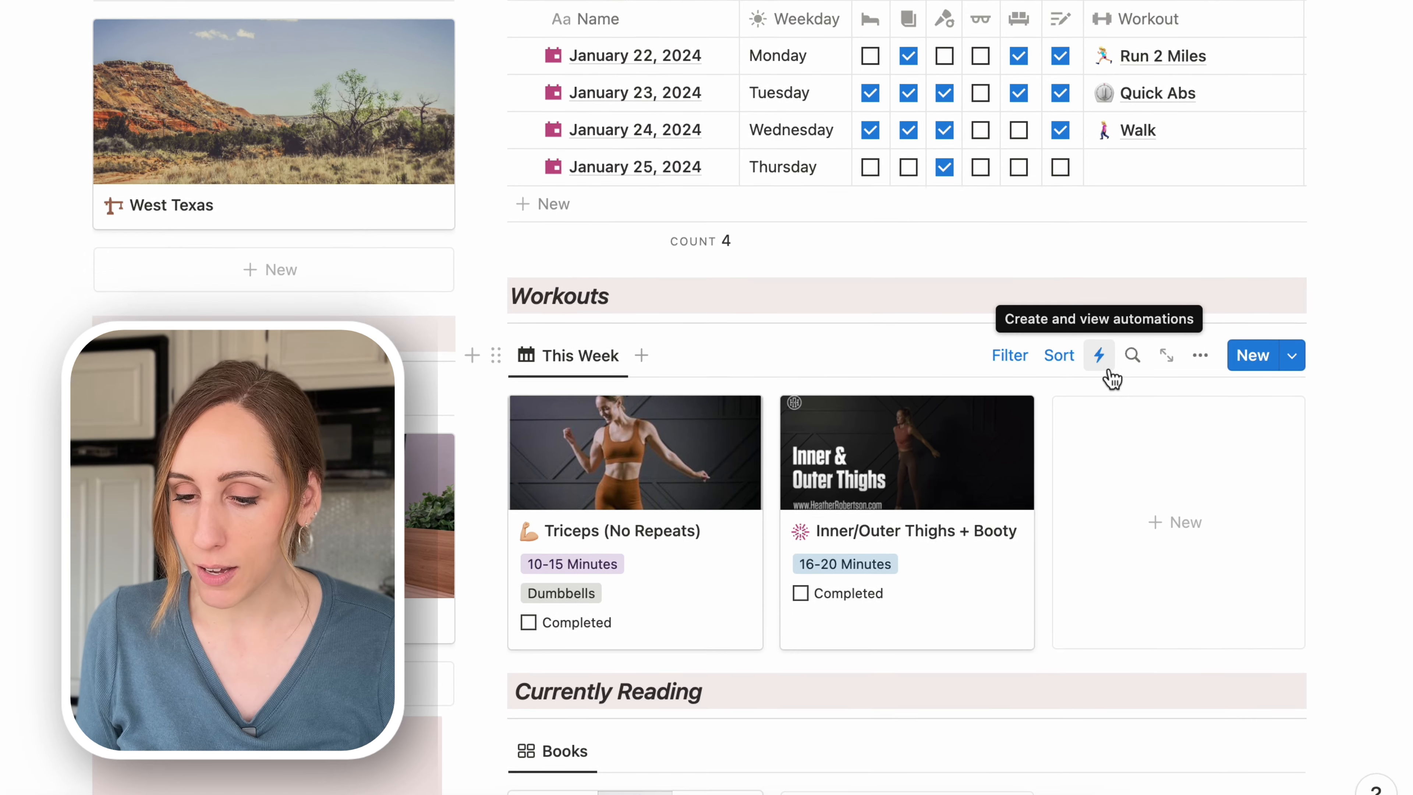
Step: Open the Add Workout to Daily Page automation of the Workouts gallery and examine its trigger, its Journal Entries update and its page filter
click(1109, 353)
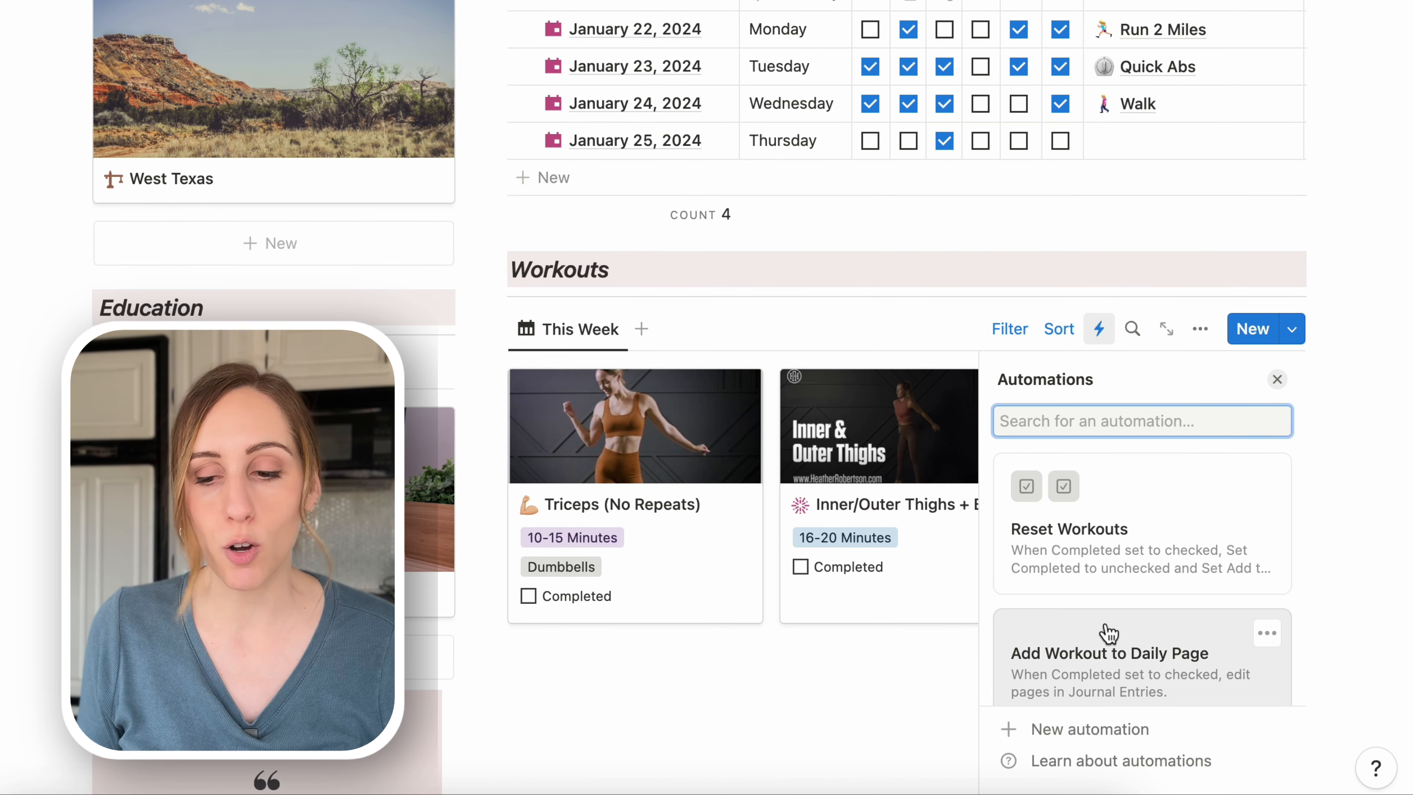
click(1102, 640)
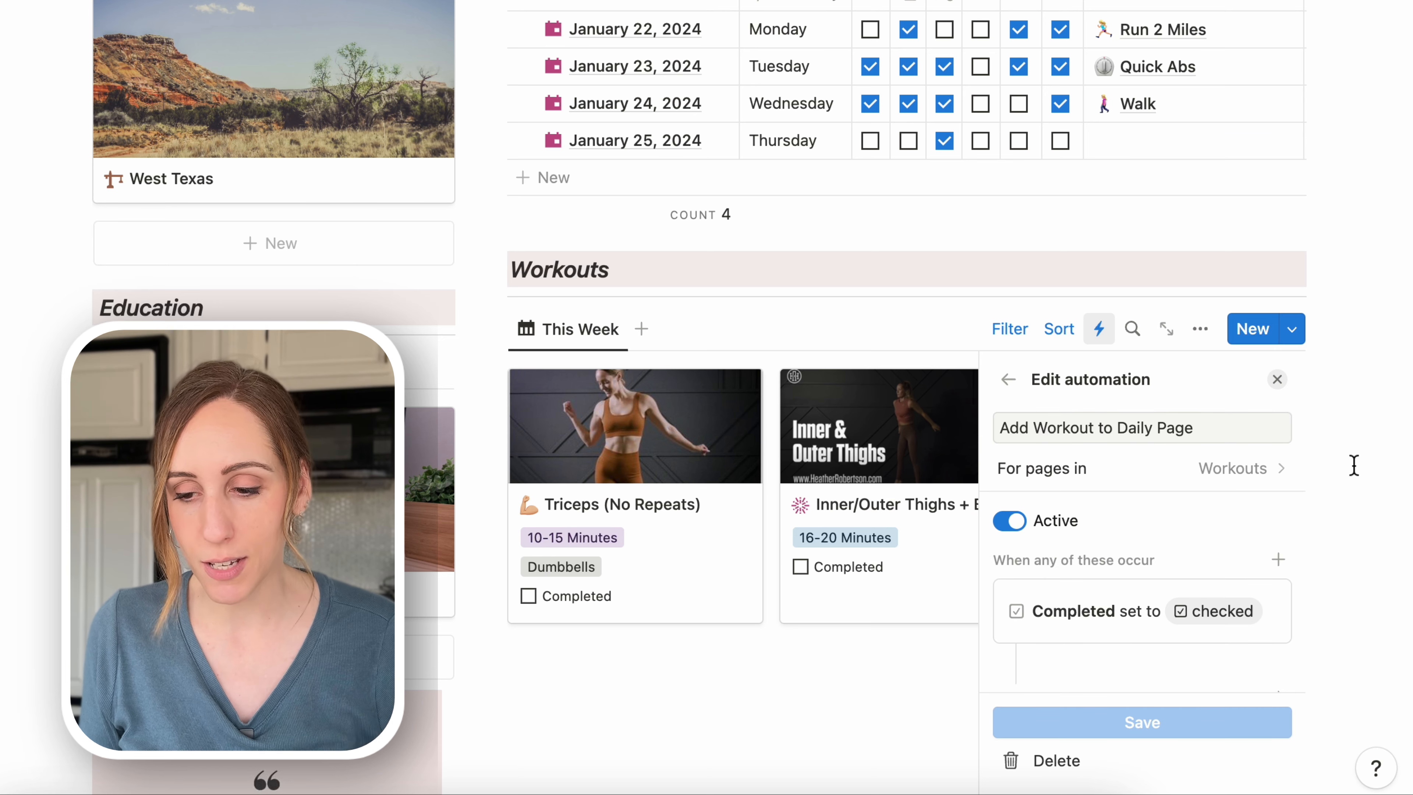
scroll(1280, 429, down, 3)
scroll(1280, 429, up, 2)
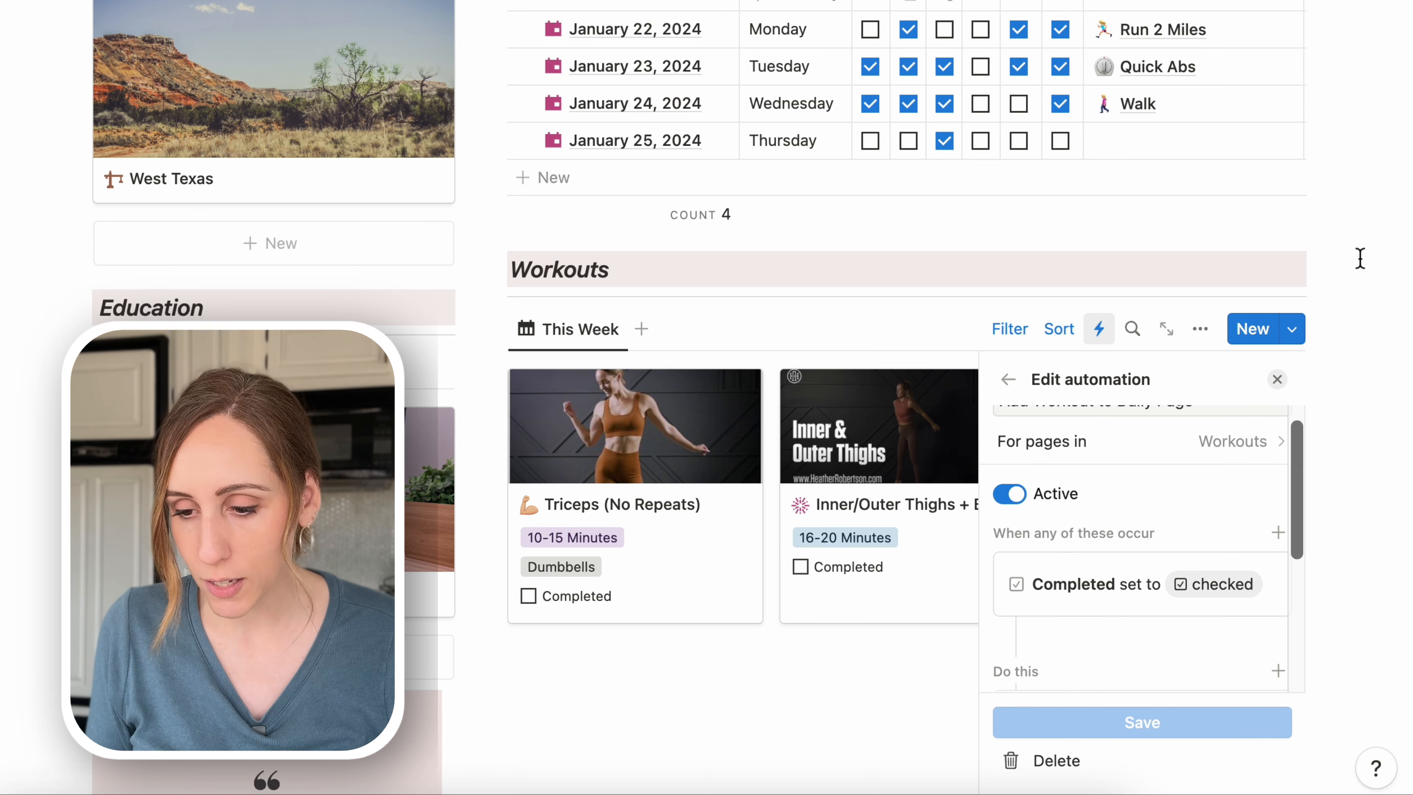
scroll(1215, 573, up, 1)
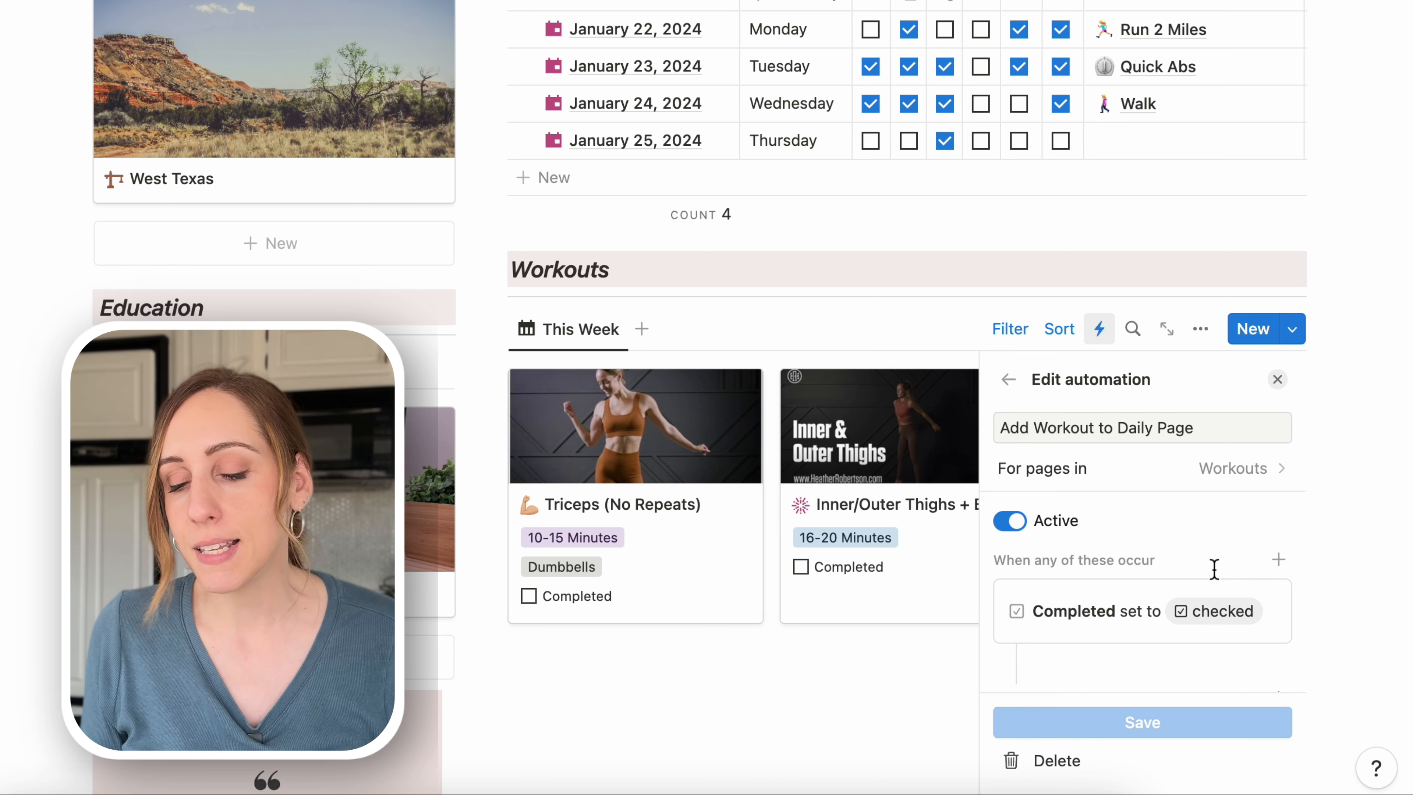
scroll(1214, 569, down, 3)
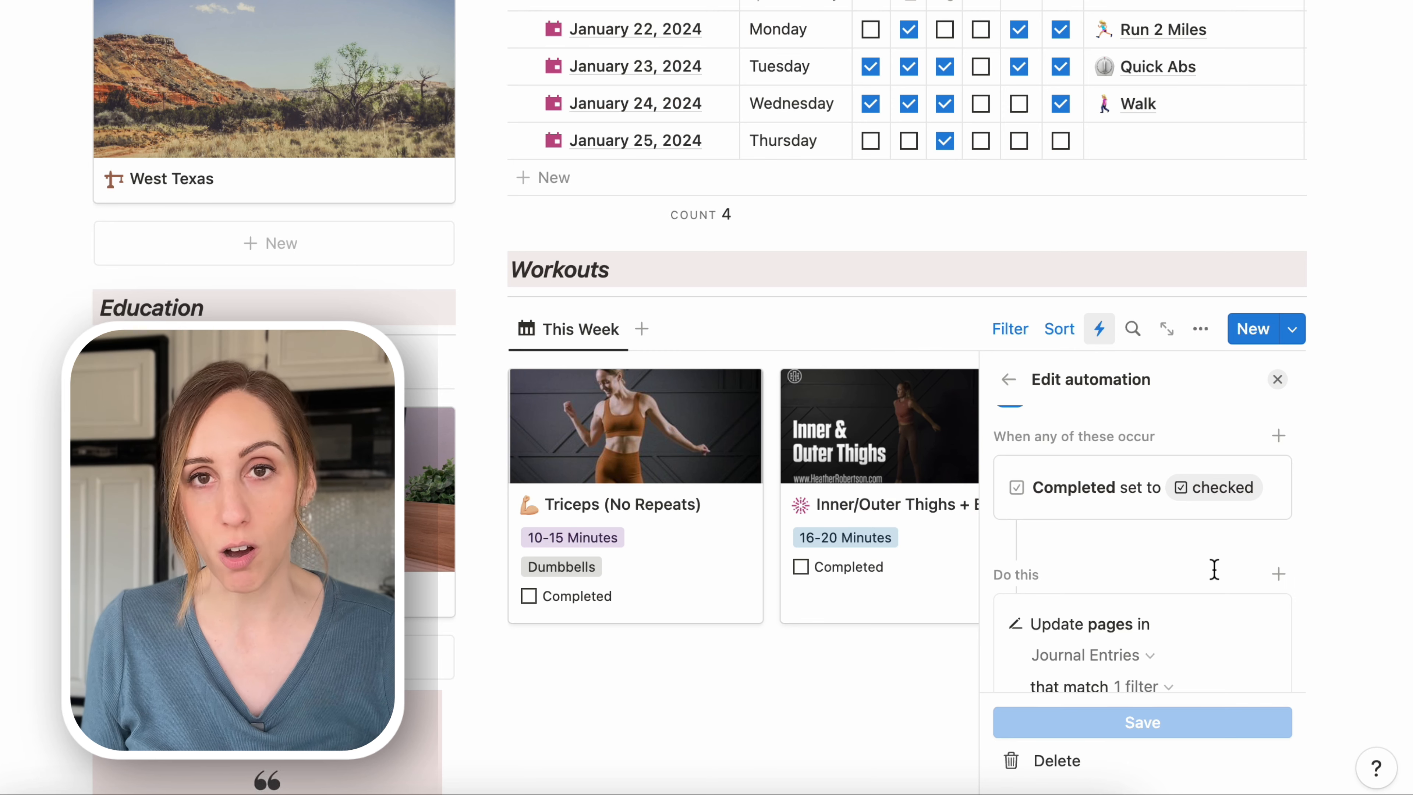
scroll(1214, 569, down, 5)
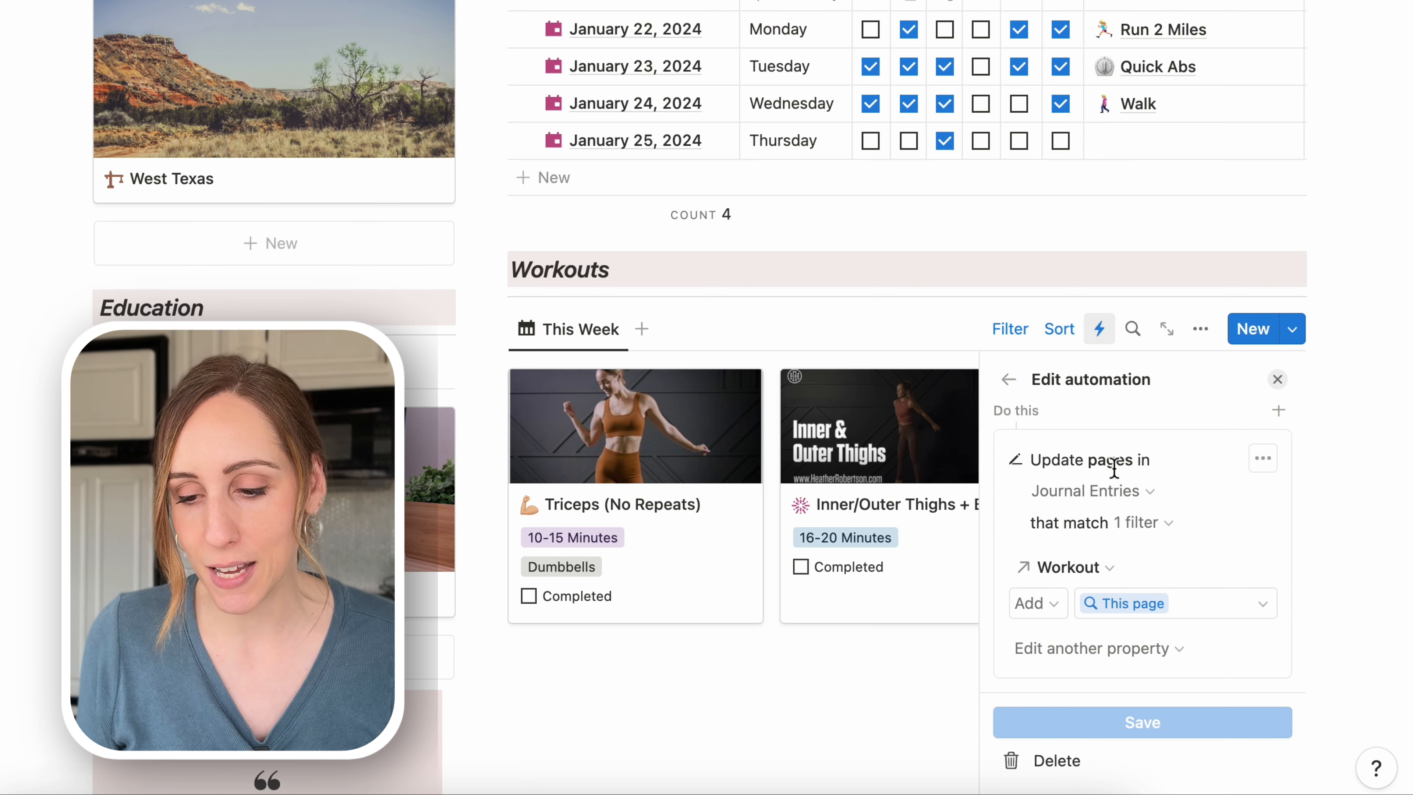
click(1168, 527)
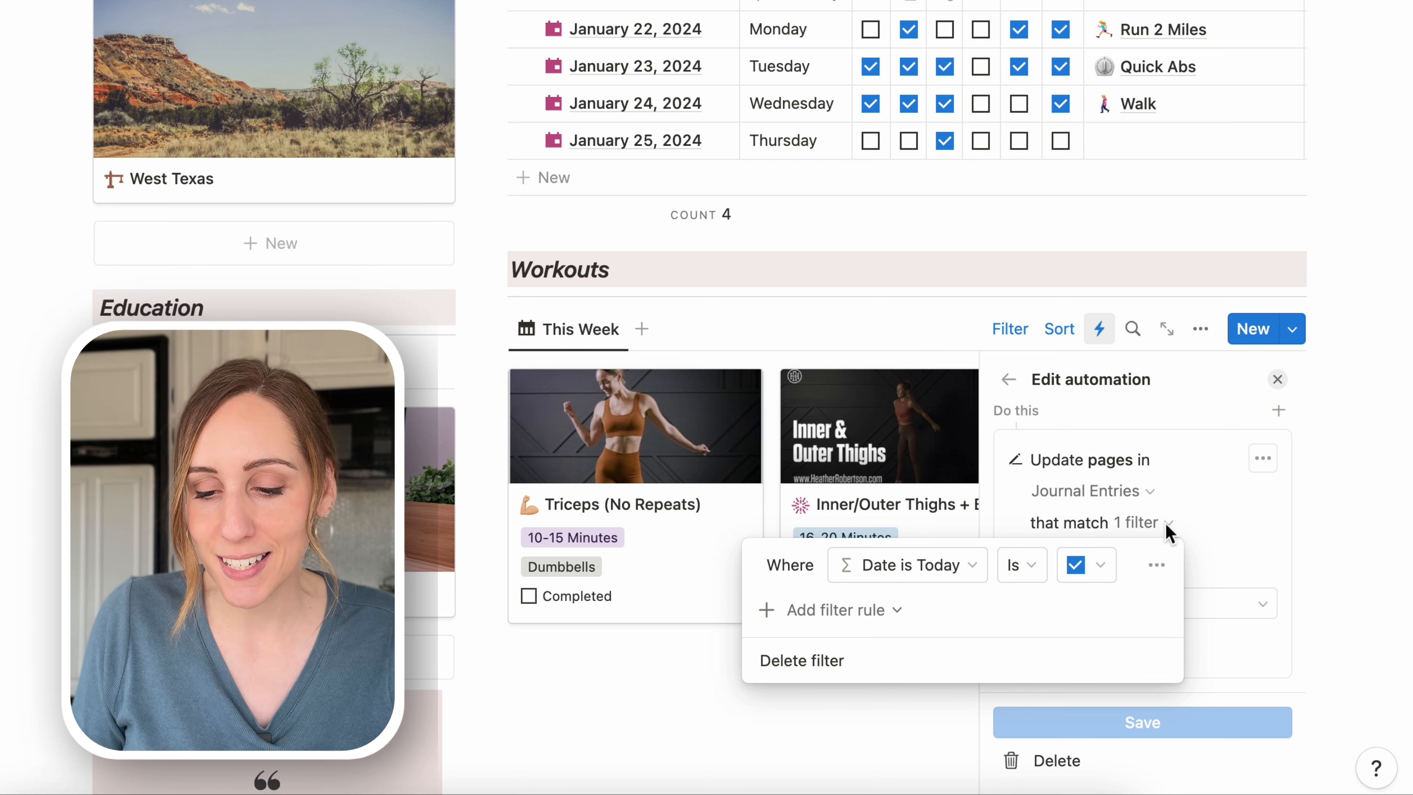
click(962, 573)
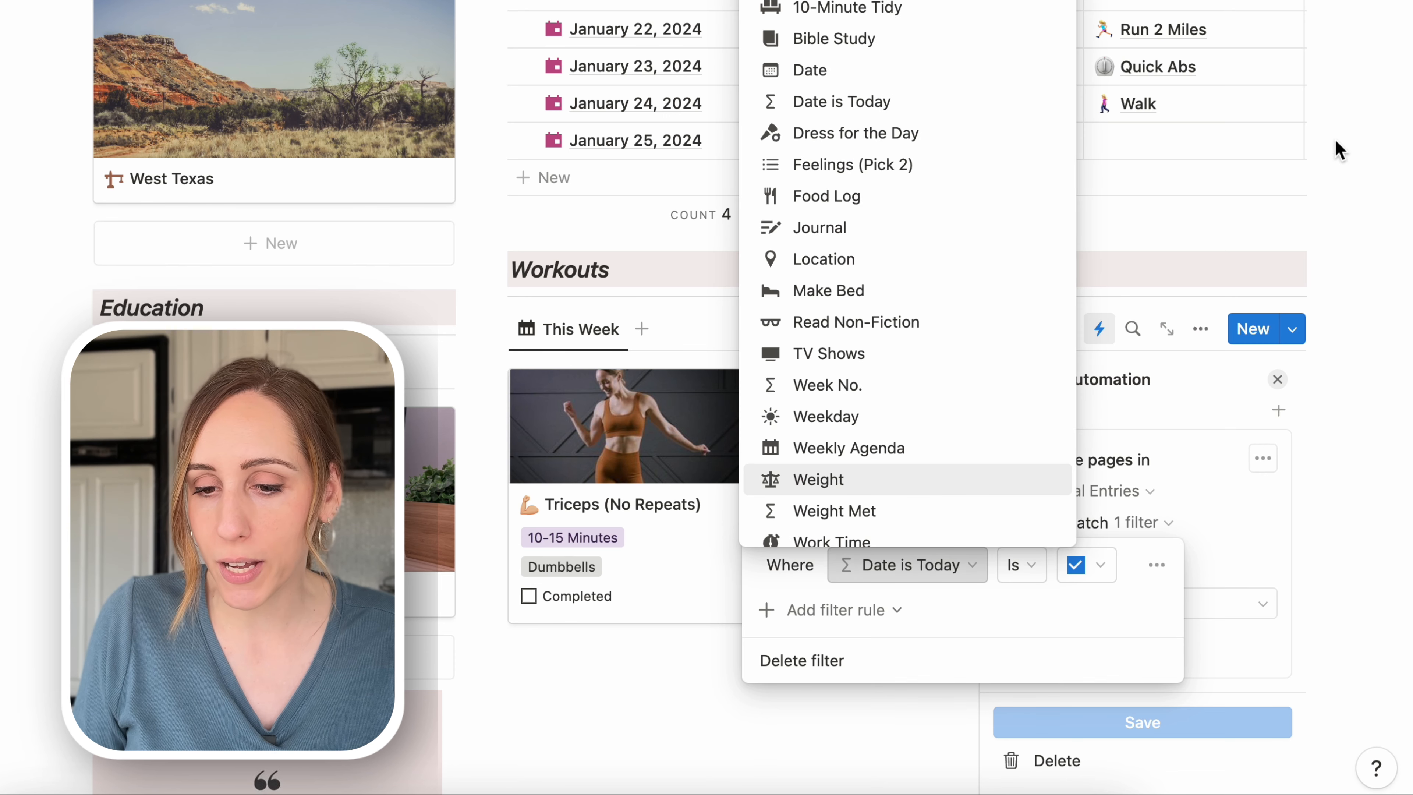
click(1362, 138)
Step: Open the January 25, 2024 entry in Daily Habits, reveal its hidden properties, and inspect the Date is Today formula without changing it
click(698, 146)
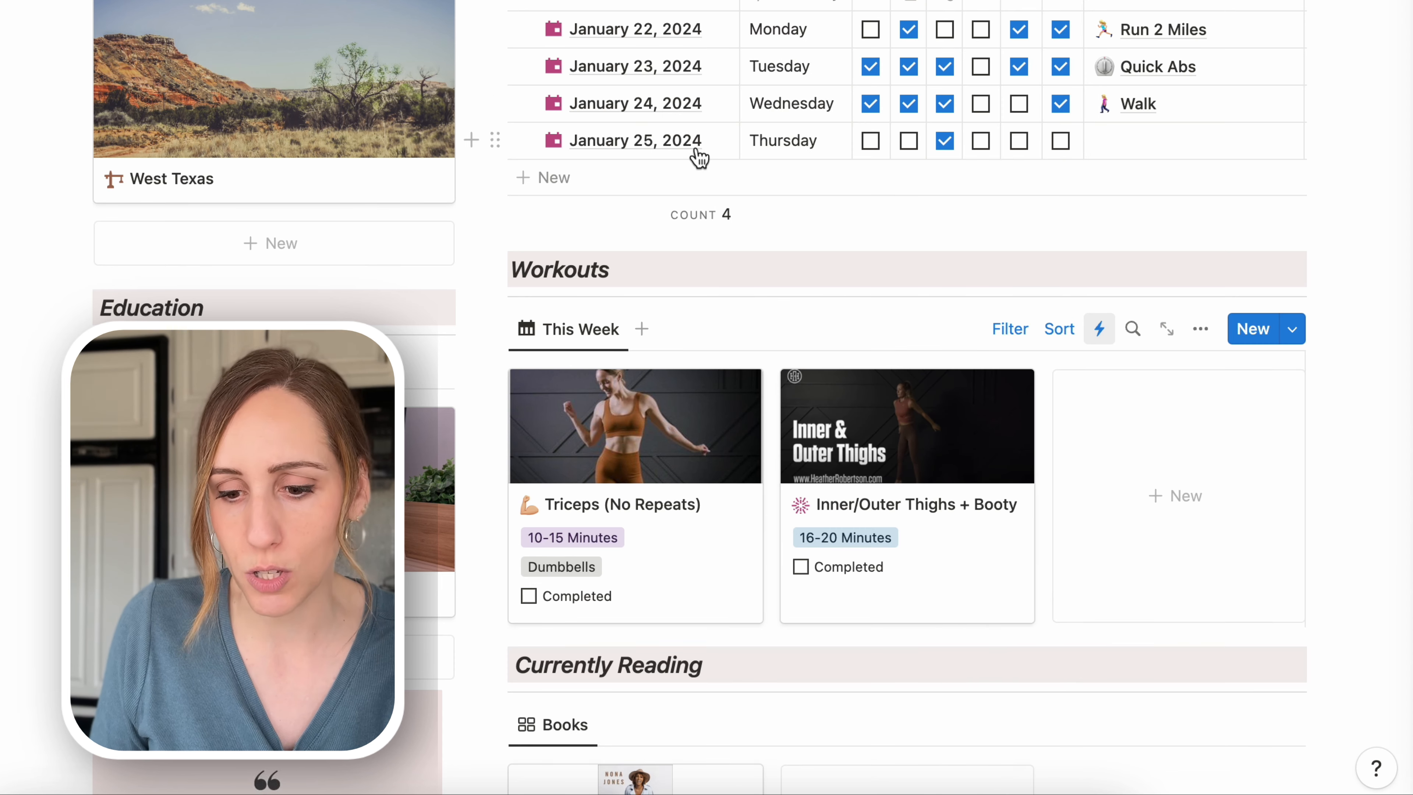
click(698, 146)
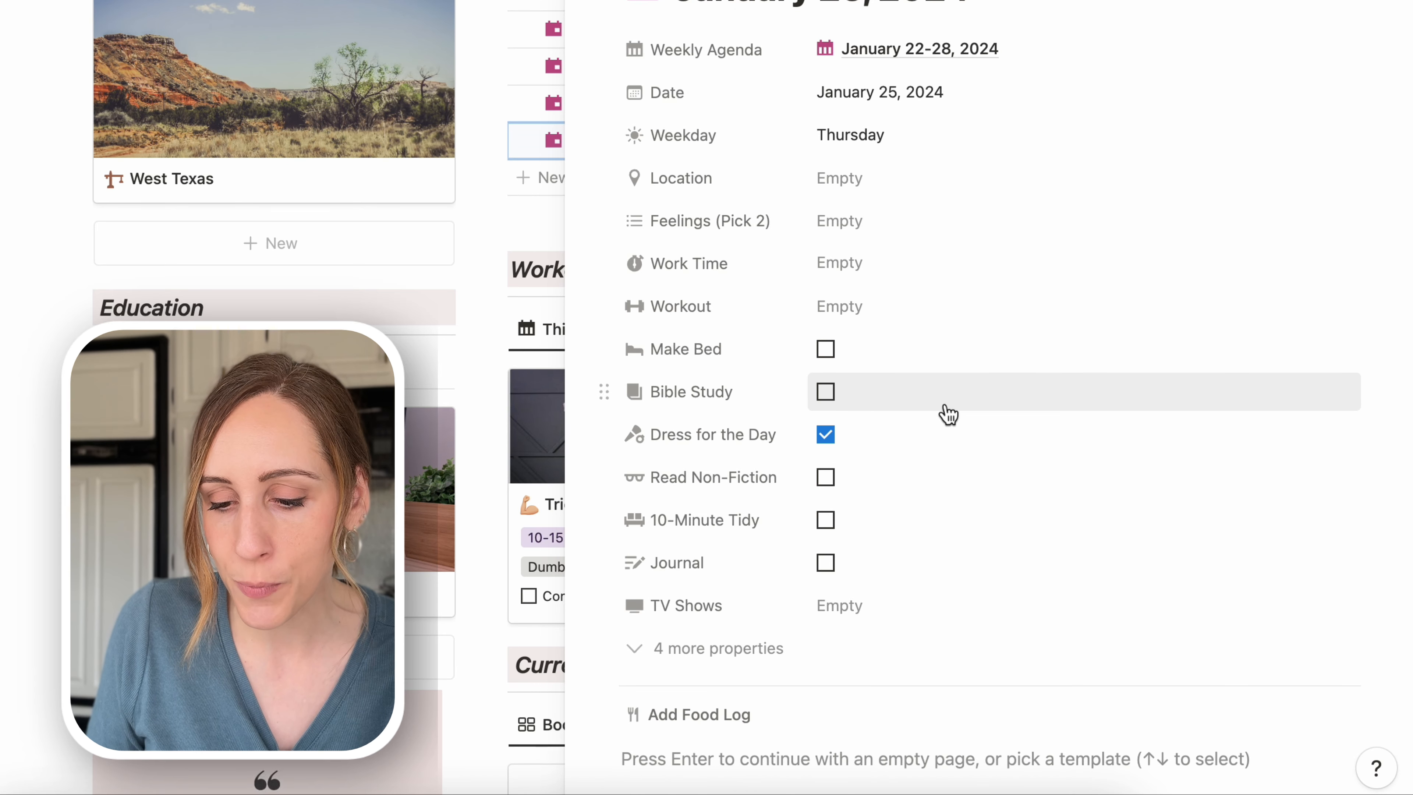
click(720, 649)
scroll(952, 538, down, 3)
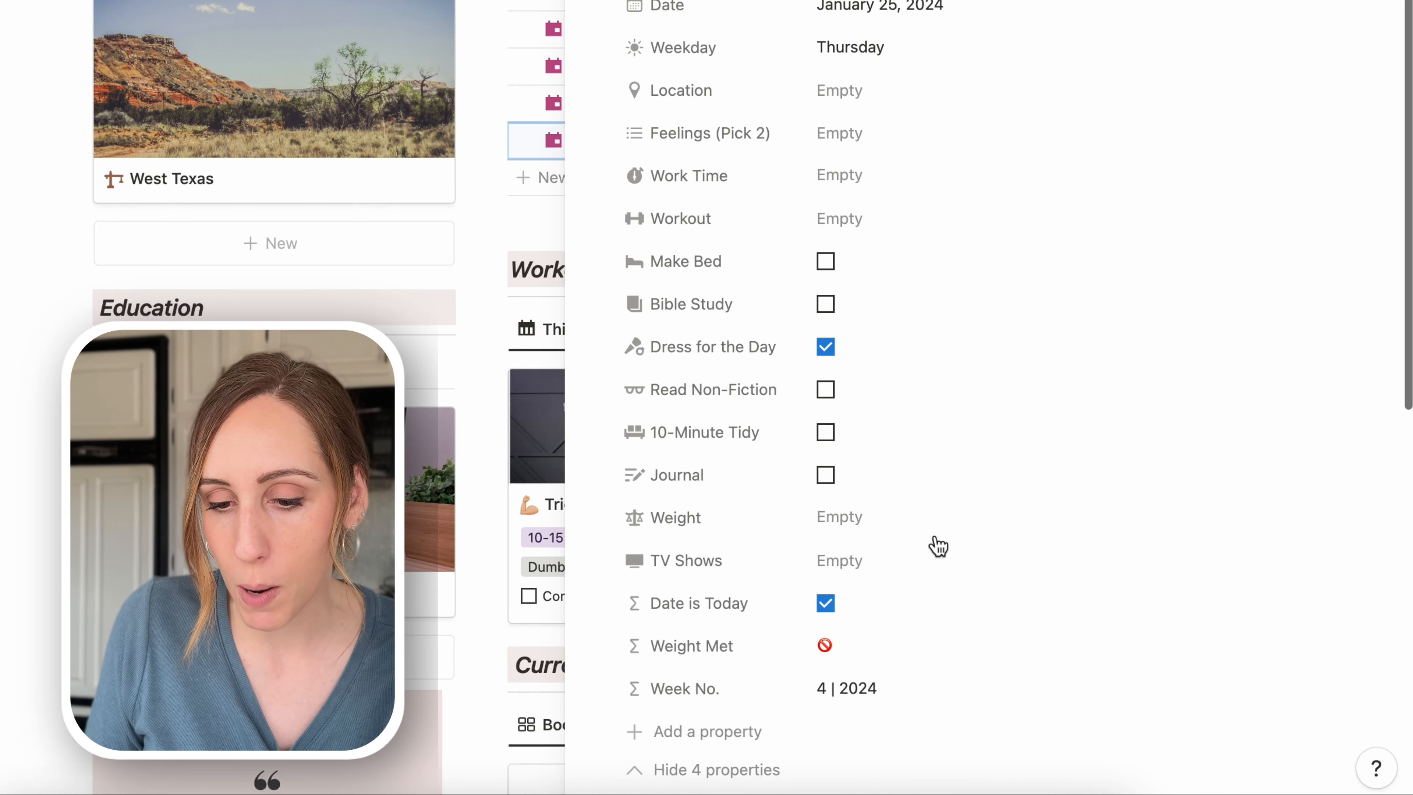
click(880, 609)
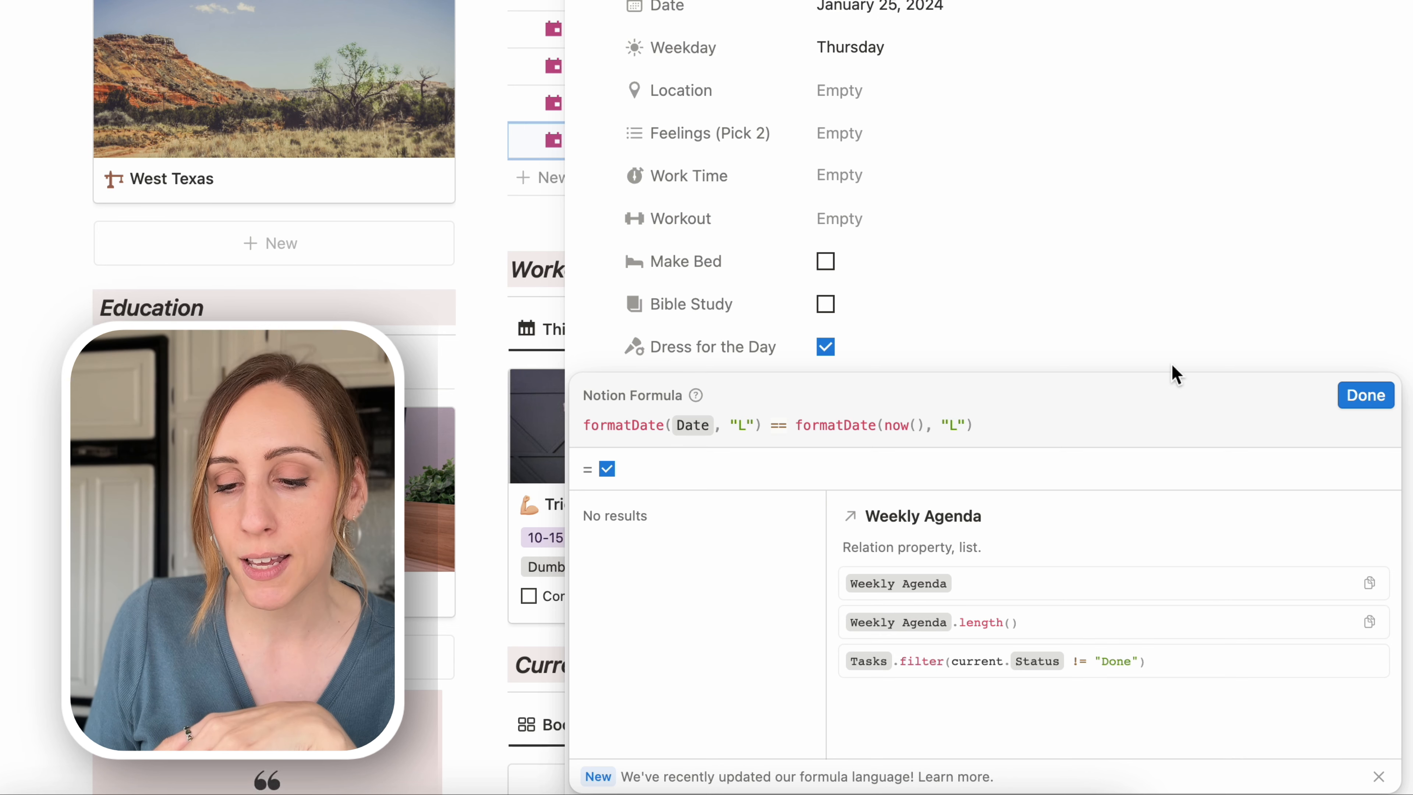
triple_click(573, 429)
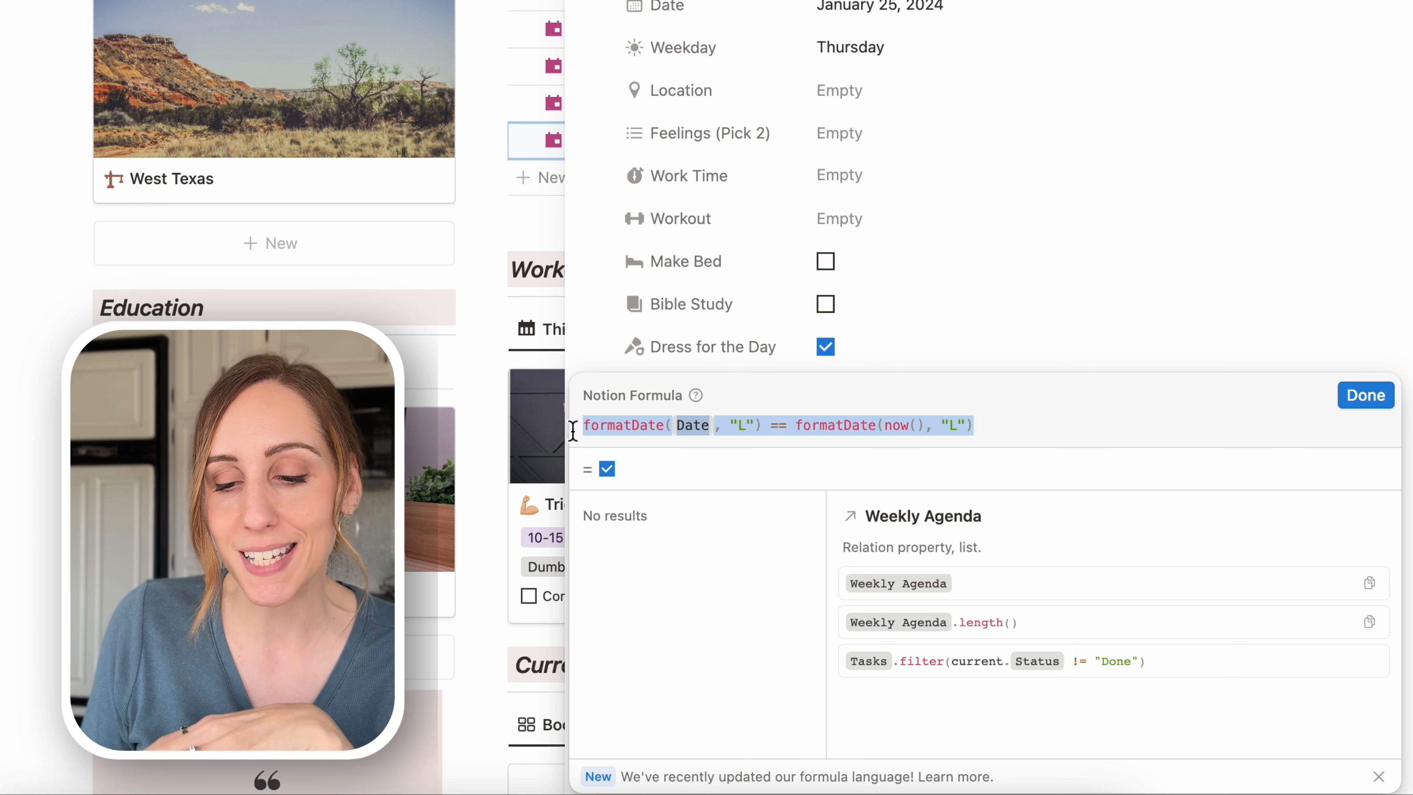
click(812, 422)
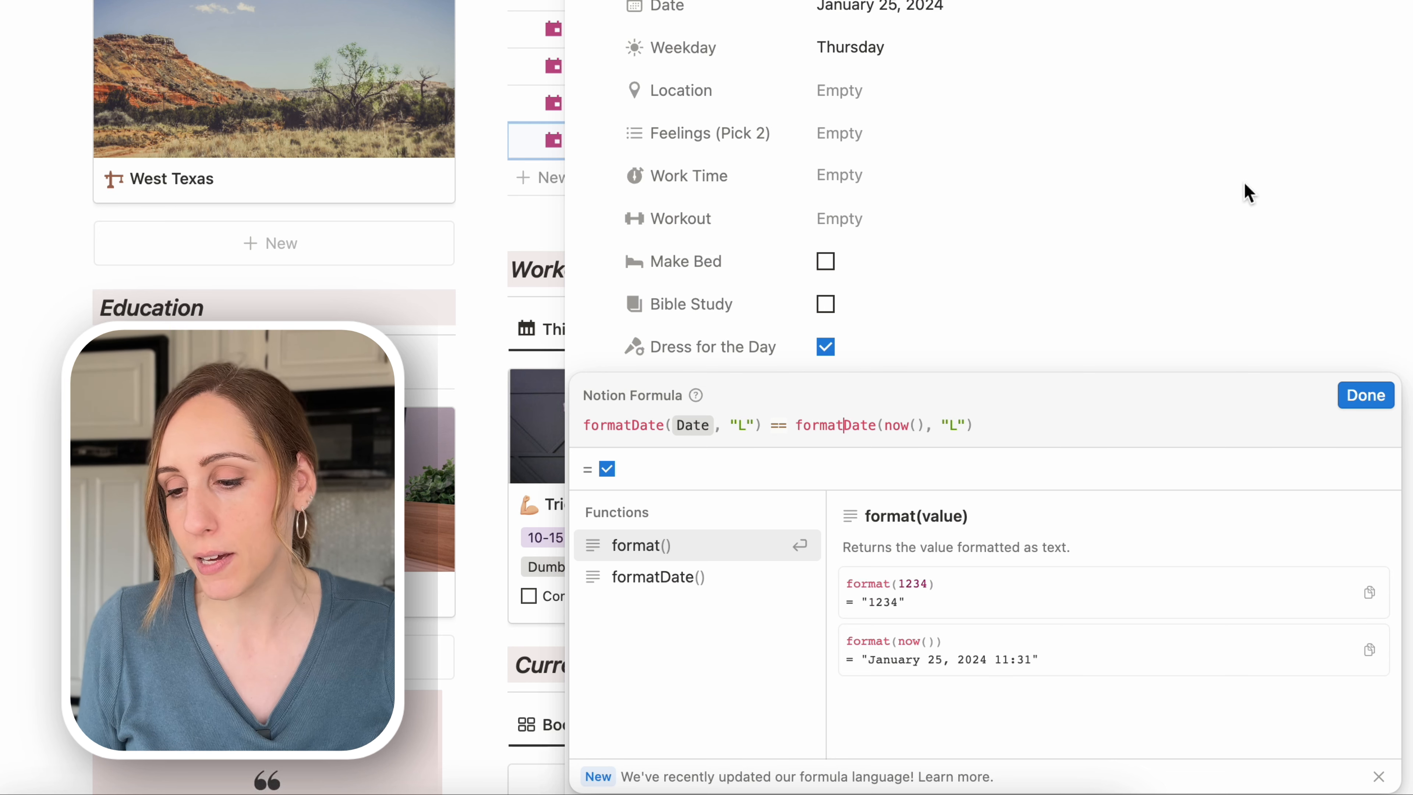
click(1365, 395)
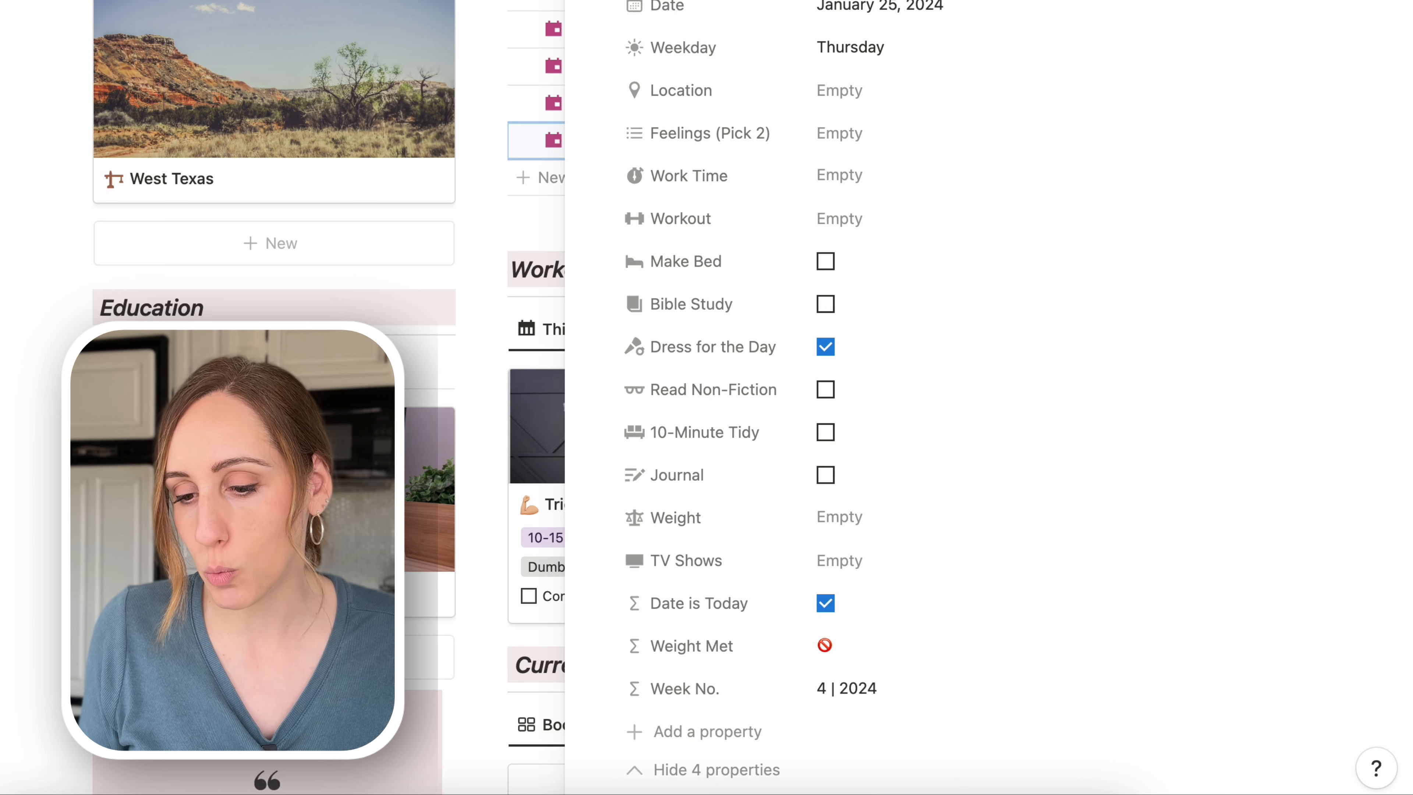
key(Escape)
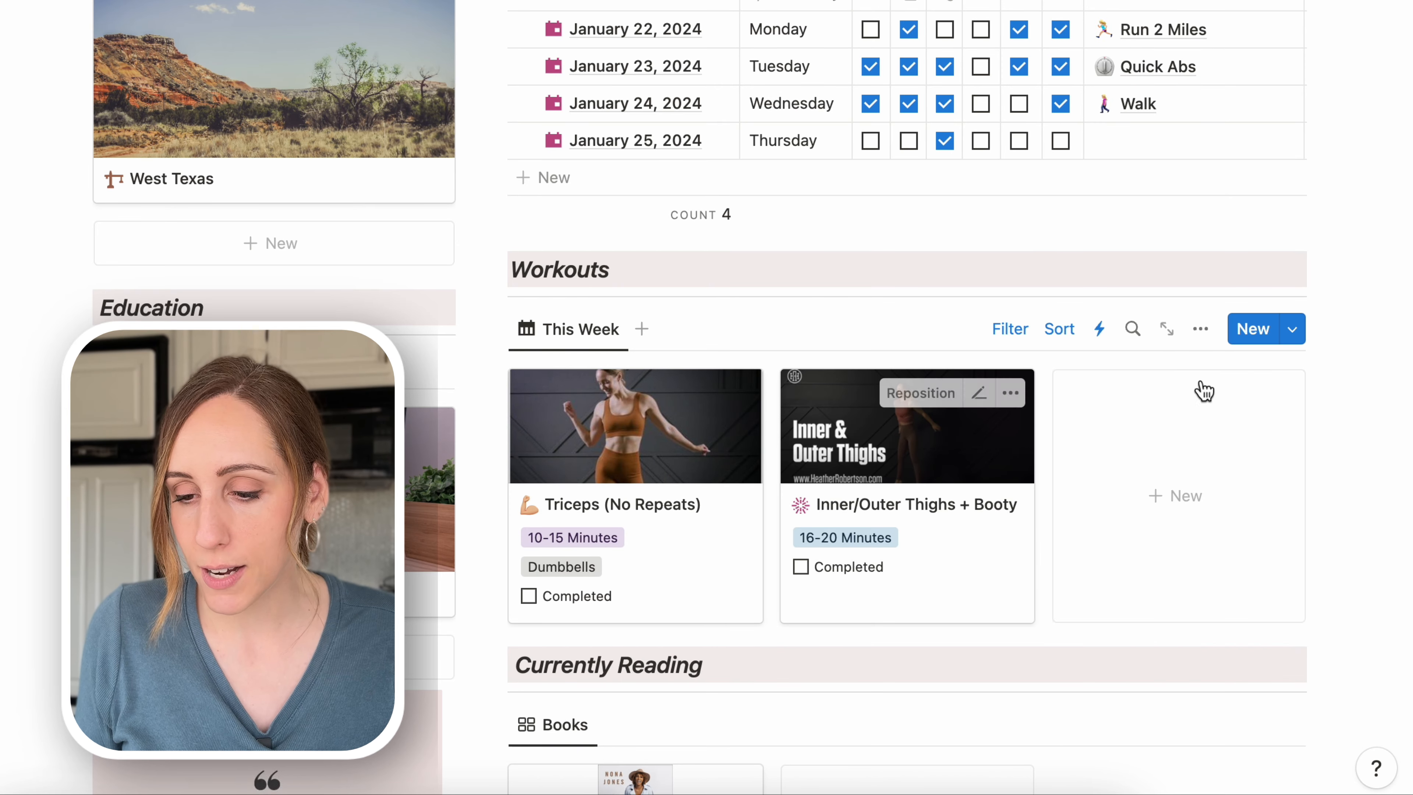
Step: Reopen the Add Workout to Daily Page automation, review how it adds the page to the Workout relation, and close it
click(1099, 328)
click(1121, 685)
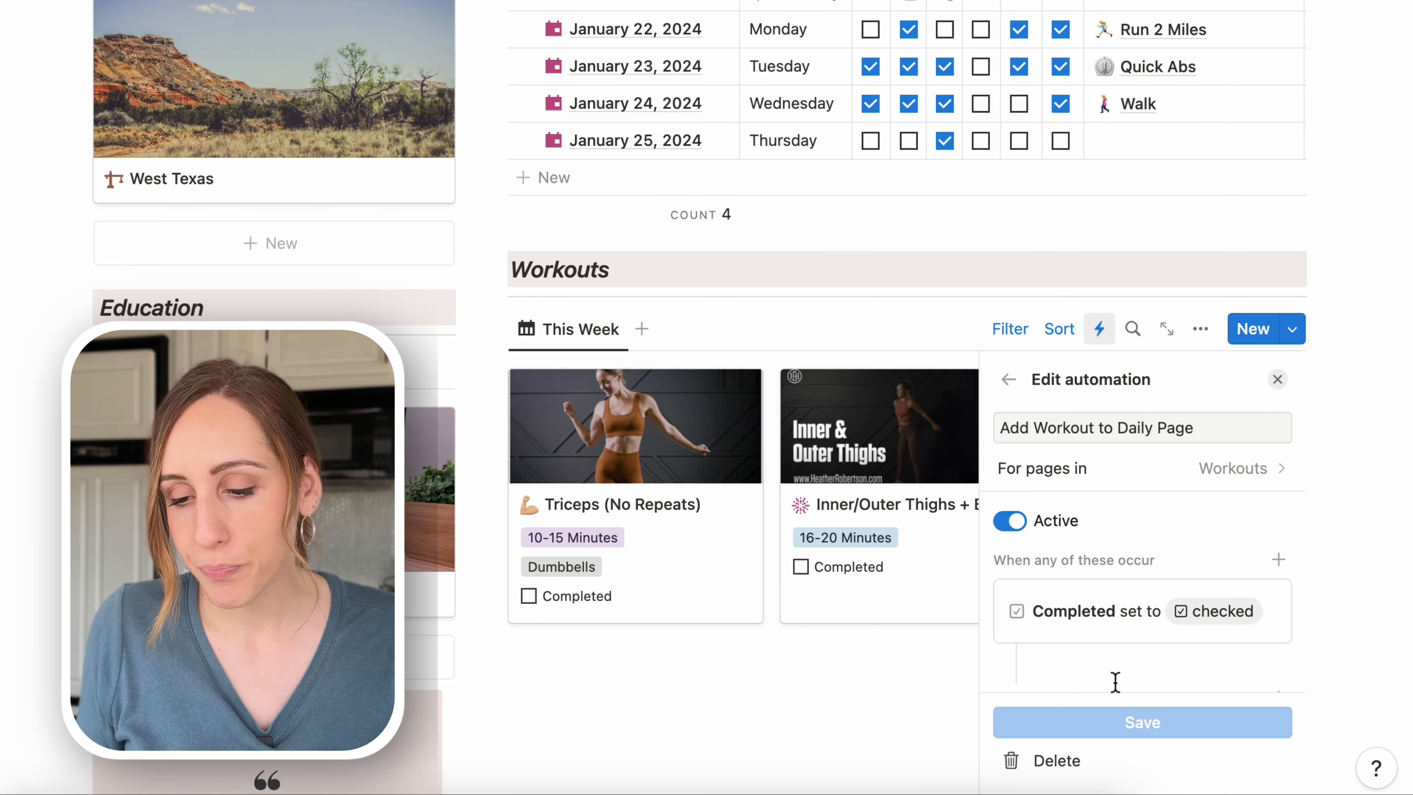
scroll(1189, 538, down, 5)
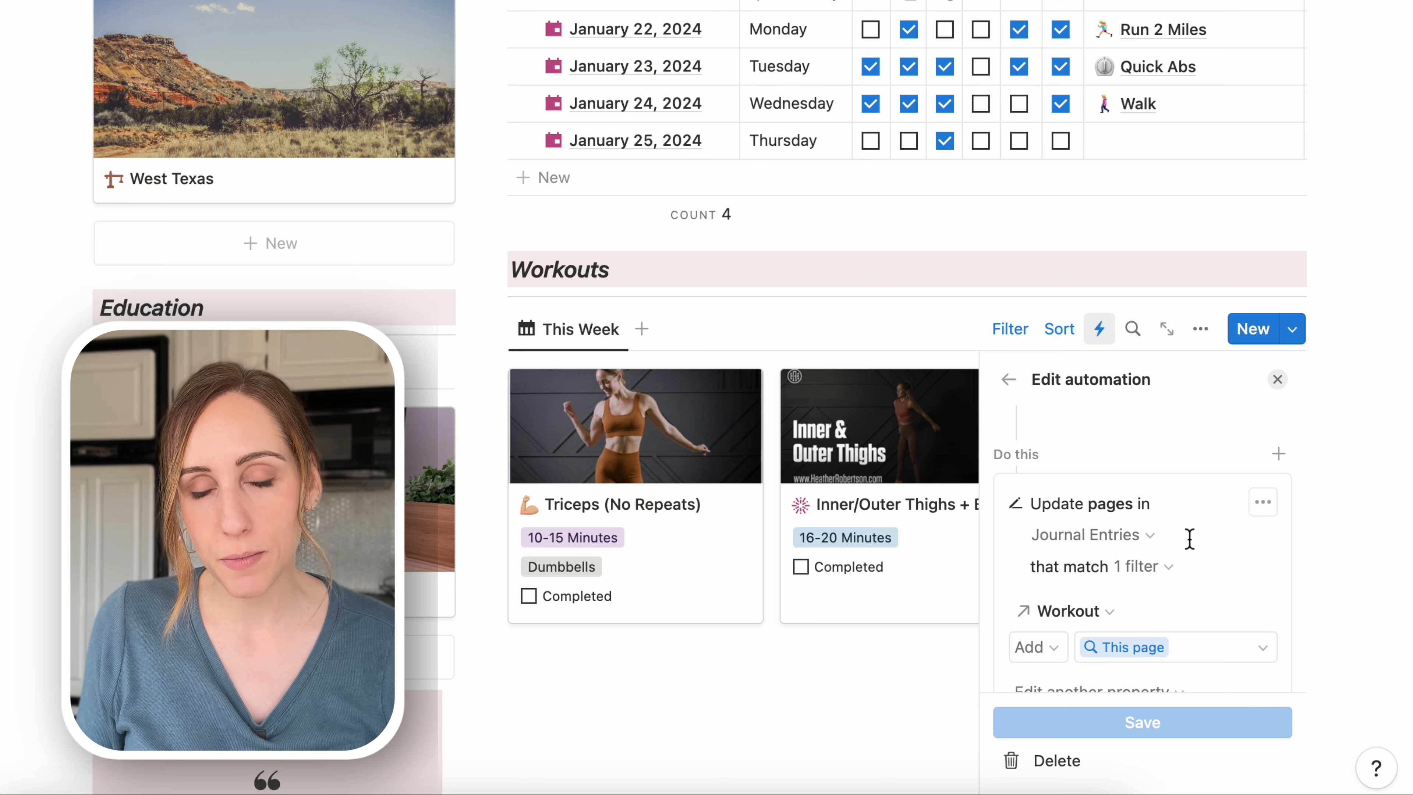
scroll(1189, 538, down, 2)
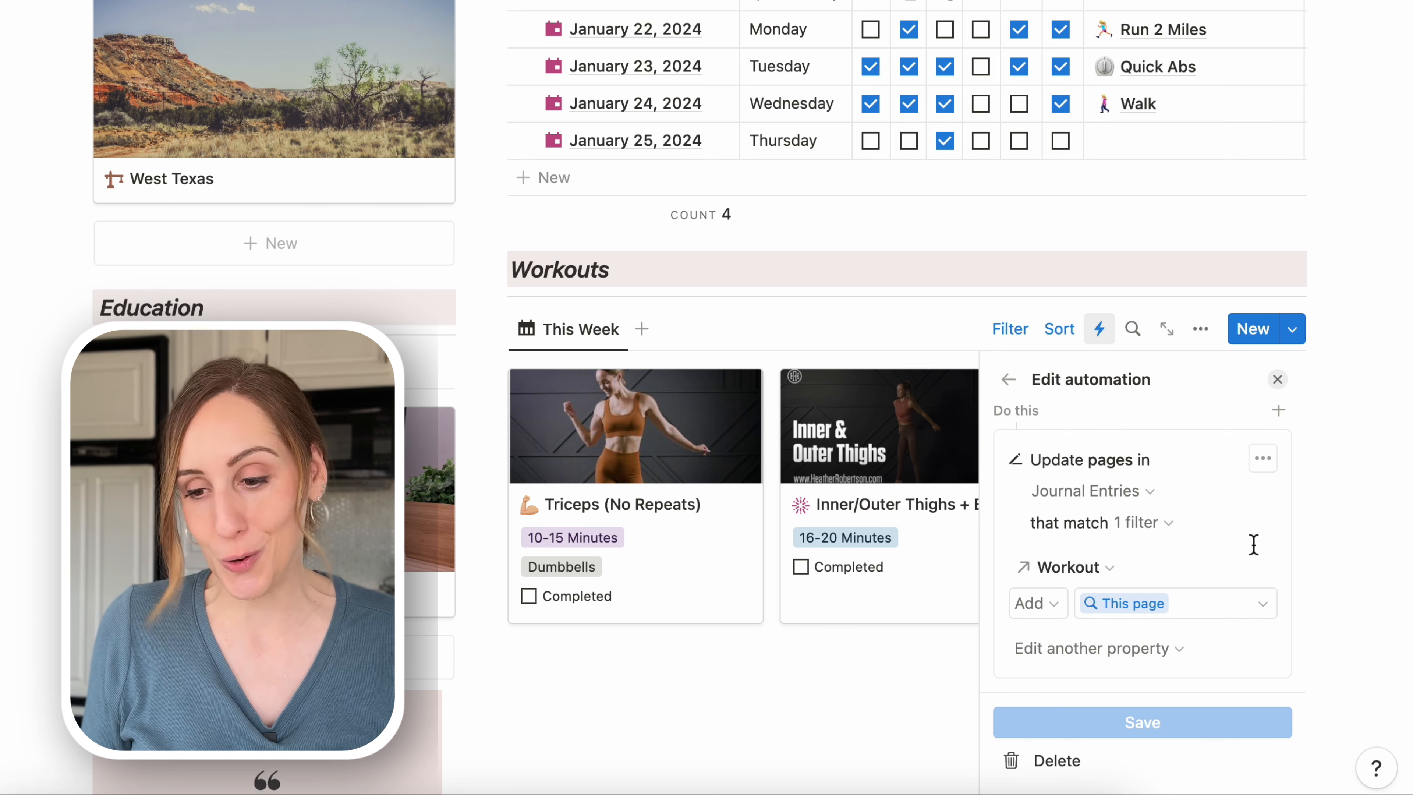
click(1278, 379)
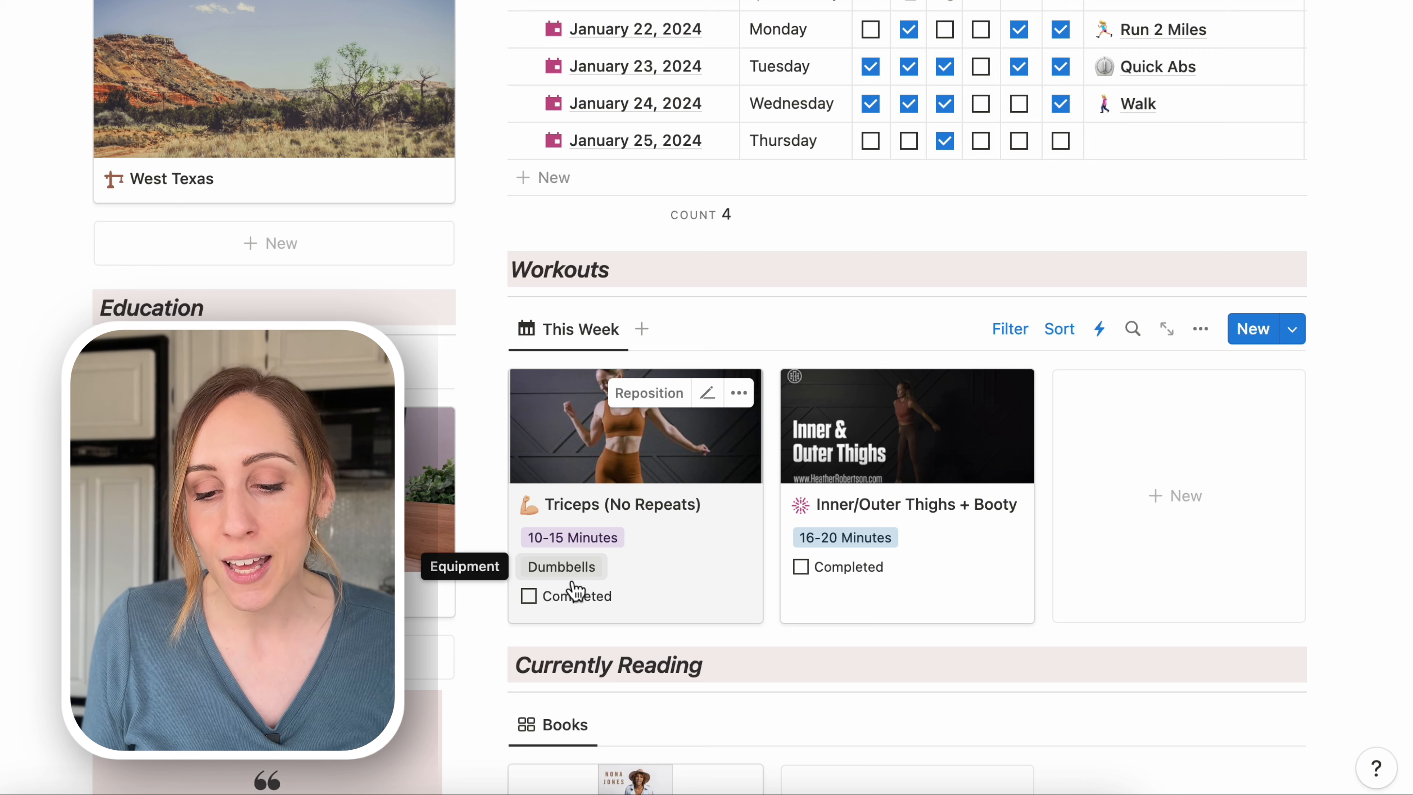
Step: Mark the Triceps (No Repeats) workout as completed in the Workouts gallery and check the Daily Habits table
click(528, 597)
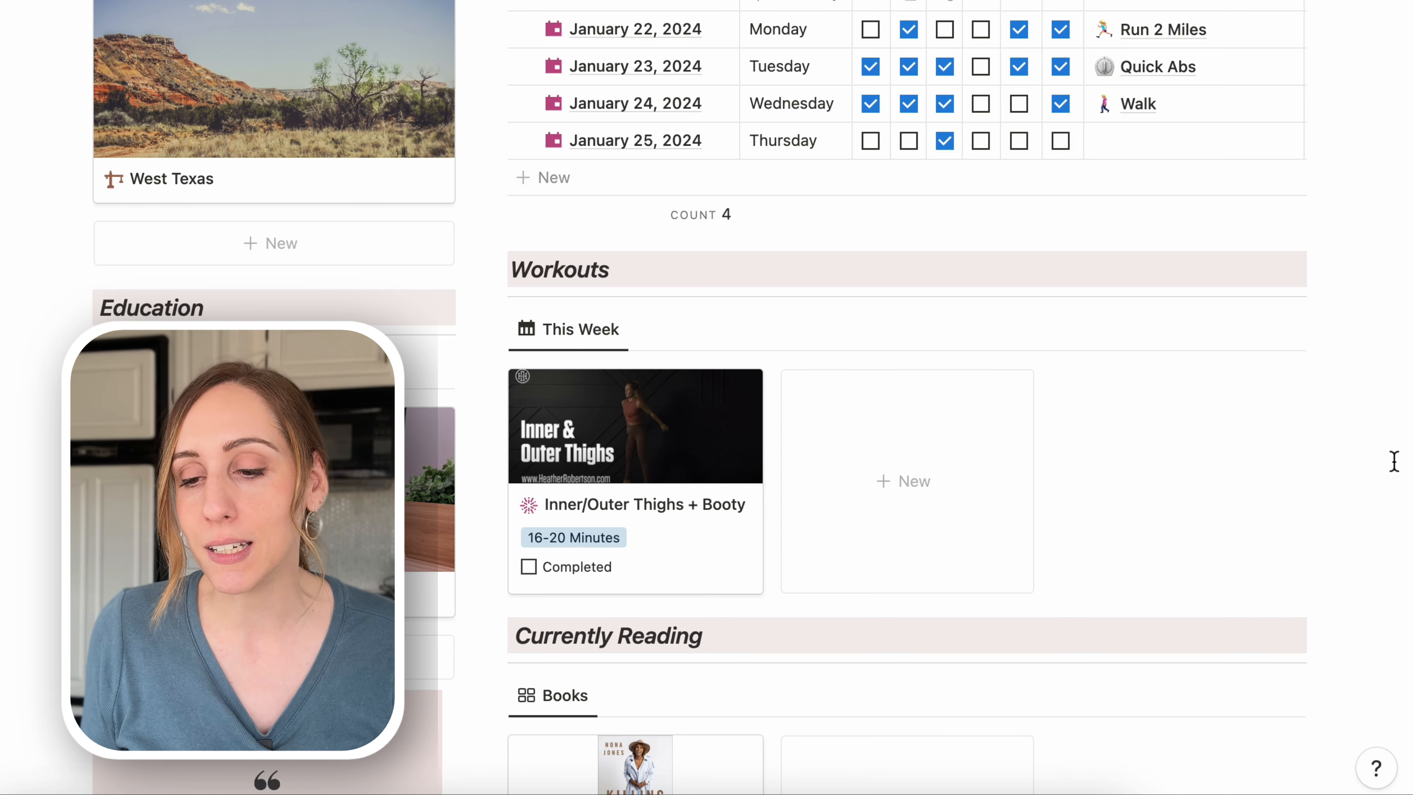
scroll(1357, 445, up, 3)
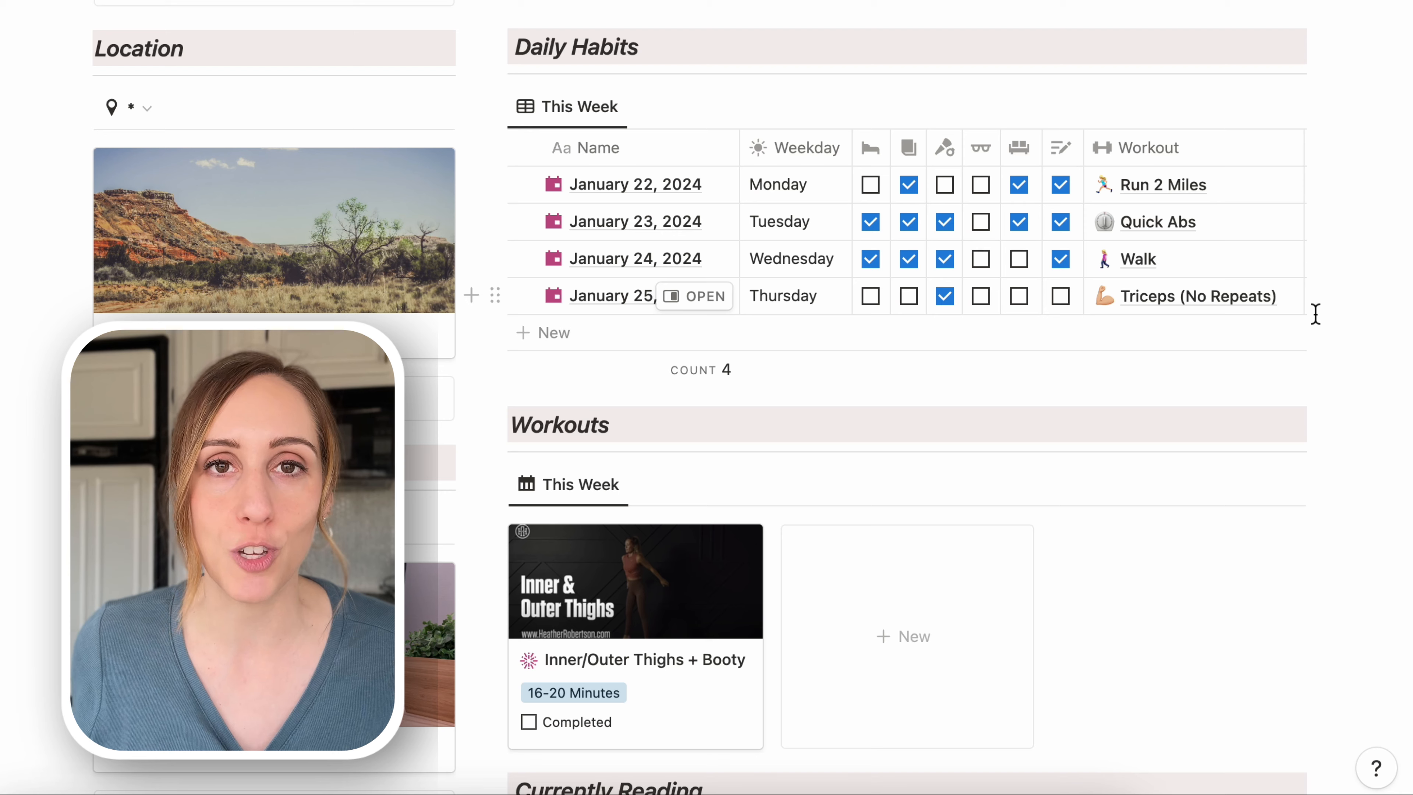
scroll(1315, 315, down, 6)
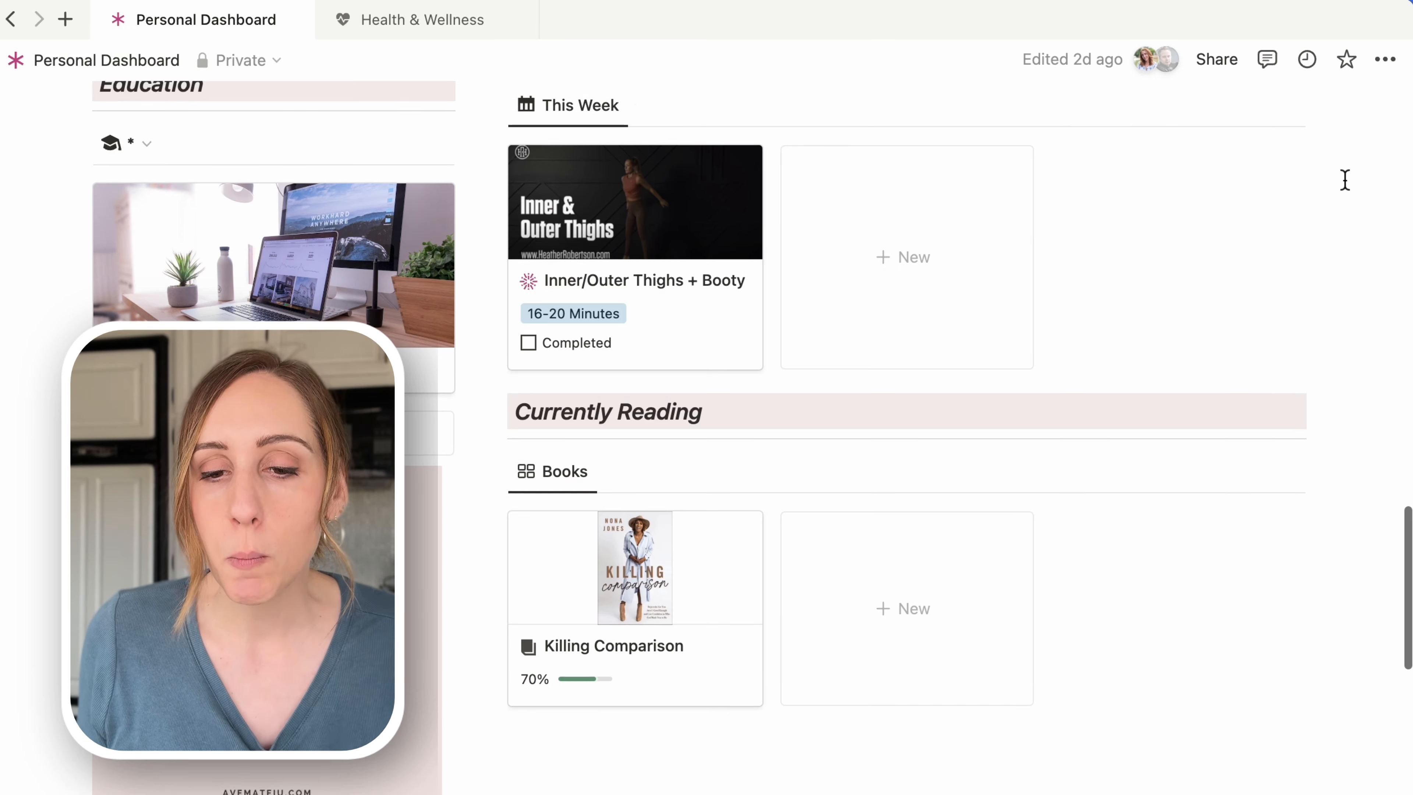
scroll(1346, 180, up, 2)
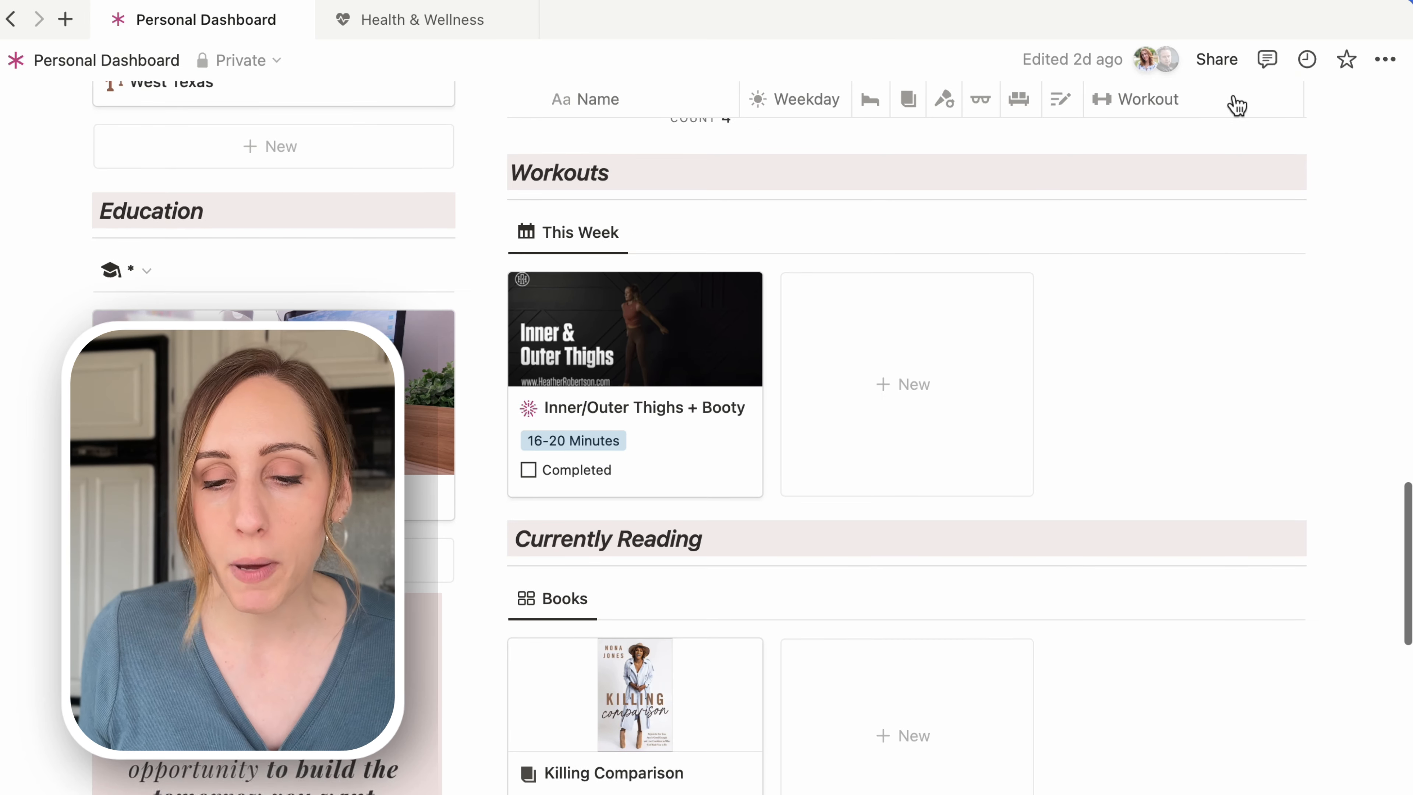
Step: Switch to the Health & Wellness page and look over its journal table, workout gallery and Workout Calendar
click(418, 23)
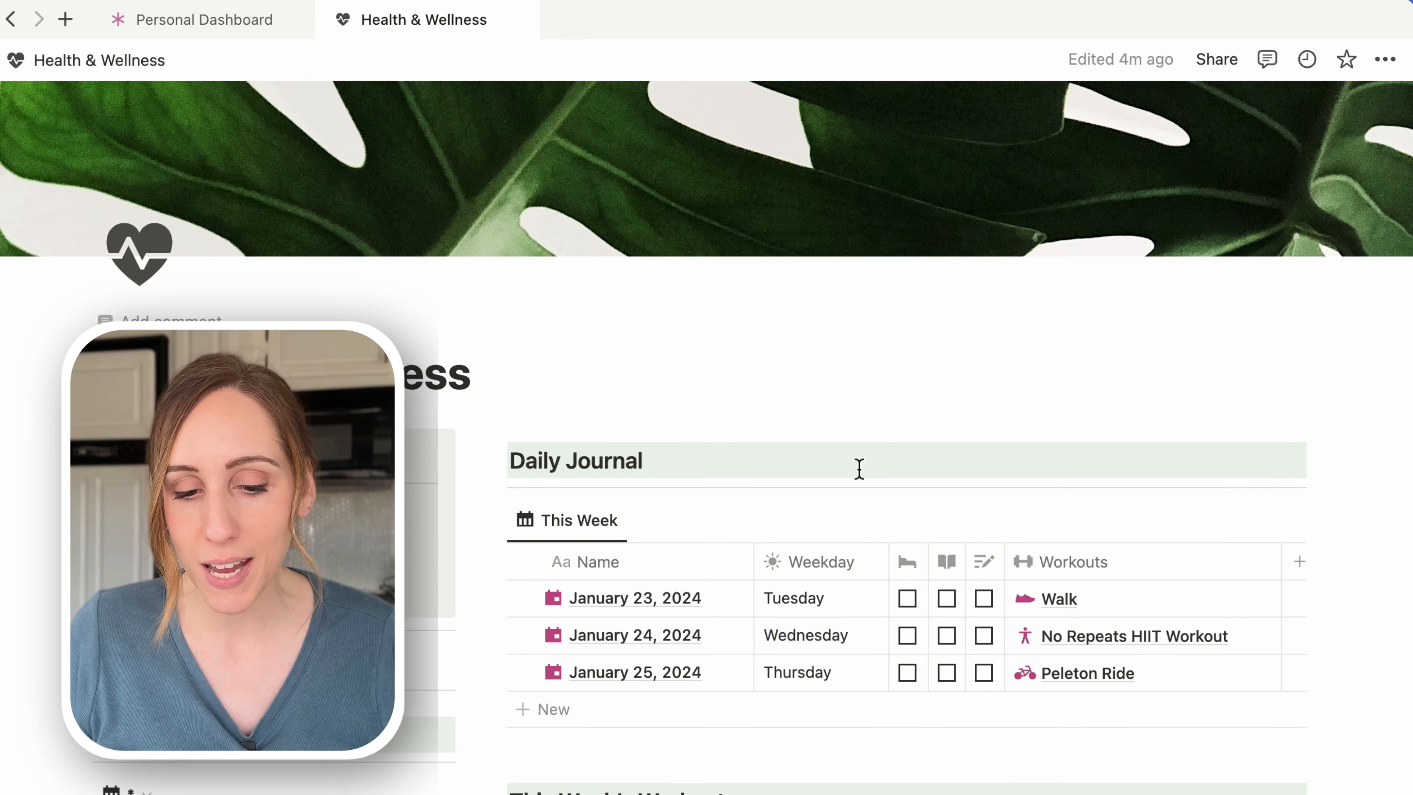
scroll(1375, 375, down, 1)
scroll(1375, 375, down, 5)
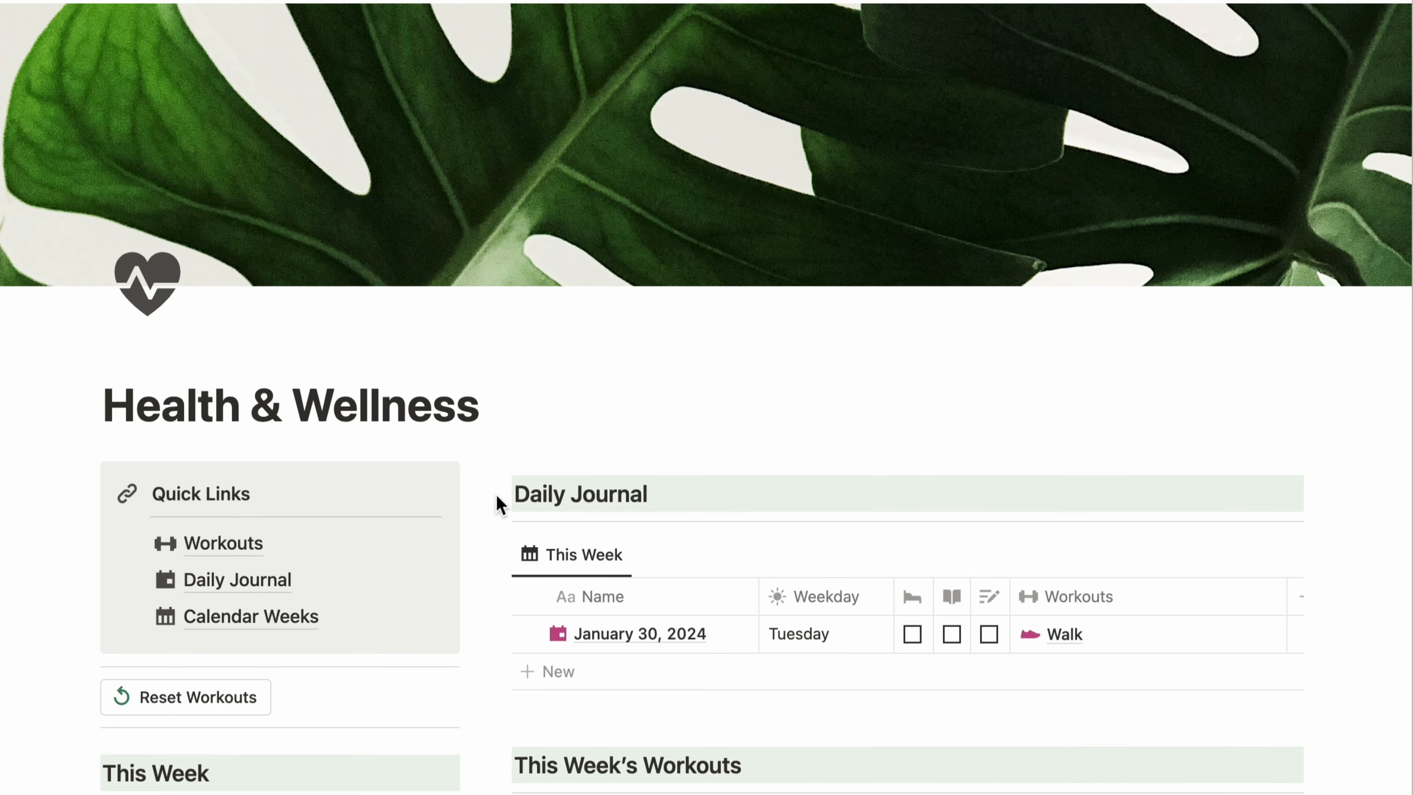
scroll(498, 501, down, 4)
scroll(498, 501, down, 8)
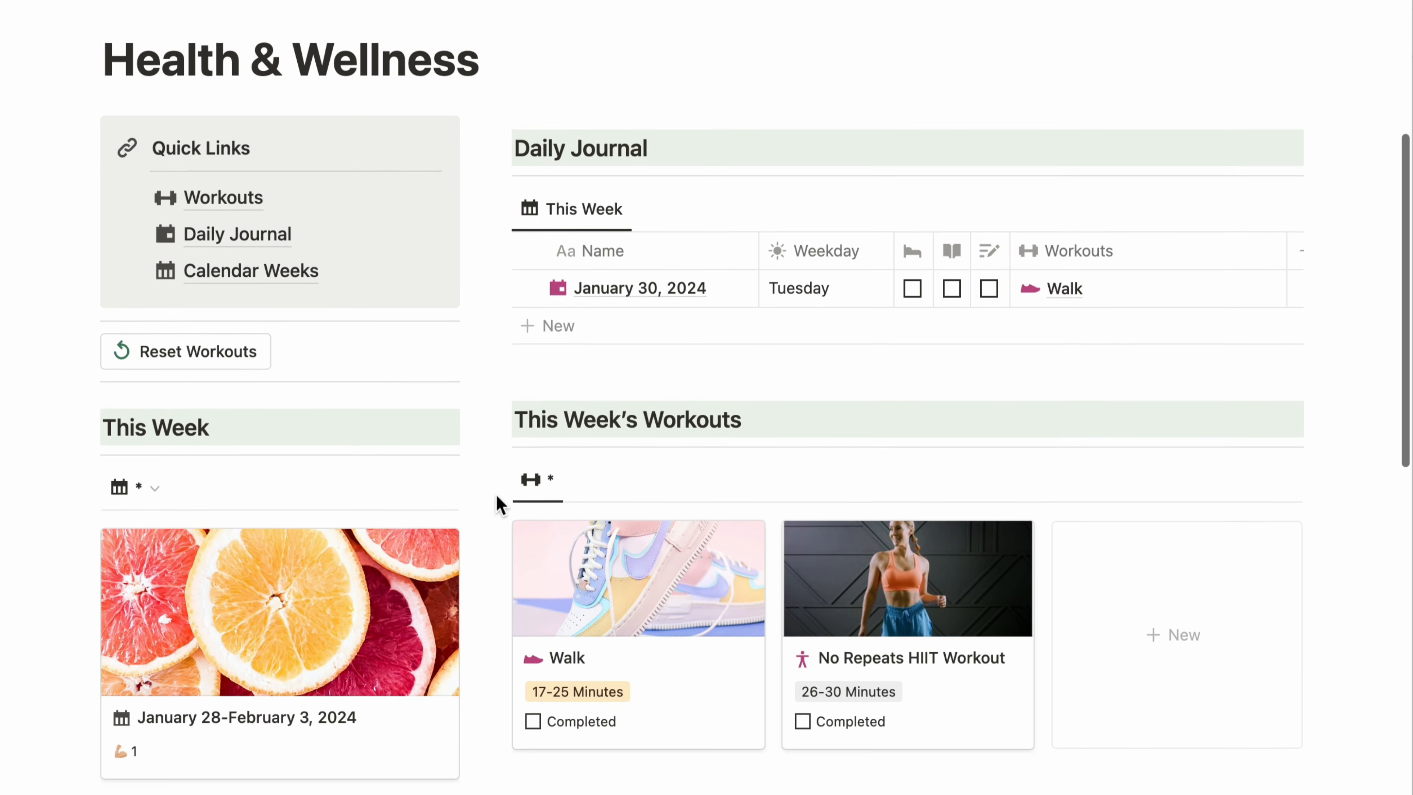
scroll(500, 504, down, 10)
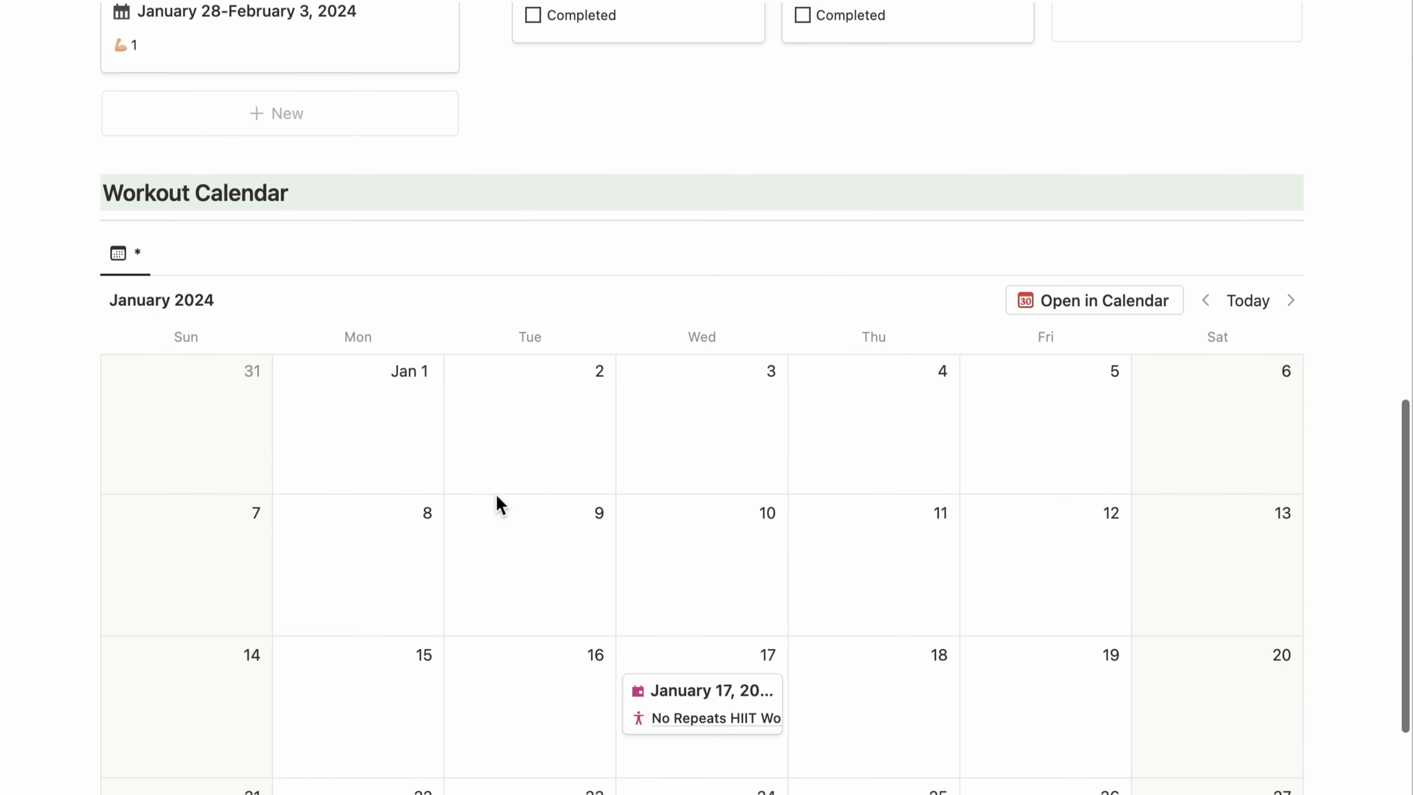
scroll(501, 504, down, 2)
scroll(500, 505, up, 5)
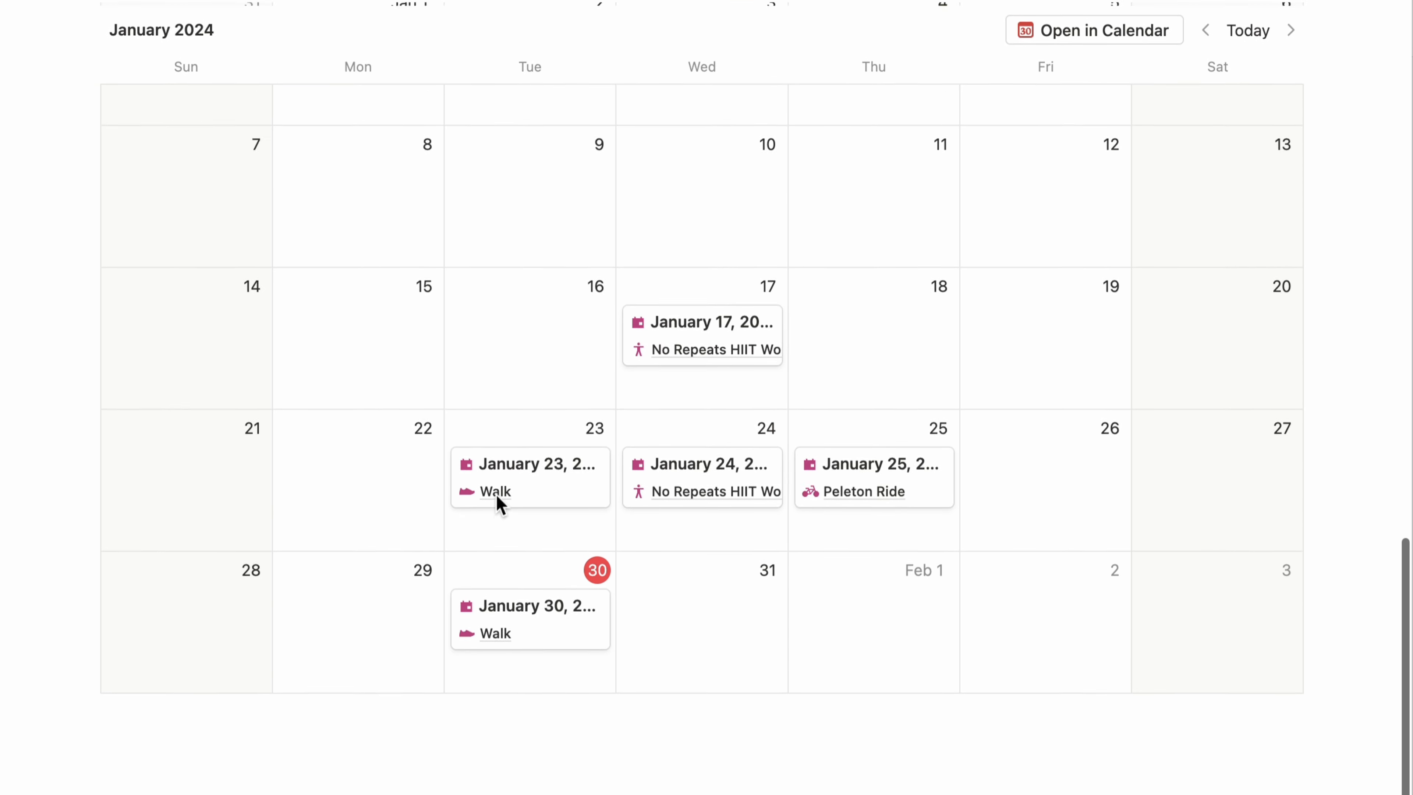
scroll(500, 505, up, 15)
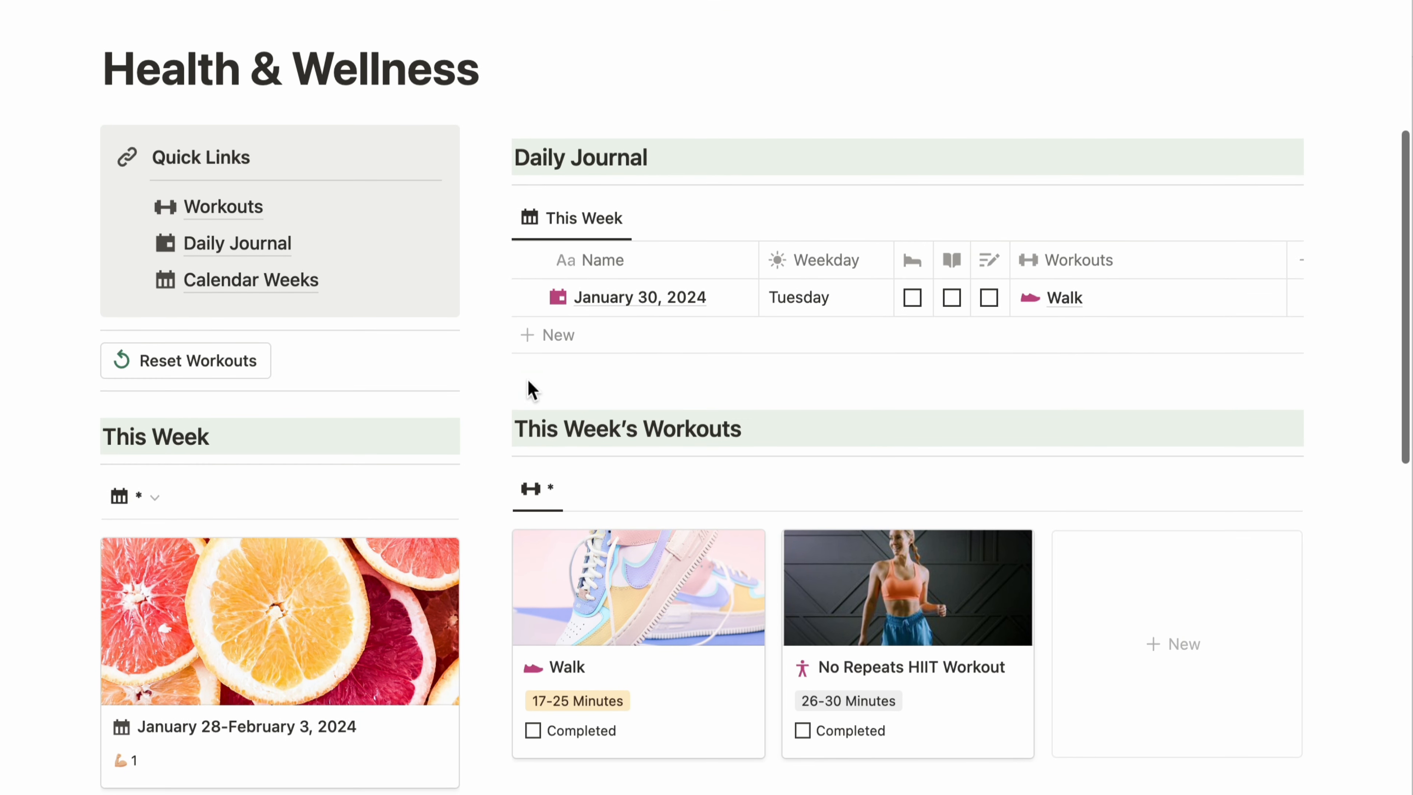
Step: Add a Daily Journal entry named January 31, 2024 and open it as a page
click(549, 335)
triple_click(648, 334)
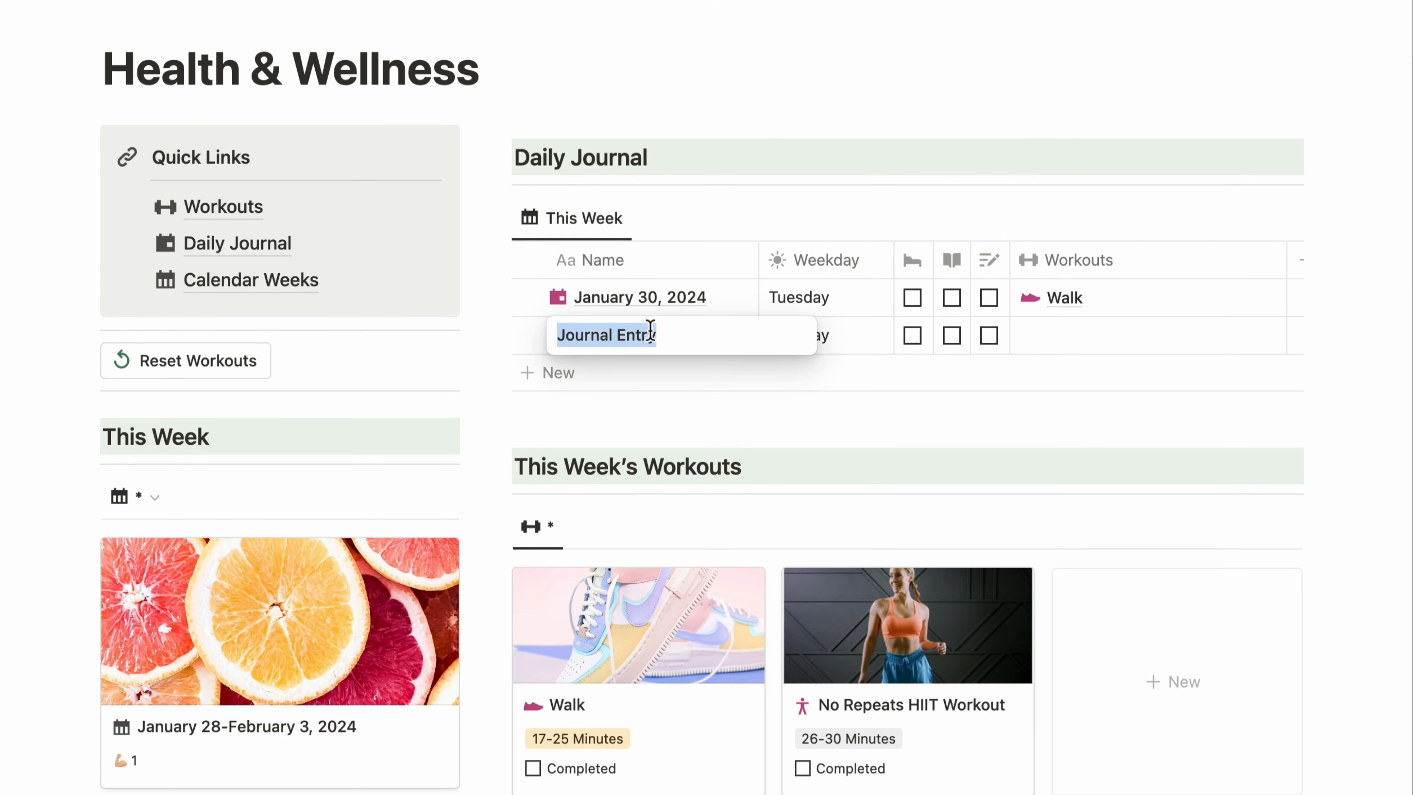
text(January 31, 2024)
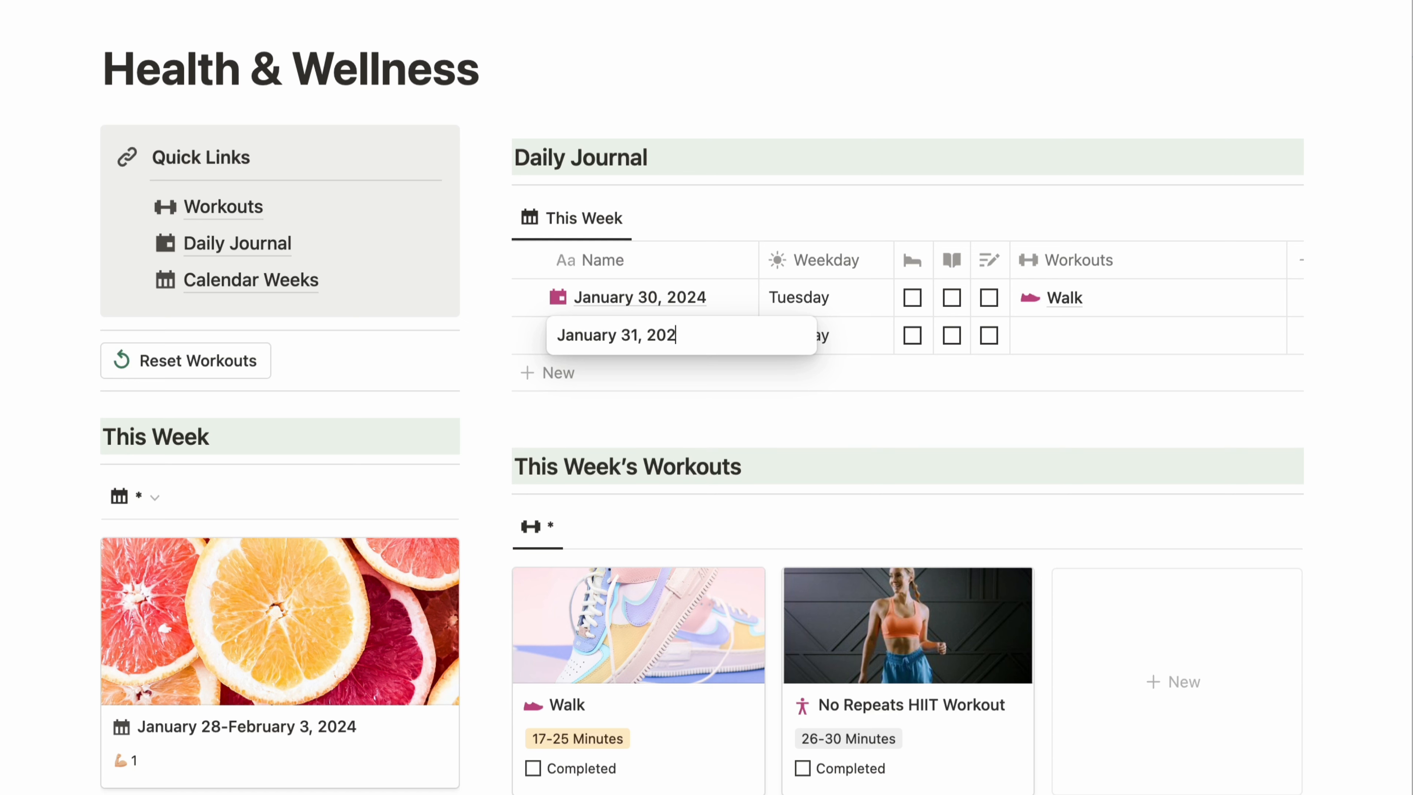
key(Tab)
click(739, 337)
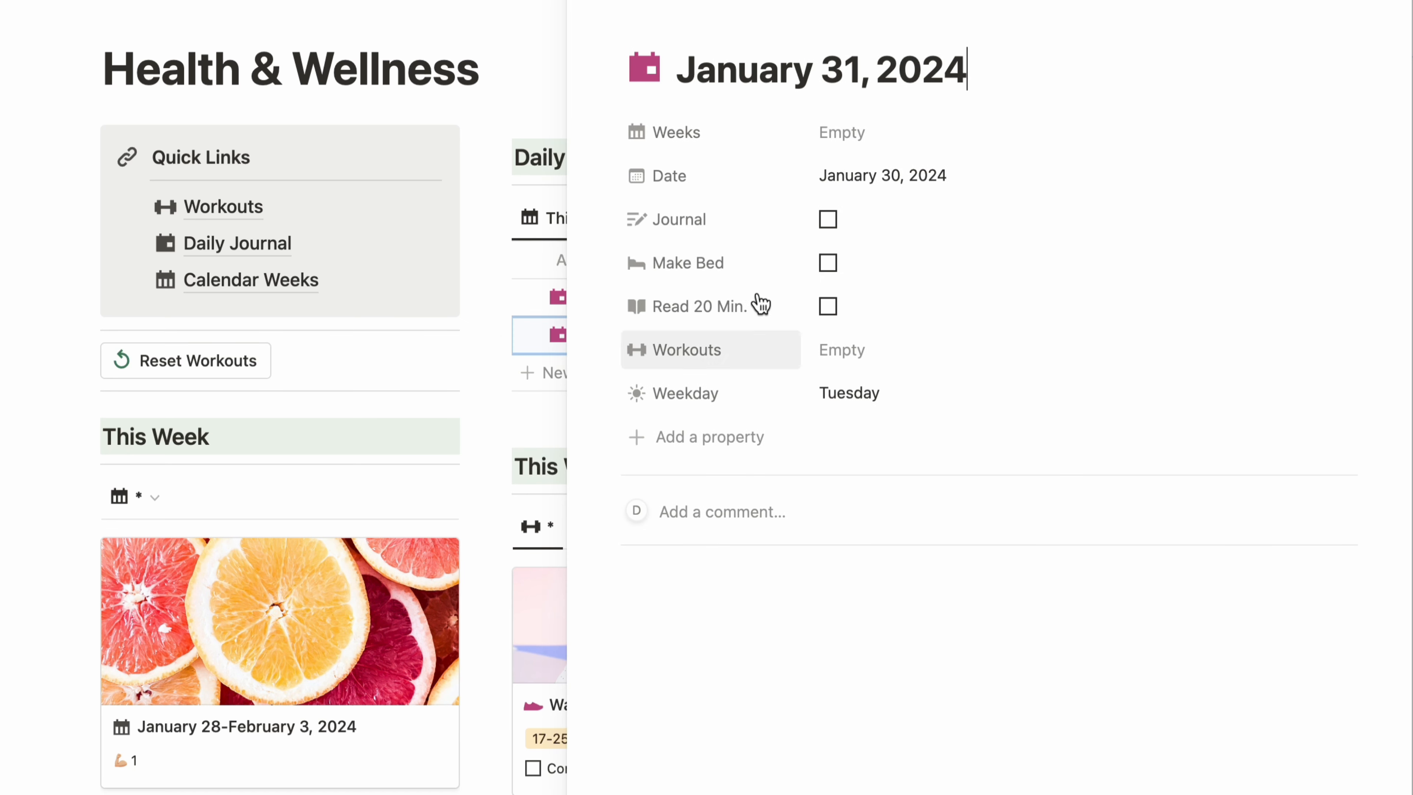
Step: Link the January 31 entry to the January 28-February 3, 2024 week and the Peleton Ride workout, then close it
click(834, 138)
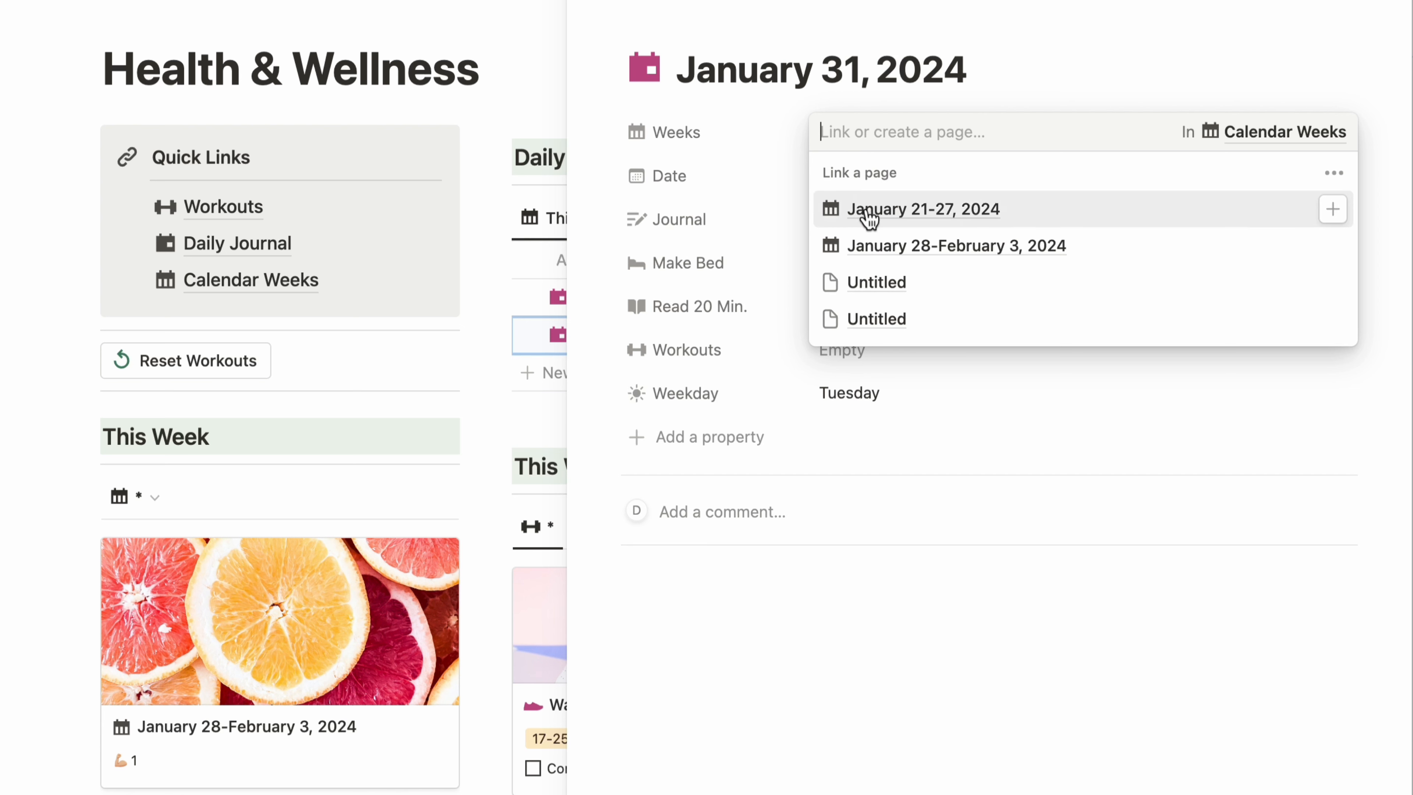
click(873, 246)
click(736, 162)
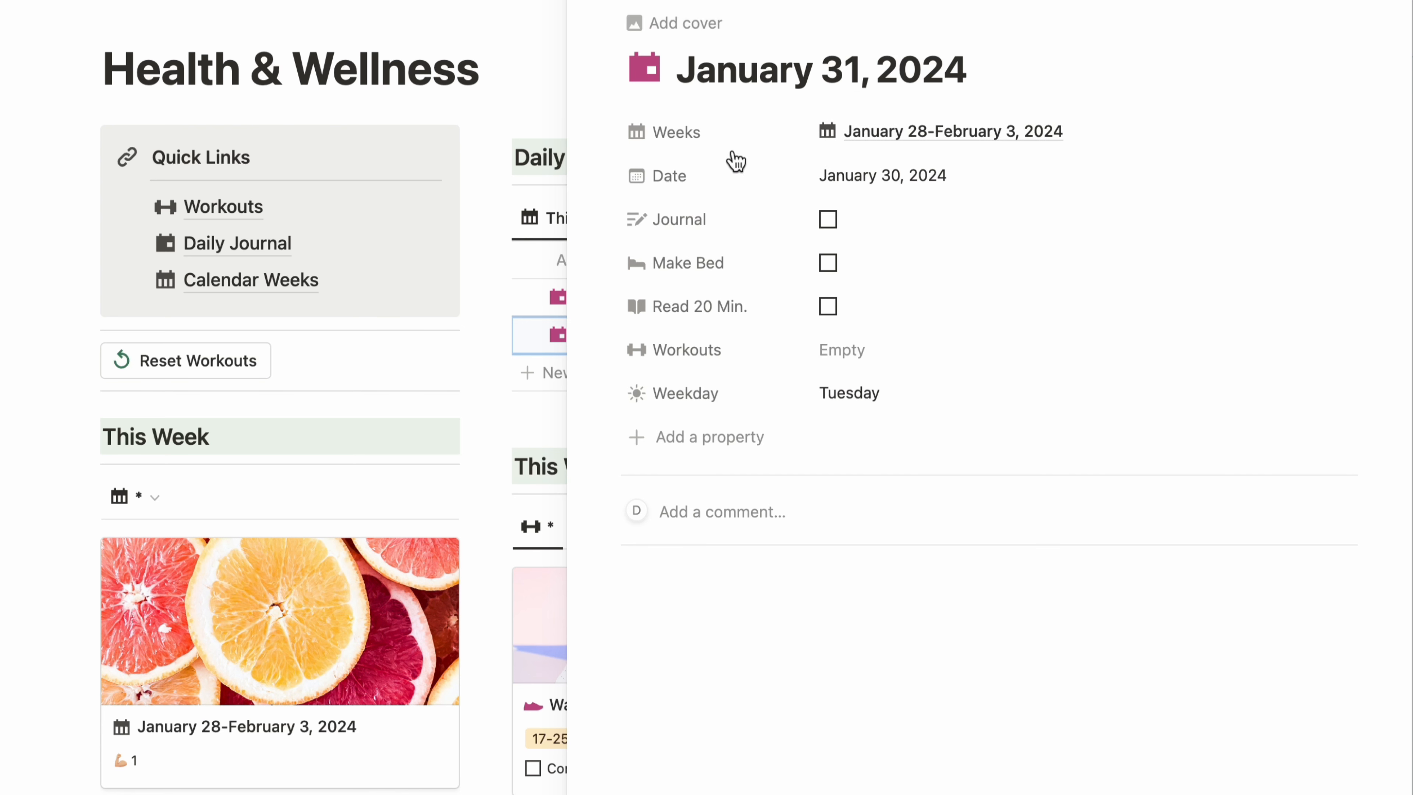
click(857, 348)
click(893, 476)
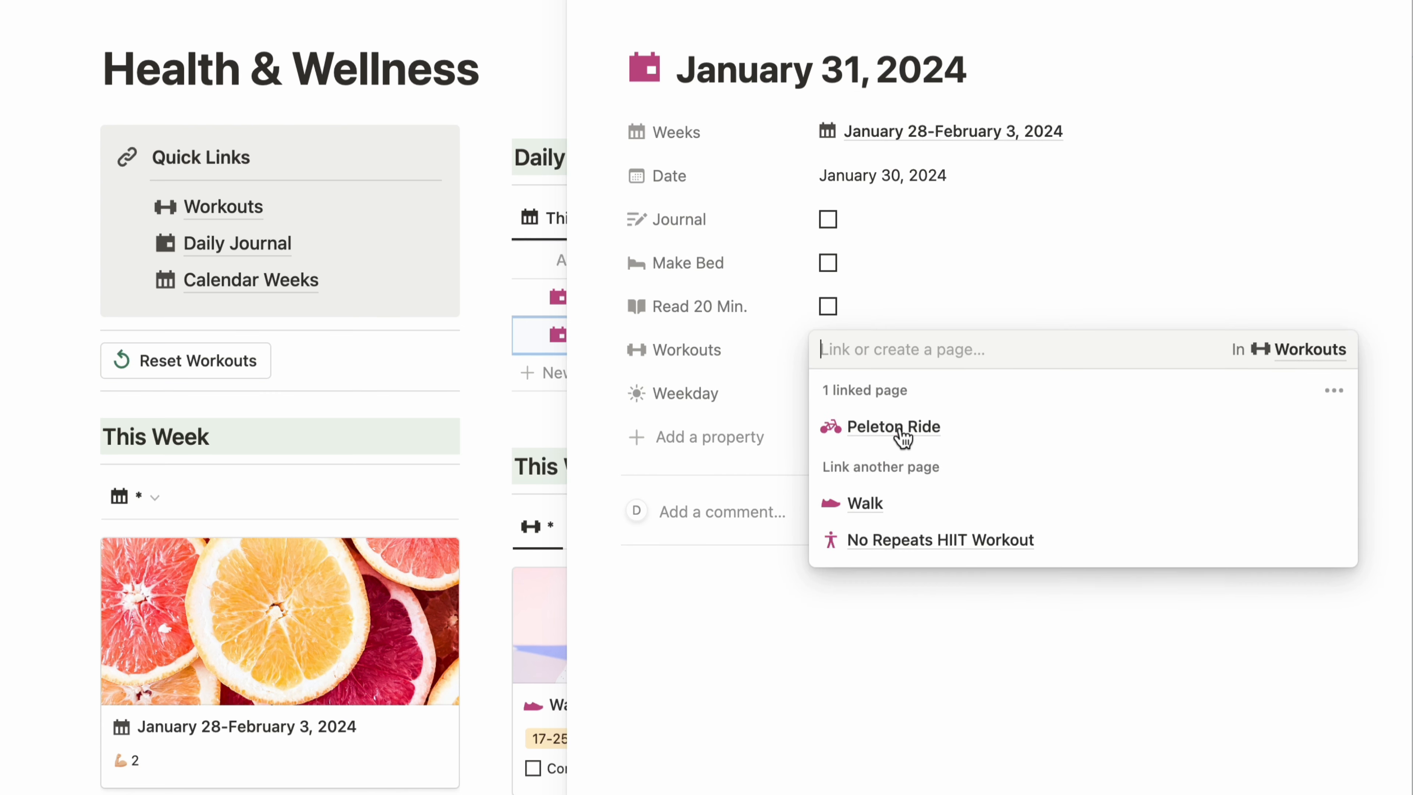
click(551, 91)
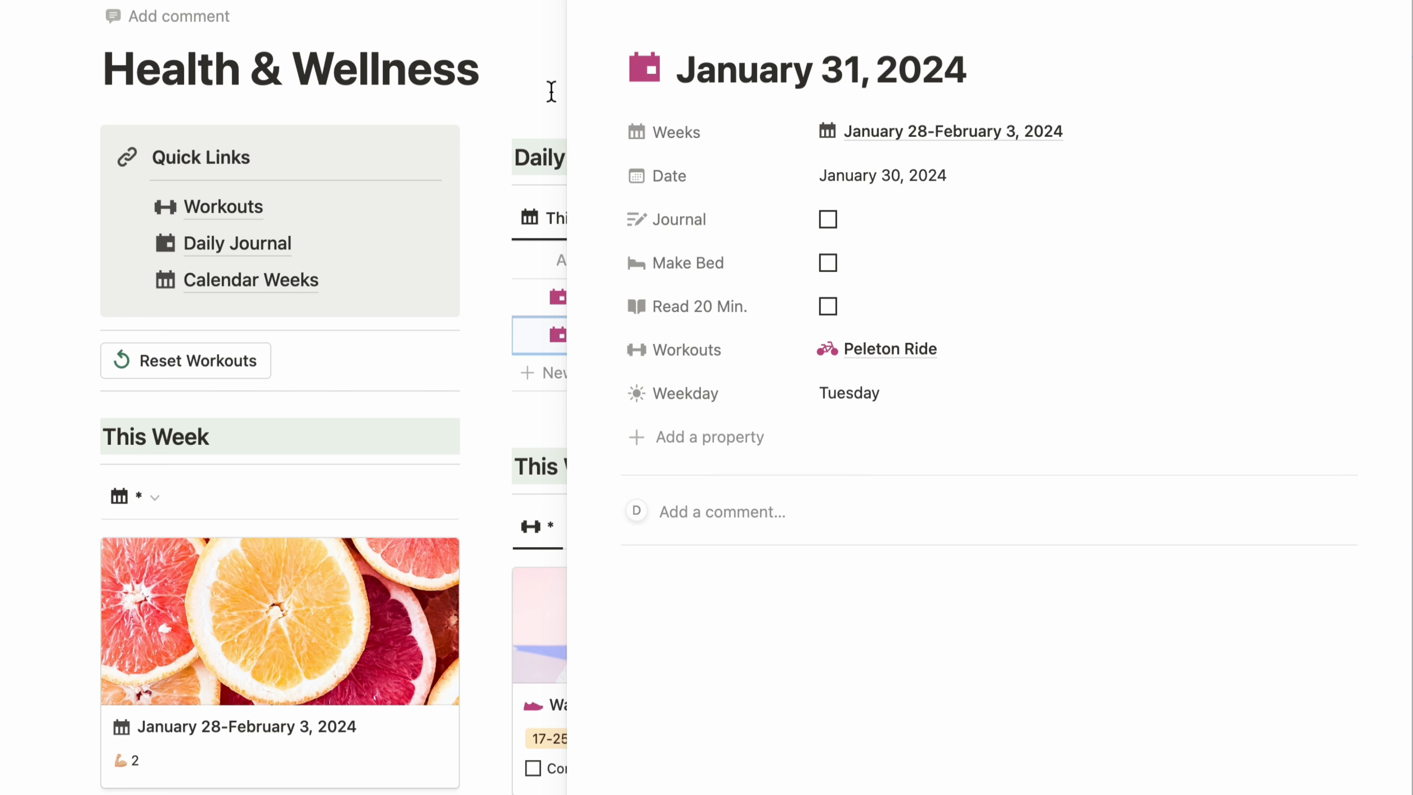
click(595, 5)
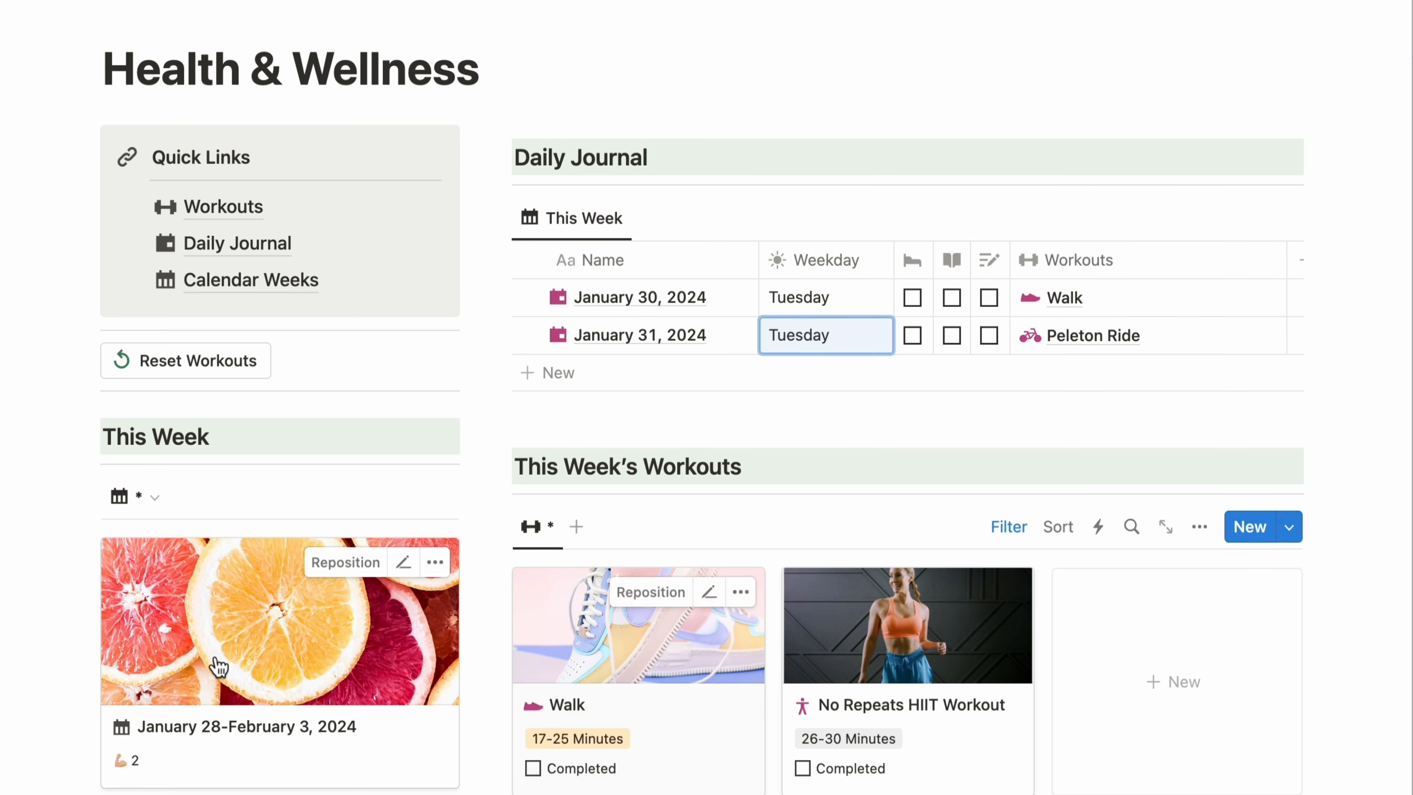